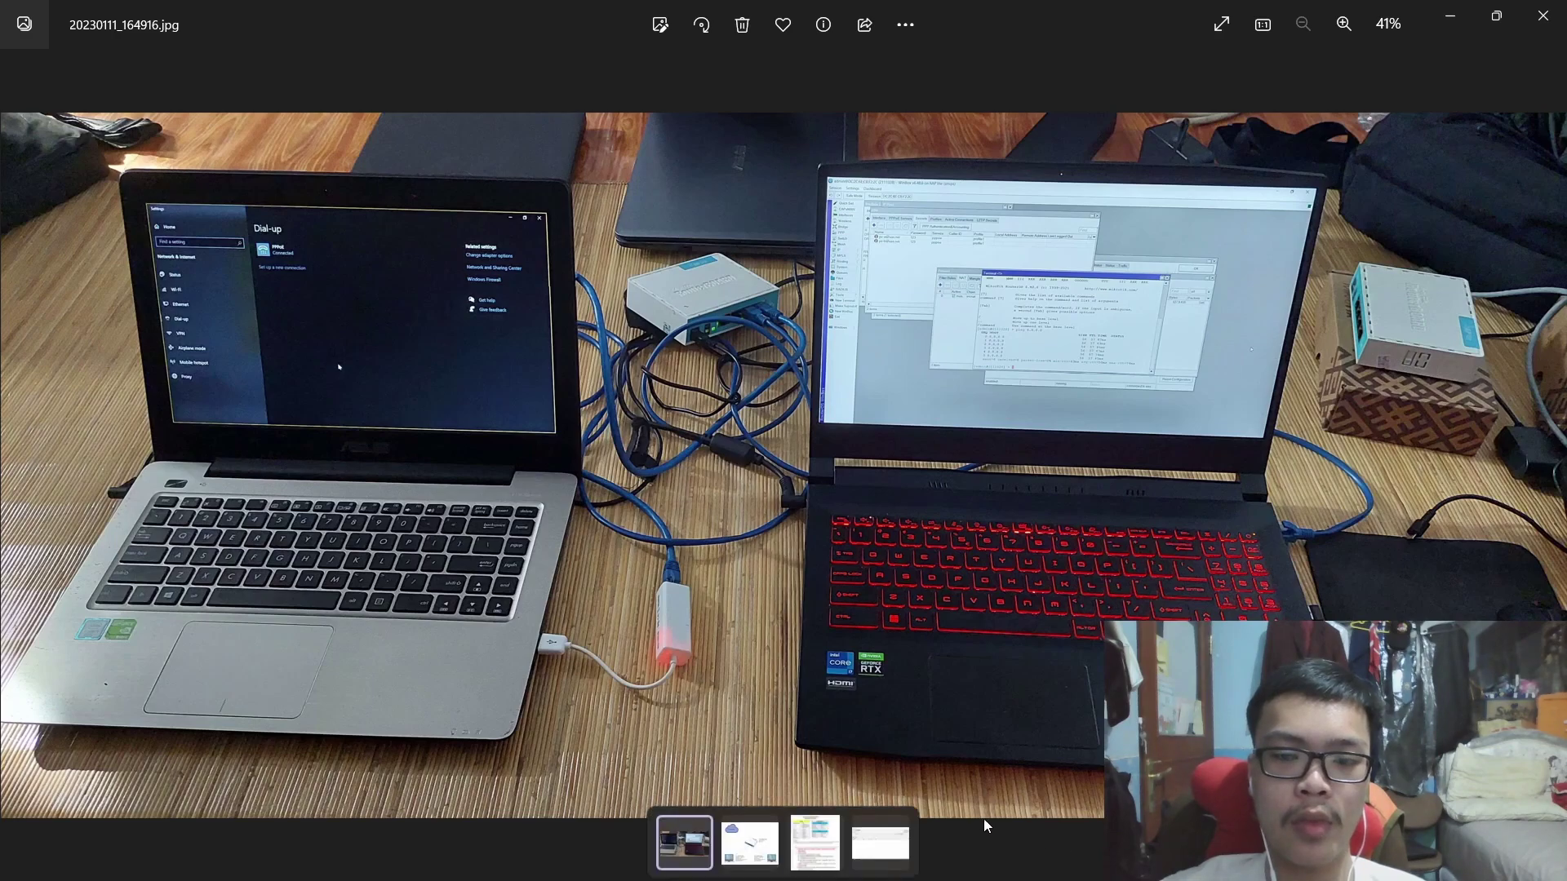
# Show imageads.png, the screenshot of the WinBox v3.32 login window, in Photos.
pyautogui.click(881, 833)
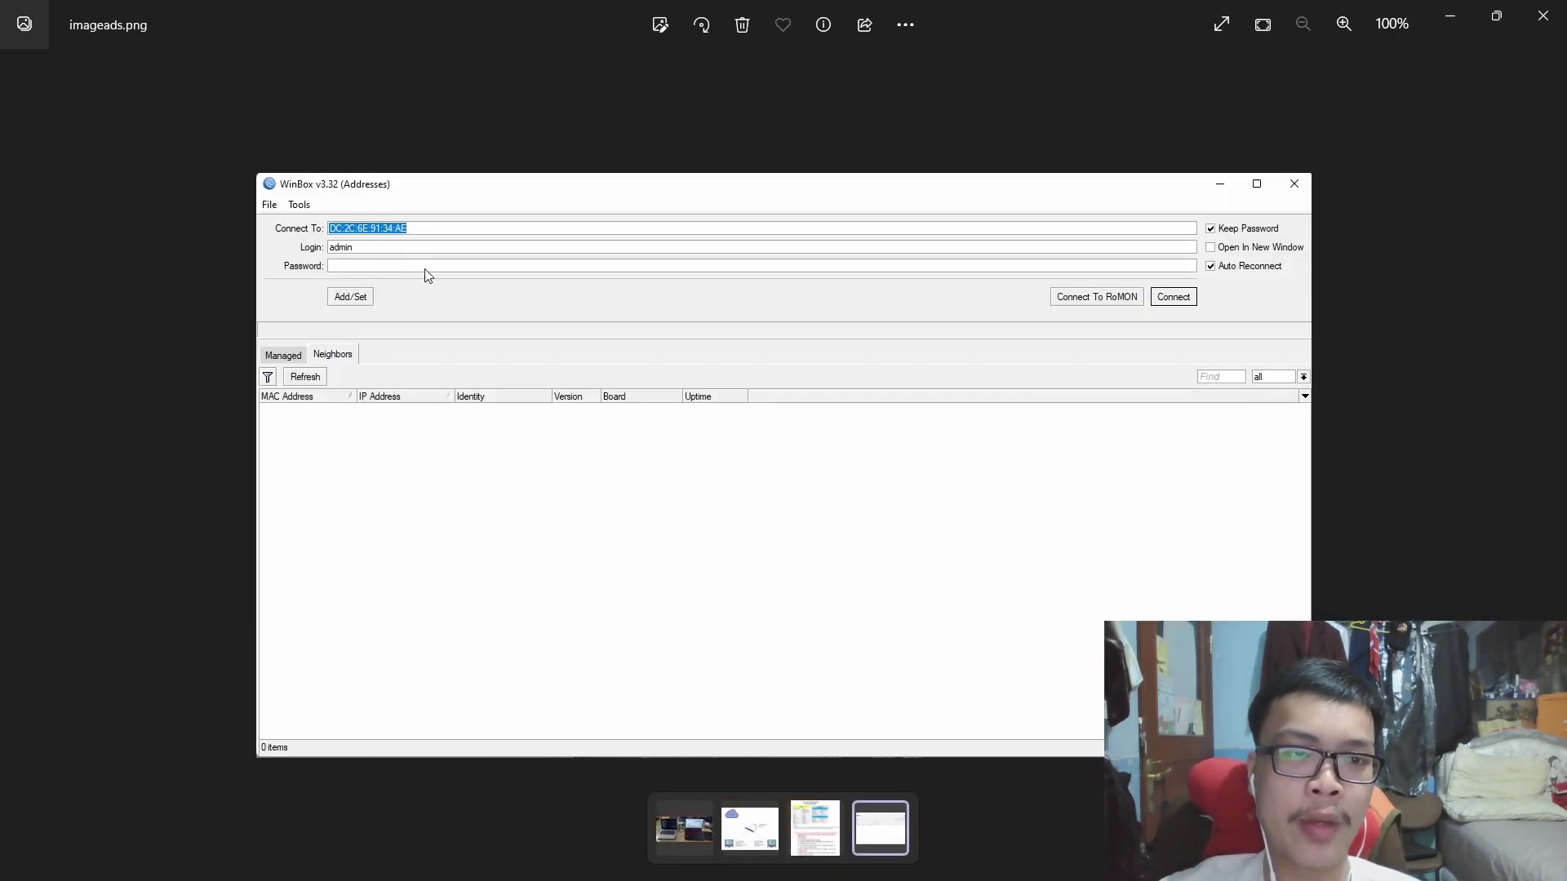
# Connect WinBox as admin to the discovered MikroTik hAP lite by its MAC address.
pyautogui.click(751, 828)
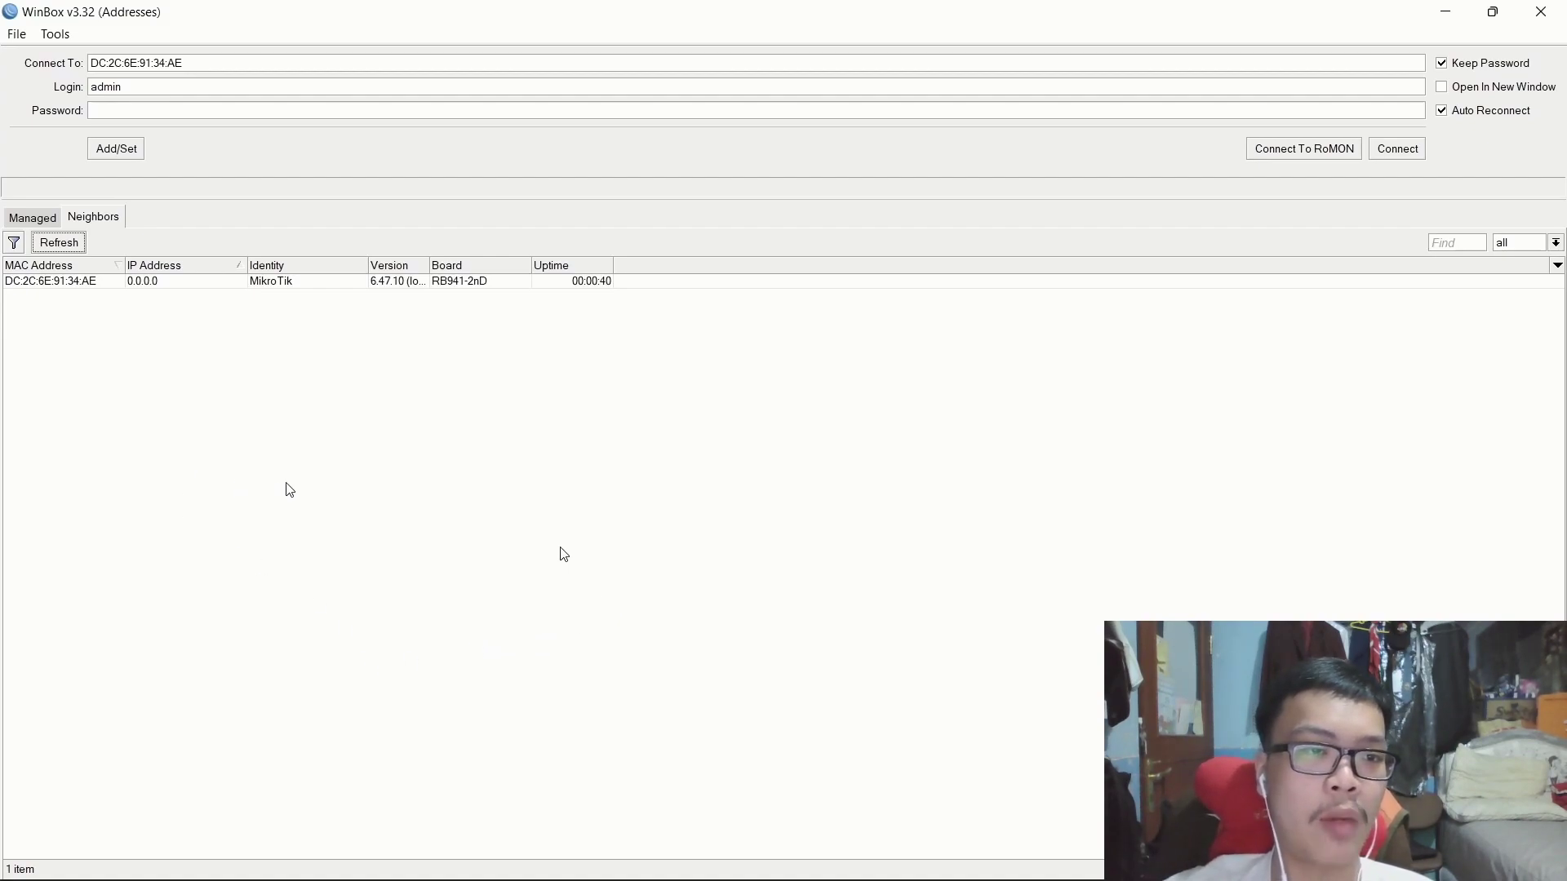
pyautogui.click(260, 283)
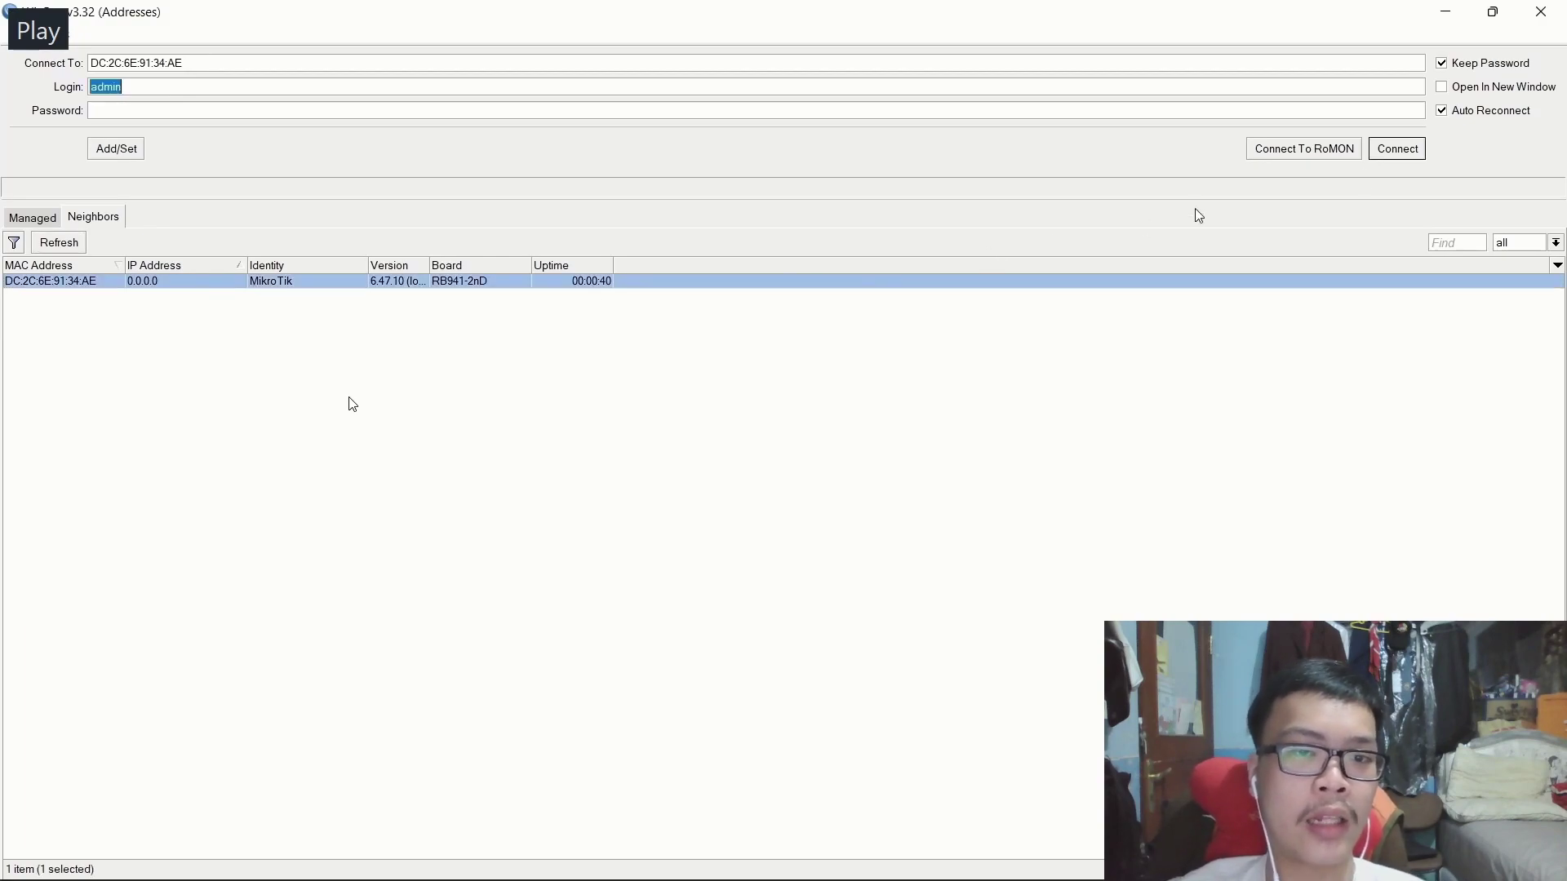
pyautogui.click(1418, 156)
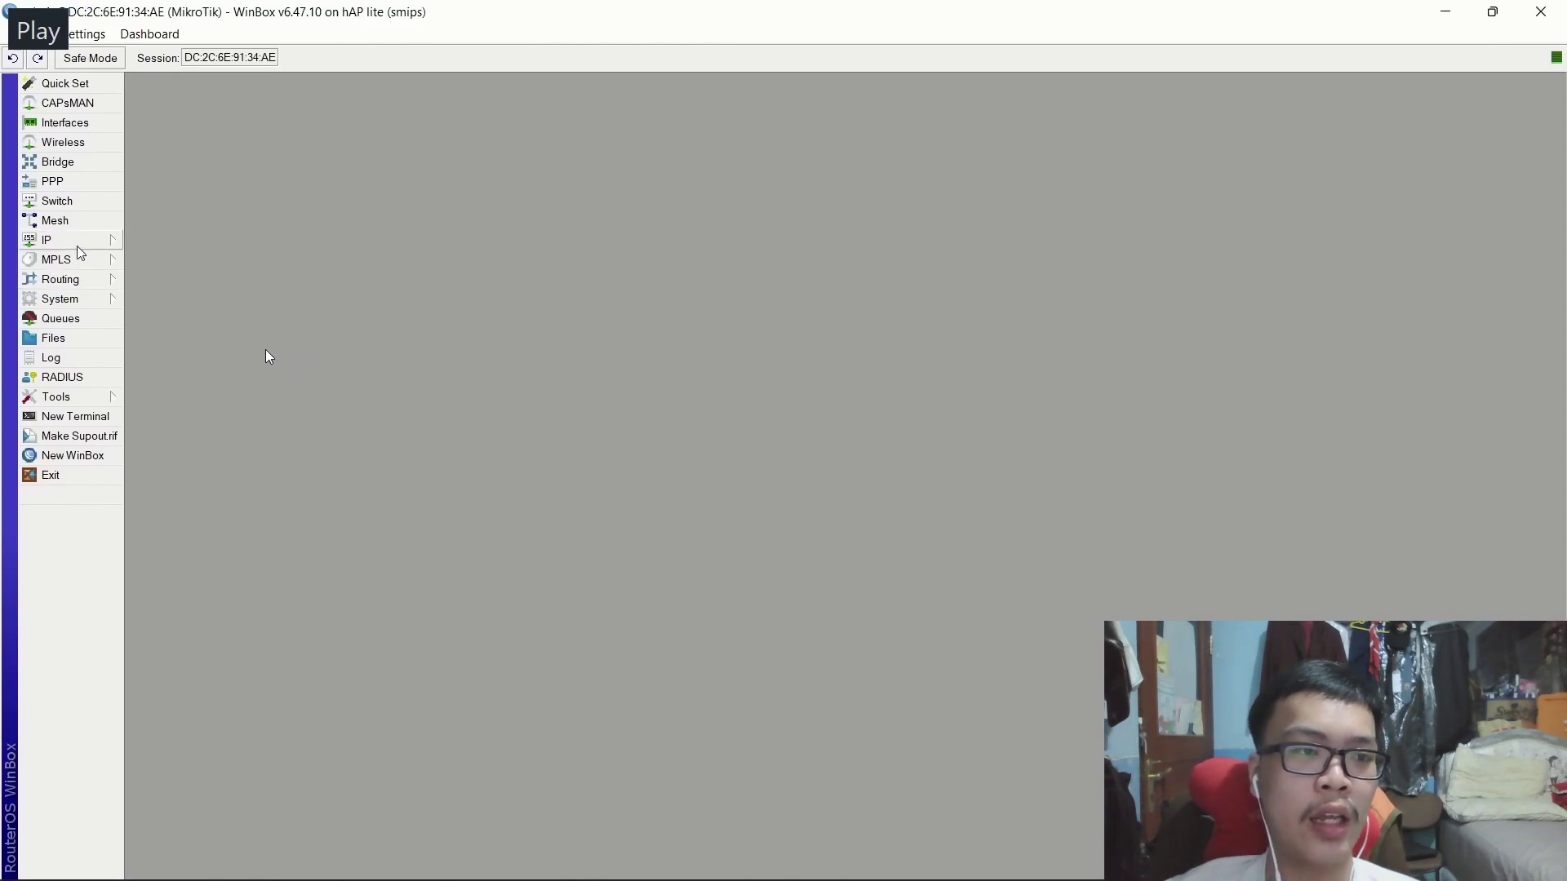
# Set the System > Identity name to 2111070 and apply it.
pyautogui.click(105, 309)
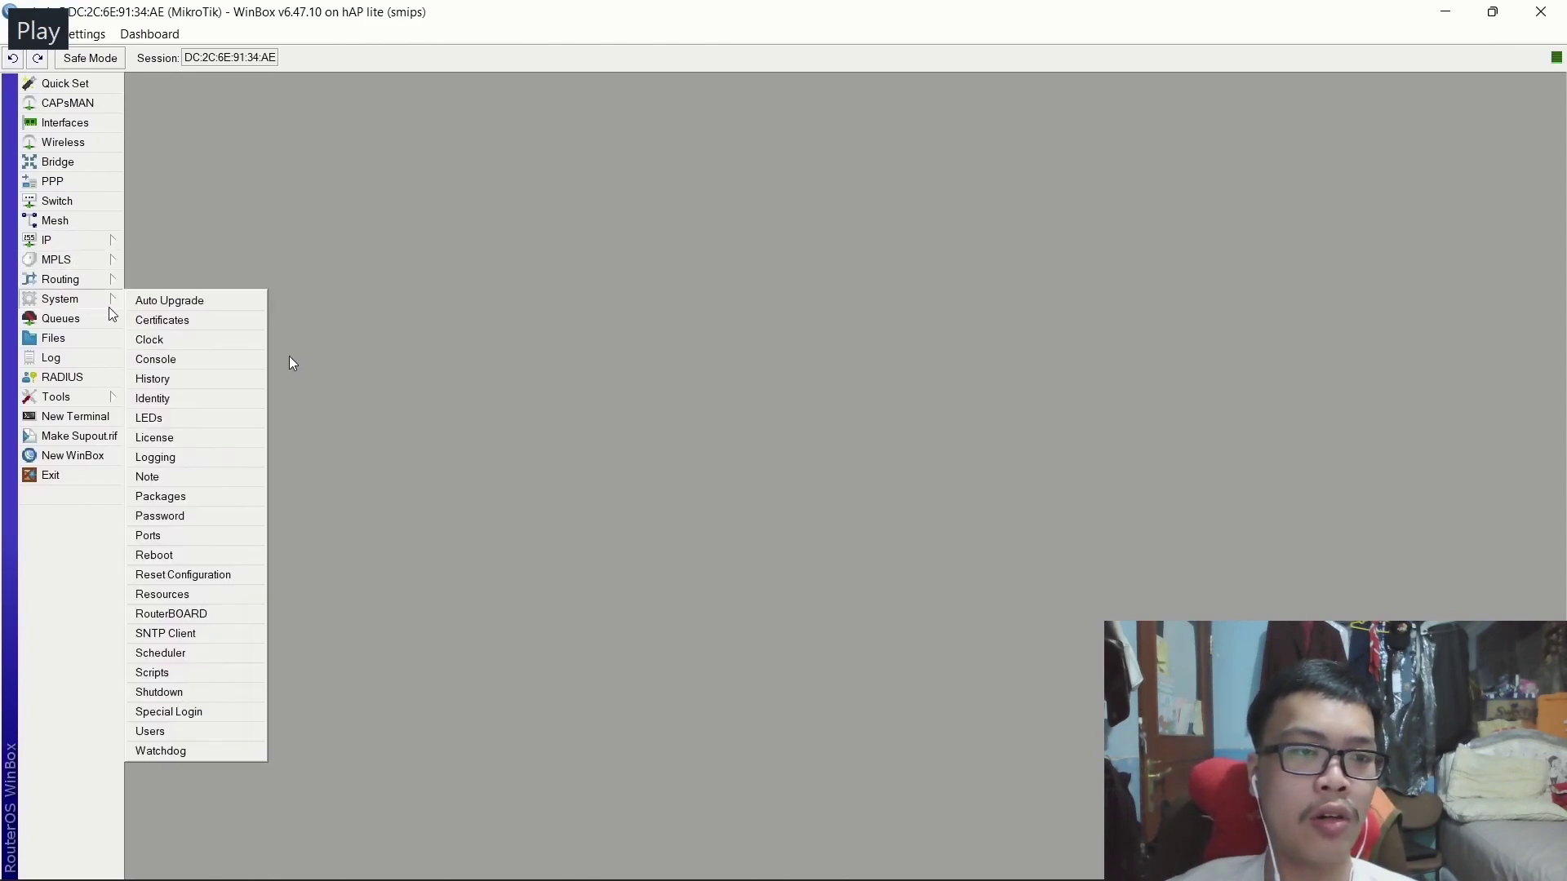
pyautogui.click(193, 399)
pyautogui.write('2111')
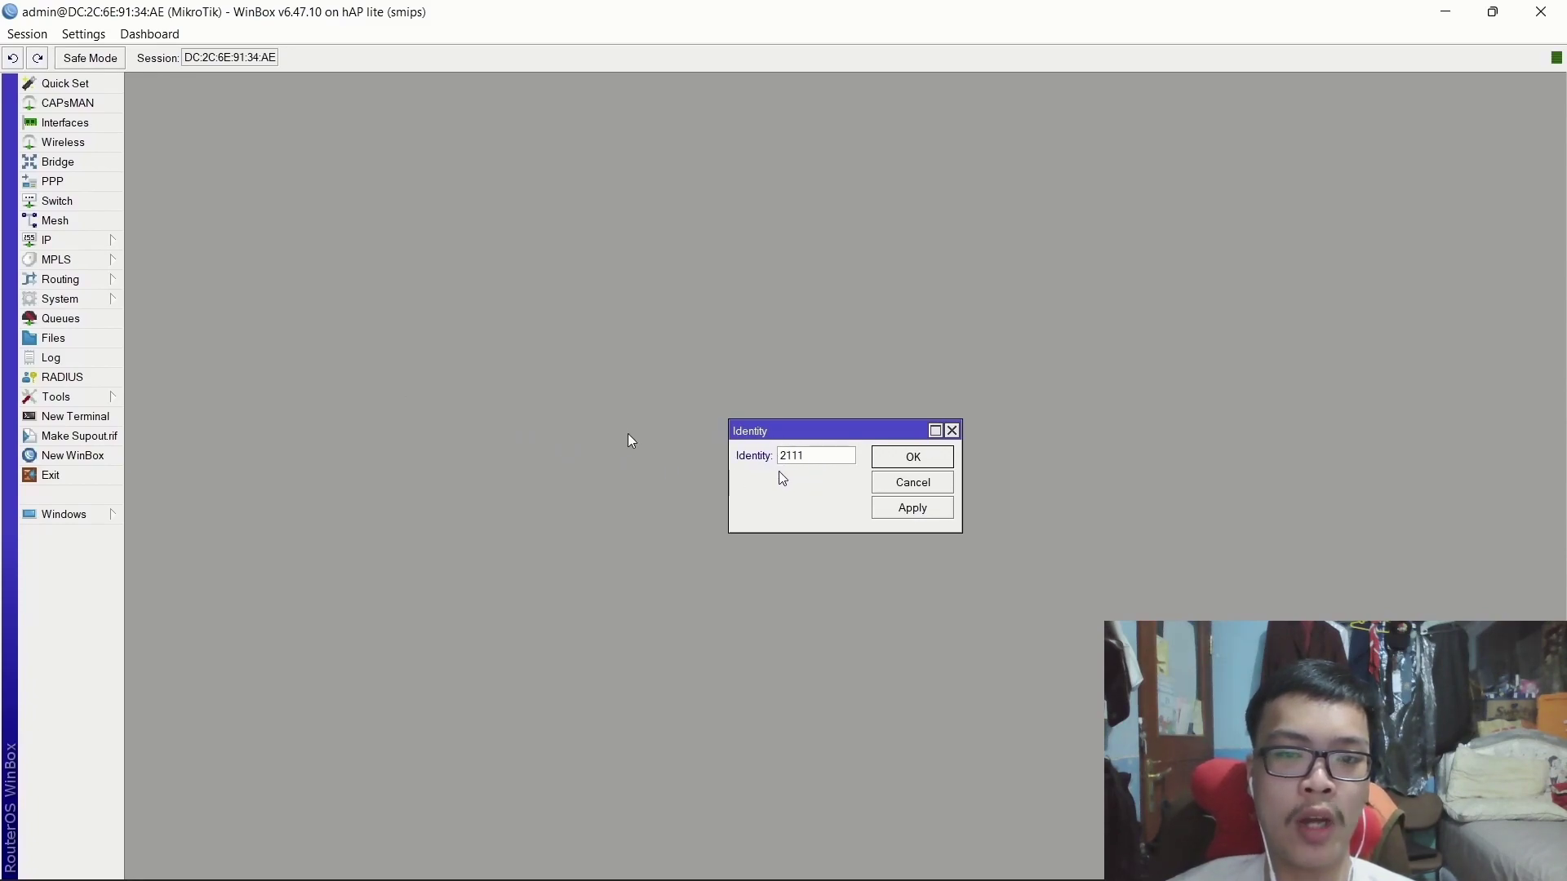
pyautogui.write('070')
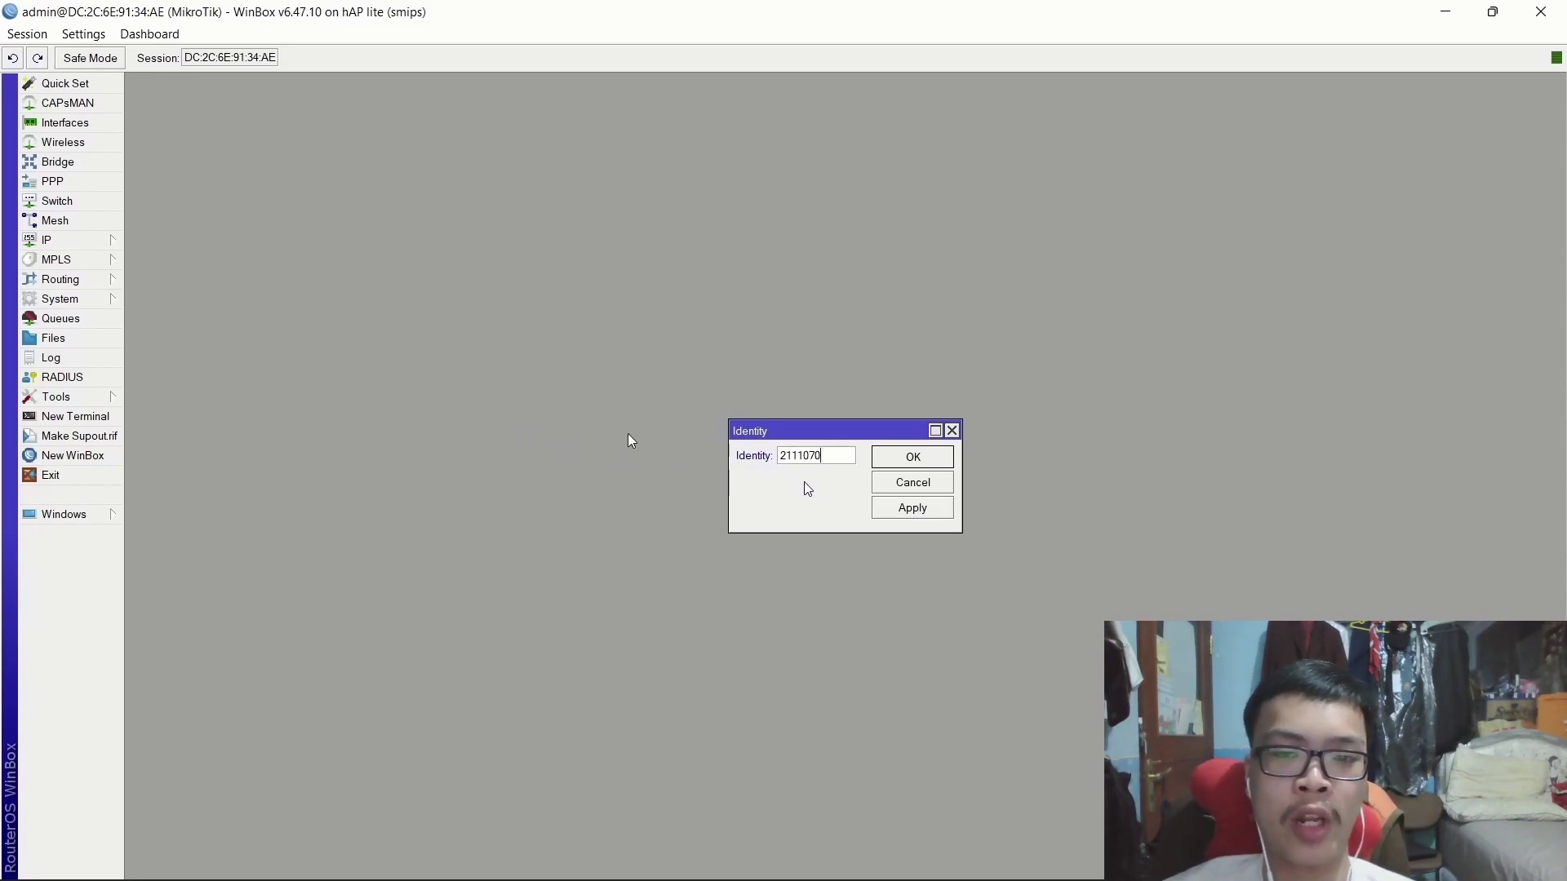
pyautogui.click(913, 509)
pyautogui.click(915, 457)
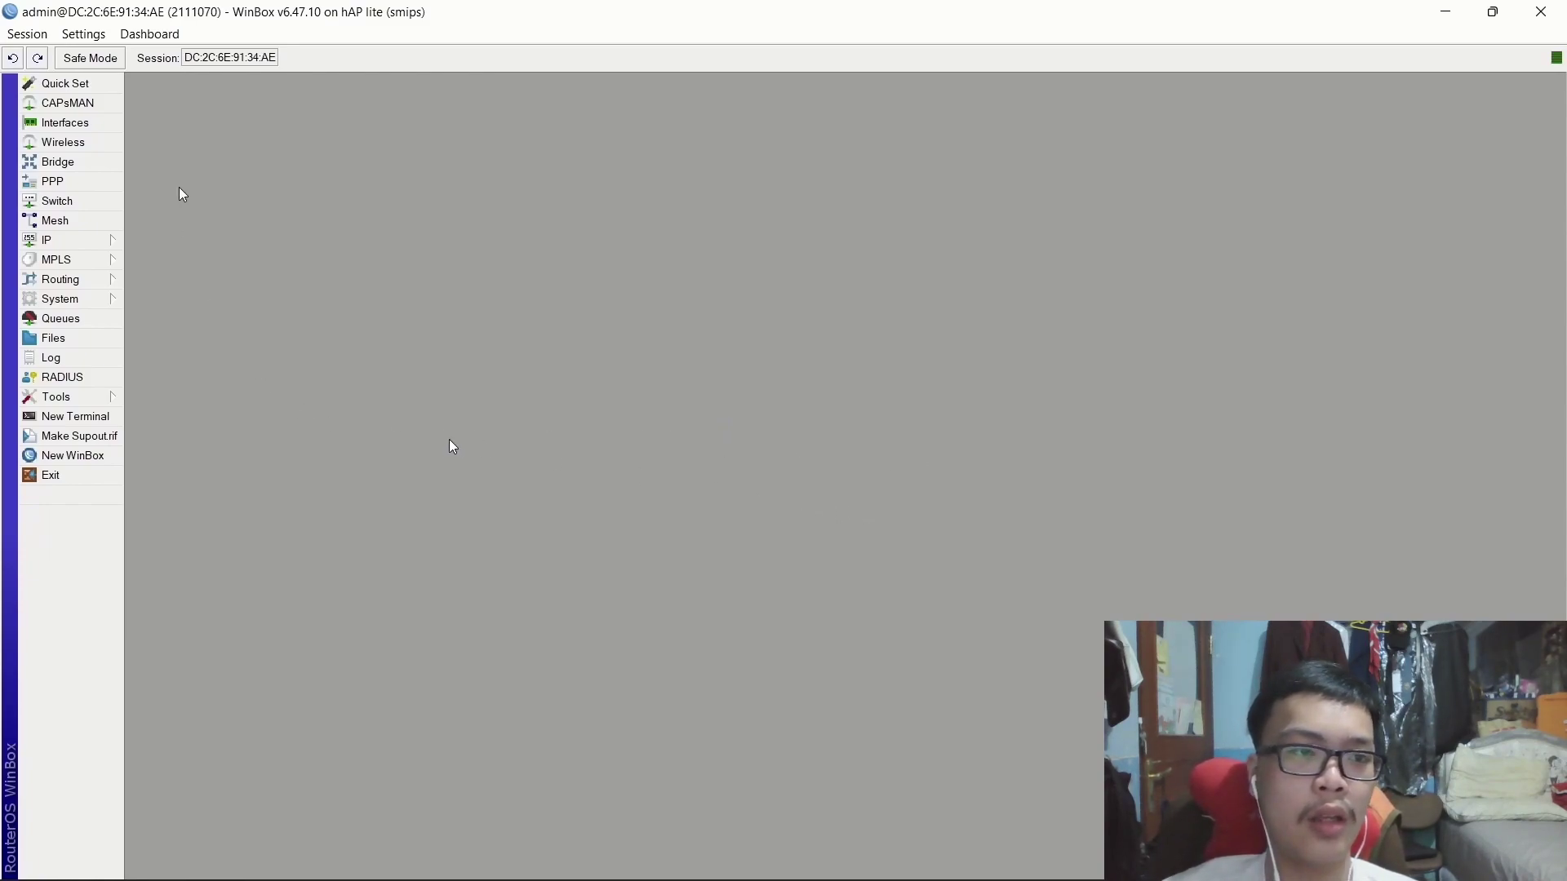
# Rename interface ether2 to ether2-PCA.
pyautogui.click(102, 124)
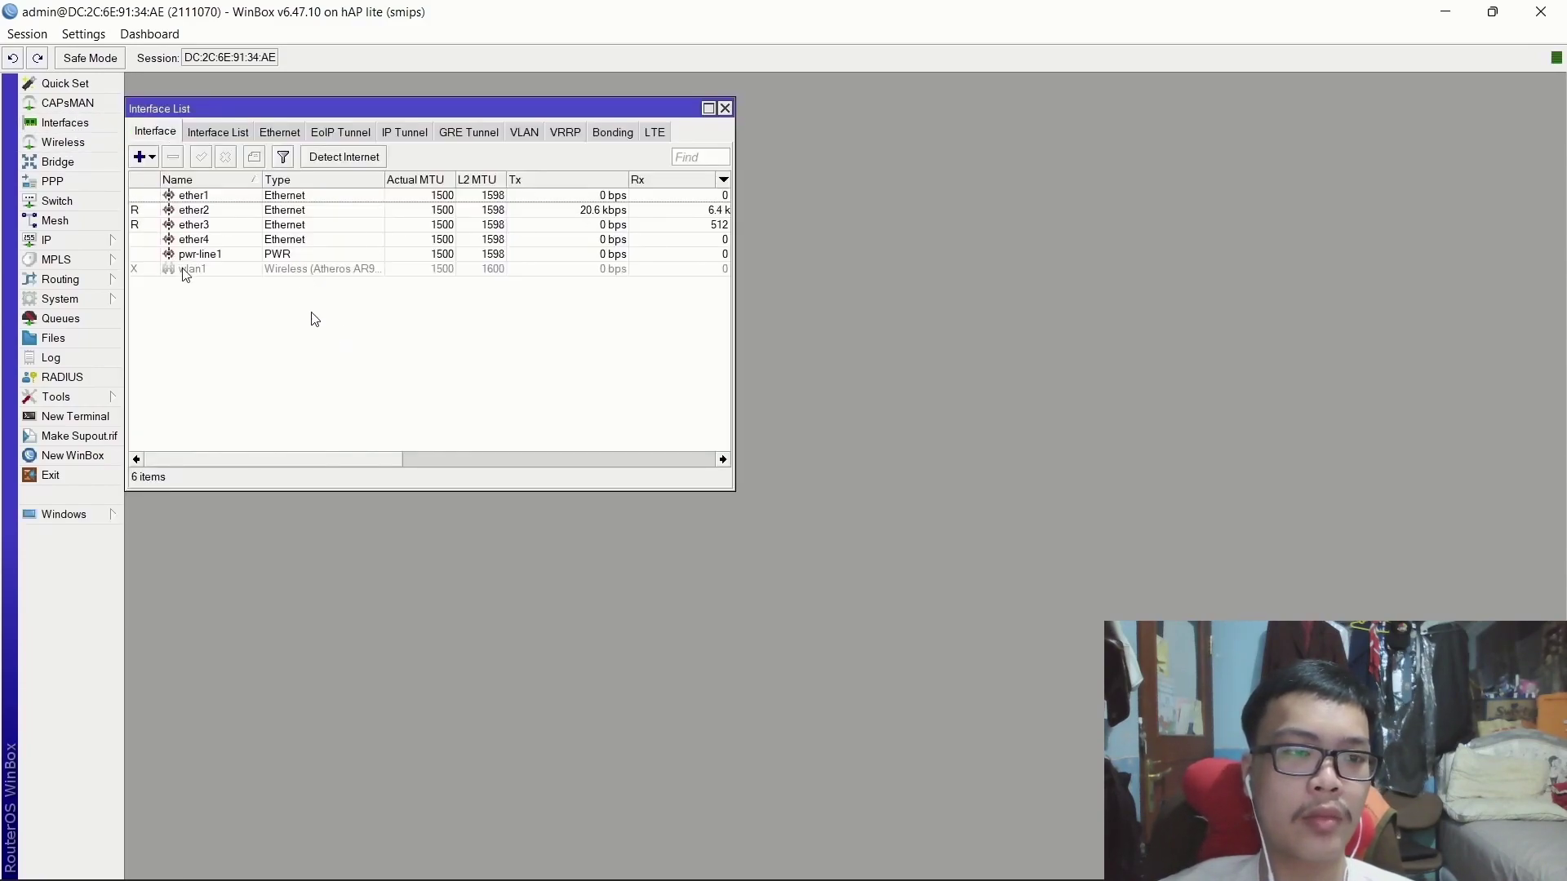
pyautogui.doubleClick(199, 212)
pyautogui.click(826, 327)
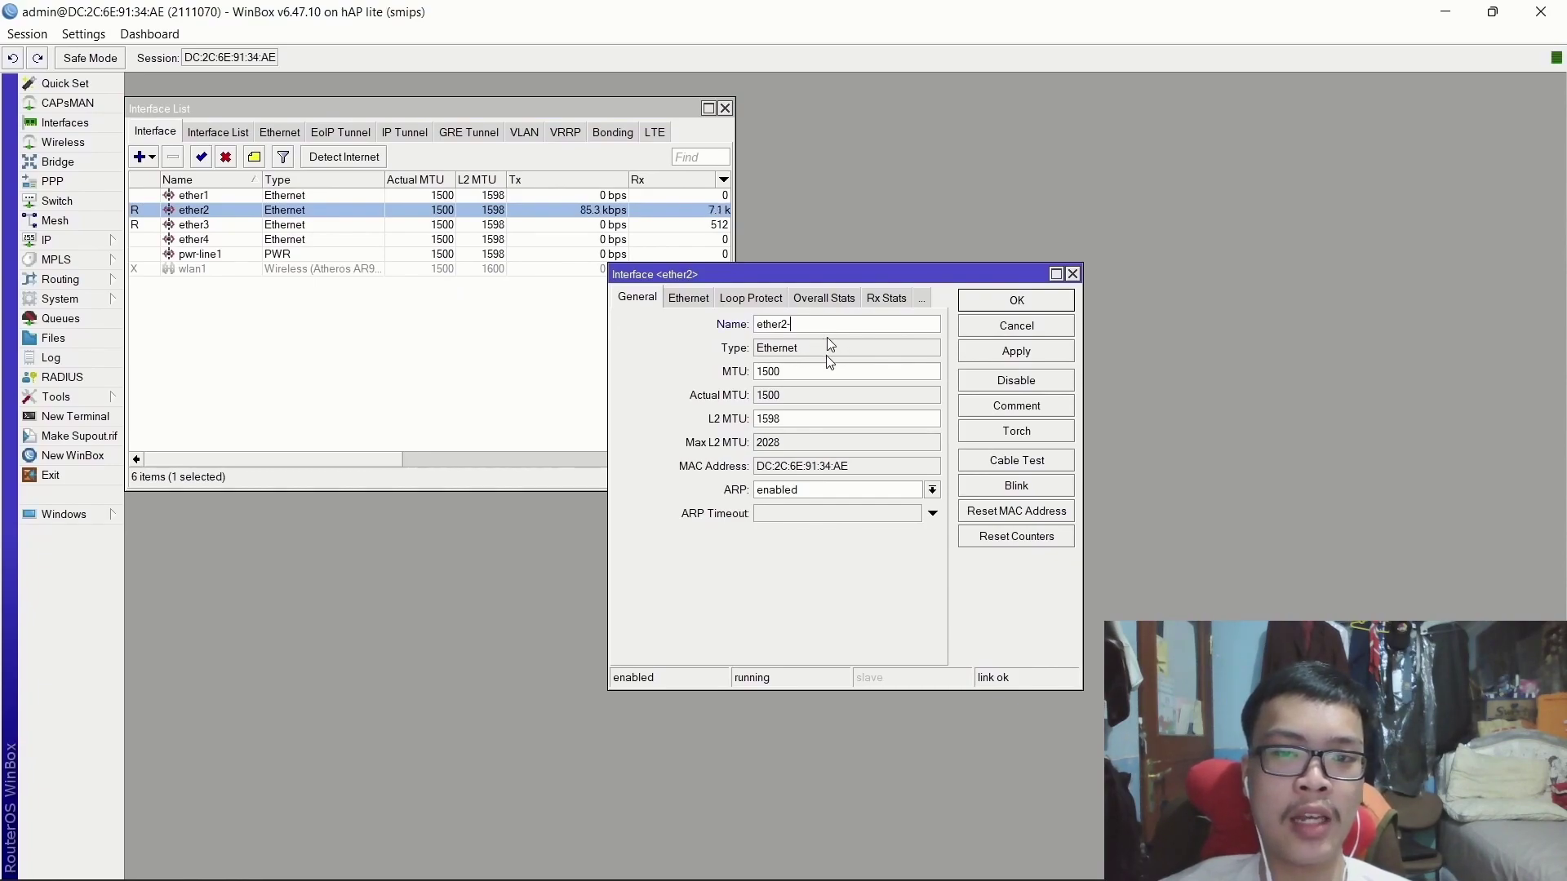
pyautogui.write('-PCA')
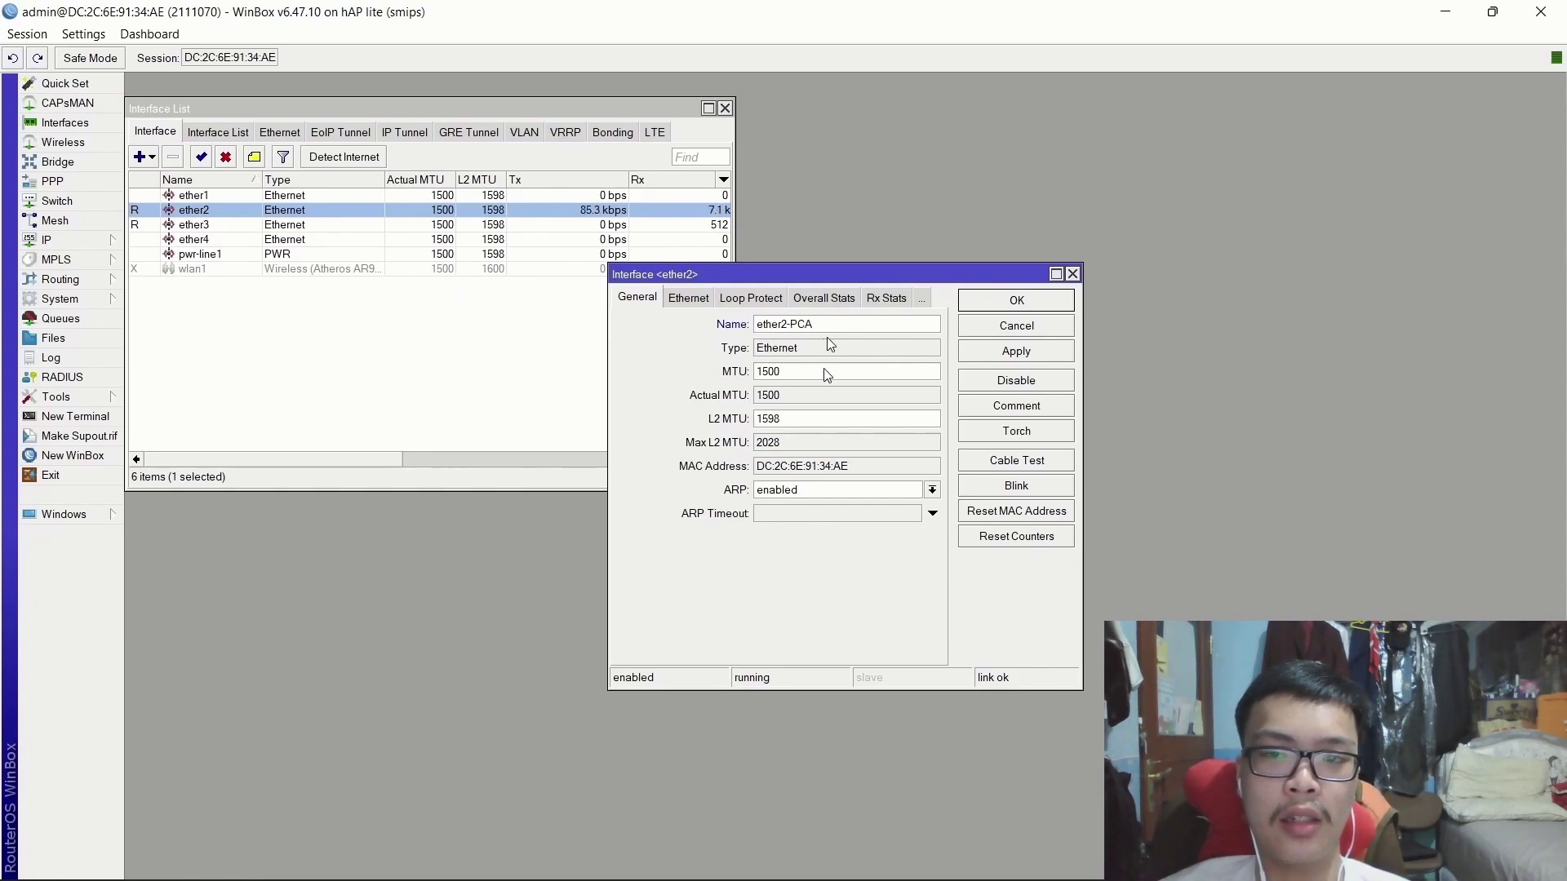
pyautogui.click(1017, 300)
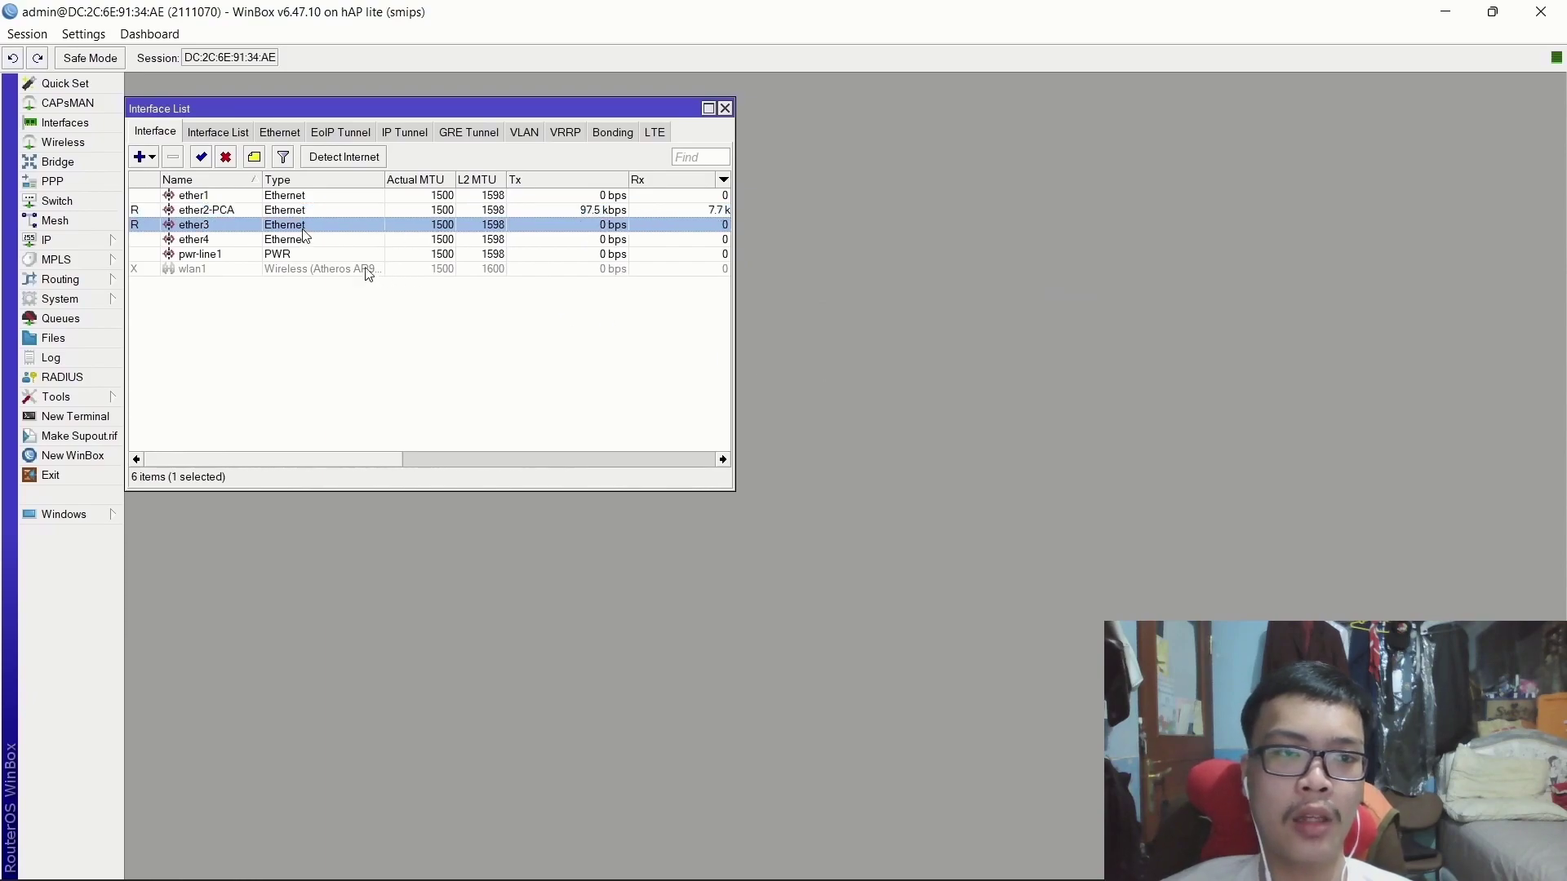
# Rename ether3 to ether3-PCB and enable the disabled wlan1 interface.
pyautogui.doubleClick(351, 226)
pyautogui.click(851, 322)
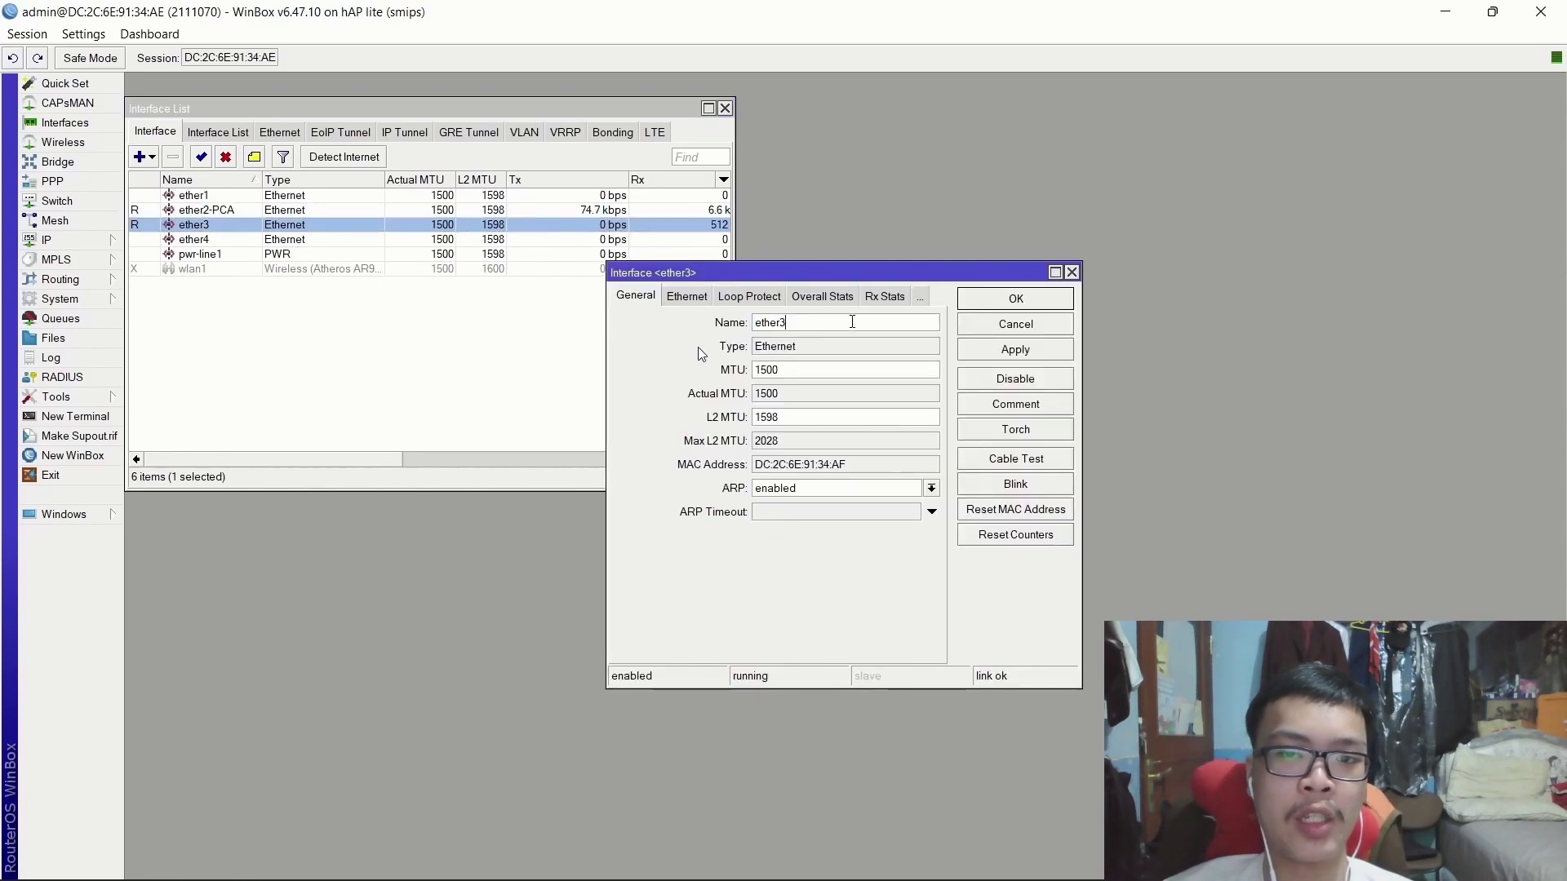
pyautogui.write('-PCB')
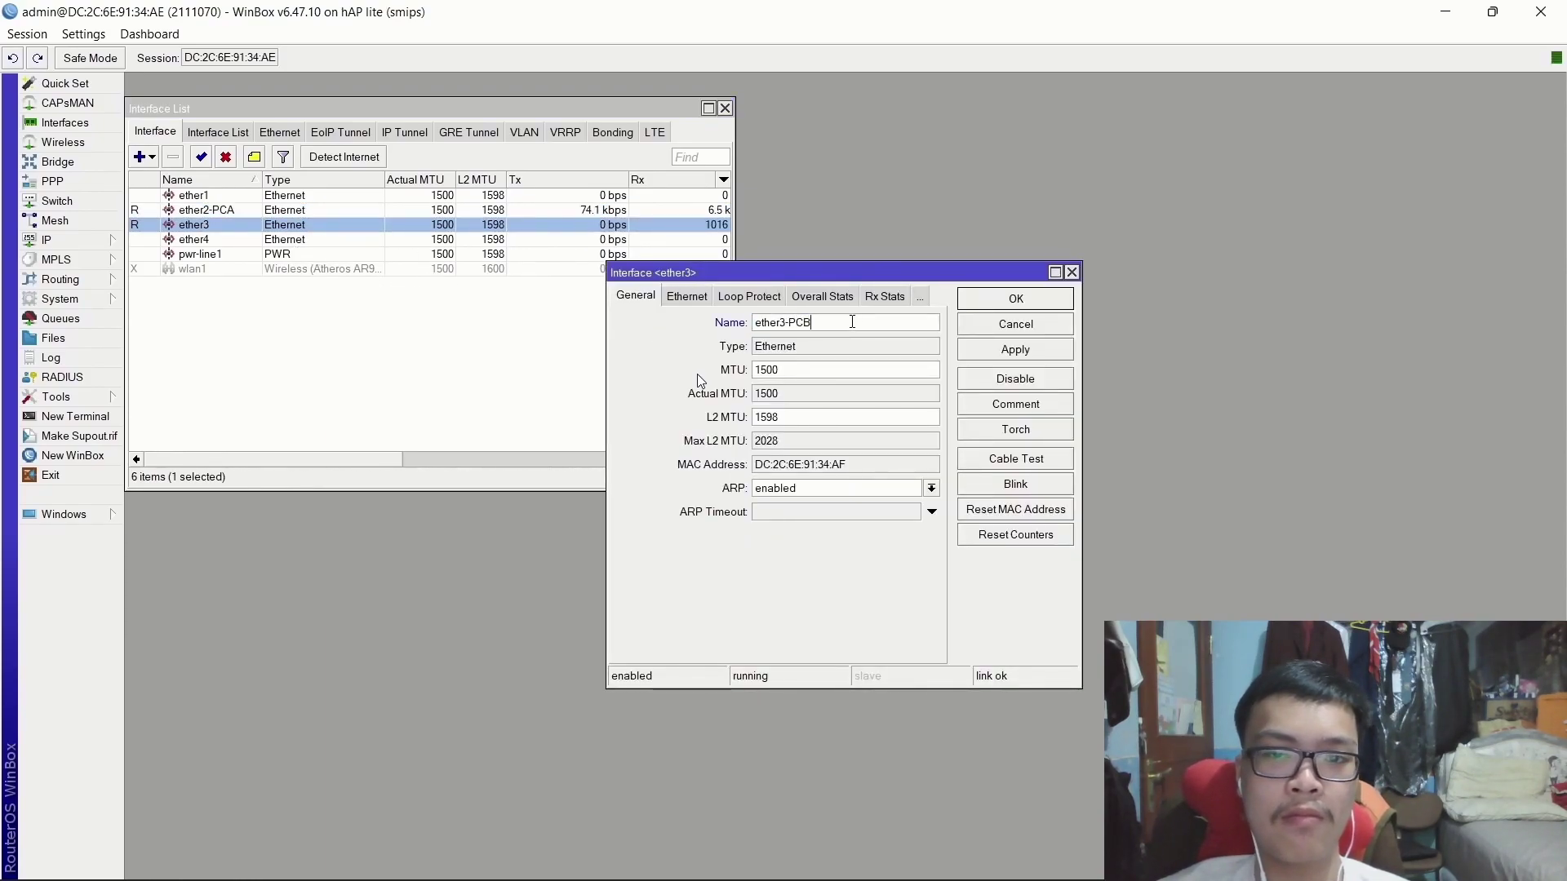
pyautogui.press('Return')
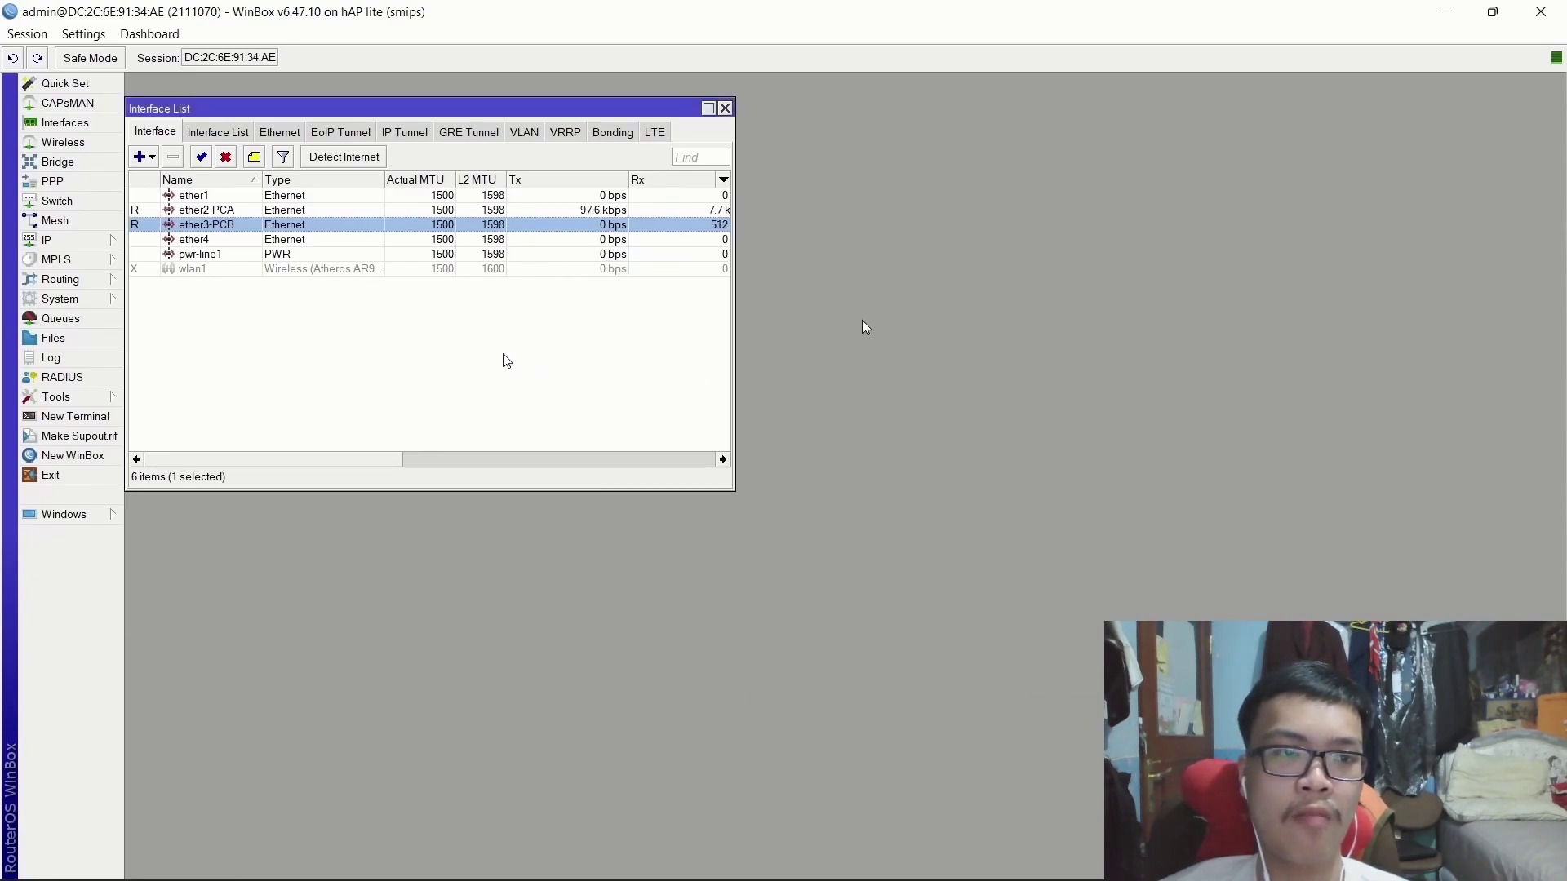
pyautogui.click(186, 270)
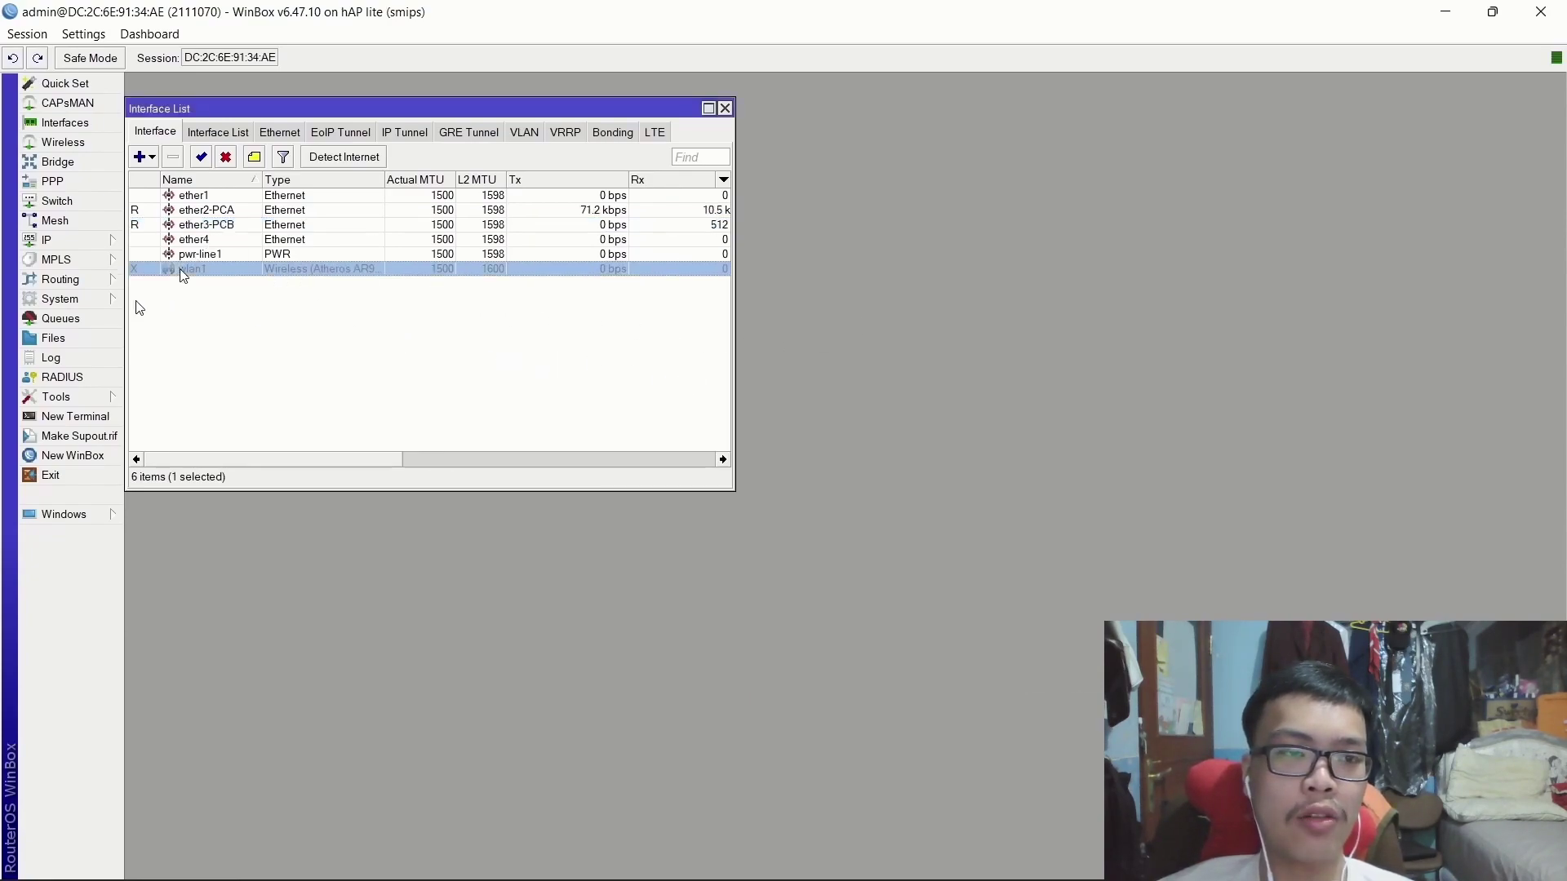
pyautogui.click(201, 157)
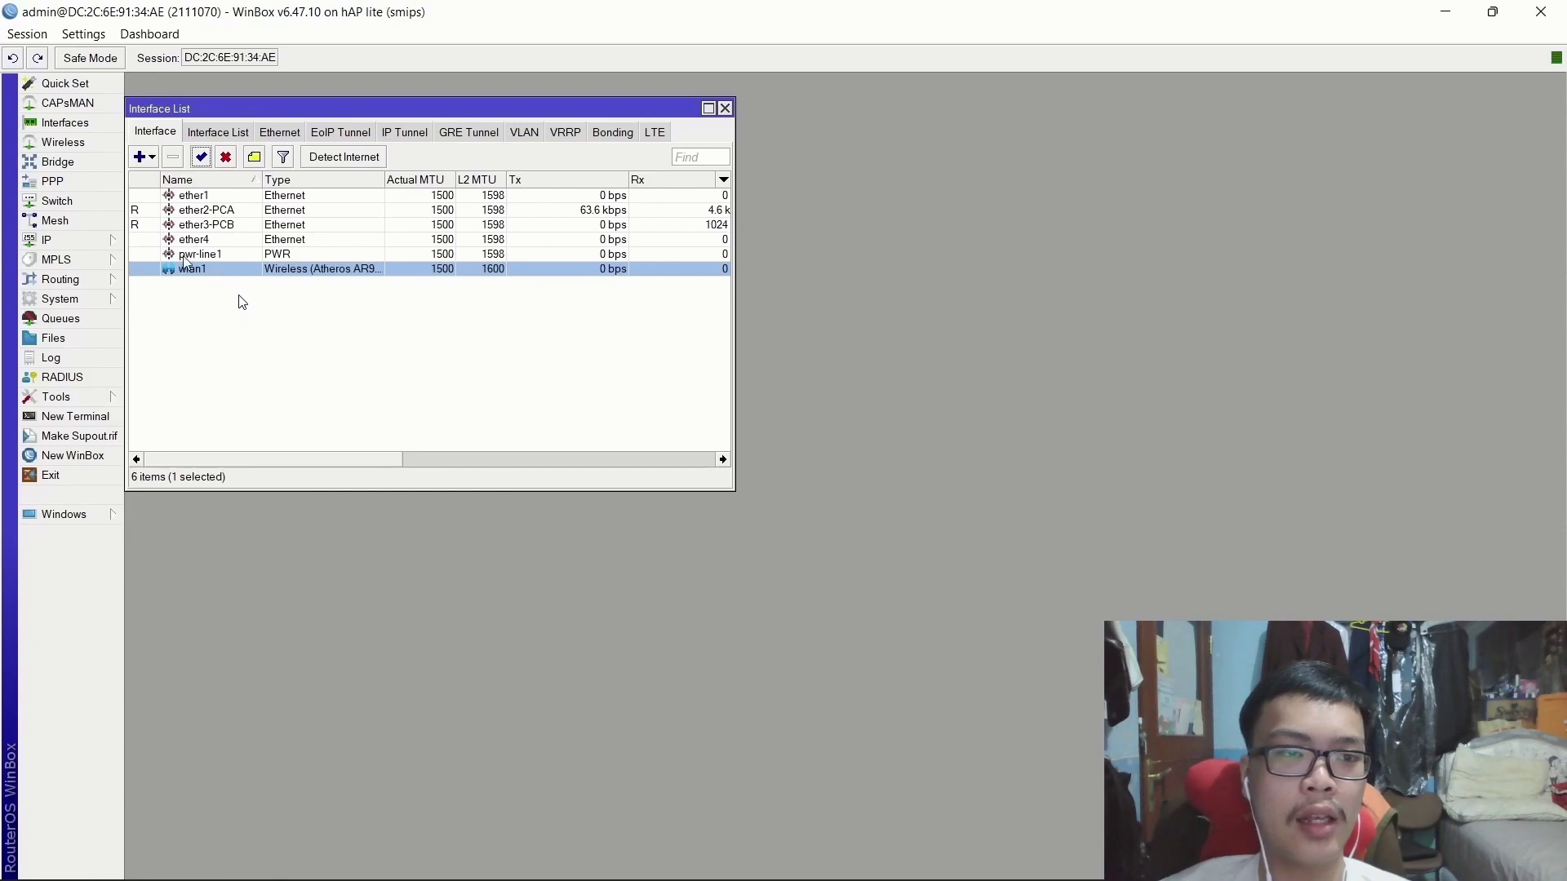
# Set wlan1's wireless mode to station bridge and apply it.
pyautogui.doubleClick(197, 270)
pyautogui.moveTo(837, 373); pyautogui.dragTo(645, 267)
pyautogui.click(666, 305)
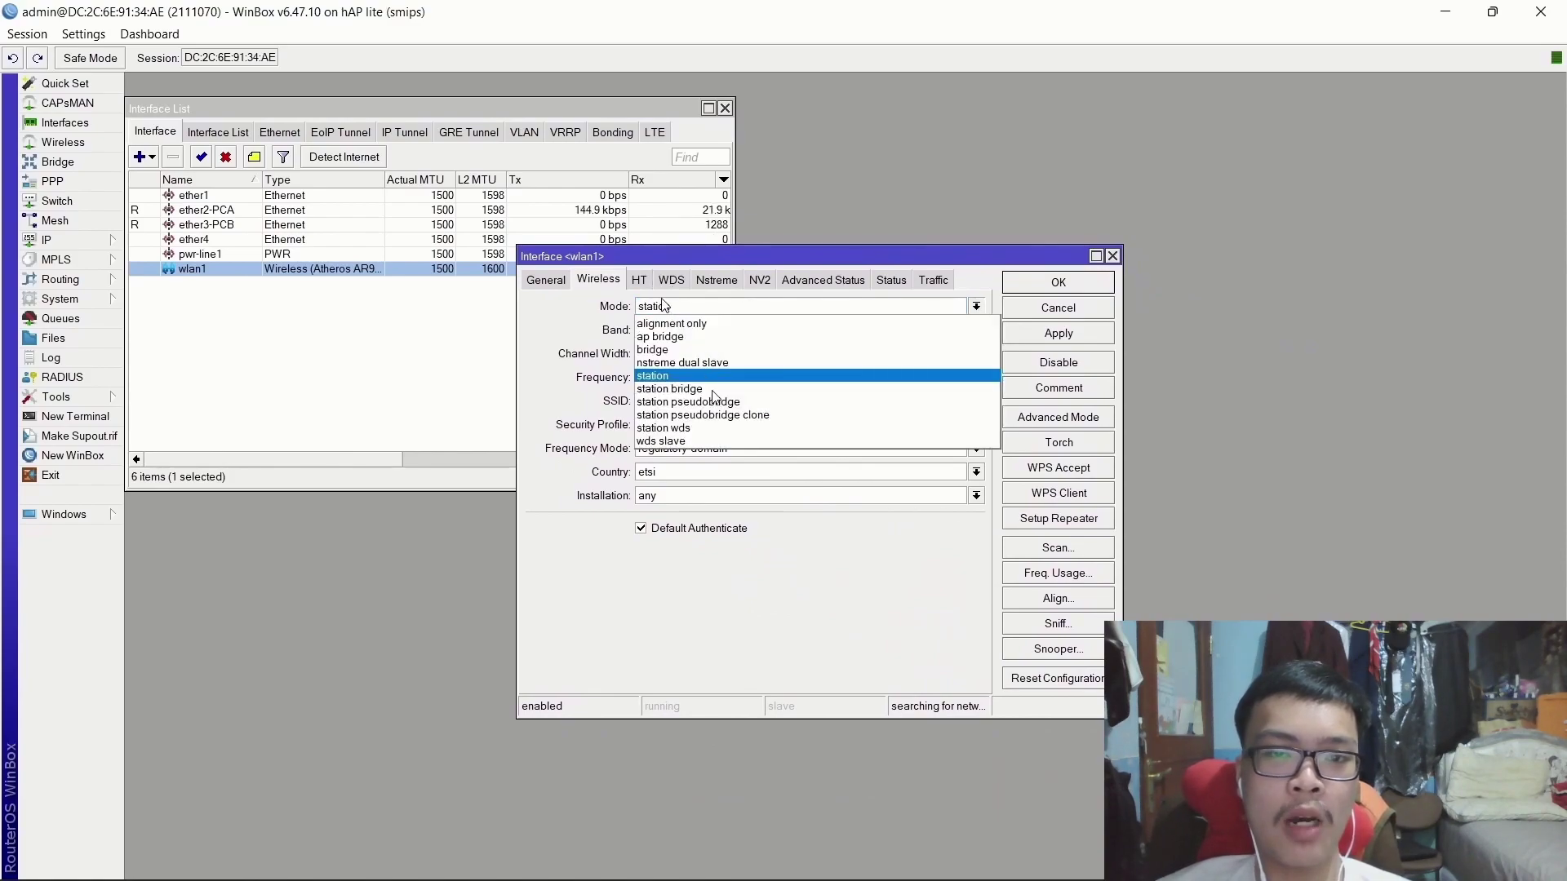
pyautogui.click(646, 389)
pyautogui.click(1043, 337)
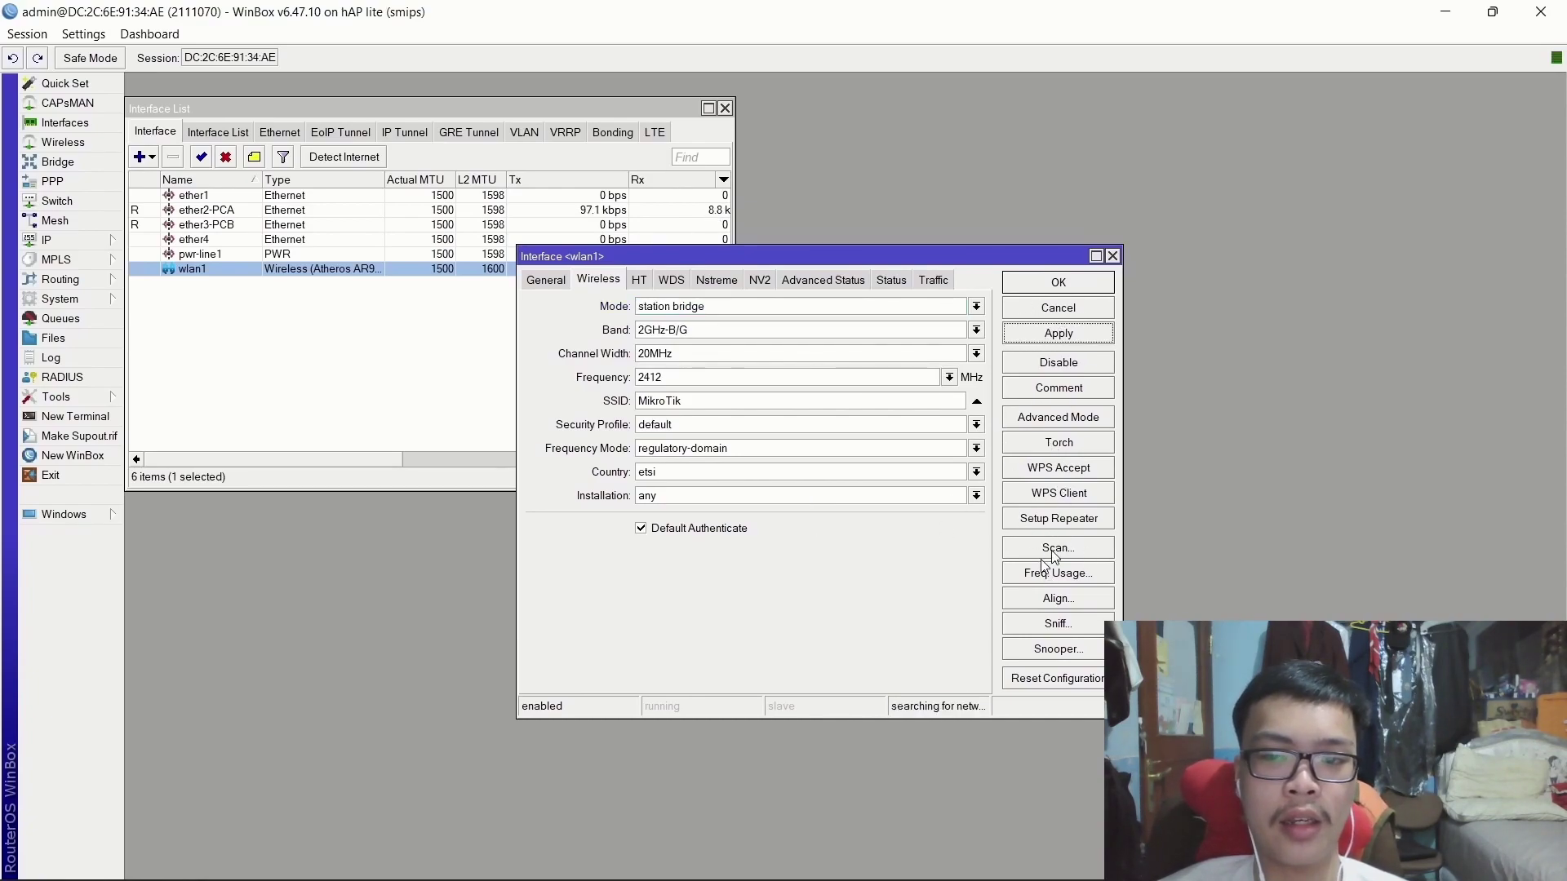
pyautogui.click(1054, 548)
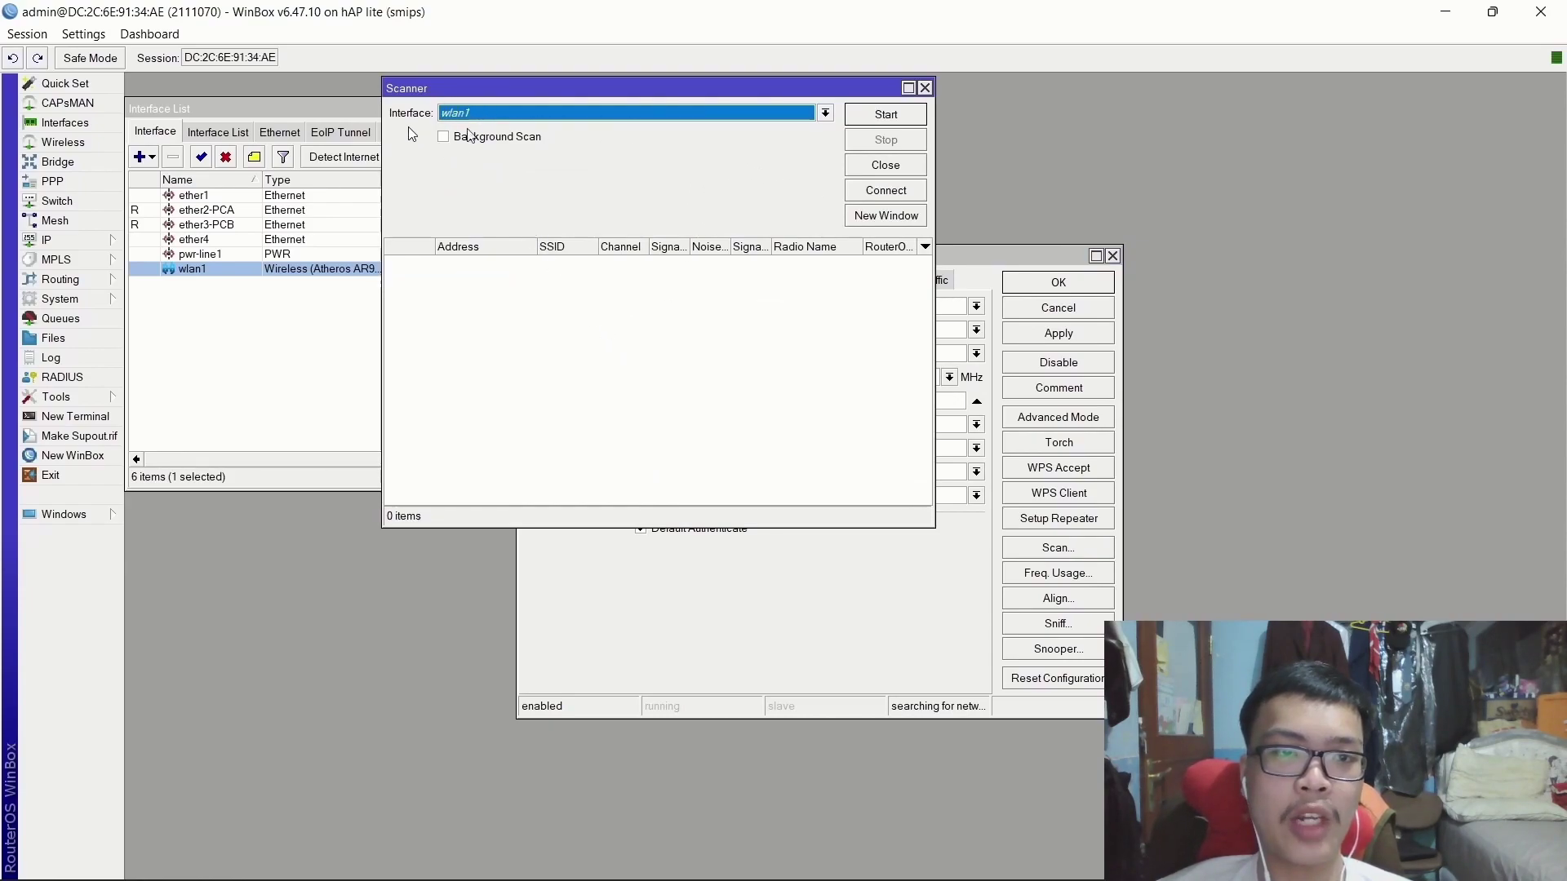
pyautogui.click(901, 122)
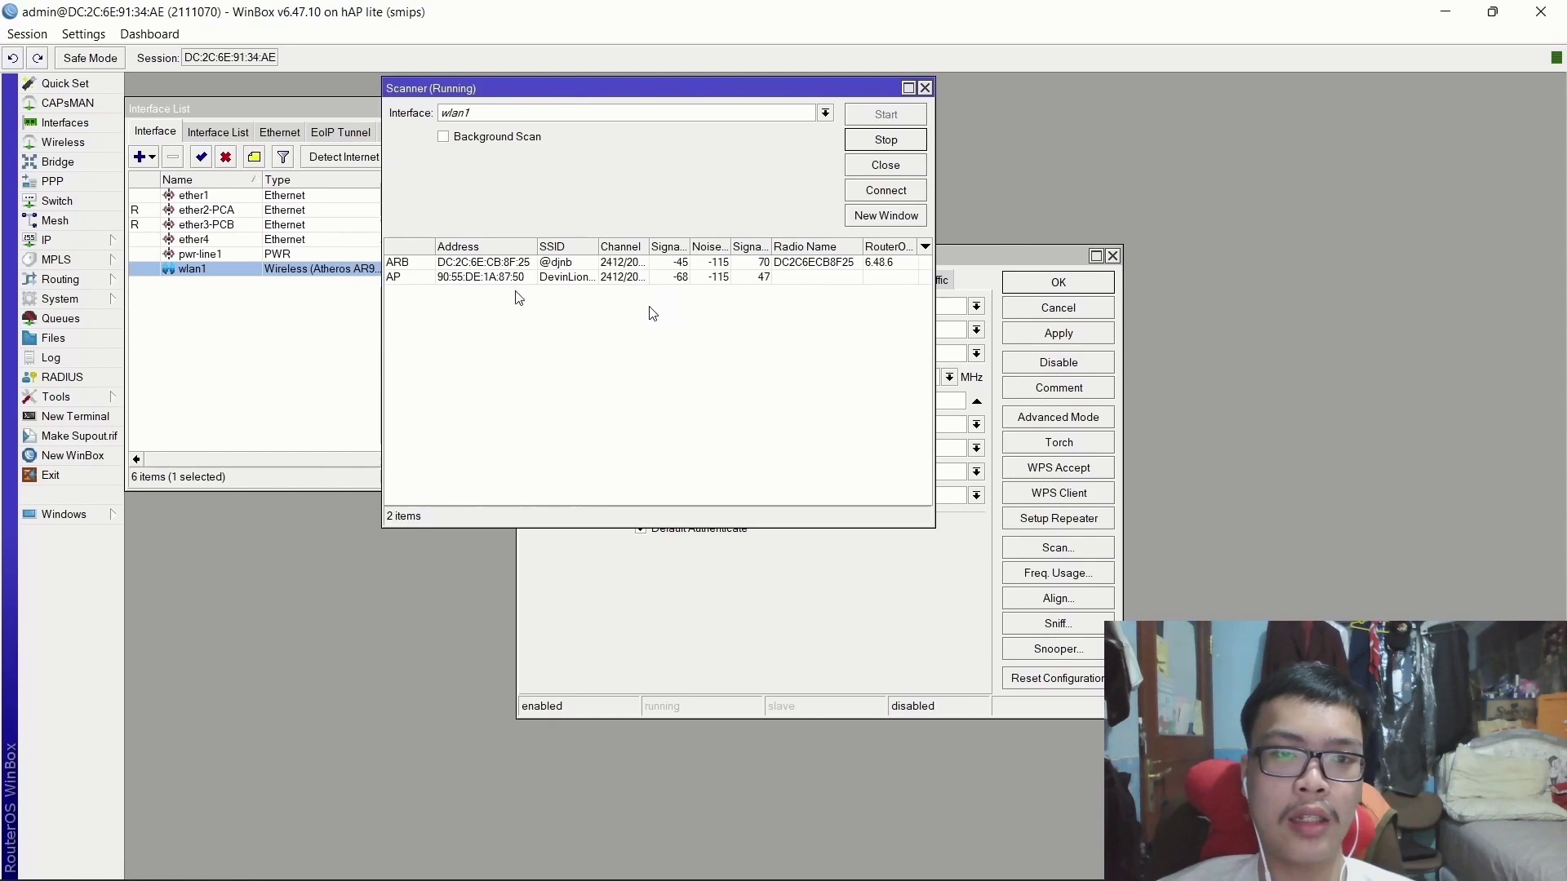
pyautogui.click(567, 265)
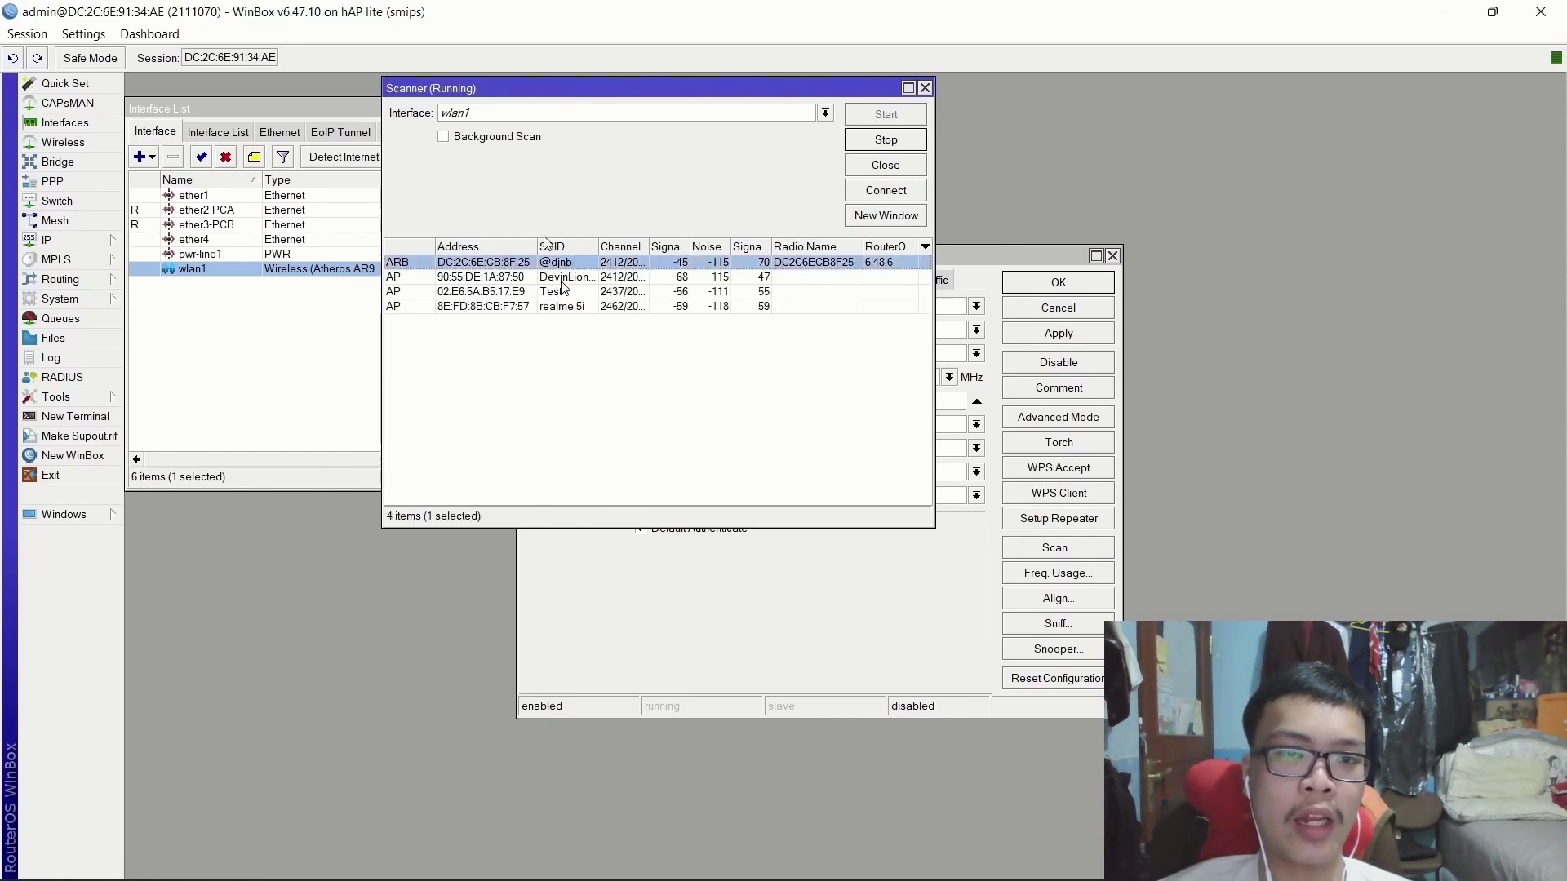
pyautogui.click(887, 191)
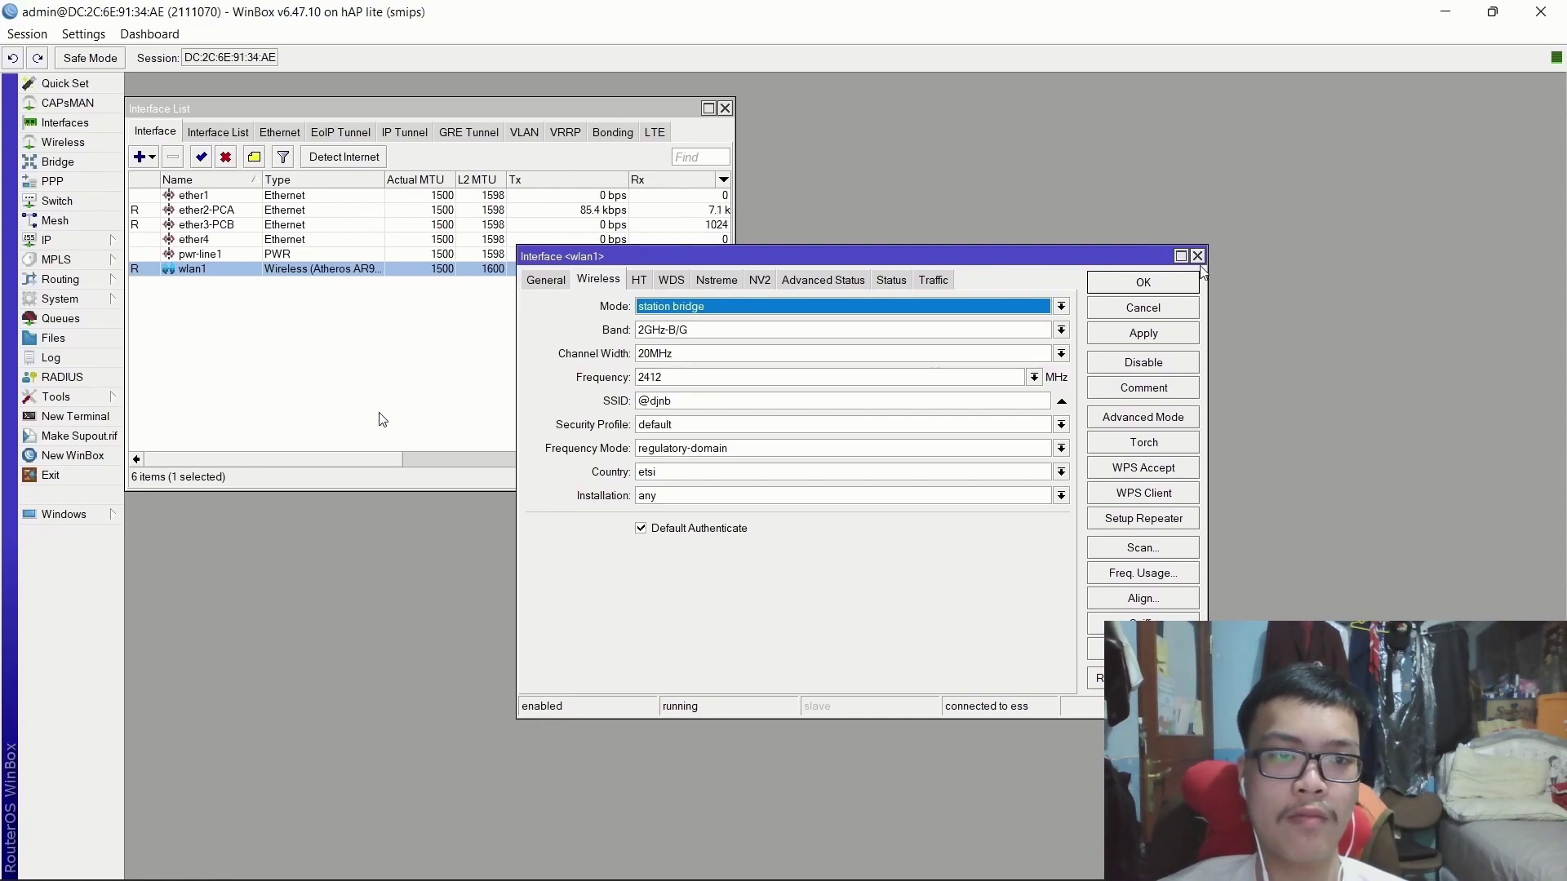
pyautogui.click(1197, 256)
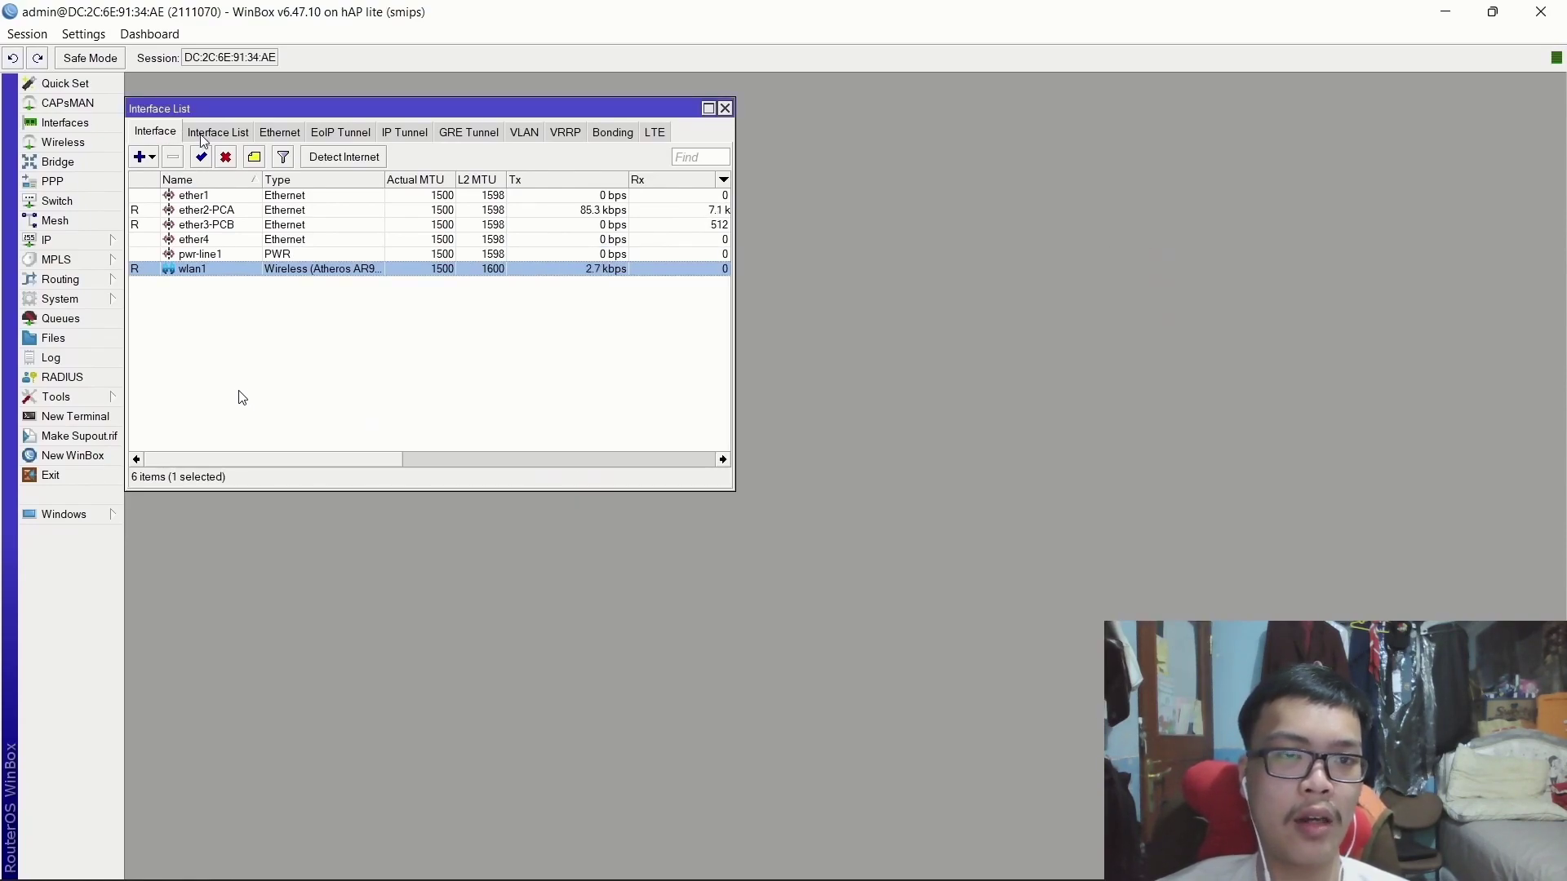
# Add a PPPoE Client interface named PPPoE-Client dialing over wlan1.
pyautogui.click(141, 155)
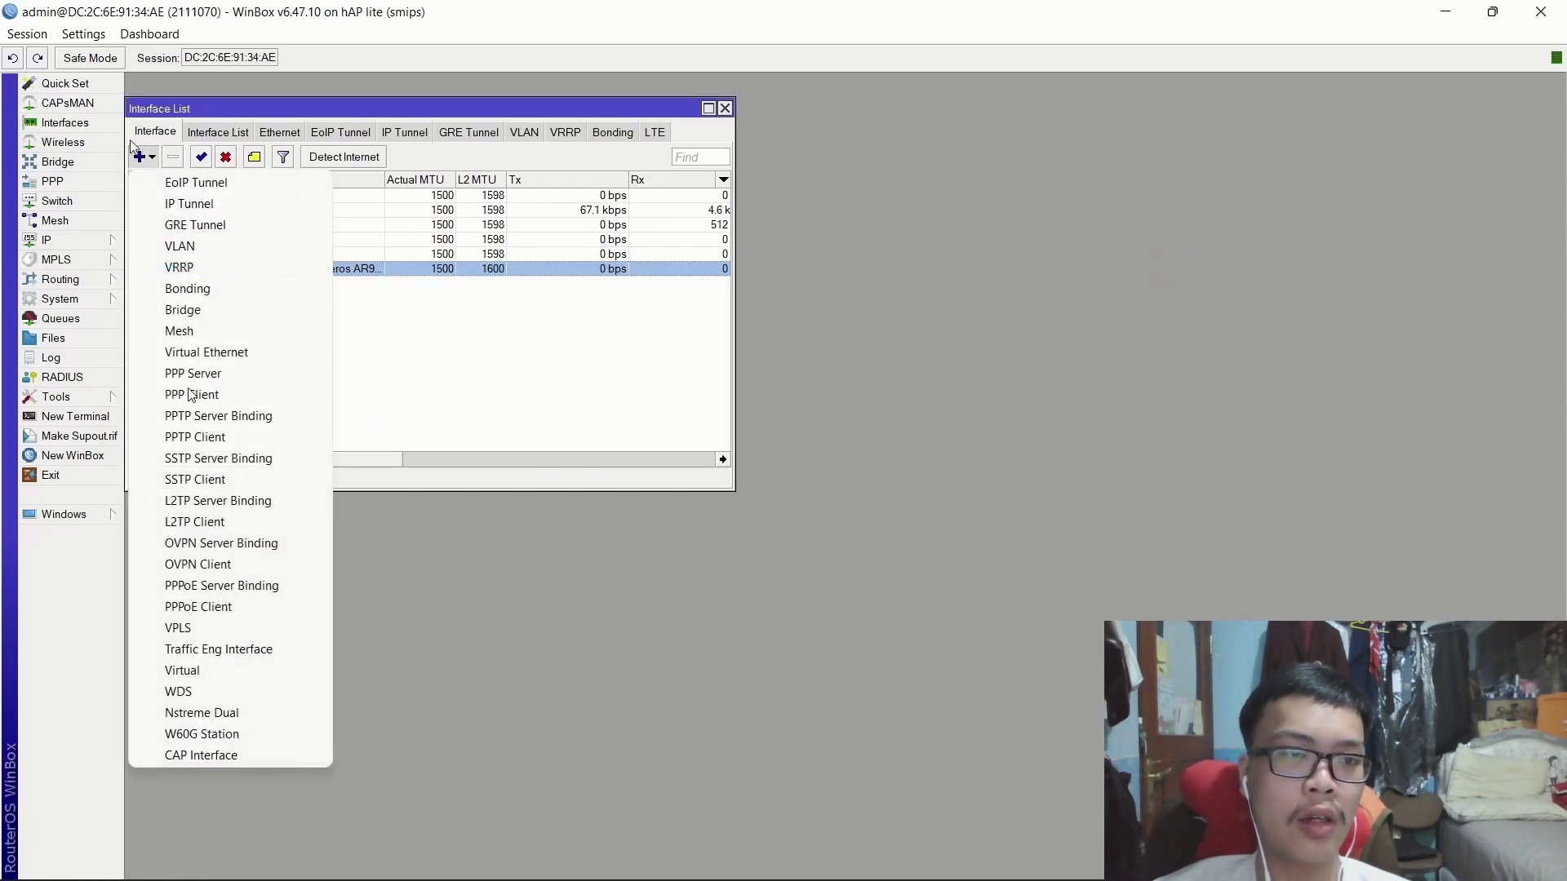
pyautogui.click(227, 607)
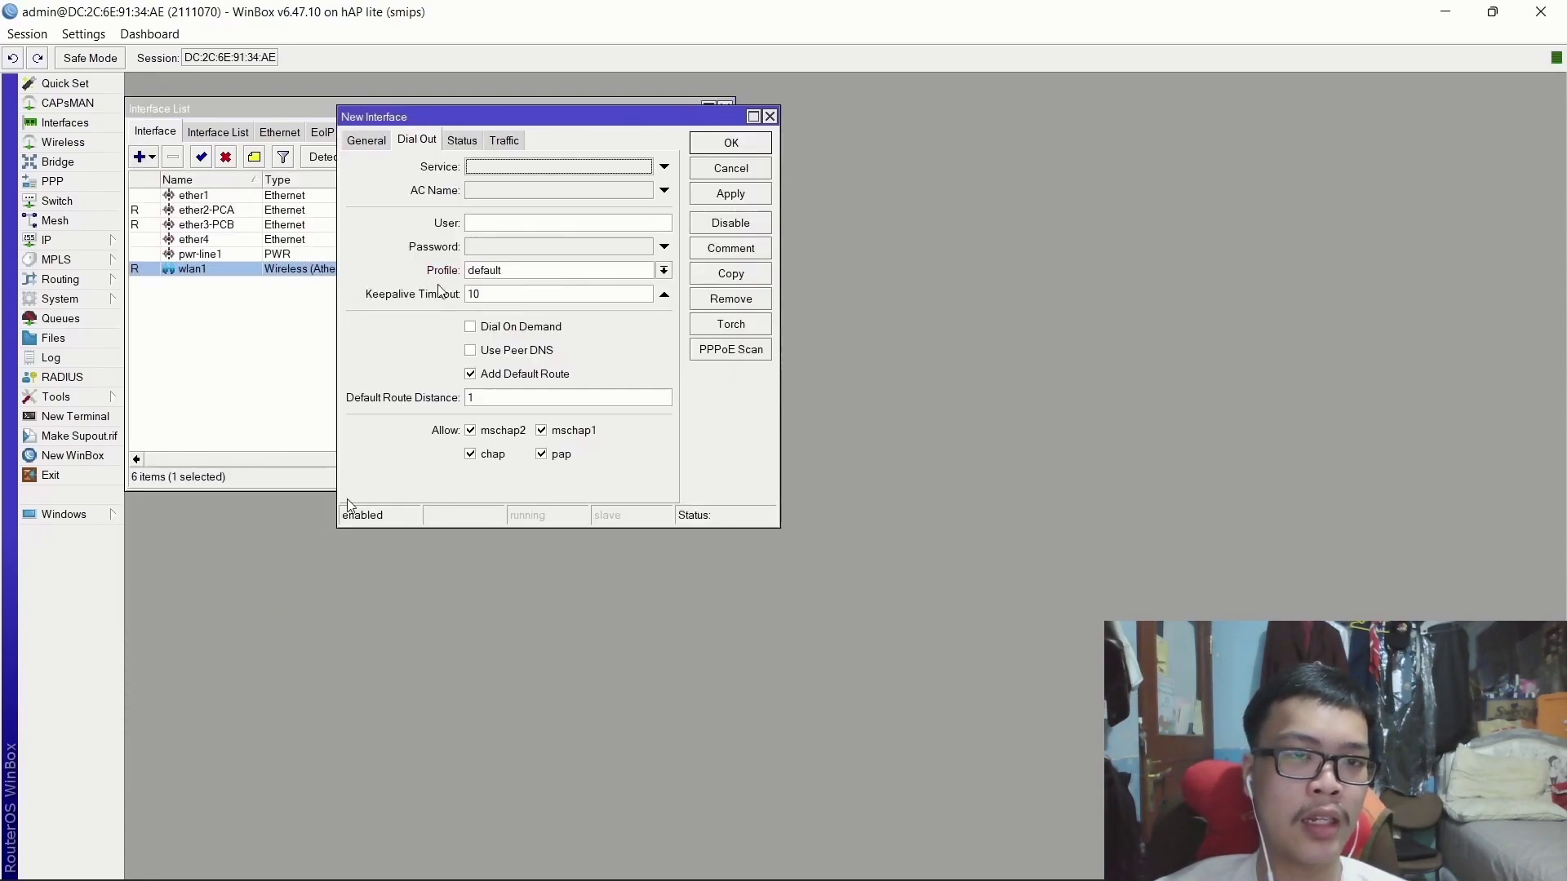
pyautogui.click(363, 146)
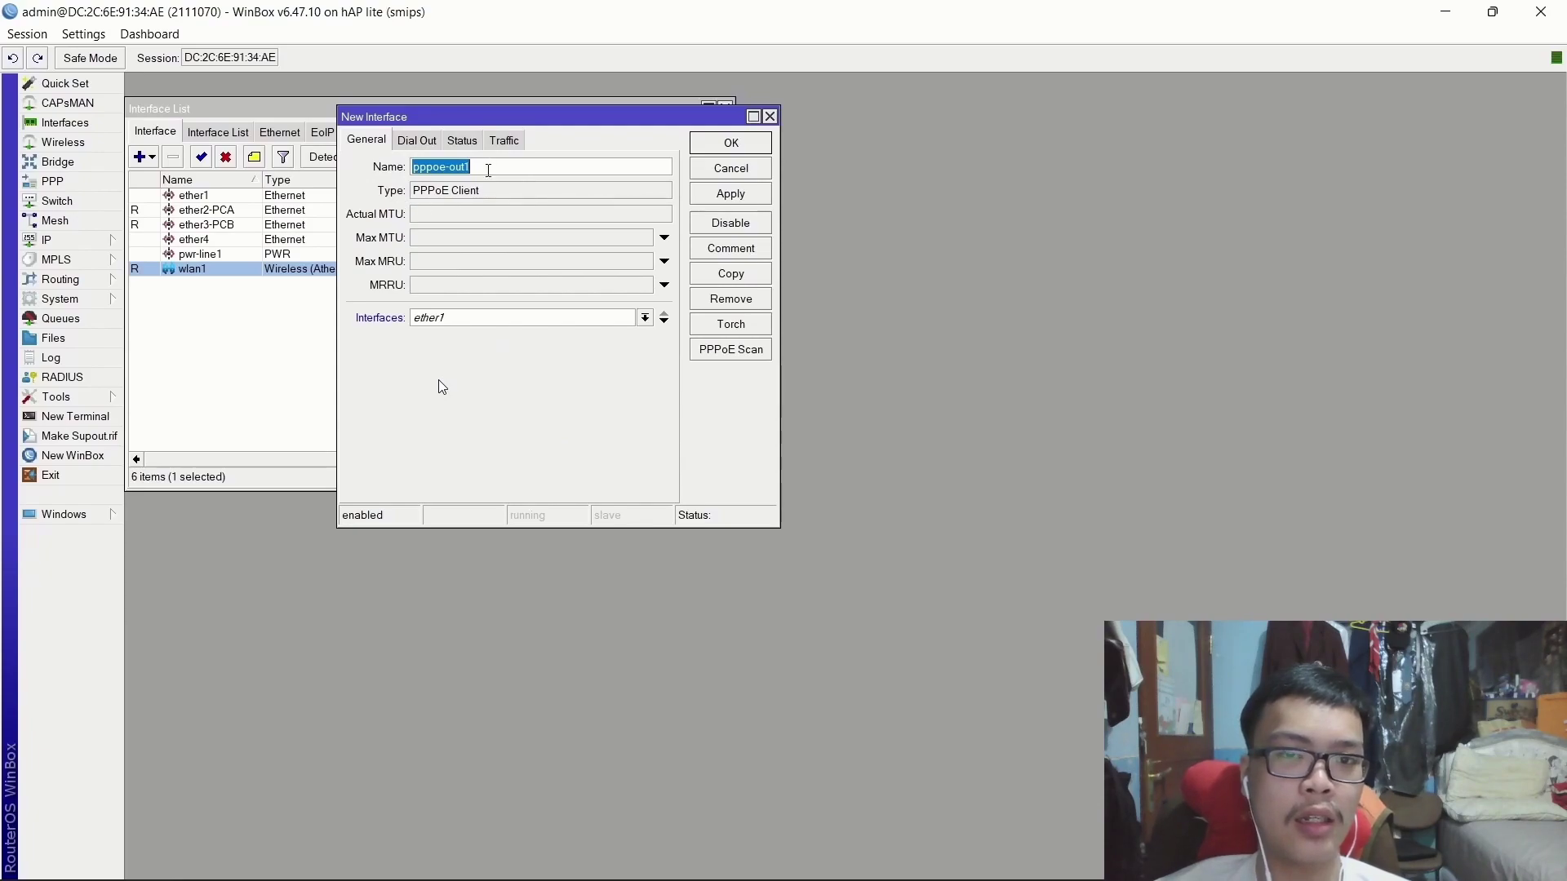
pyautogui.click(486, 171)
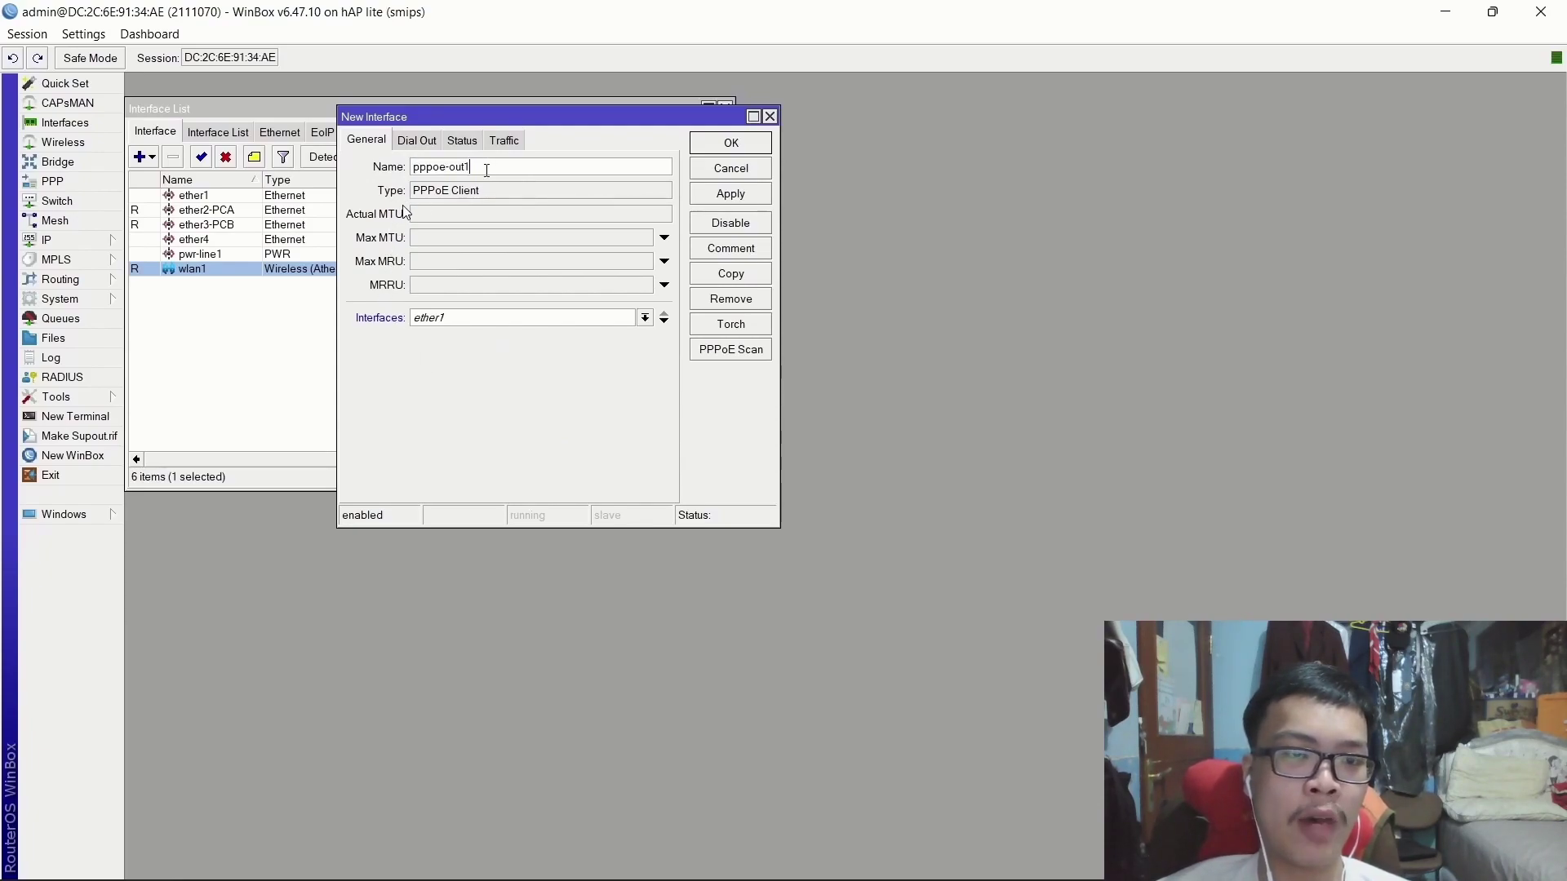
pyautogui.doubleClick(490, 171)
pyautogui.write('PP')
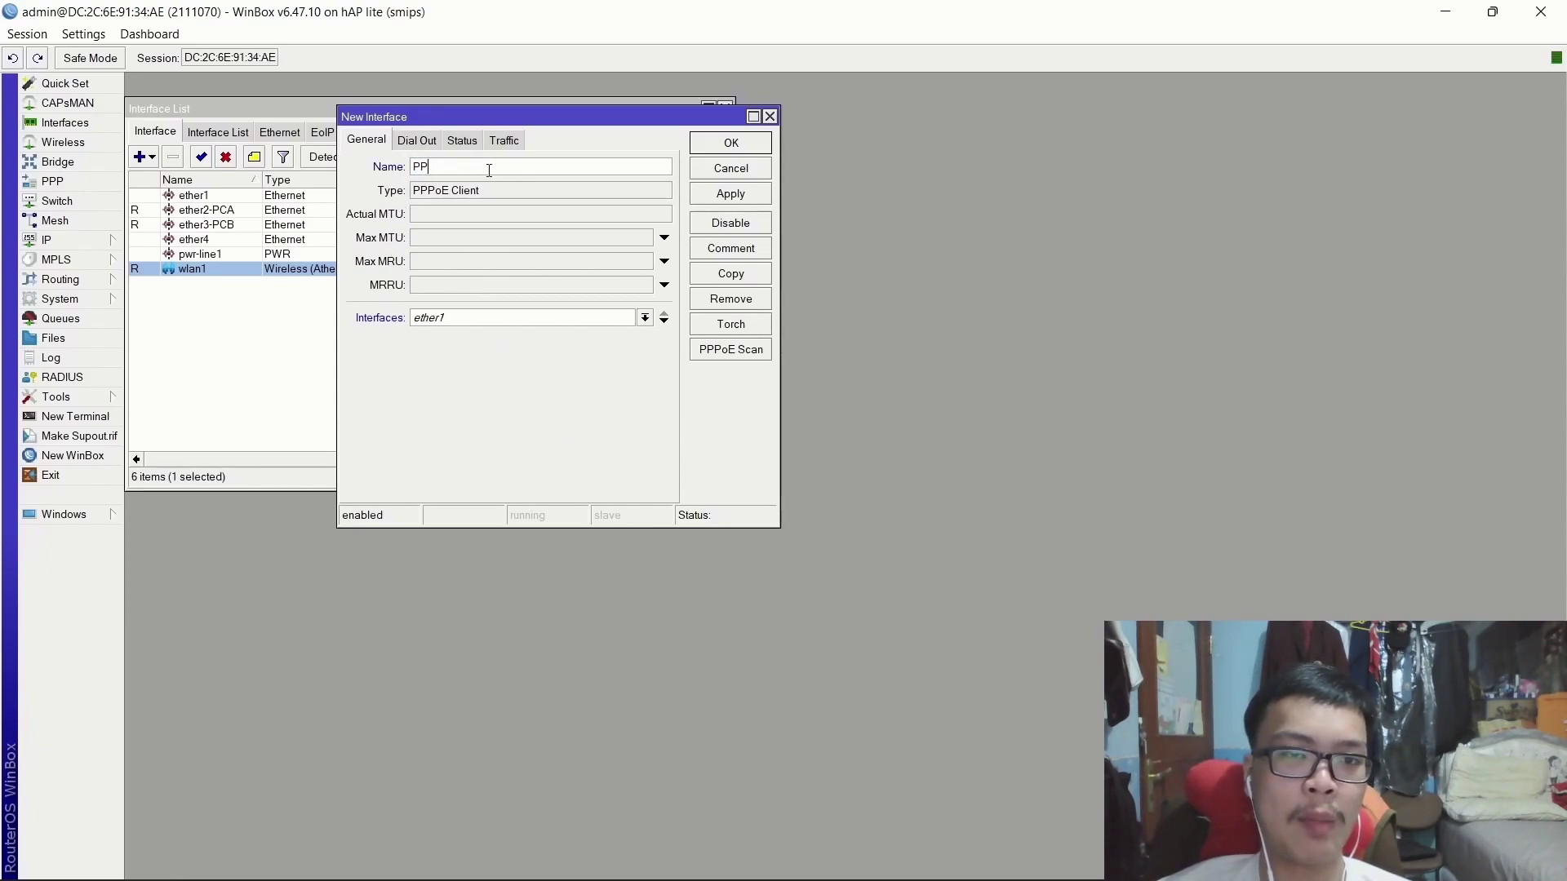
pyautogui.write('PoE-Client')
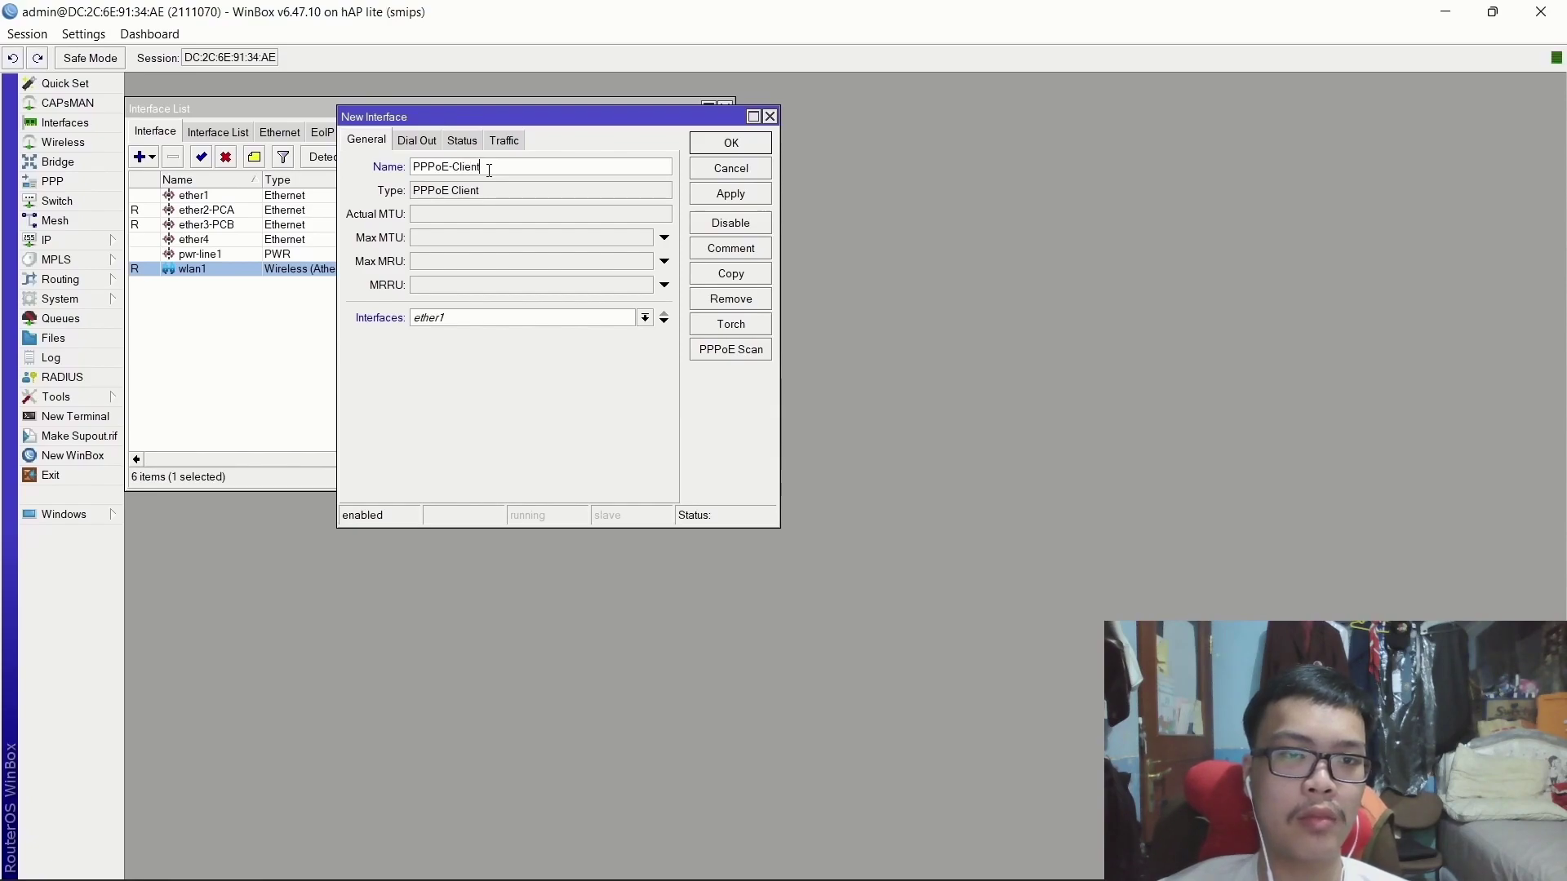
pyautogui.click(459, 320)
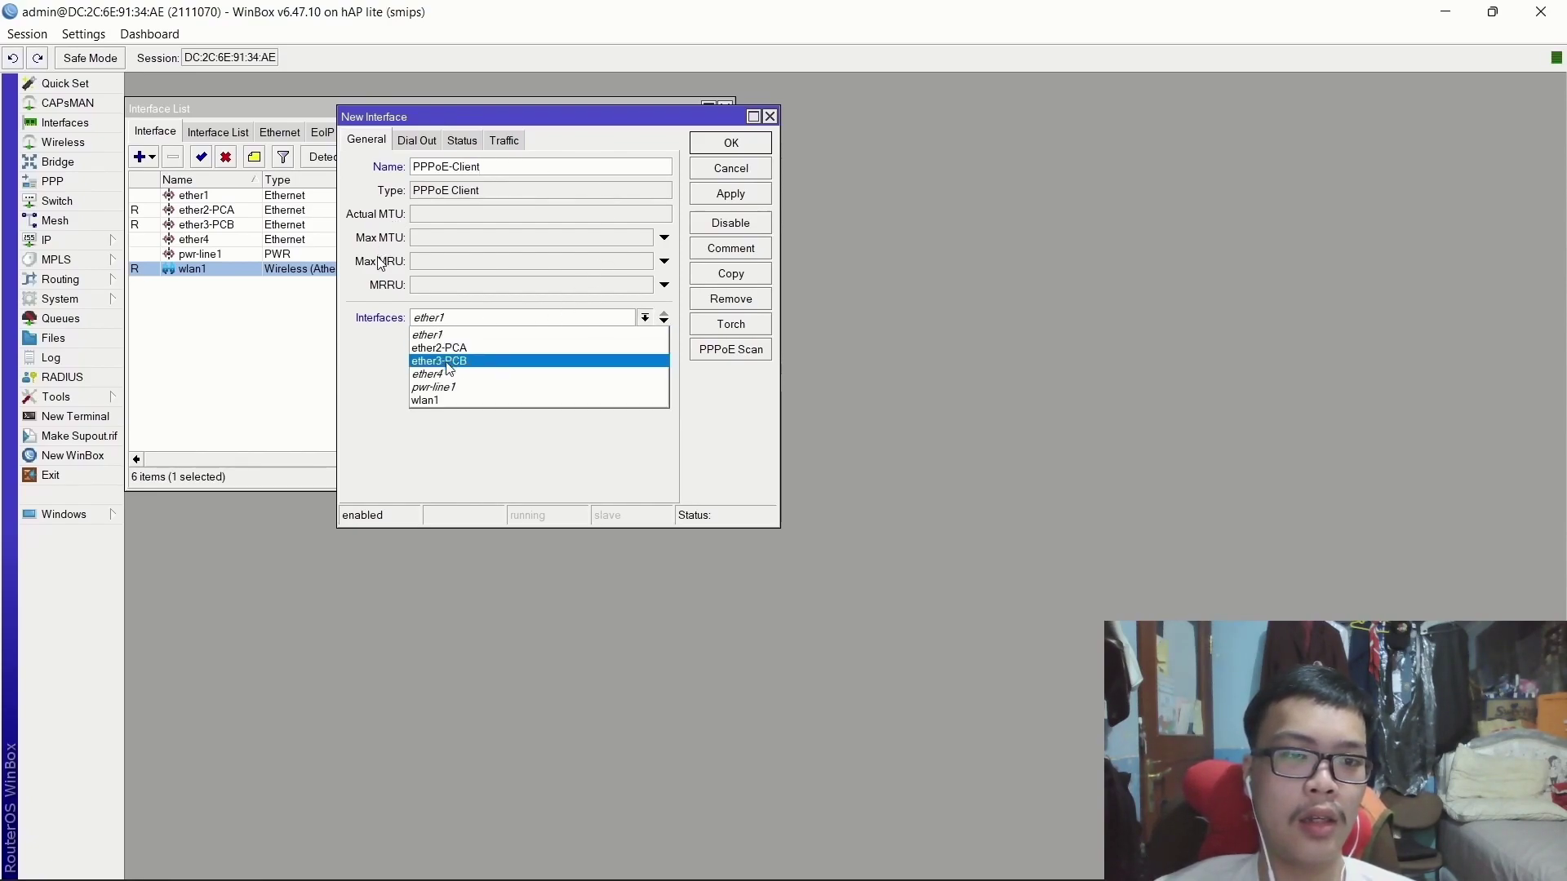
pyautogui.click(449, 401)
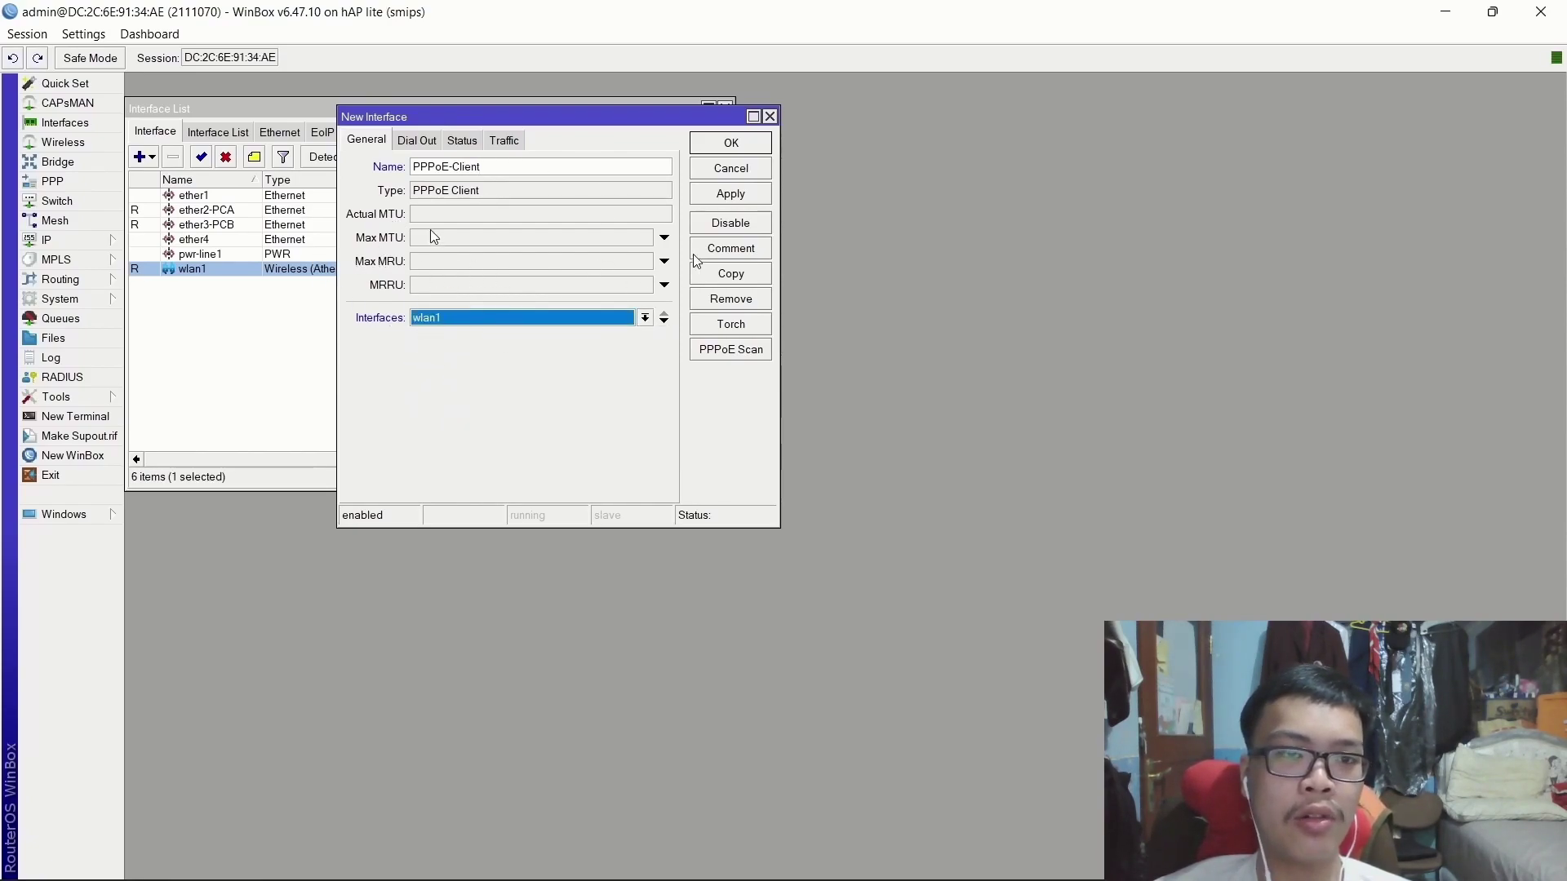
pyautogui.click(730, 193)
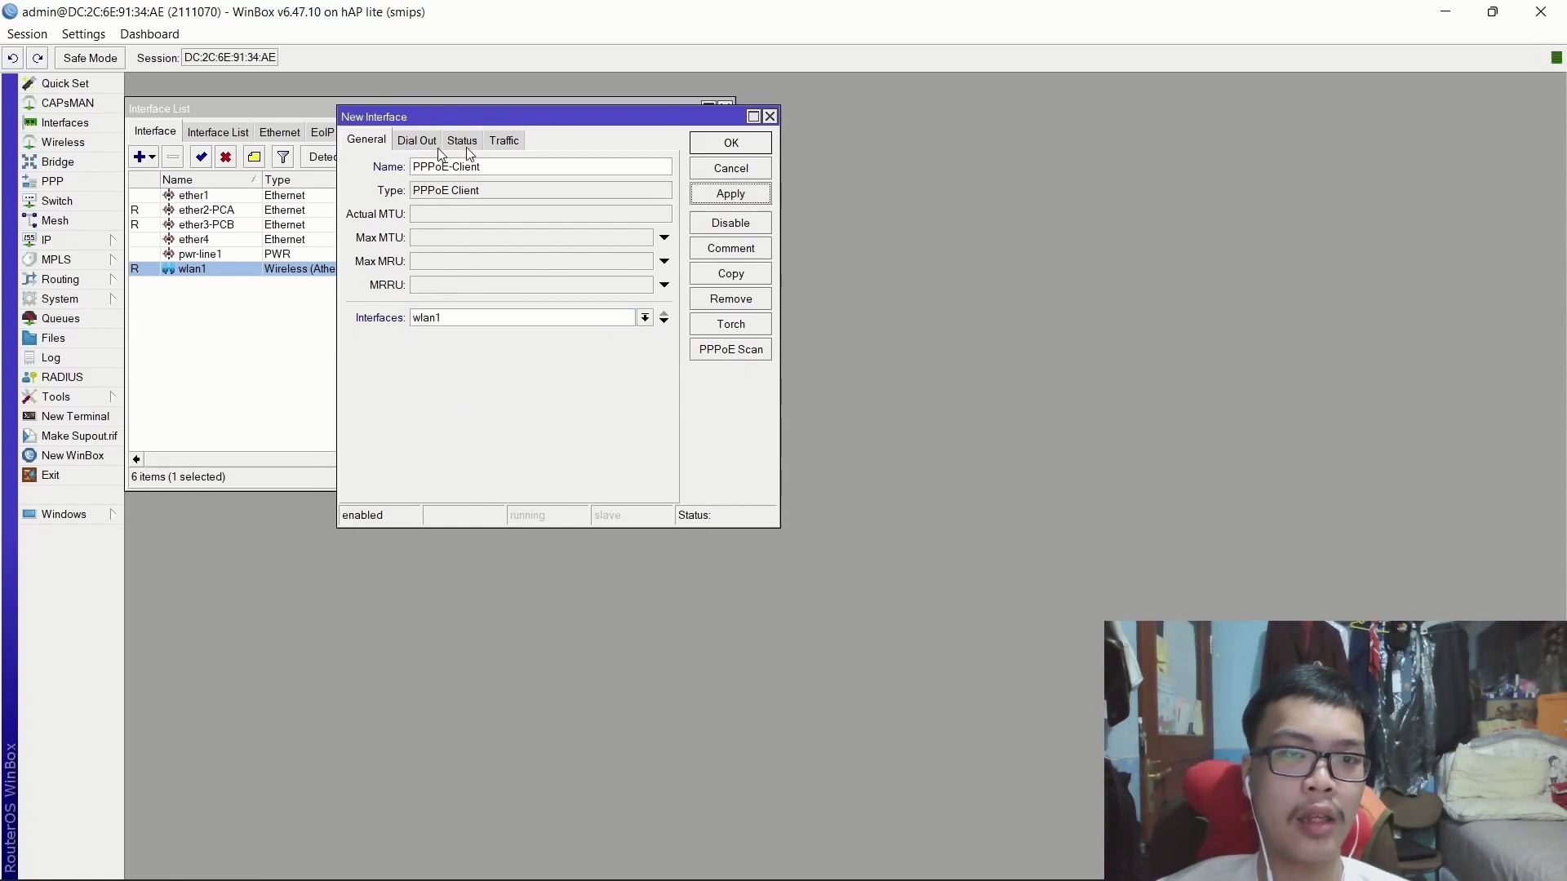
# Enter the dial-out user name and password, enable Use Peer DNS, and apply to connect.
pyautogui.click(418, 140)
pyautogui.click(489, 225)
pyautogui.write('2111070')
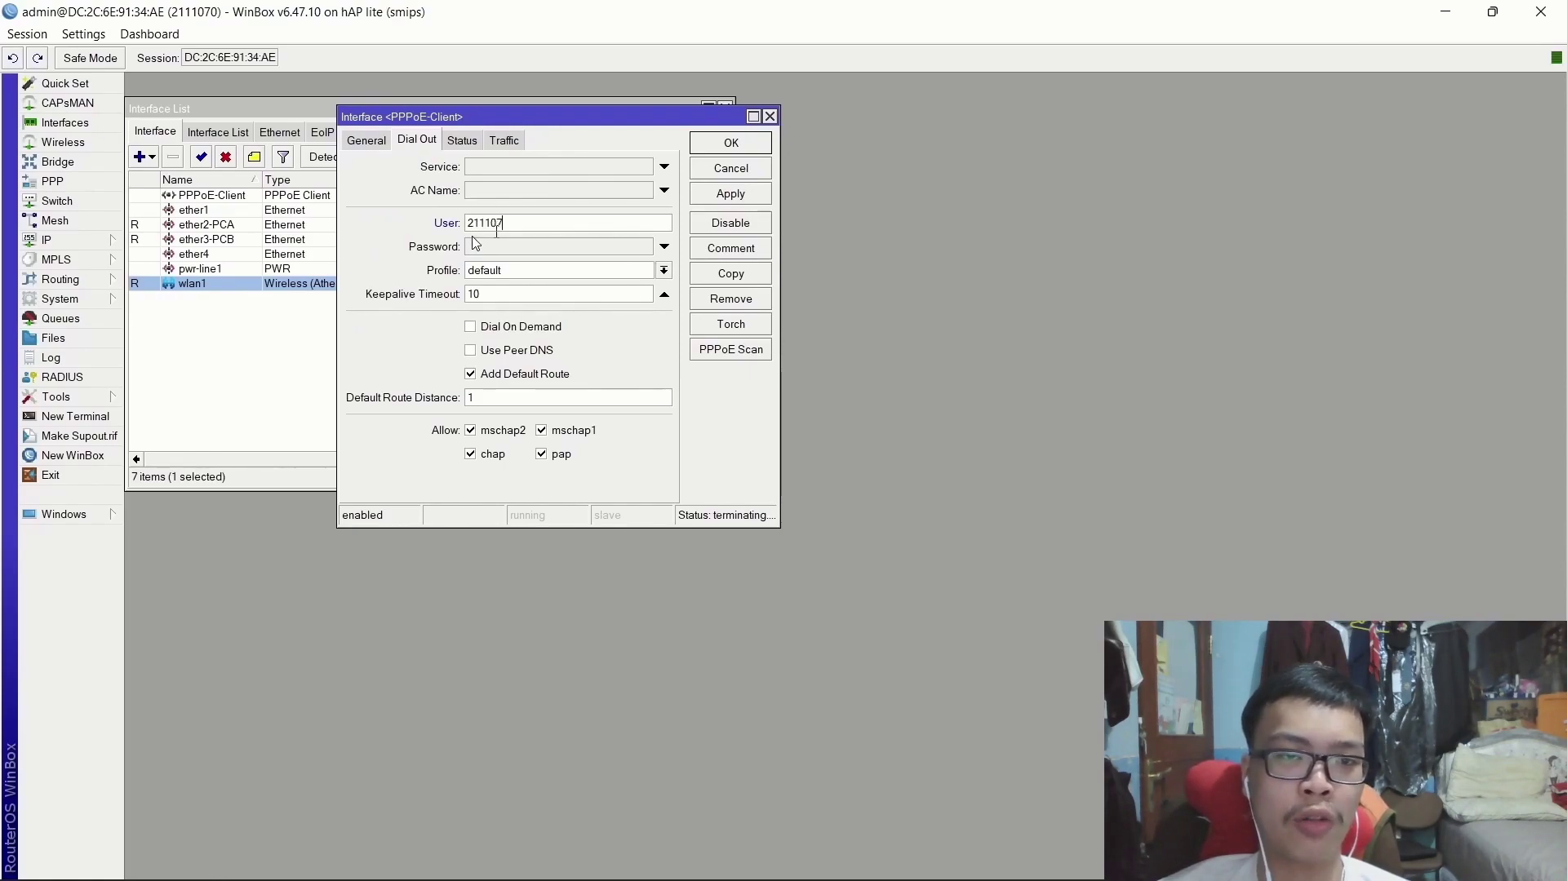
pyautogui.click(506, 246)
pyautogui.write('123')
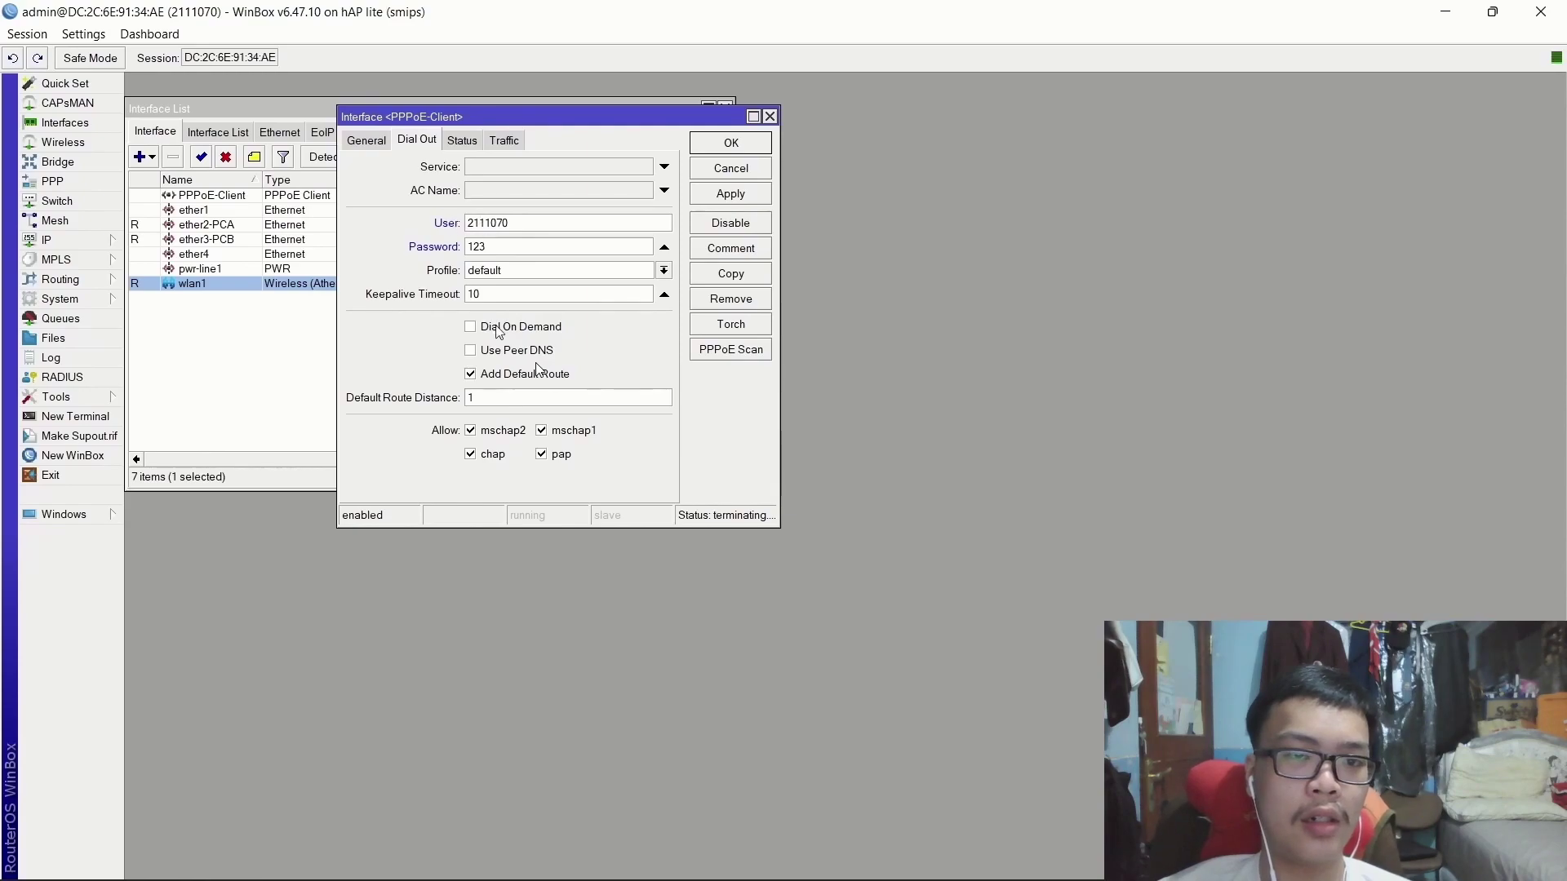
pyautogui.click(471, 350)
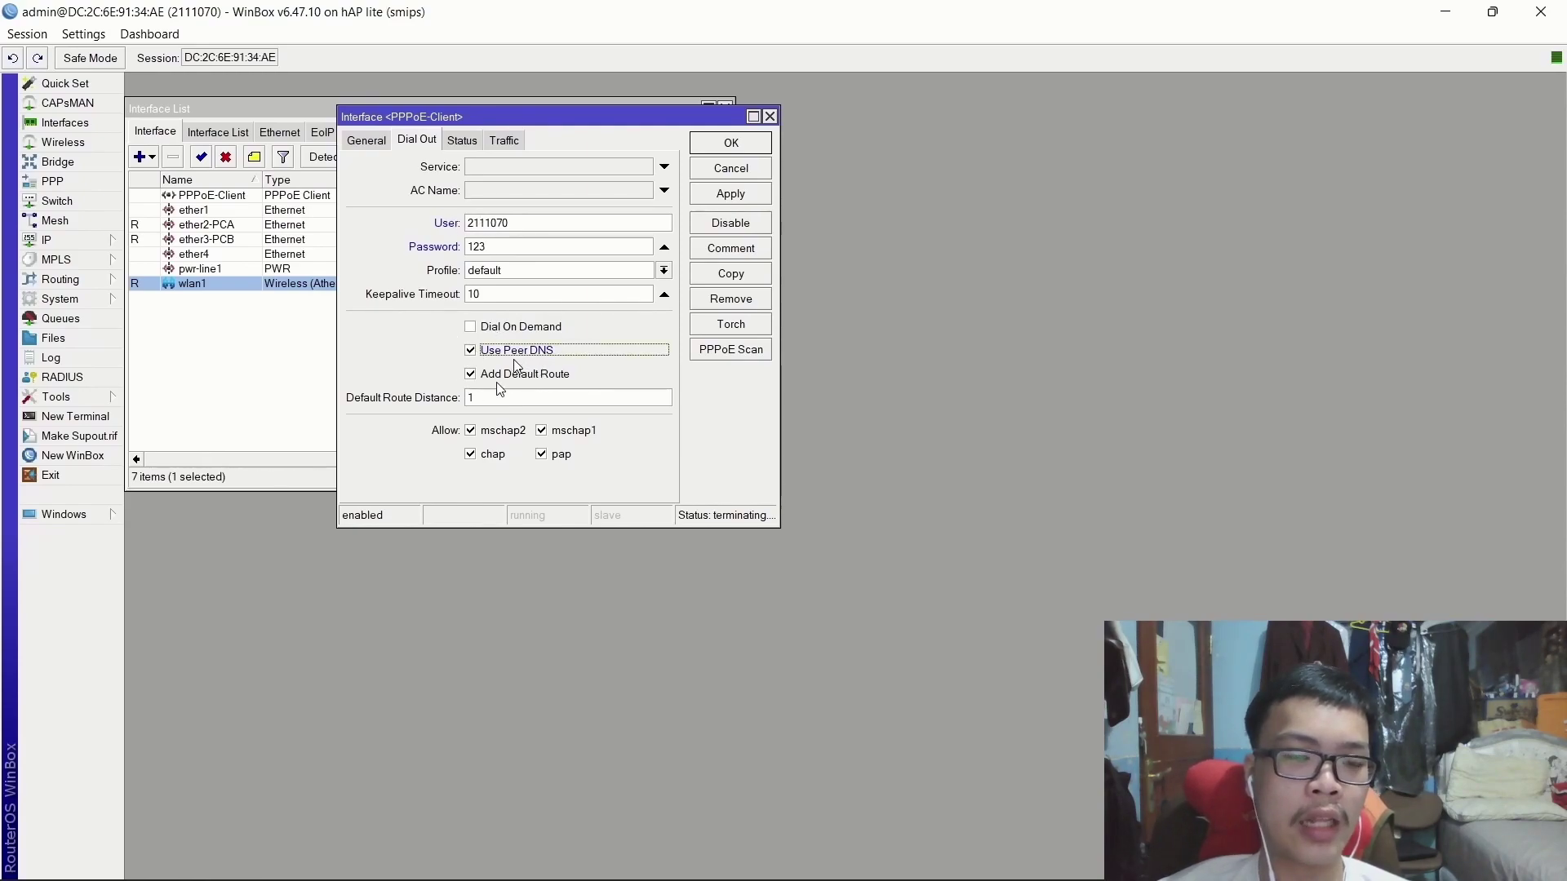
pyautogui.click(739, 195)
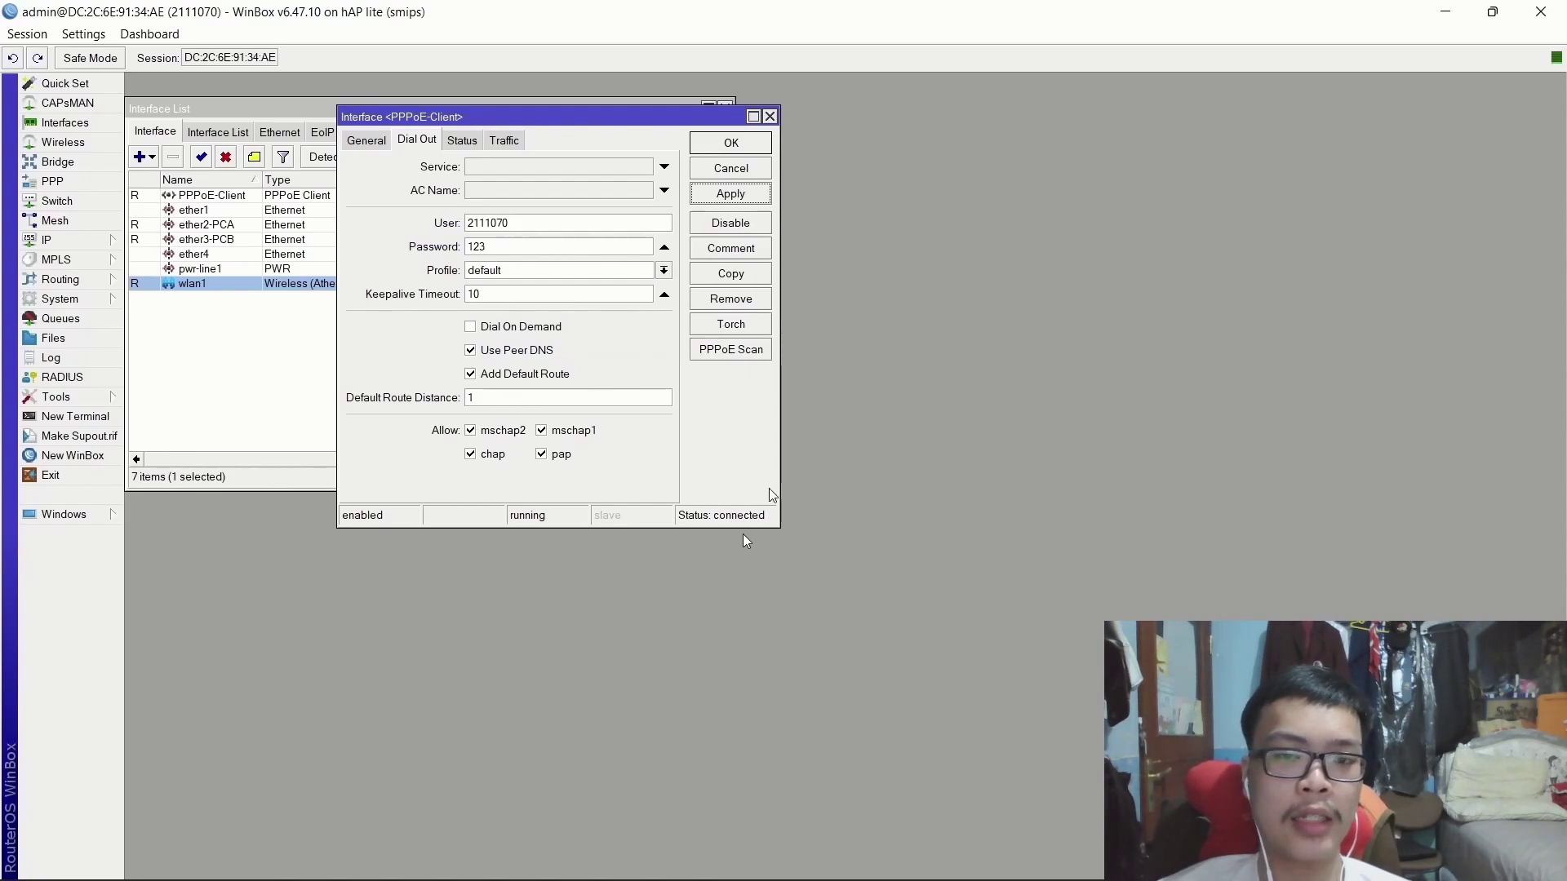
pyautogui.moveTo(780, 482); pyautogui.dragTo(846, 482)
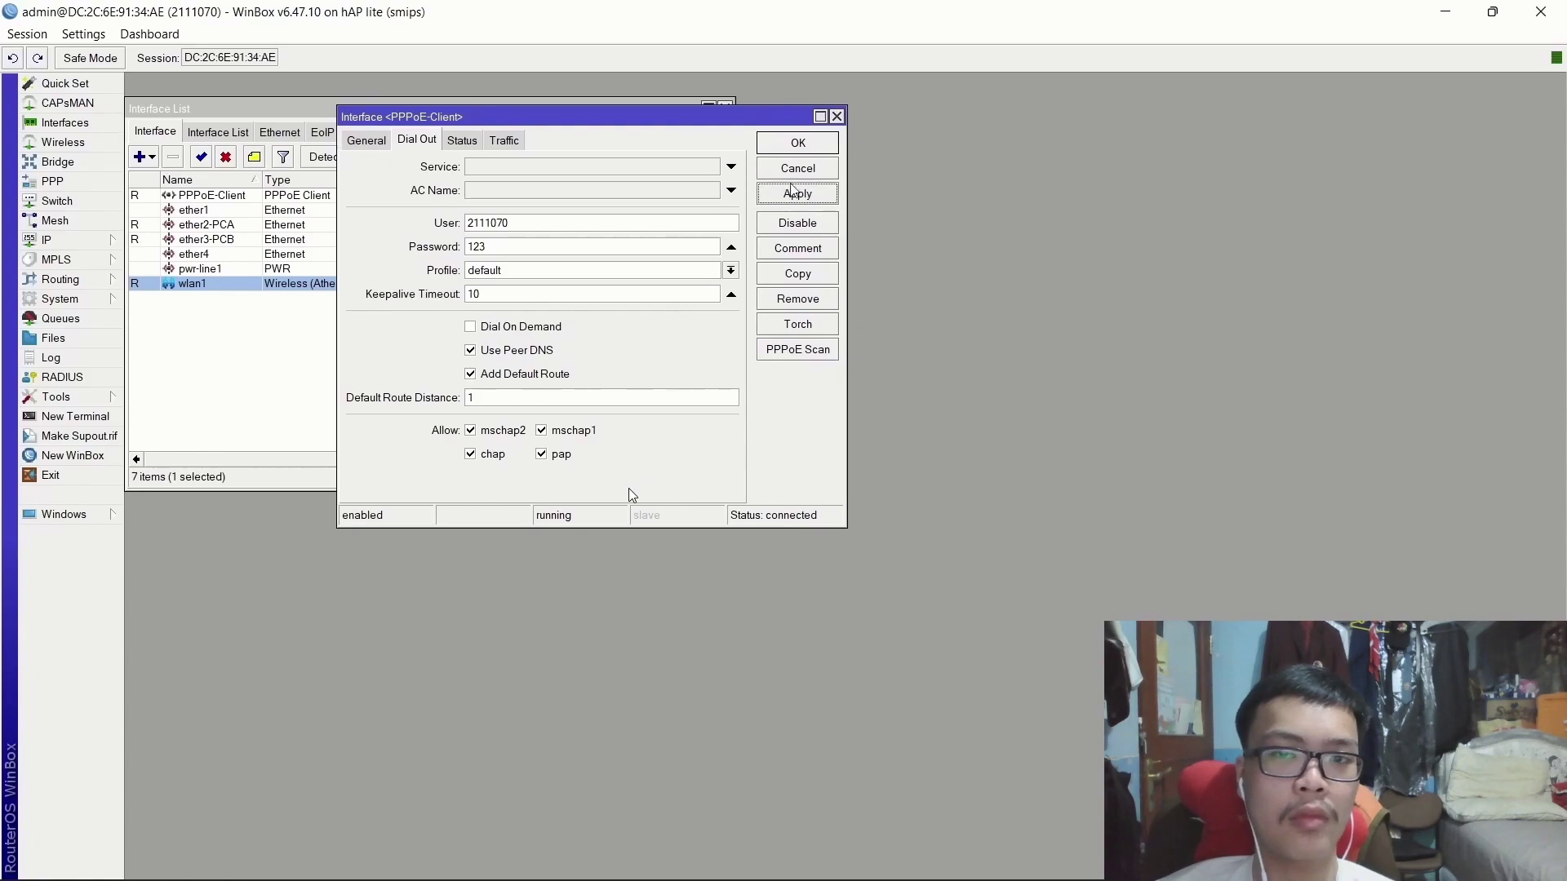
pyautogui.click(804, 152)
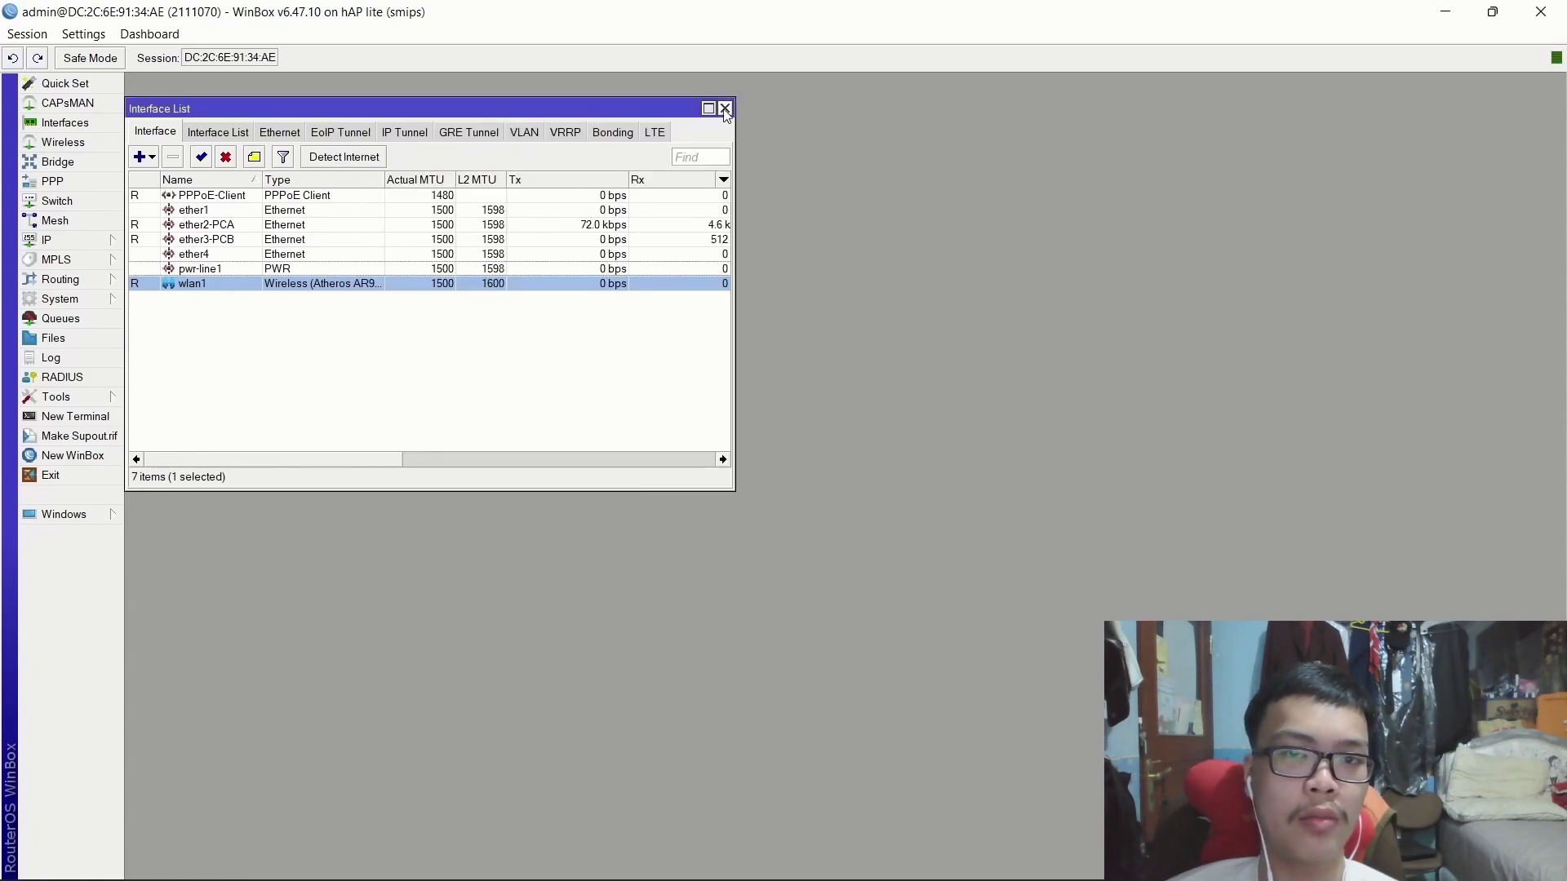
pyautogui.click(725, 108)
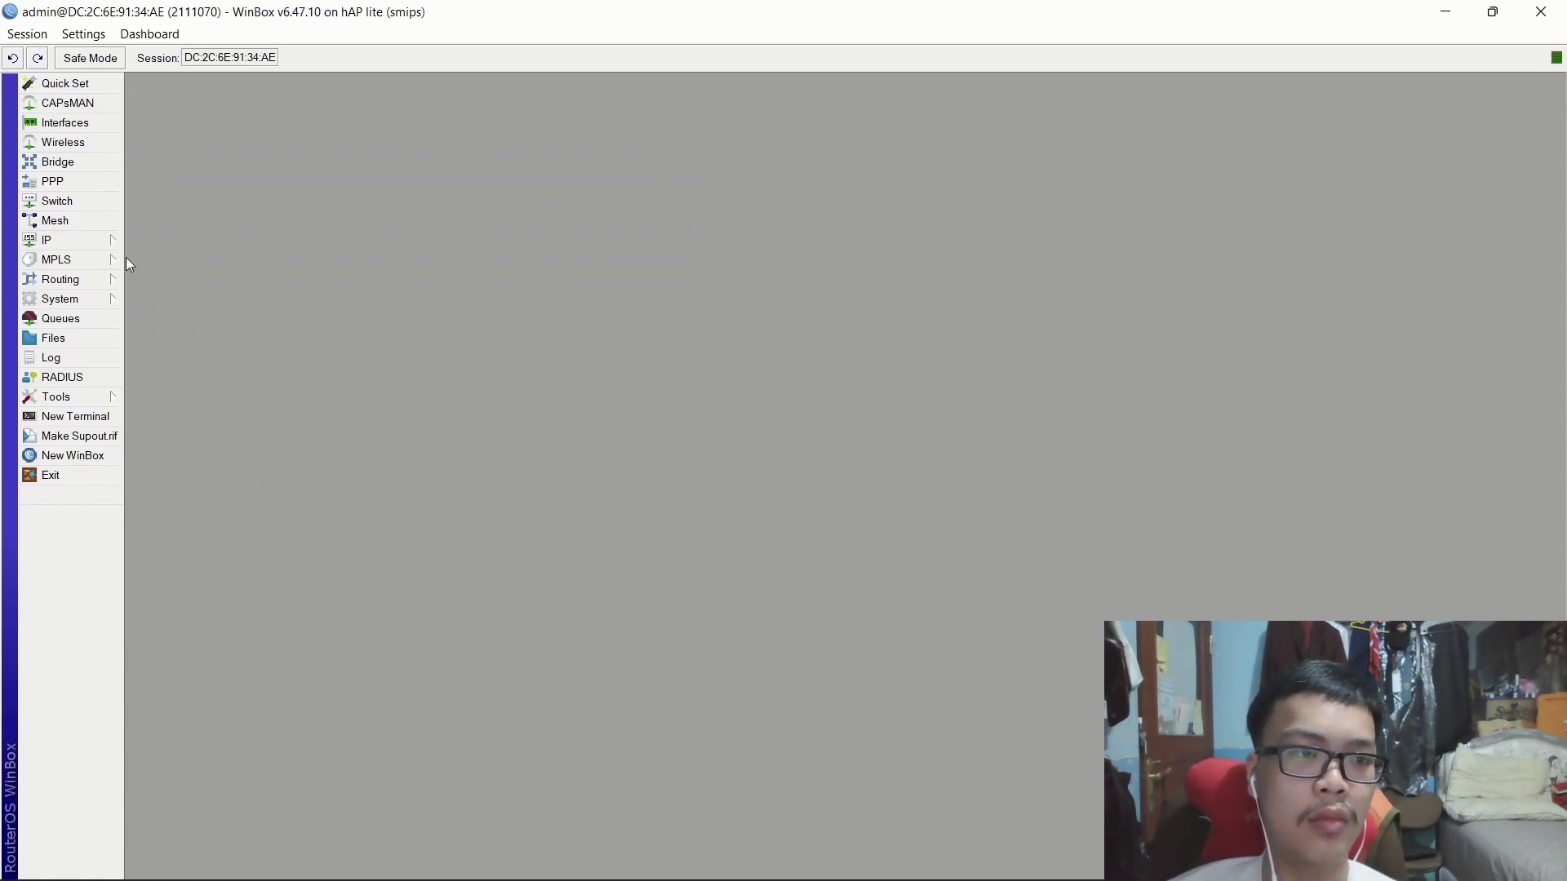
# Add a new bridge, renaming the default bridge1 to Bridge-1.
pyautogui.click(75, 167)
pyautogui.click(139, 133)
pyautogui.click(819, 329)
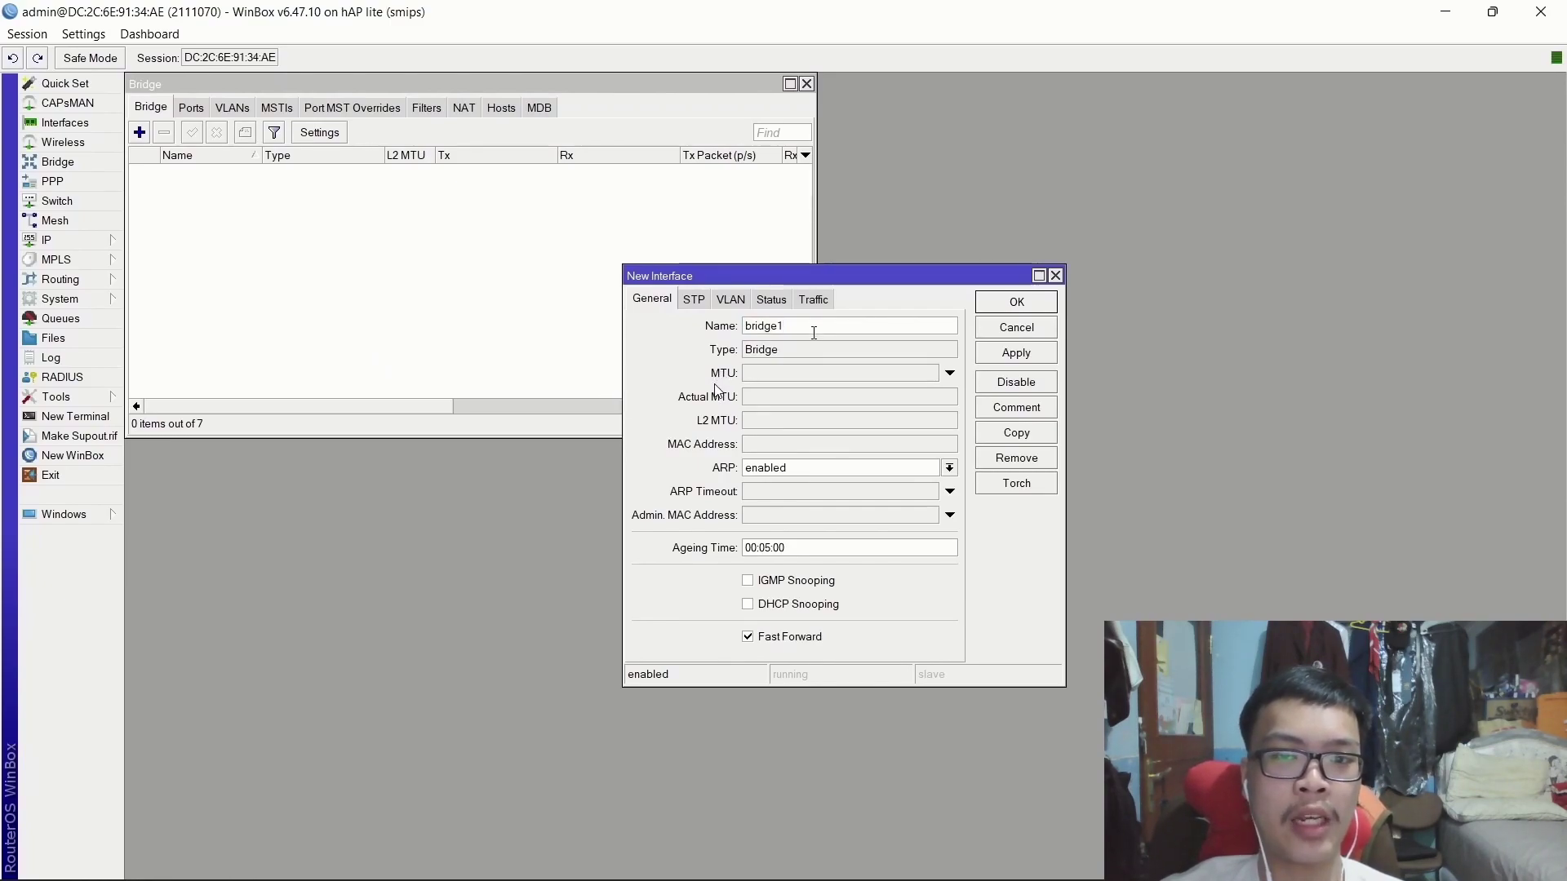
pyautogui.press('BackSpace')
pyautogui.press('BackSpace')
pyautogui.press('BackSpace')
pyautogui.press('BackSpace')
pyautogui.press('BackSpace')
pyautogui.press('BackSpace')
pyautogui.write('Br')
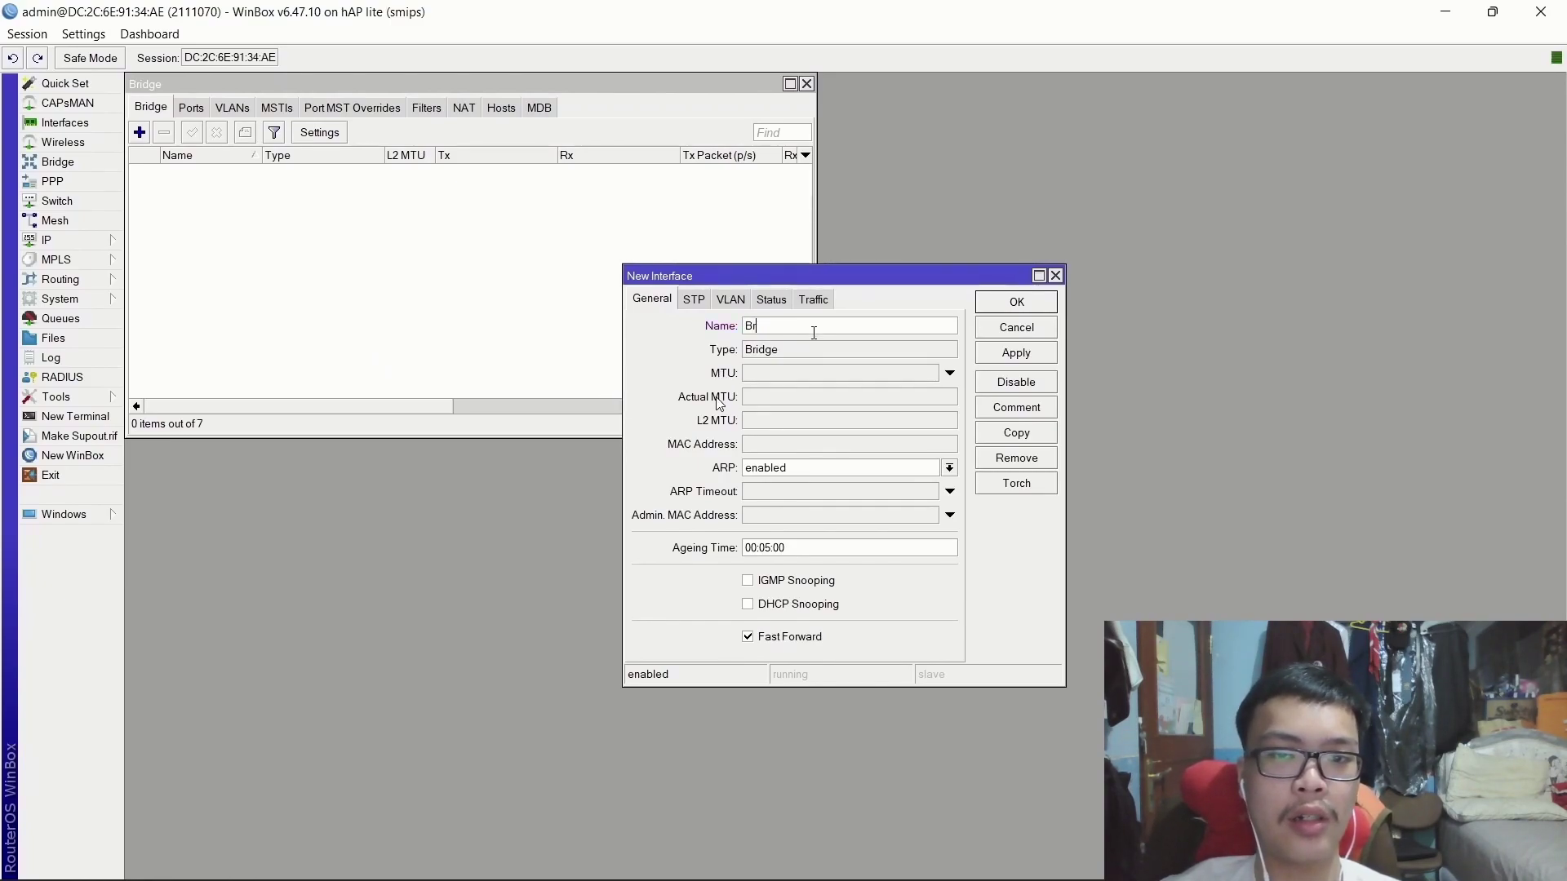
pyautogui.write('idge-1')
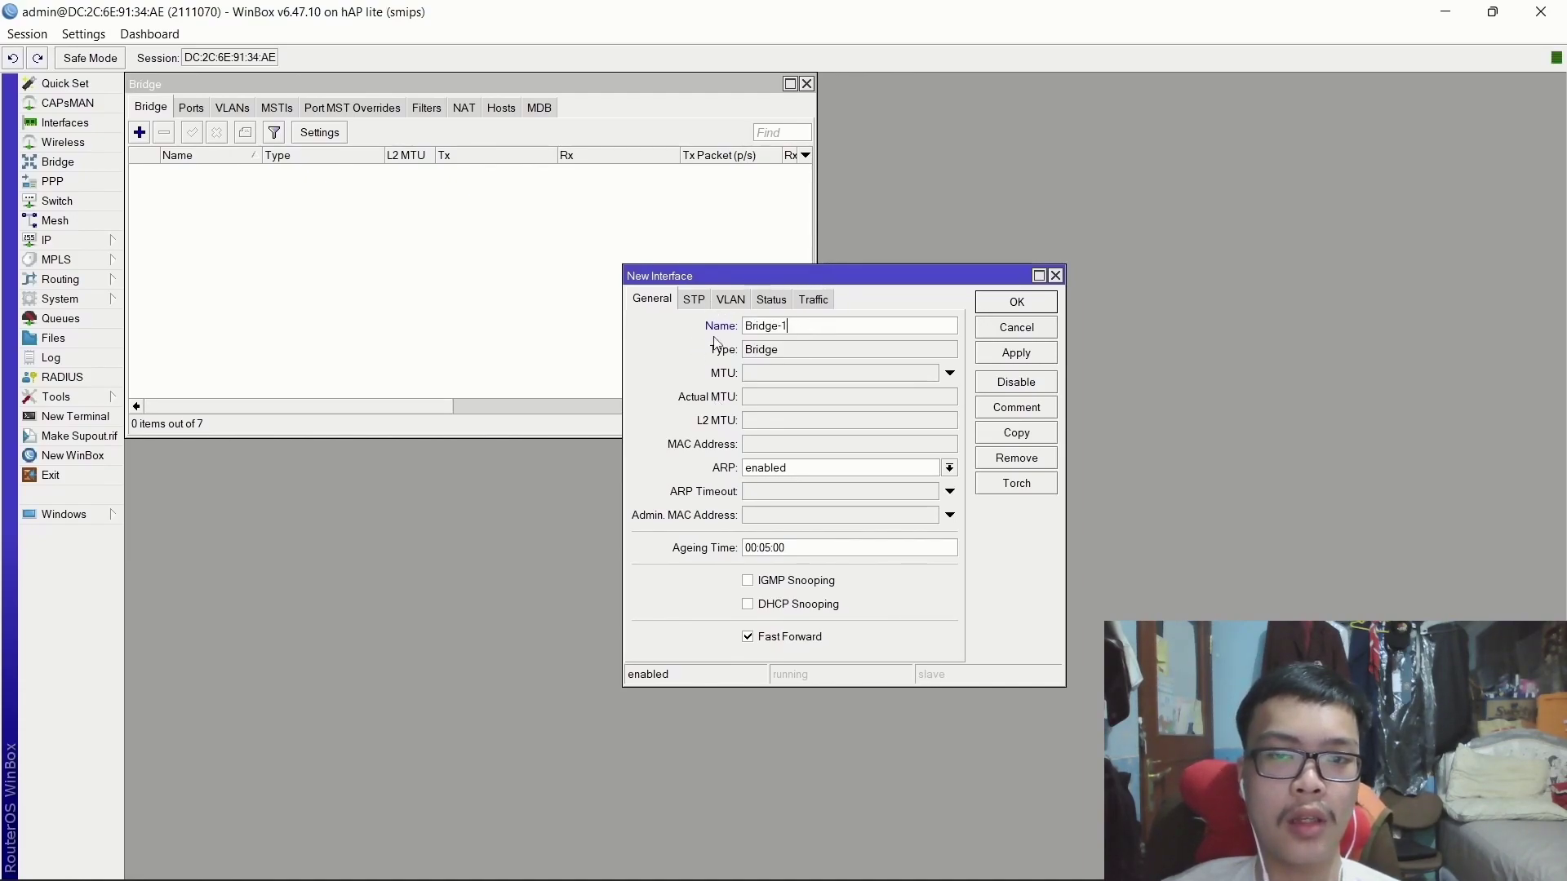
pyautogui.click(1021, 362)
pyautogui.click(1017, 302)
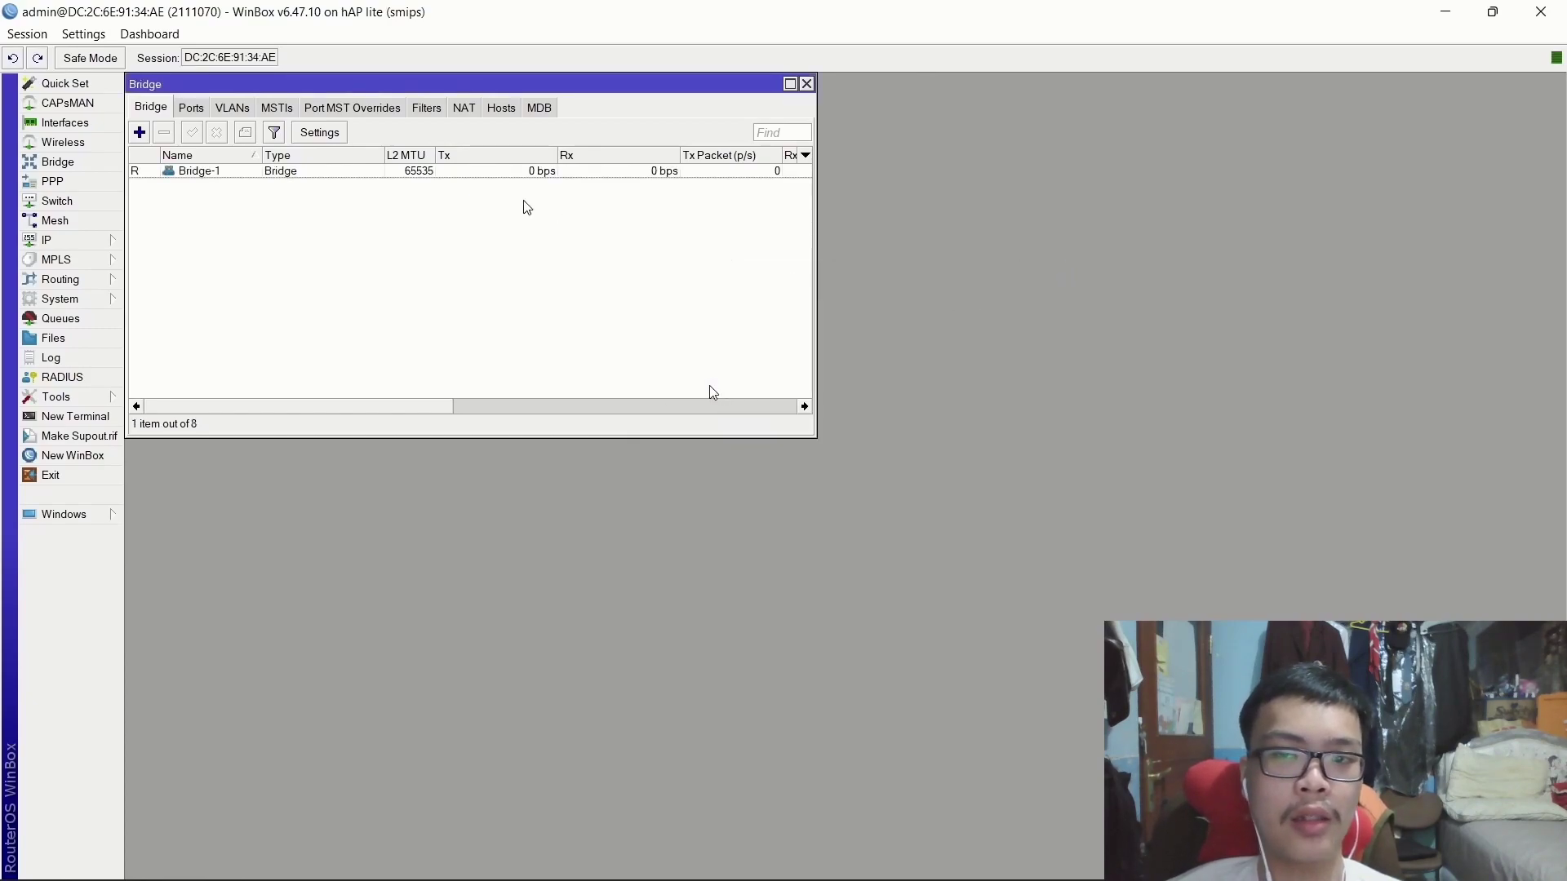
pyautogui.click(191, 110)
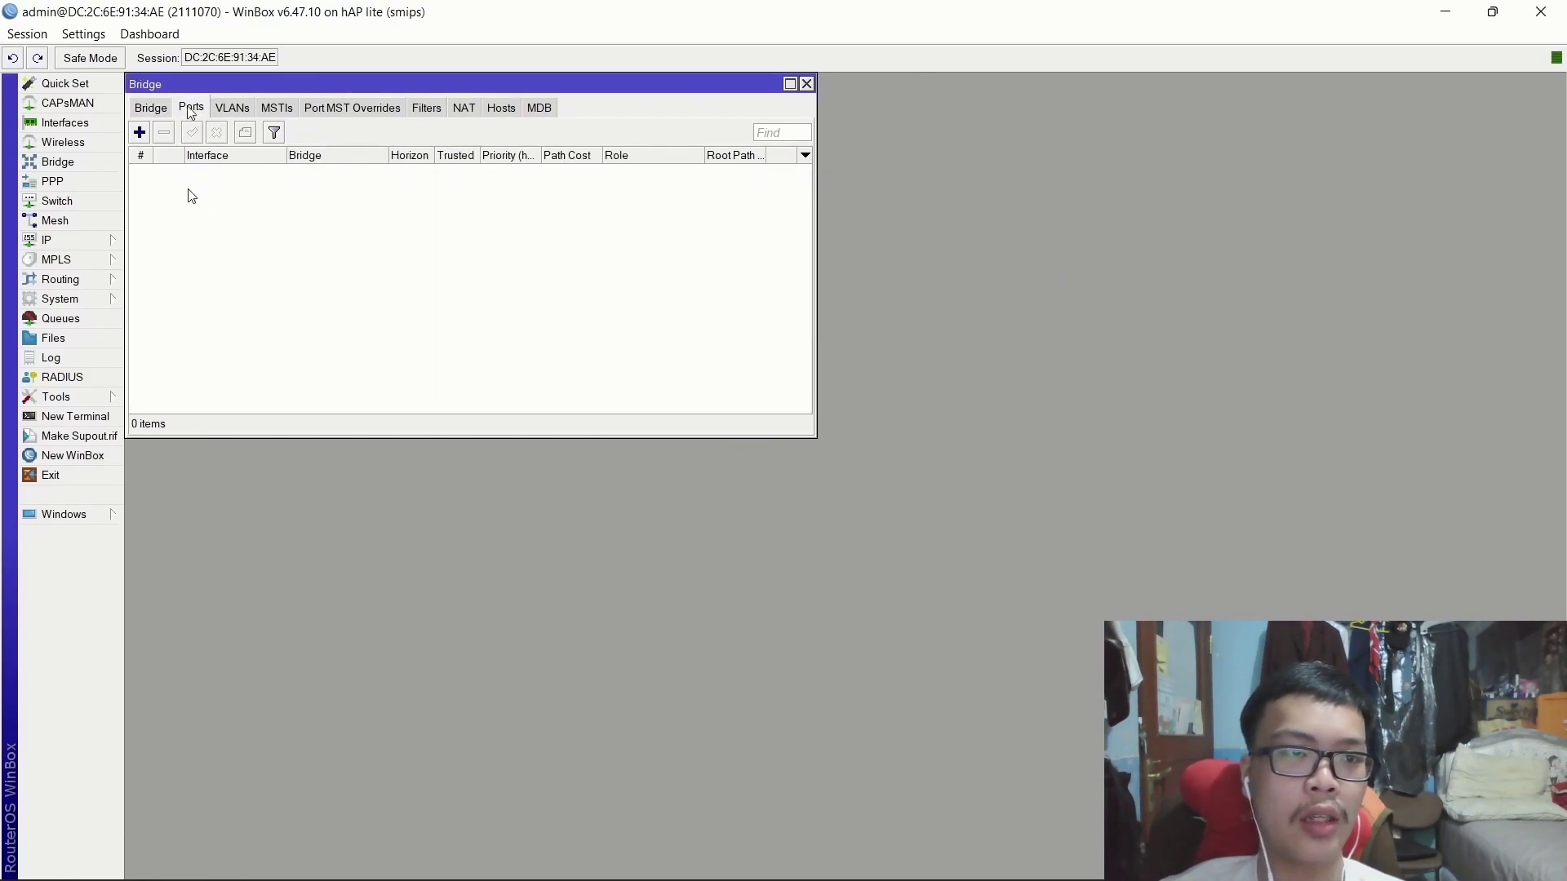
# Add ether2-PCA as a port of Bridge-1.
pyautogui.click(140, 133)
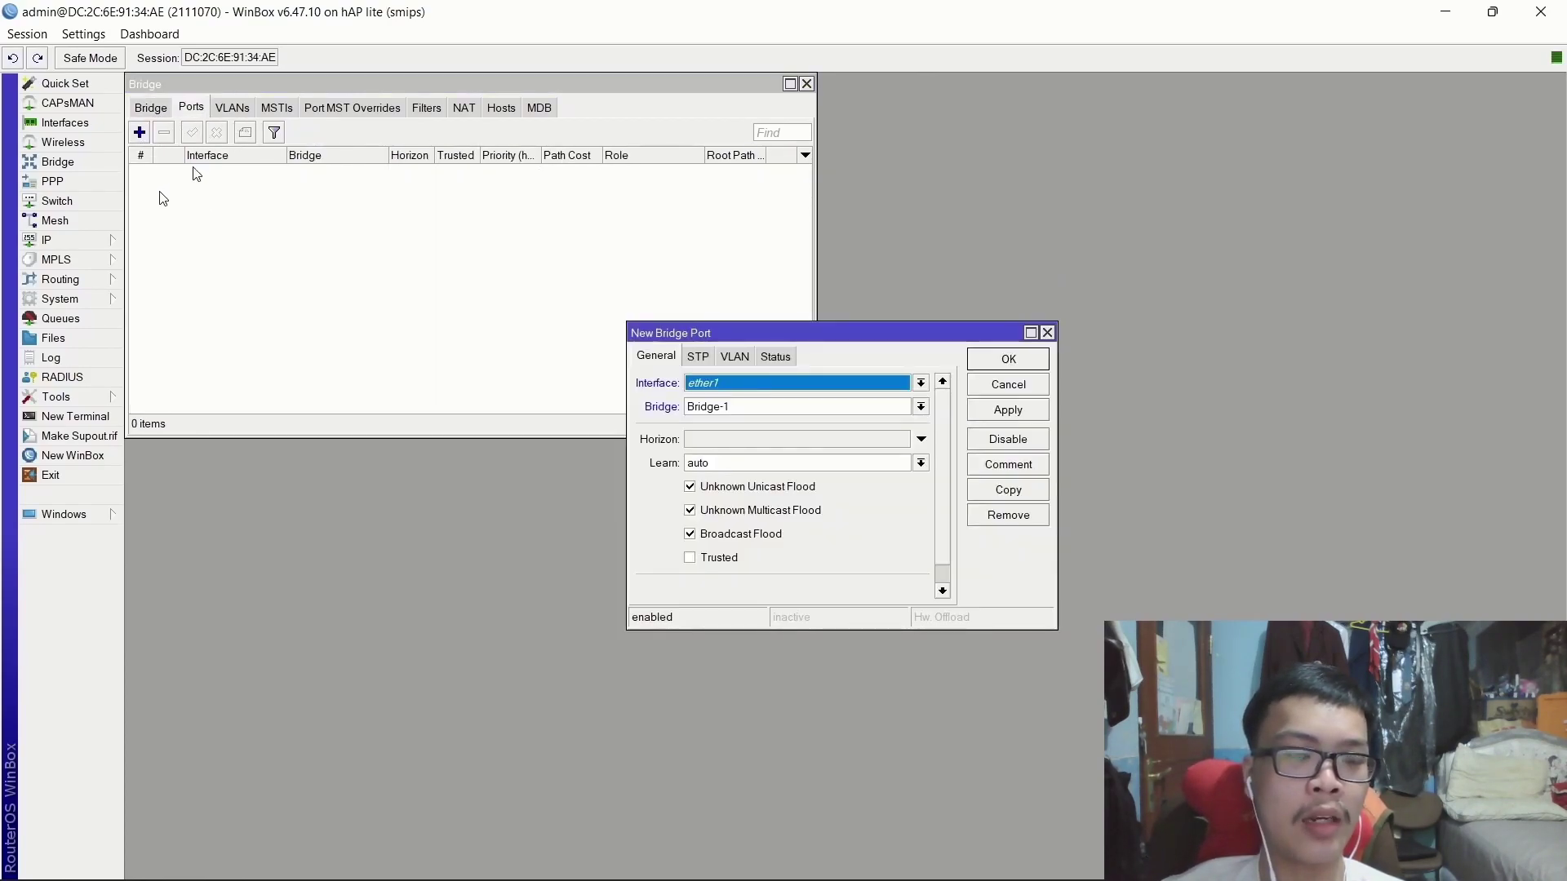
pyautogui.click(708, 384)
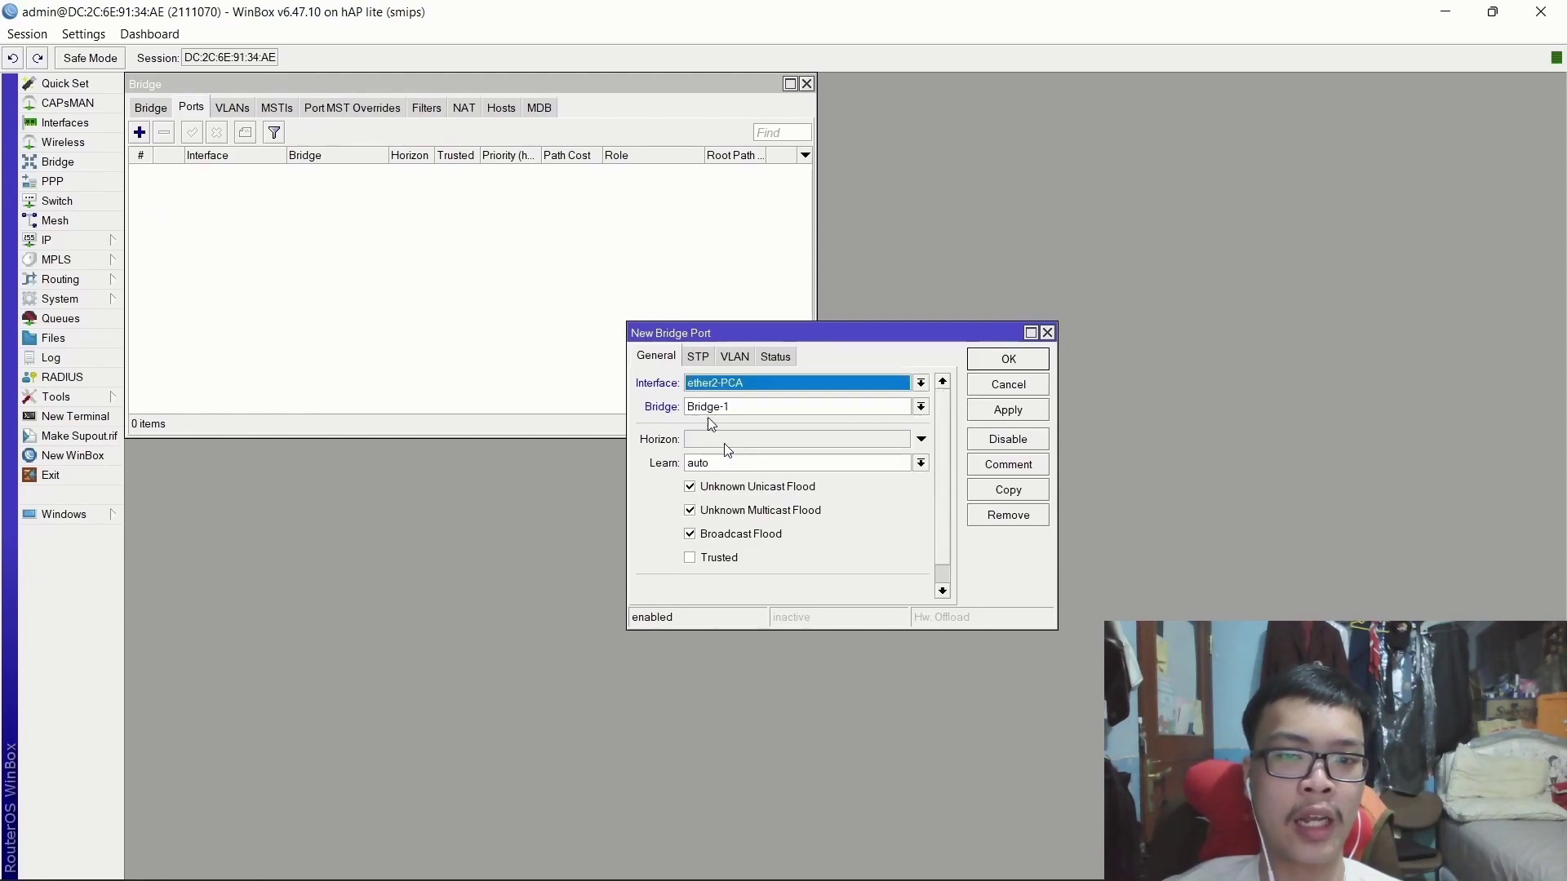
pyautogui.click(705, 412)
pyautogui.click(702, 420)
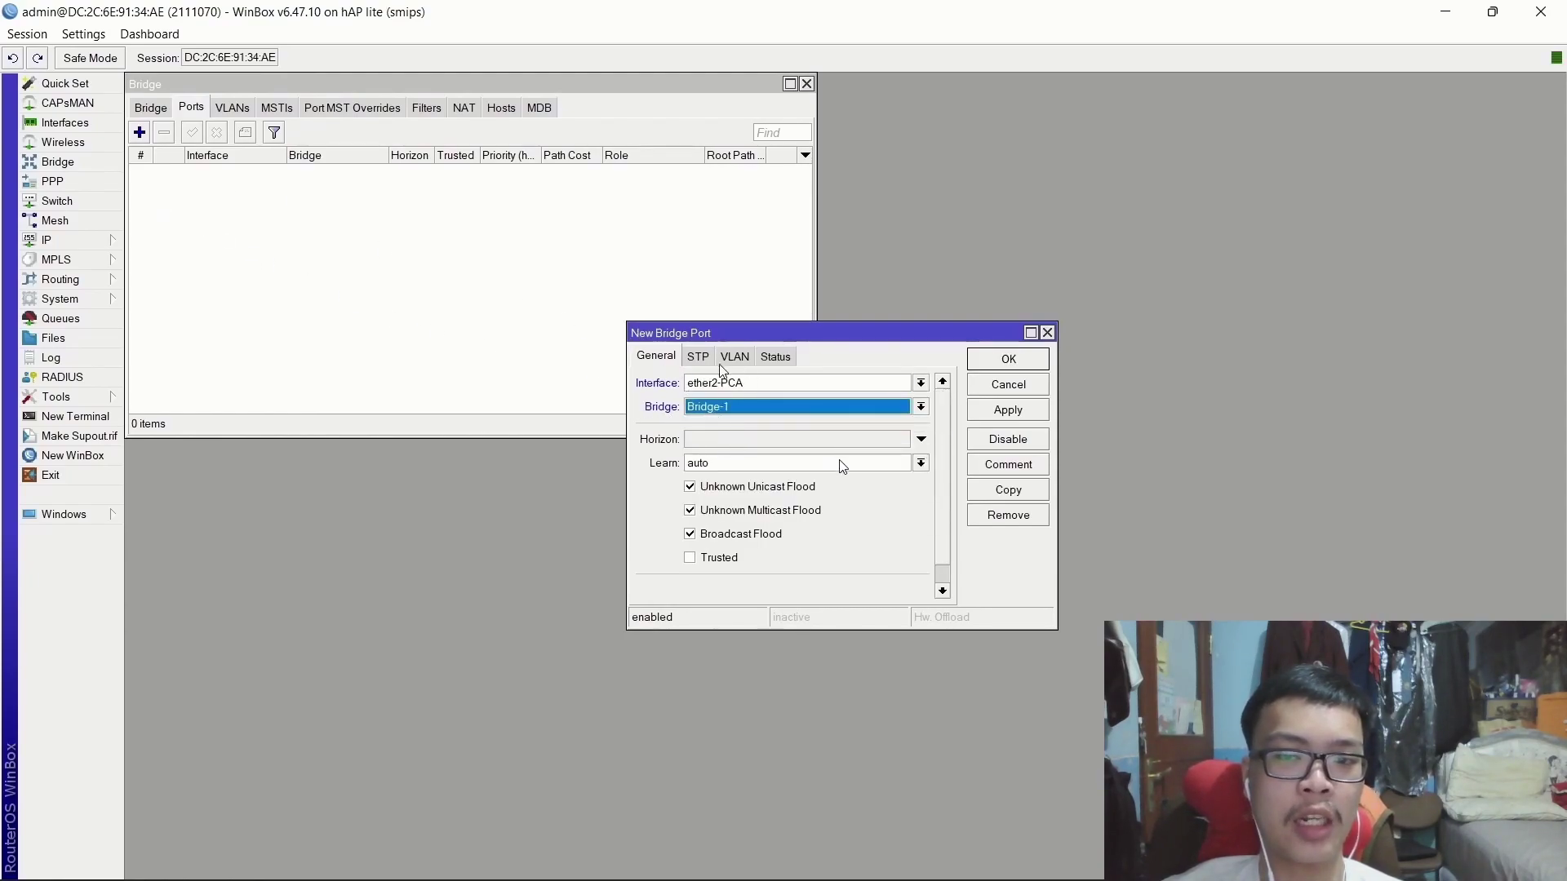
pyautogui.click(1008, 410)
pyautogui.click(1009, 359)
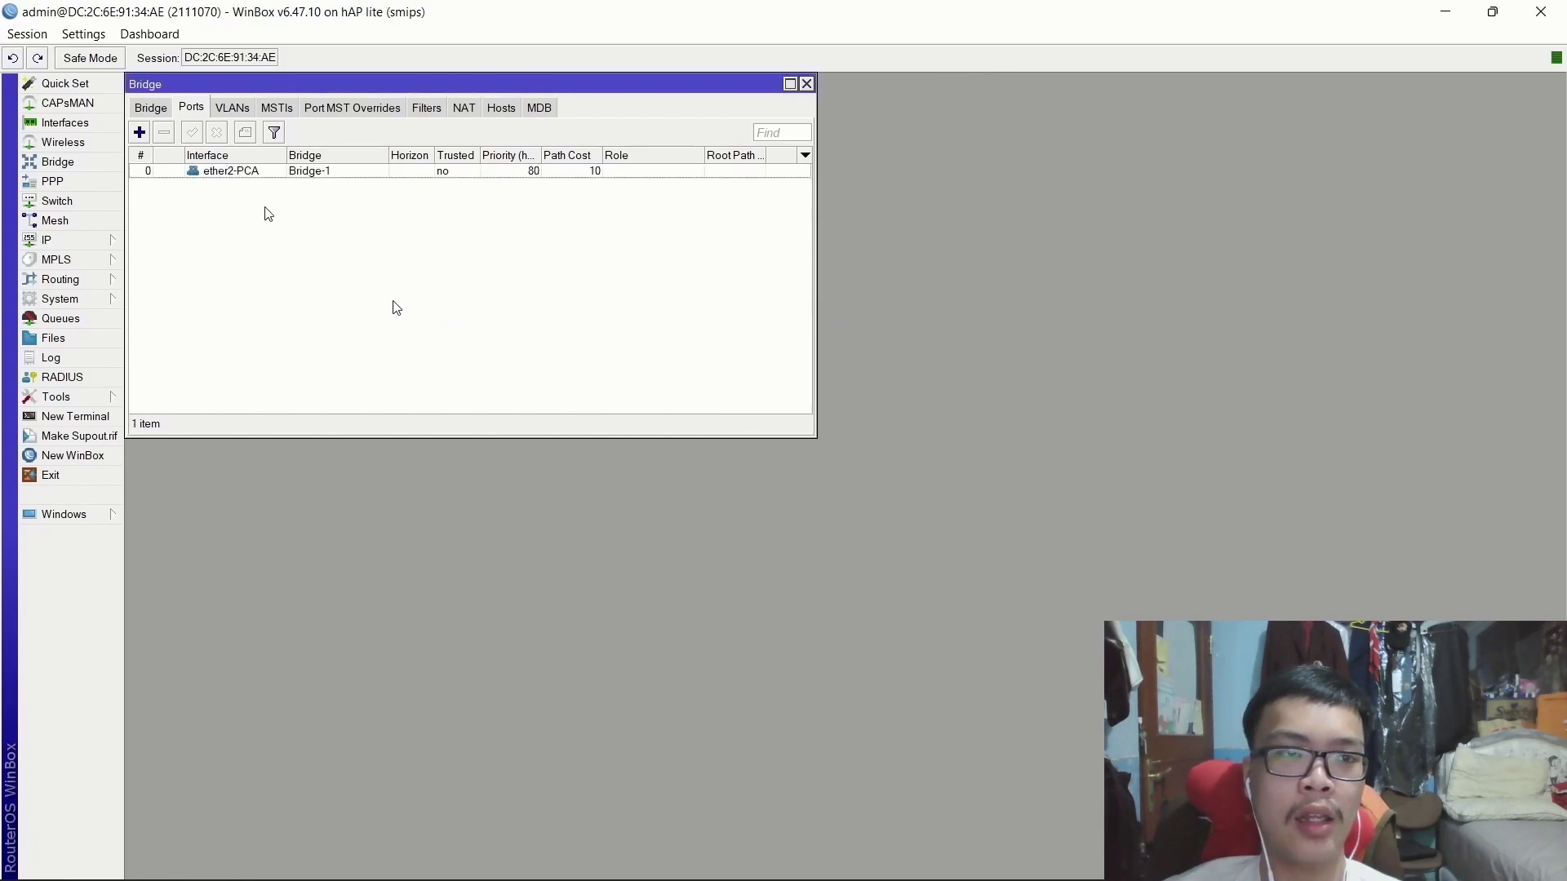
# Add ether3-PCB as a second Bridge-1 port and close the Bridge window.
pyautogui.click(138, 132)
pyautogui.click(728, 396)
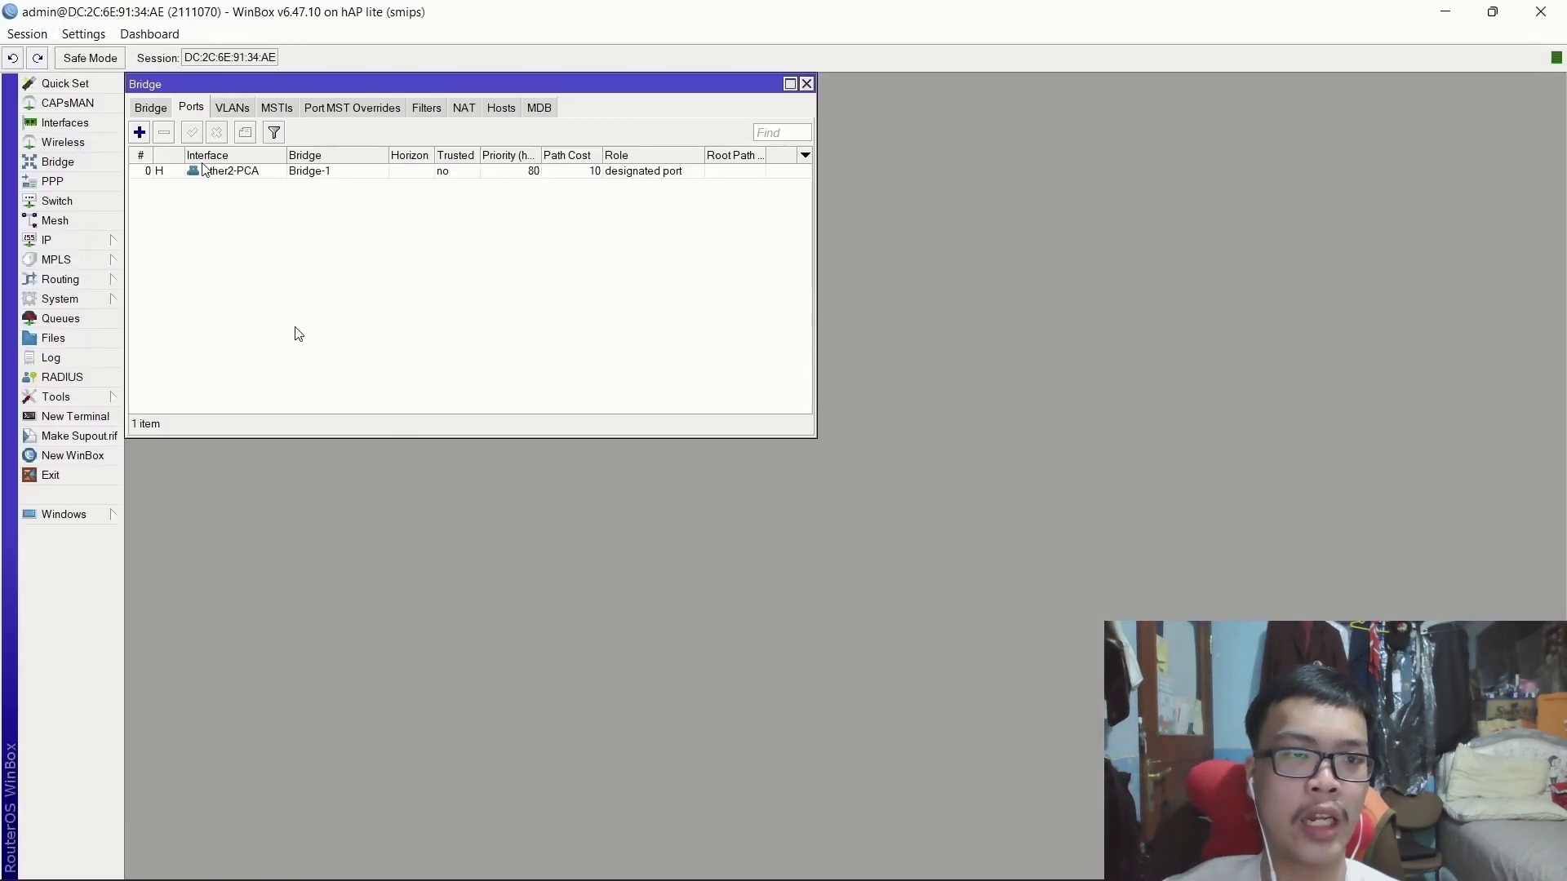
pyautogui.click(139, 132)
pyautogui.click(693, 387)
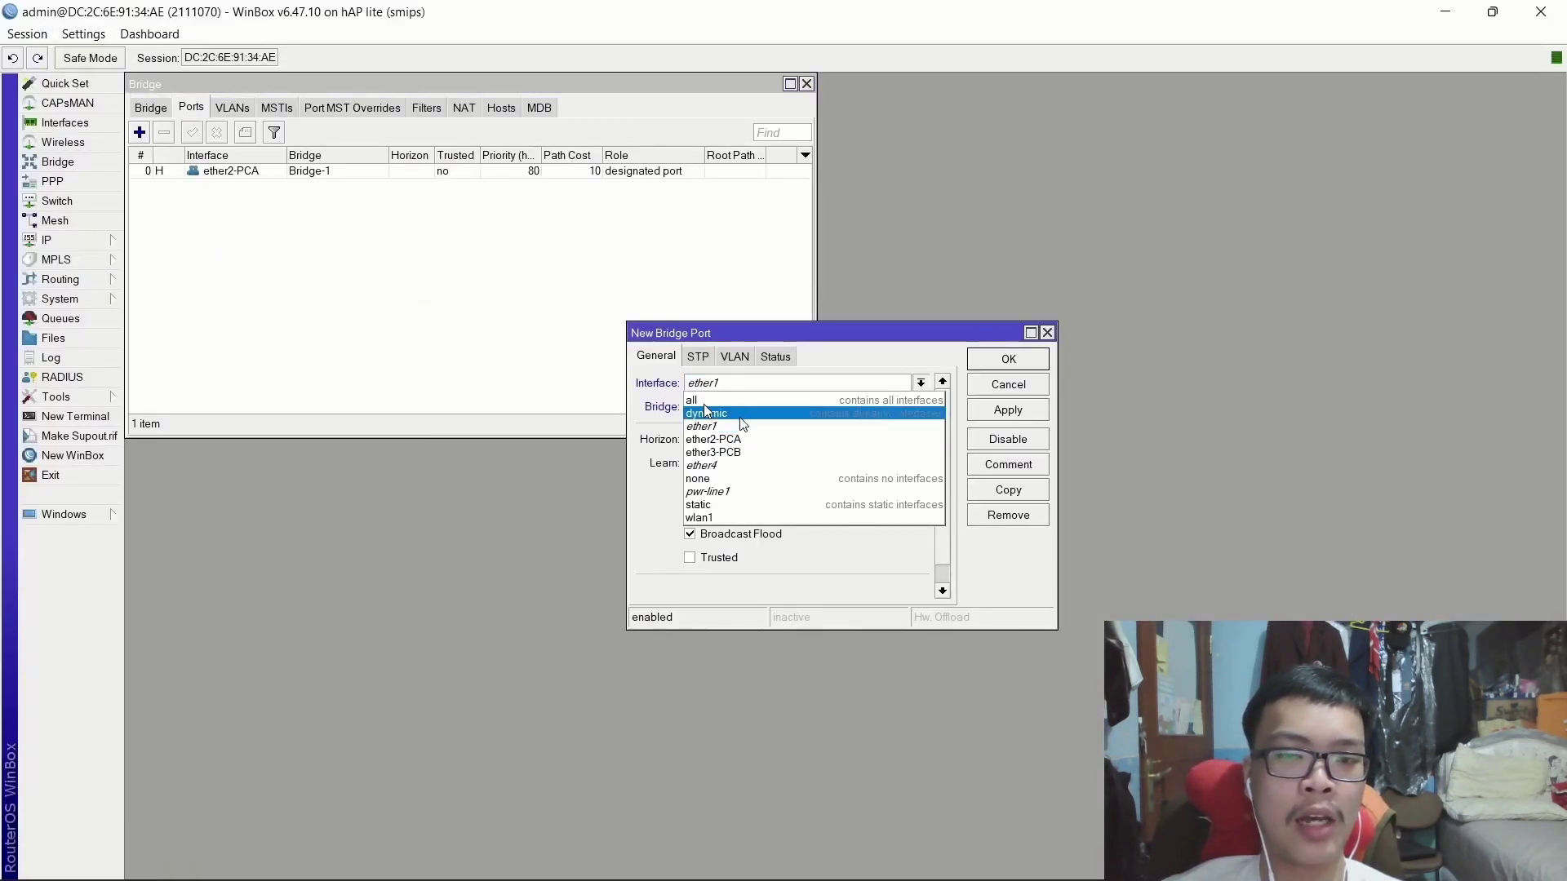
pyautogui.click(727, 438)
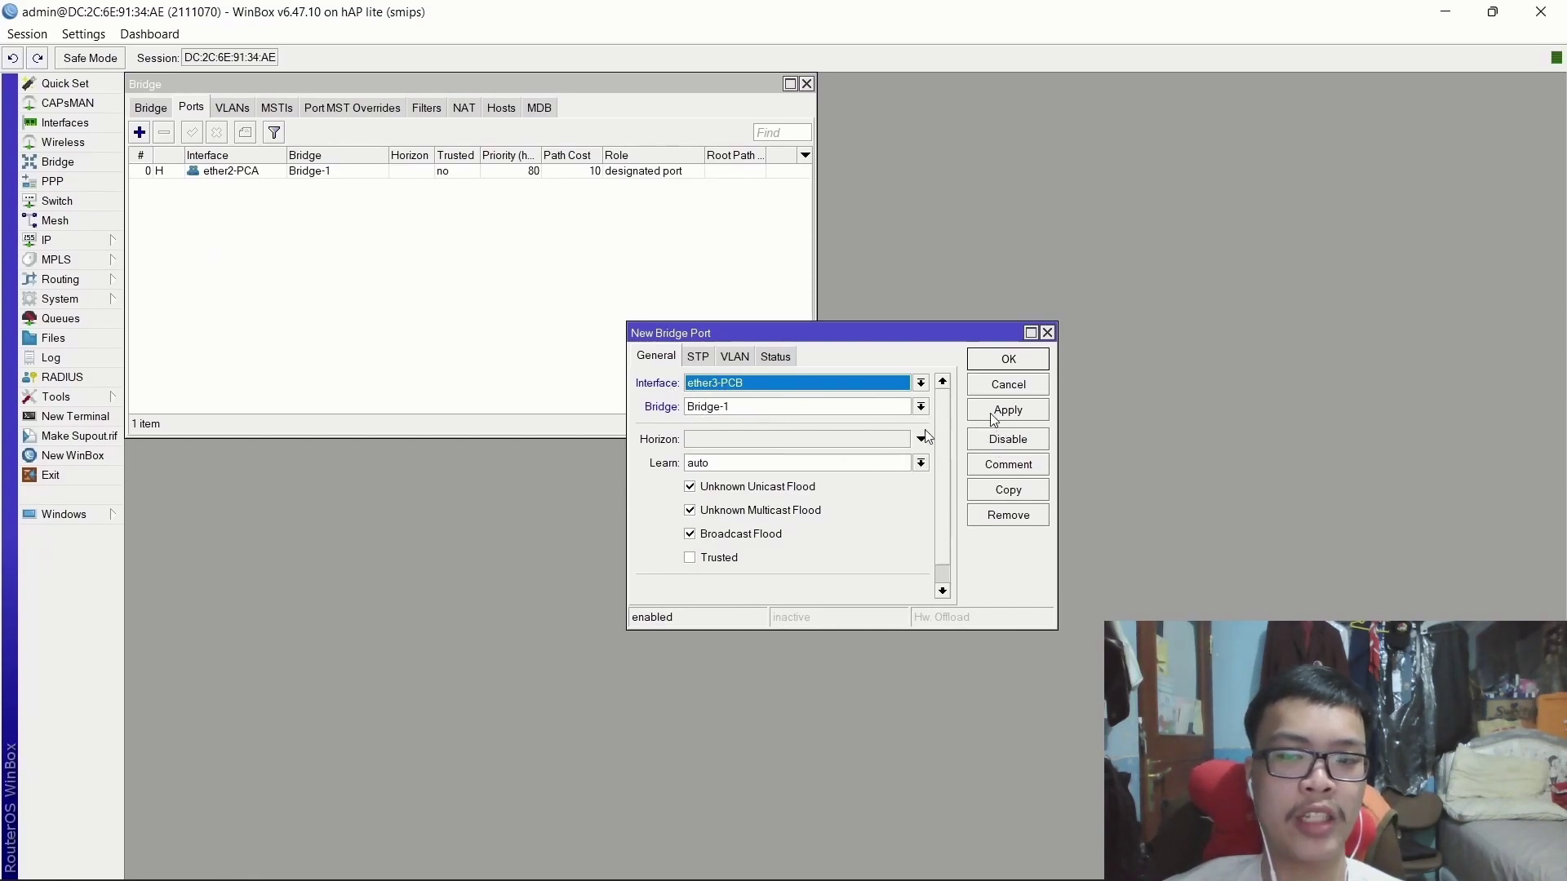
pyautogui.click(1009, 360)
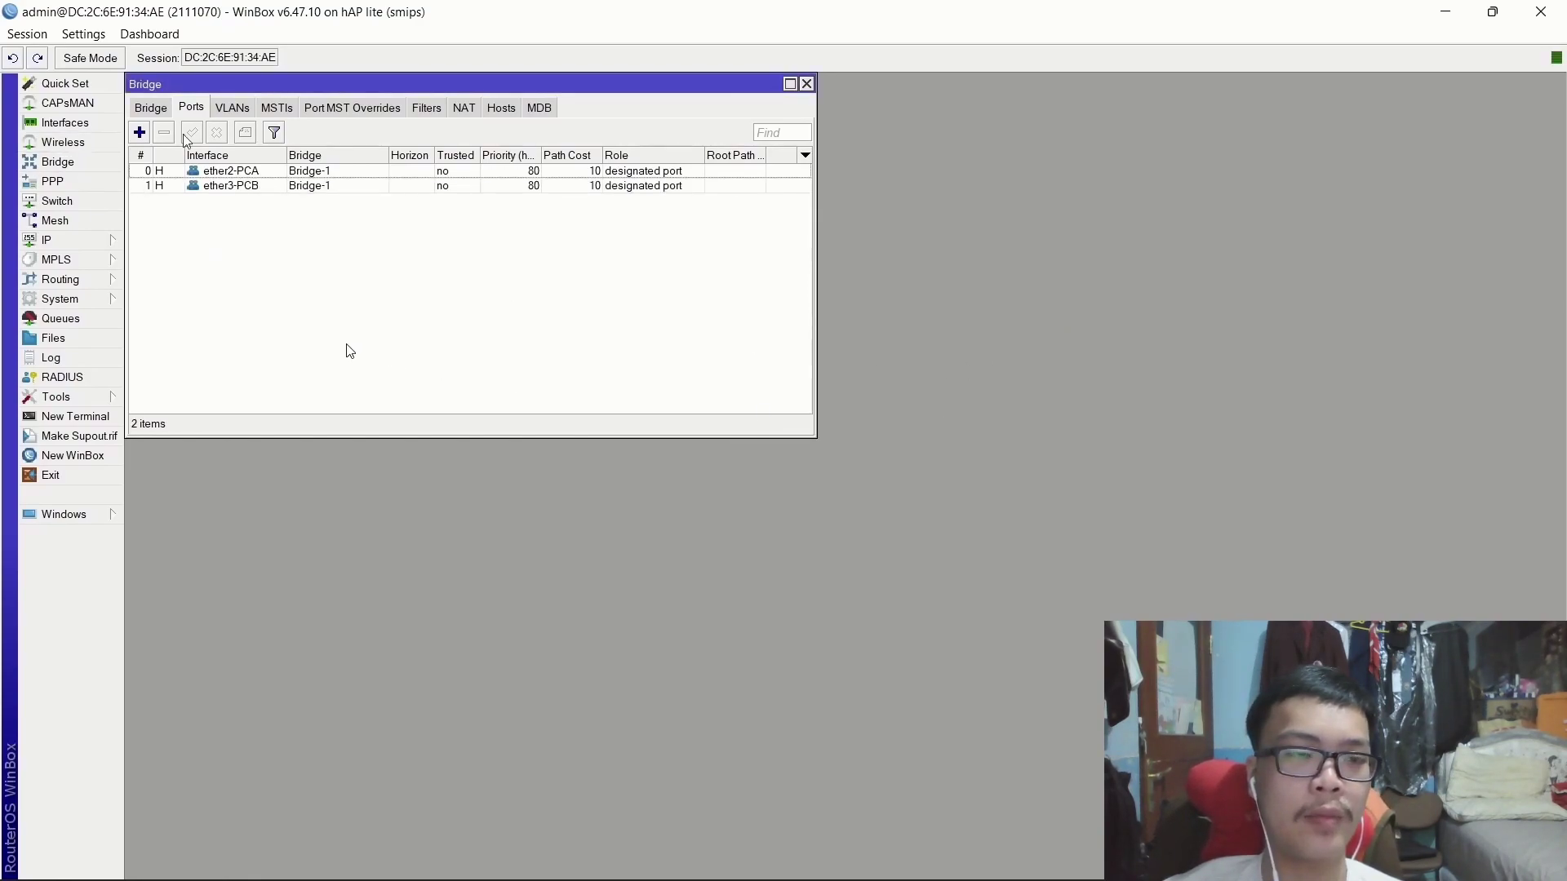
pyautogui.click(808, 85)
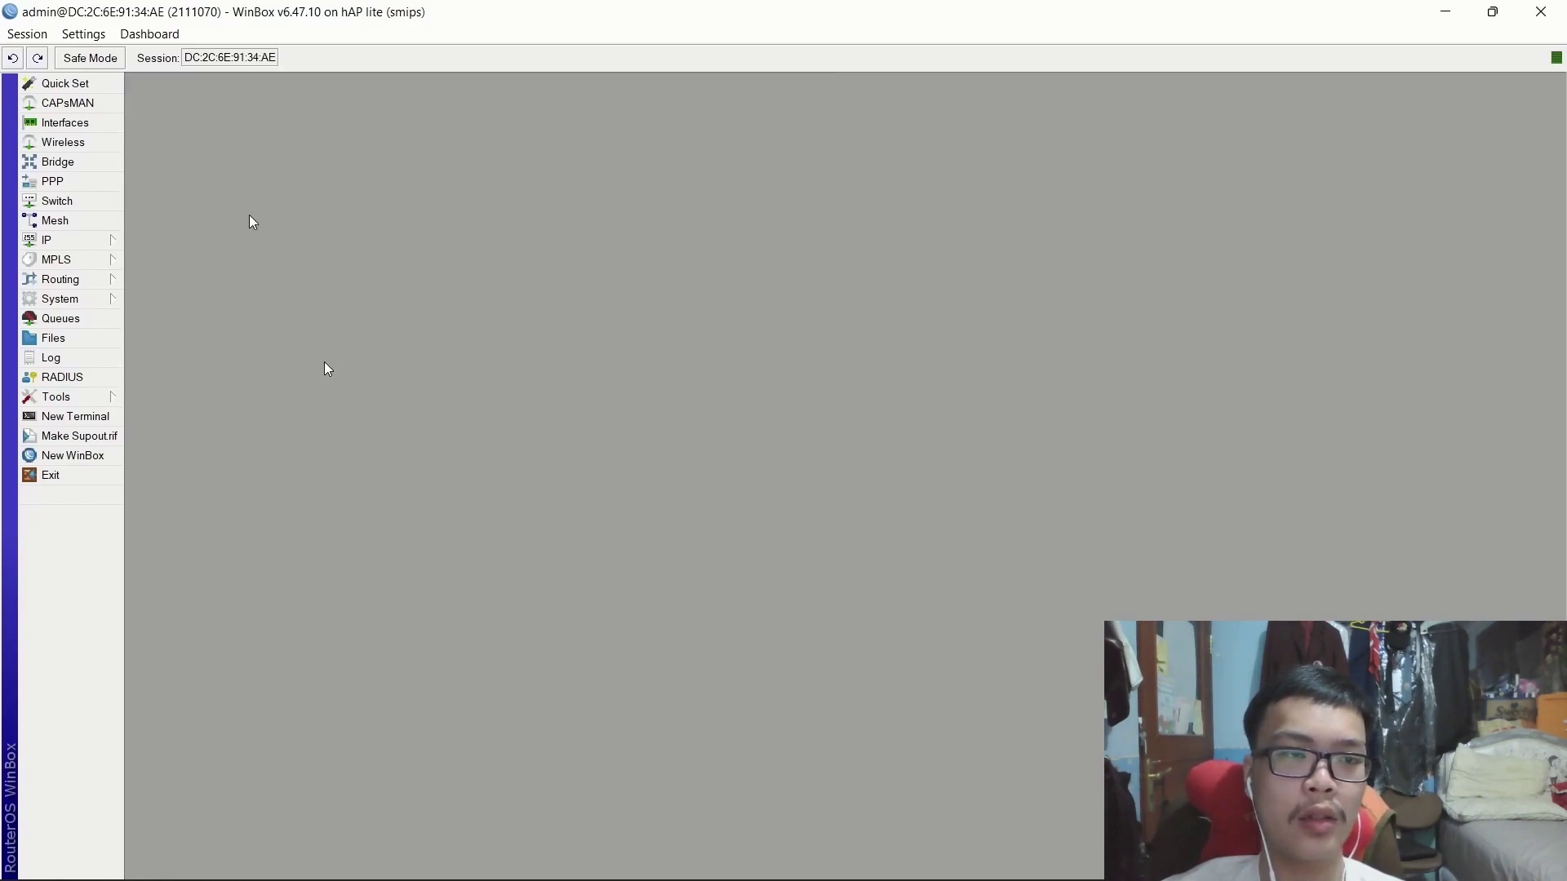
# Under IP > Pool, add pool1 with the address range 10.20.30.3-10.20.30.4.
pyautogui.click(82, 240)
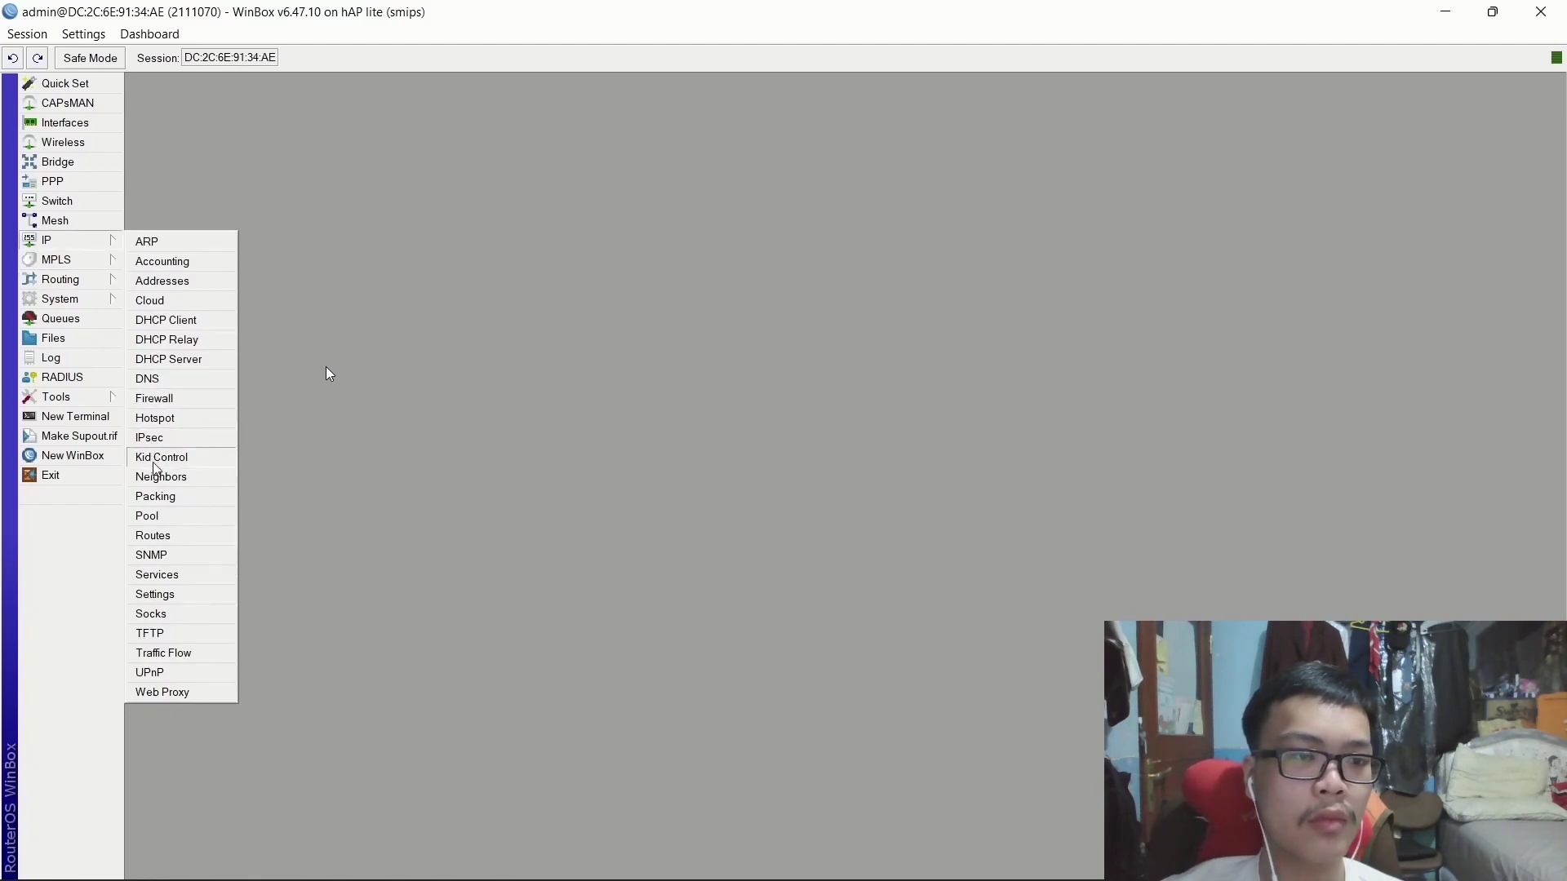
pyautogui.click(151, 515)
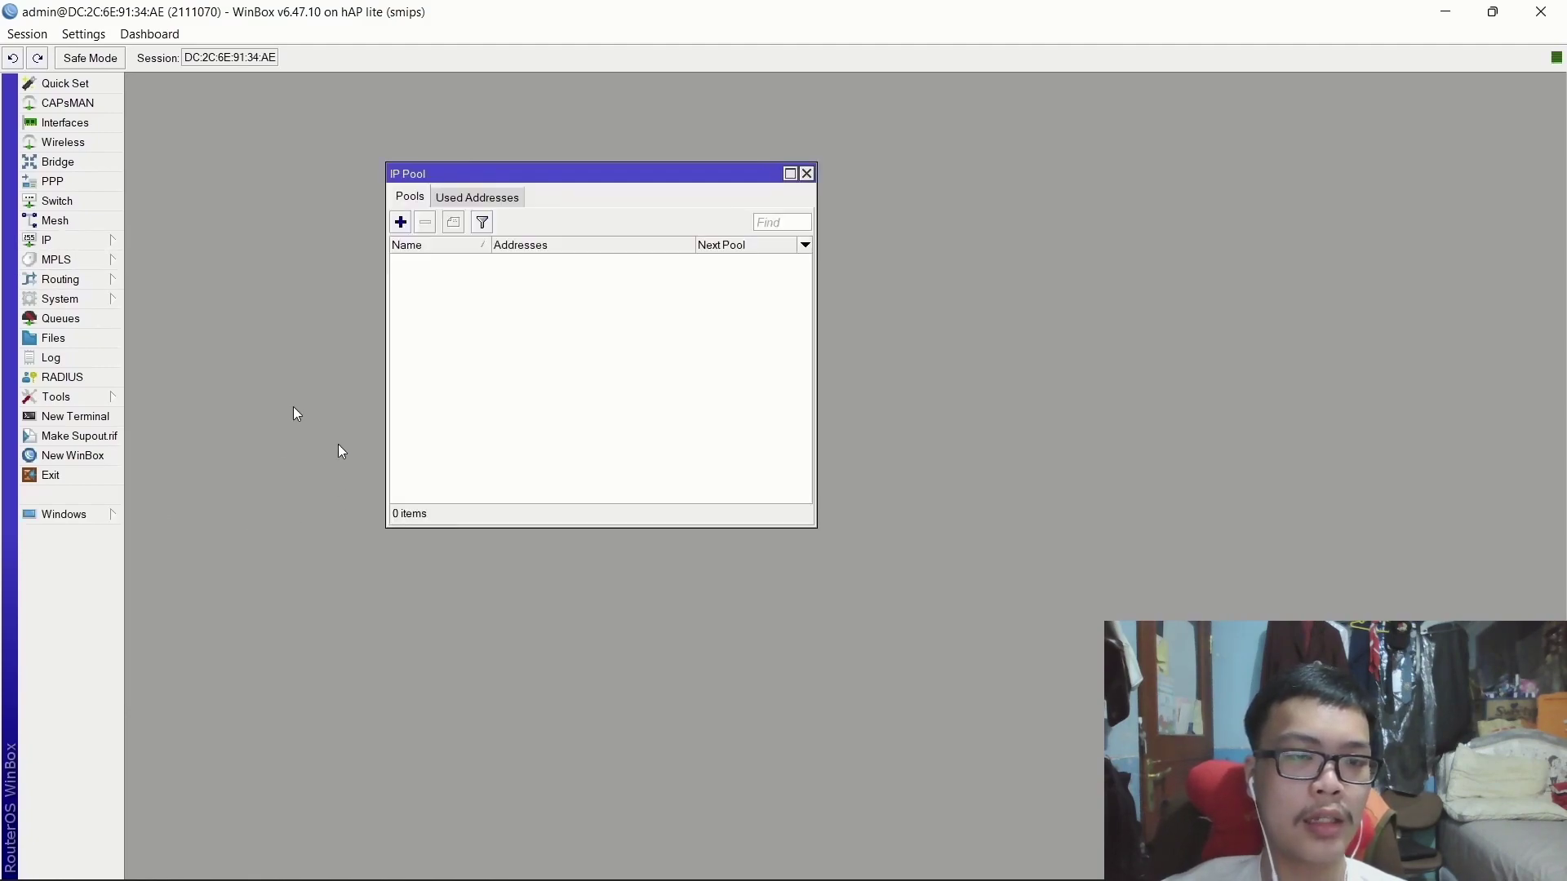
pyautogui.click(401, 222)
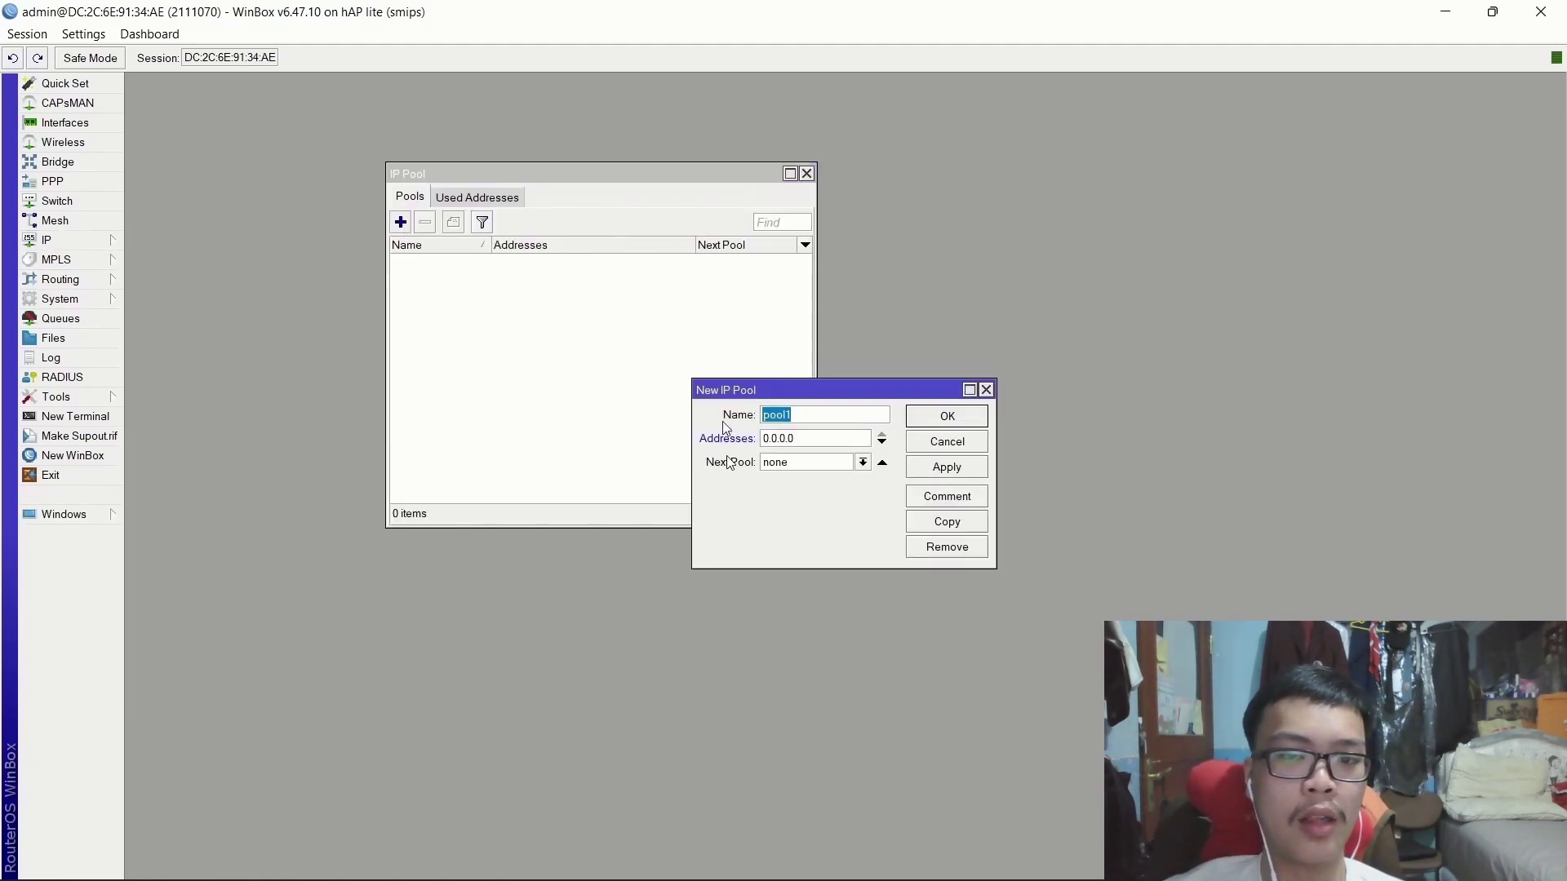
pyautogui.write('10')
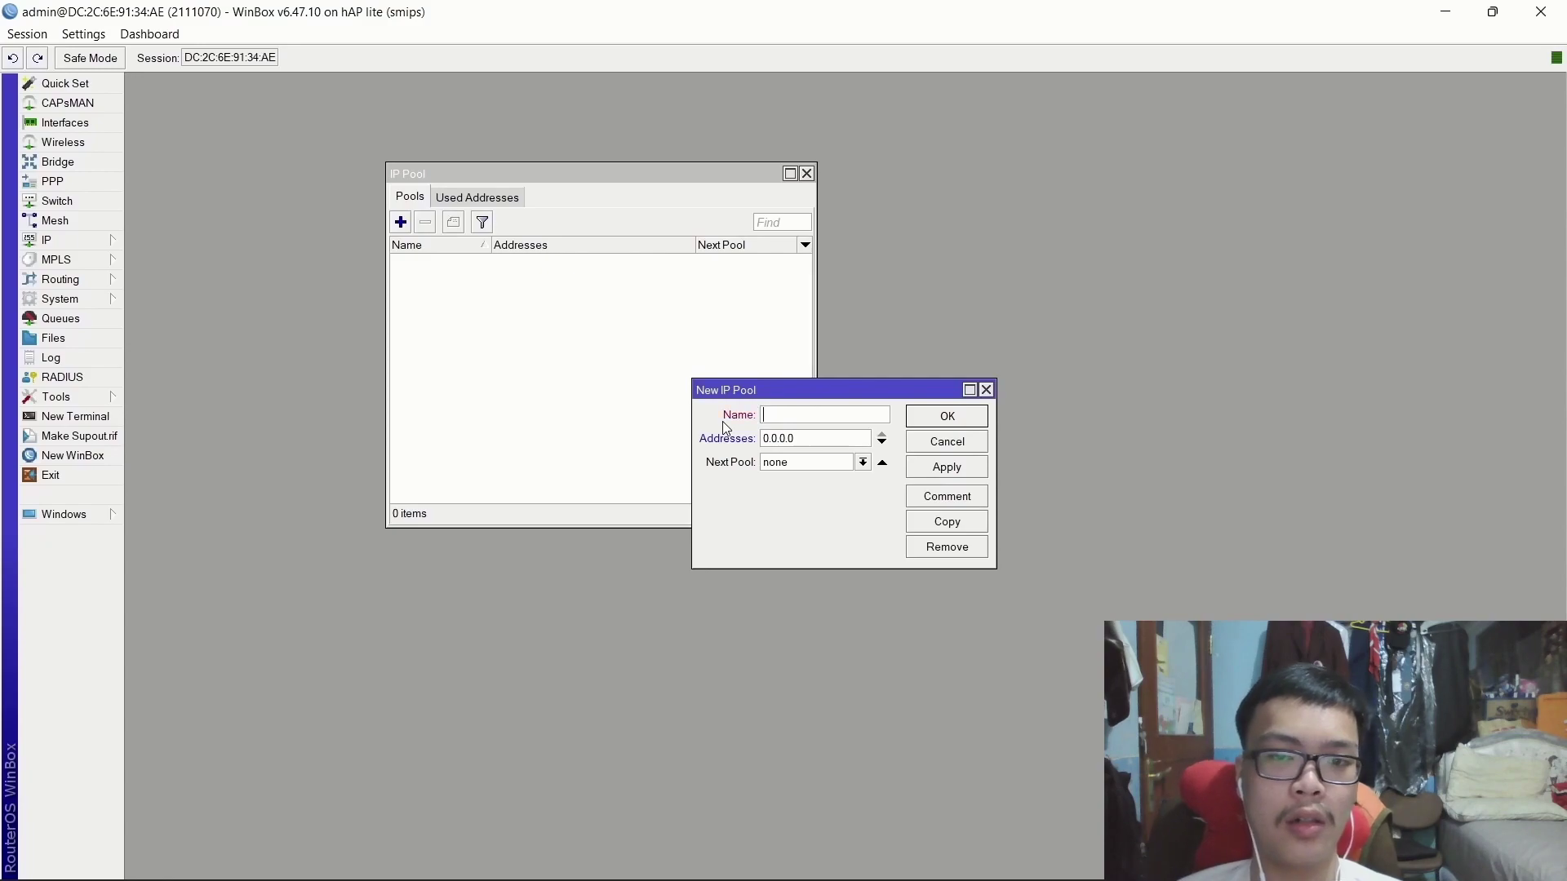
pyautogui.write('pool1')
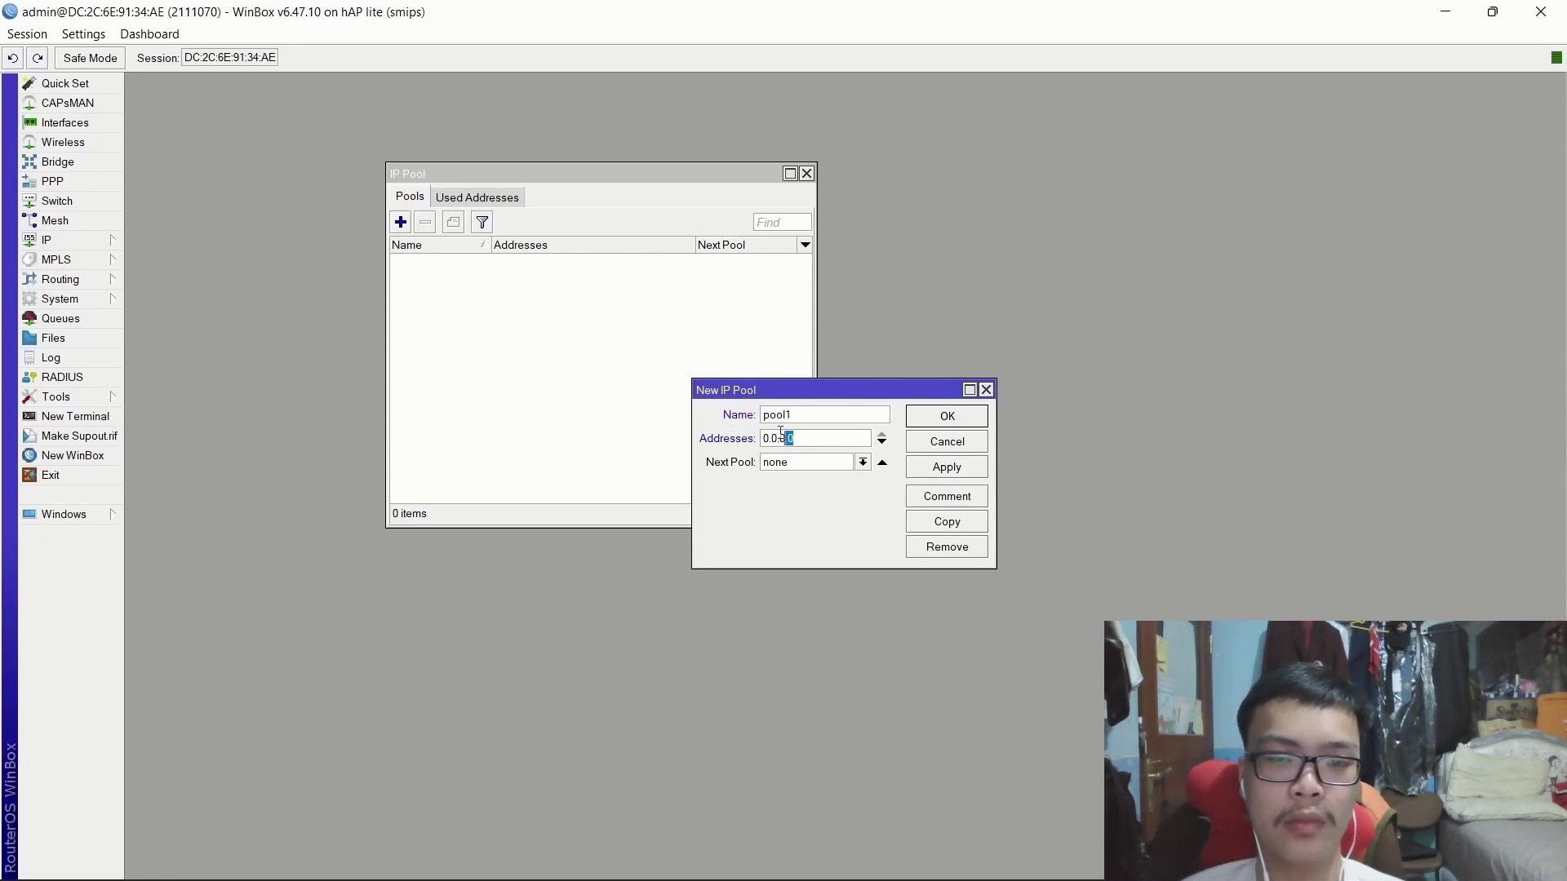
pyautogui.moveTo(781, 432); pyautogui.dragTo(704, 439)
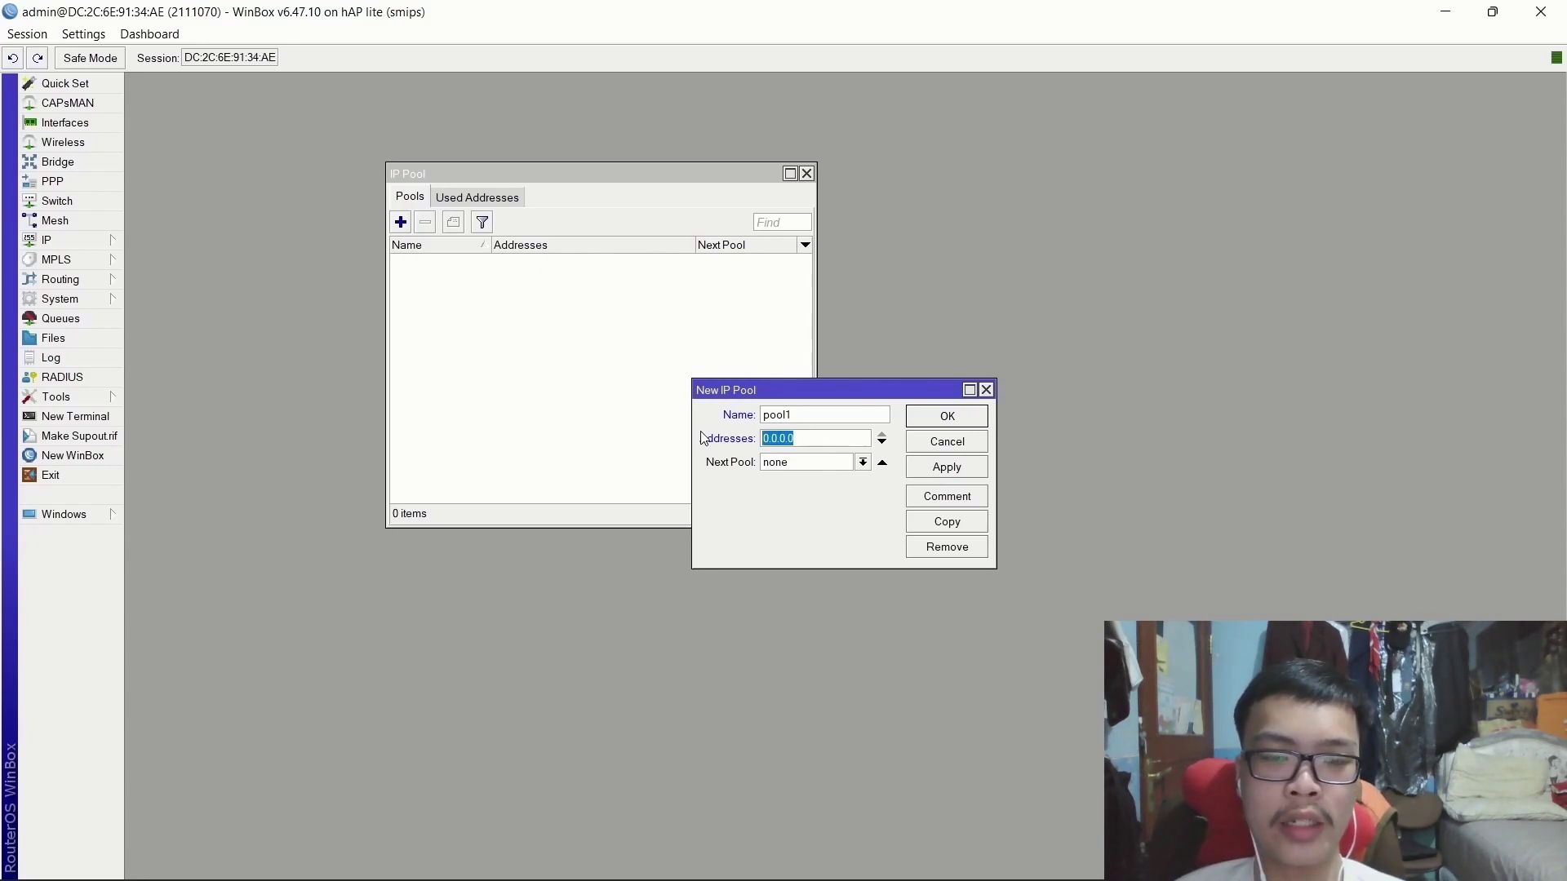
pyautogui.write('10.20.30.4')
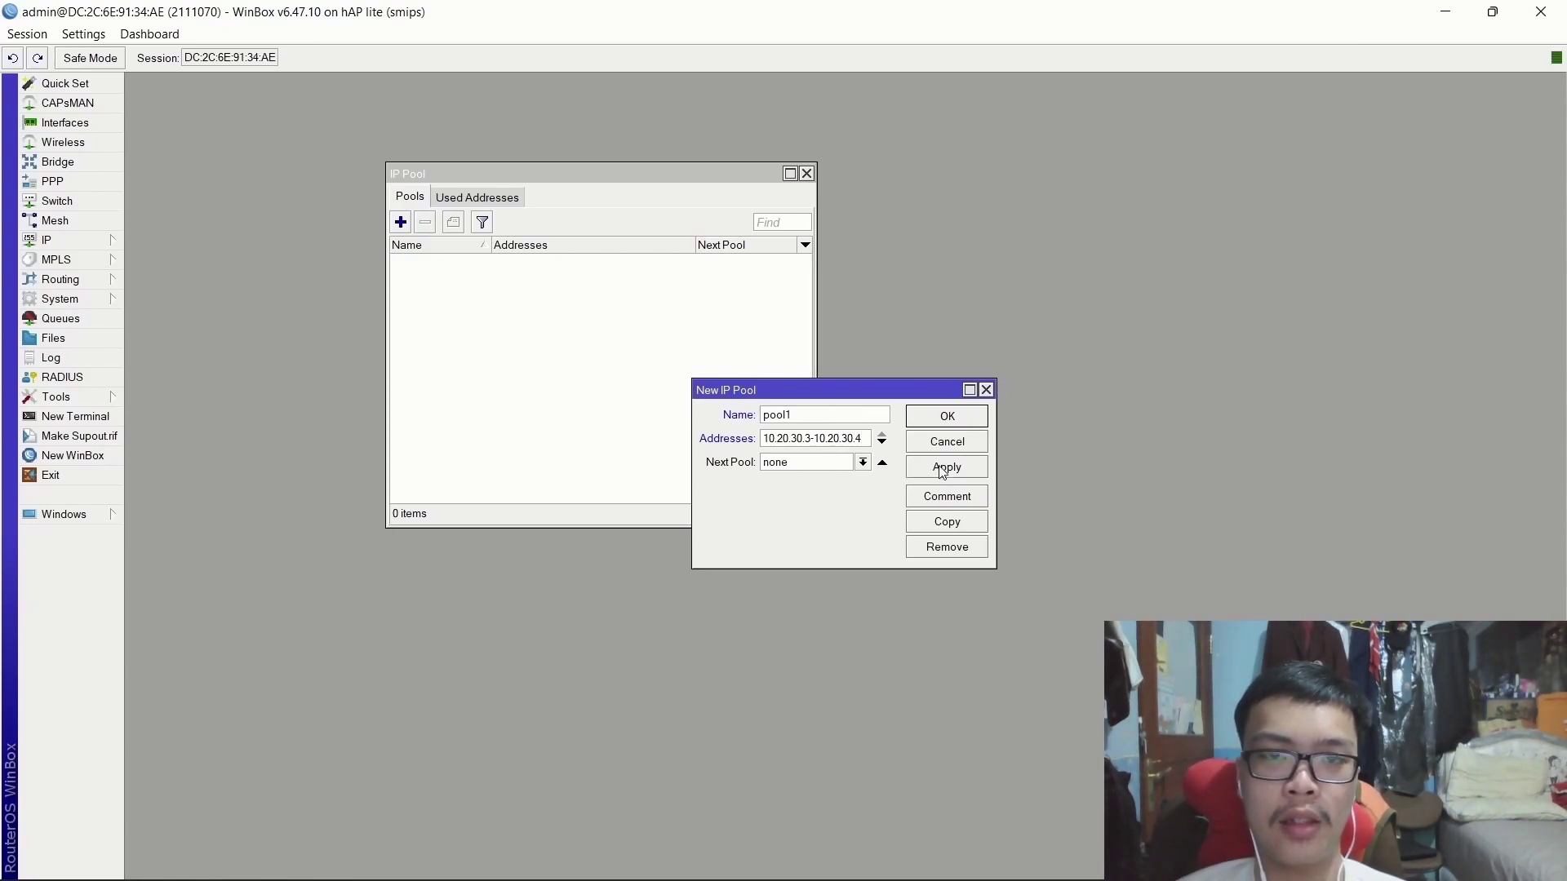
pyautogui.click(965, 470)
pyautogui.click(950, 418)
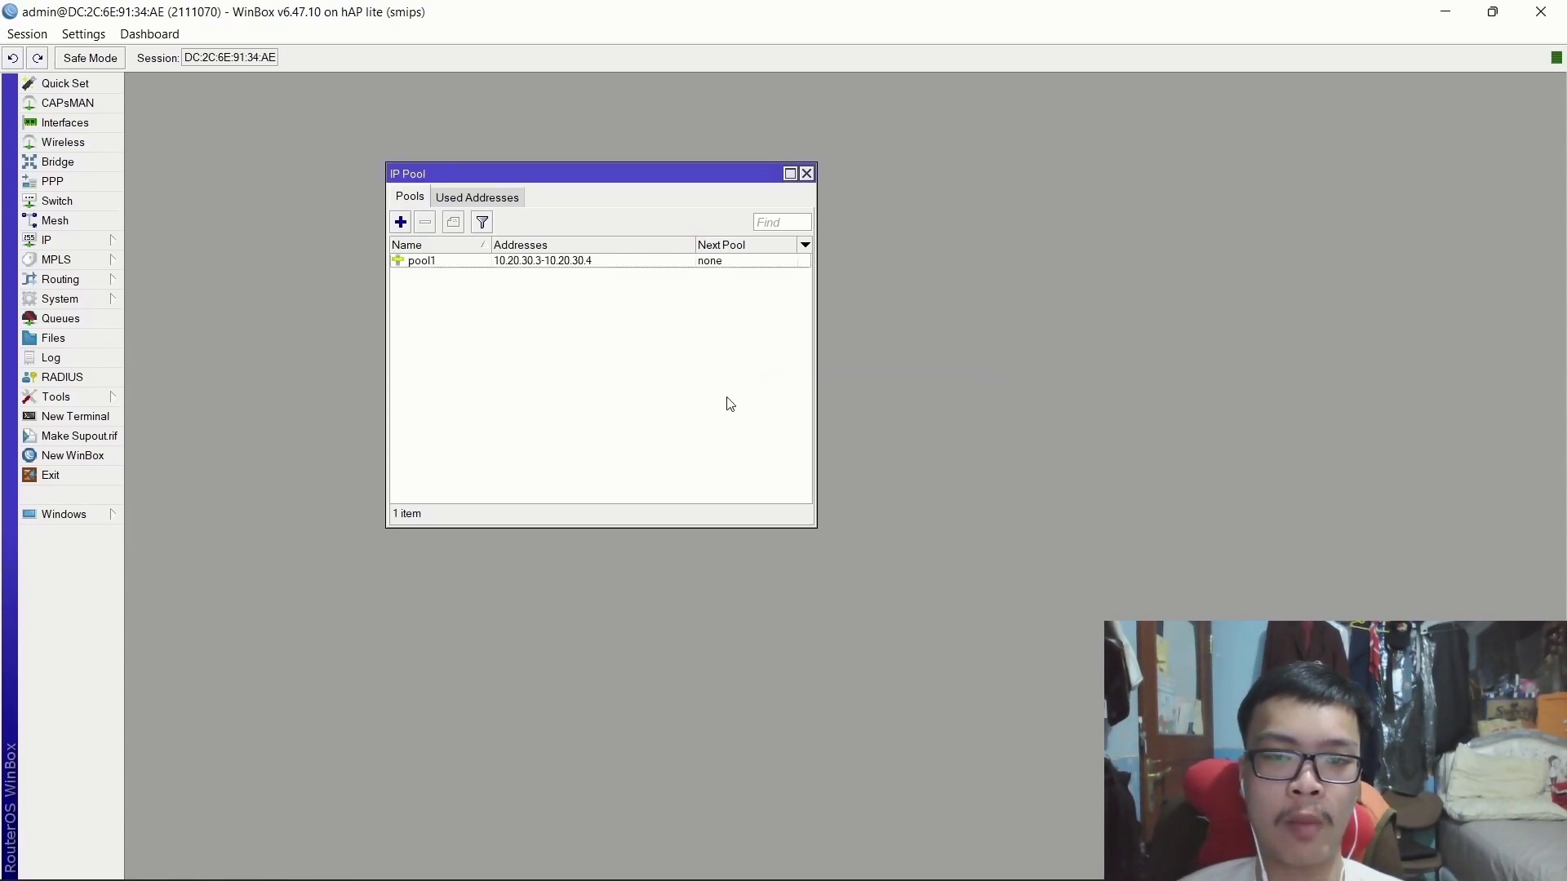
pyautogui.click(78, 242)
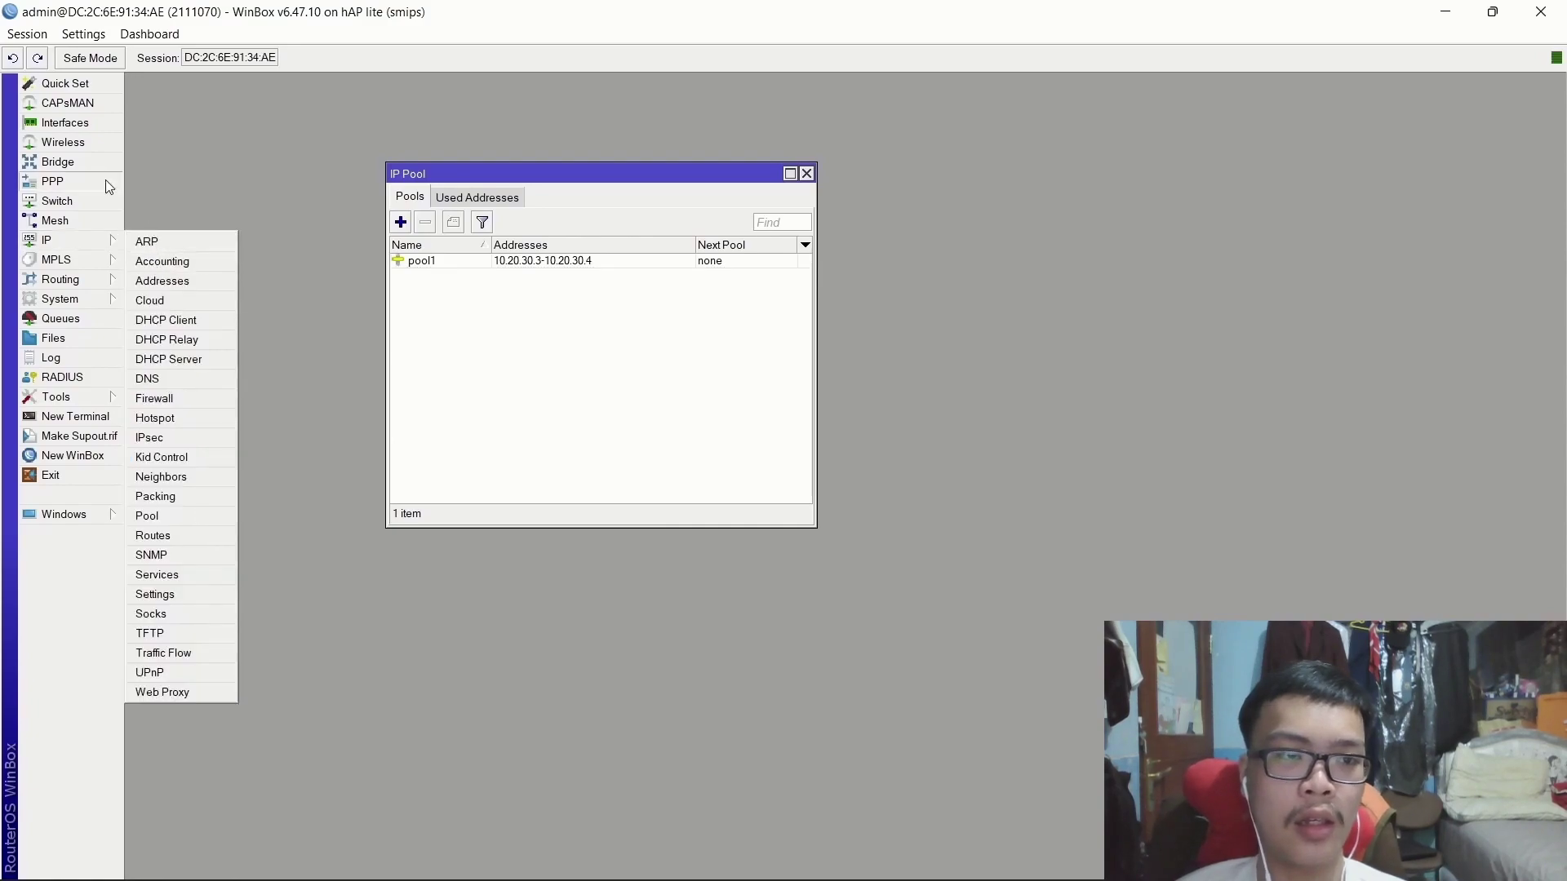
# Under PPP > Profiles, add profile1 with local address 10.10.10.100 and remote address pool1.
pyautogui.click(807, 173)
pyautogui.click(806, 173)
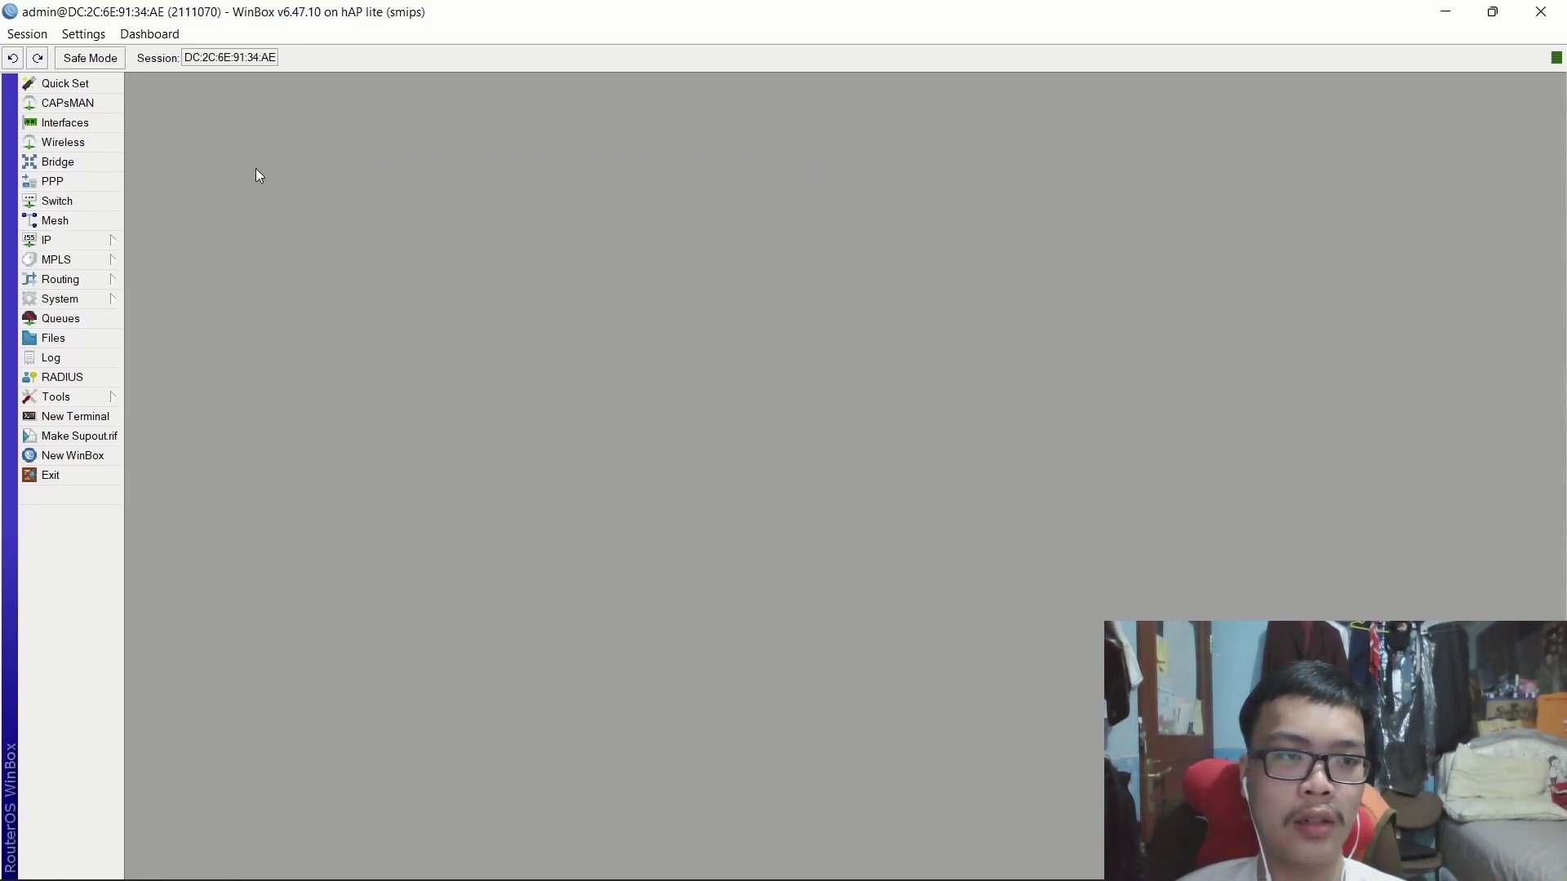
pyautogui.click(53, 181)
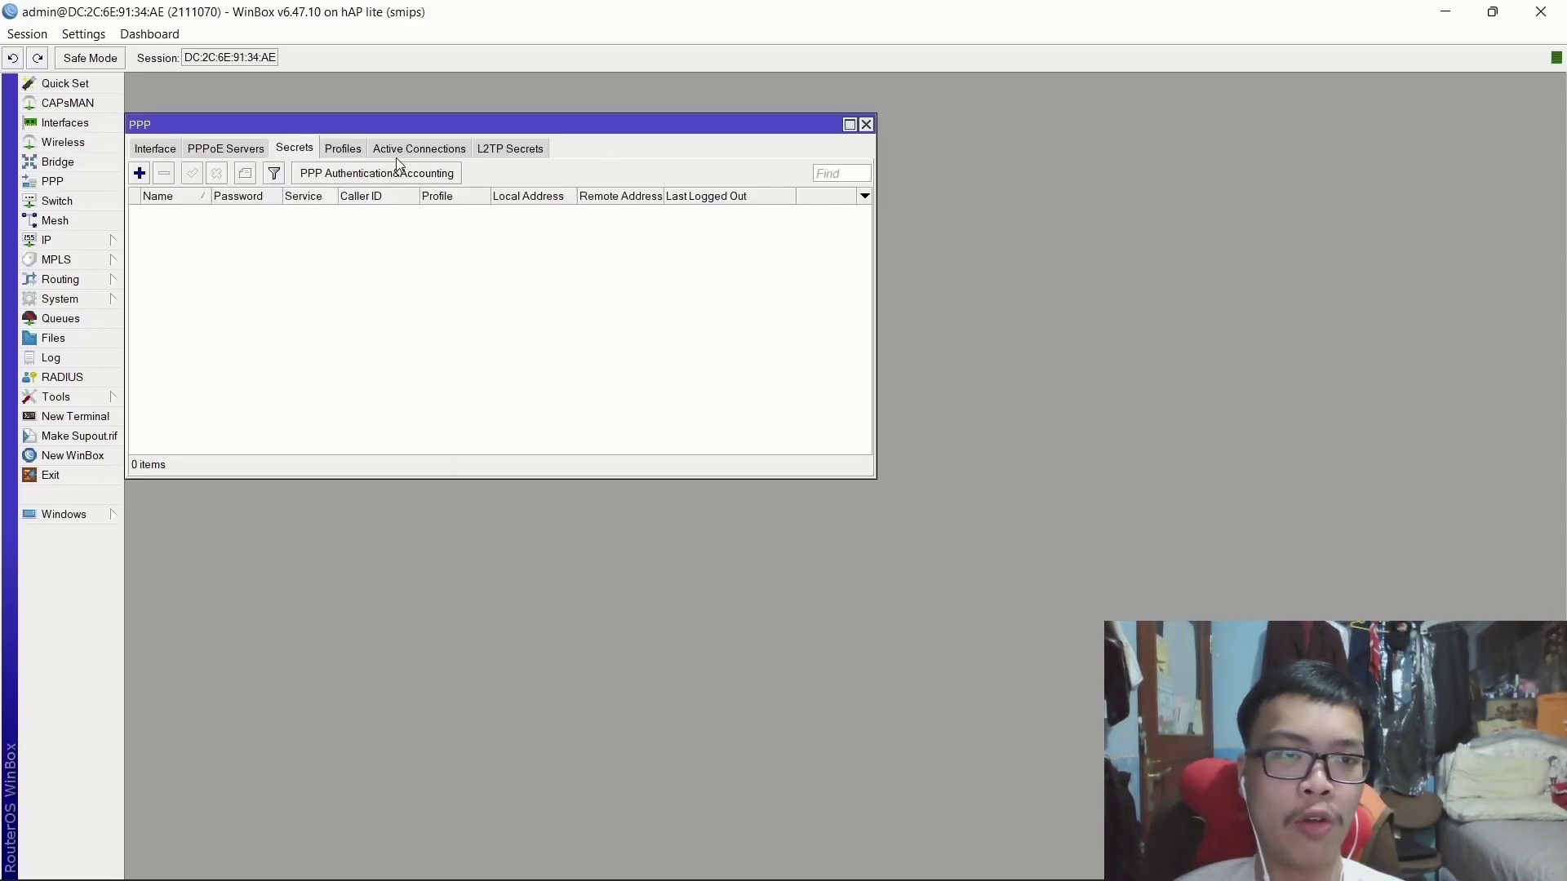
pyautogui.click(339, 149)
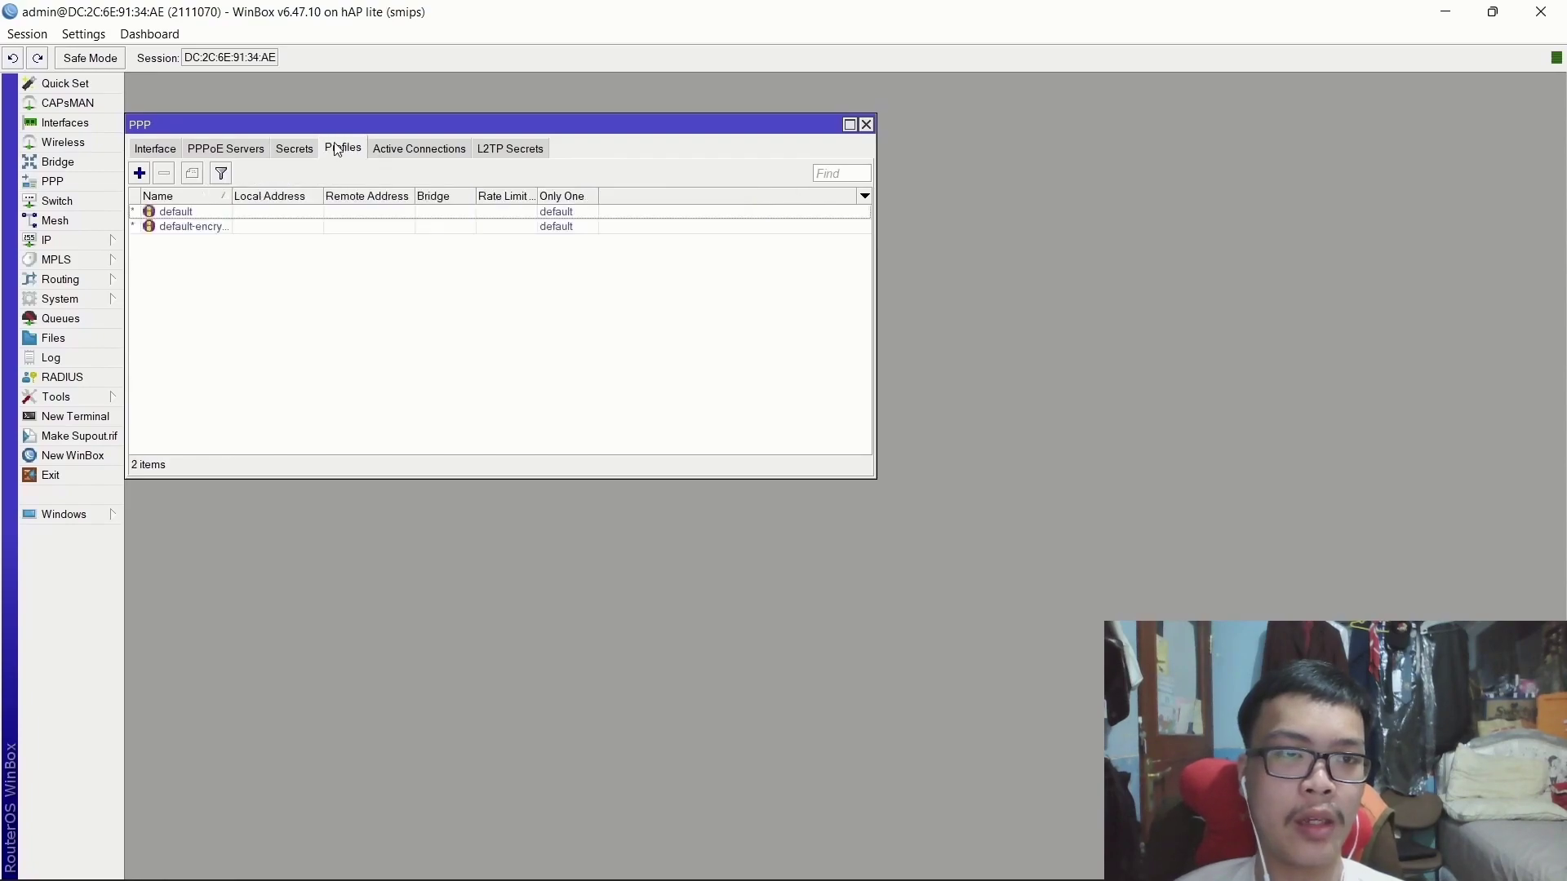
pyautogui.click(140, 173)
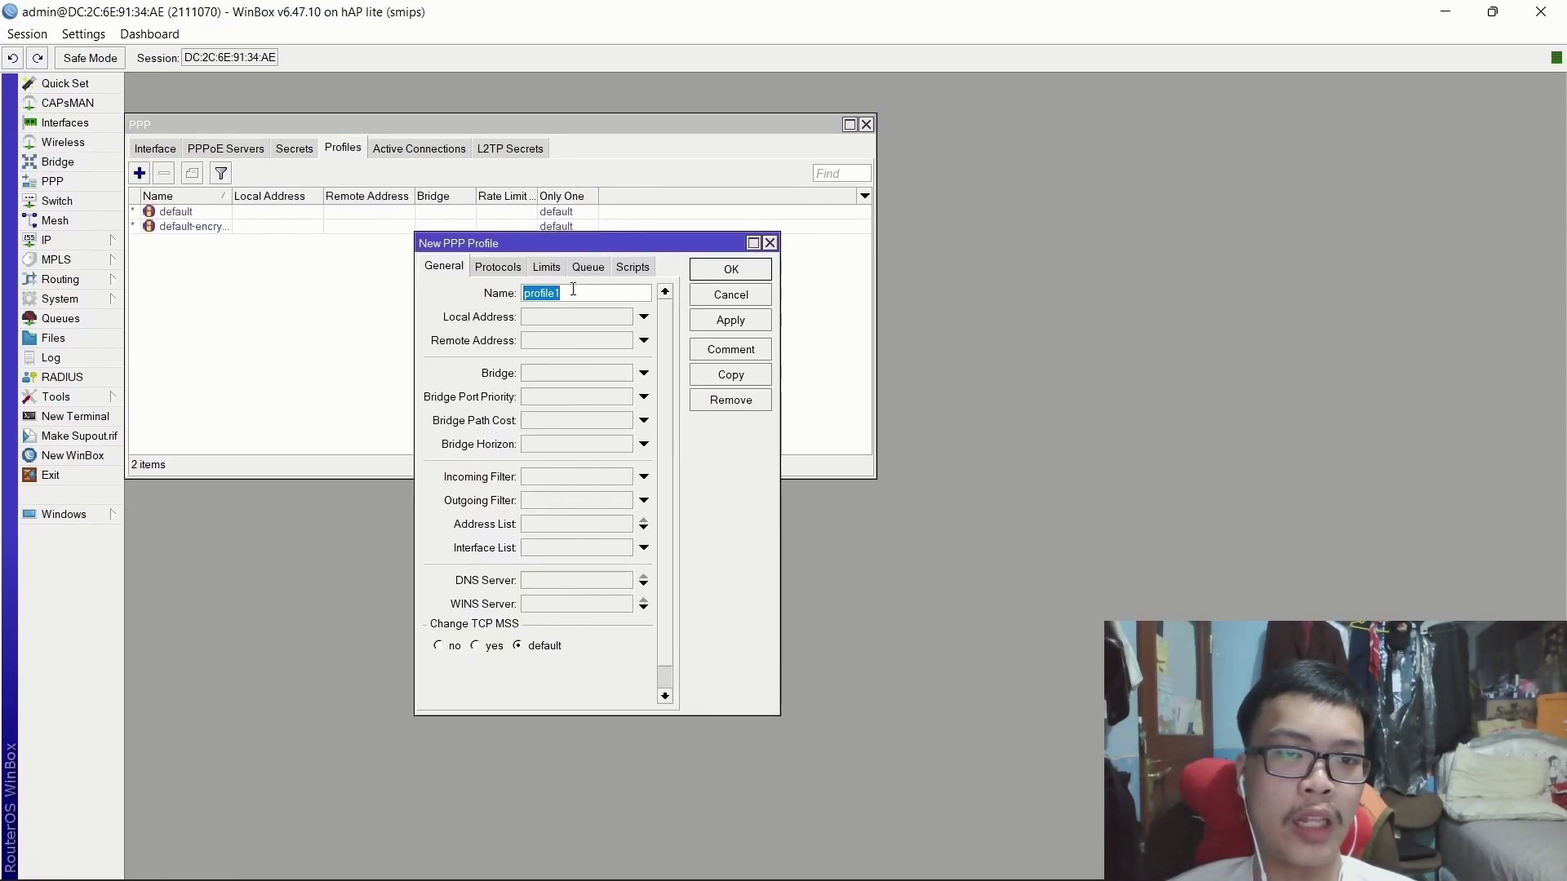
pyautogui.click(643, 317)
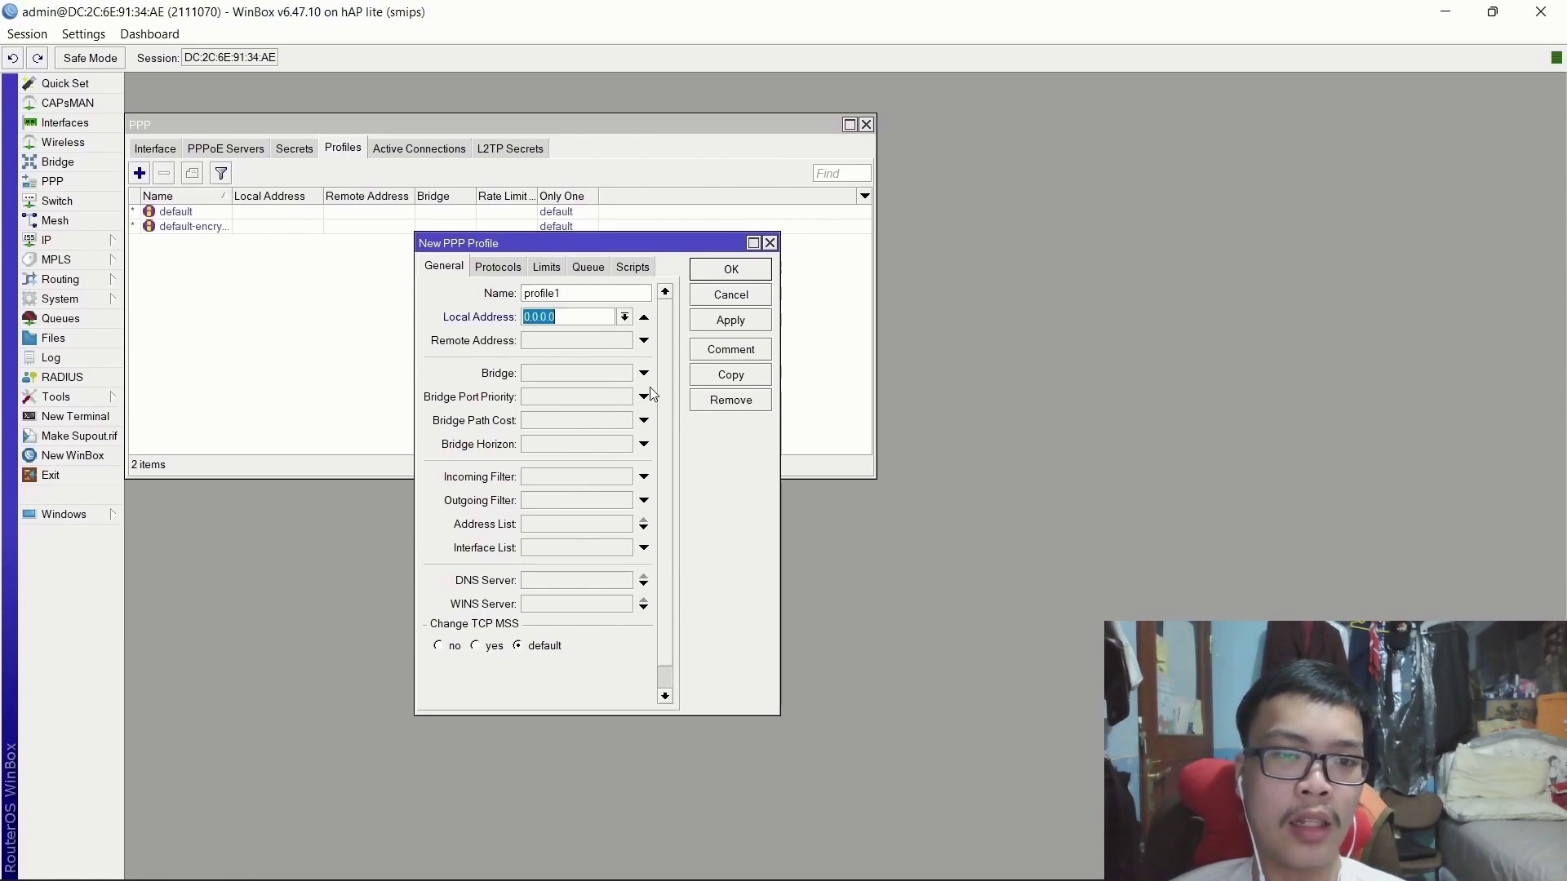
pyautogui.write('10.')
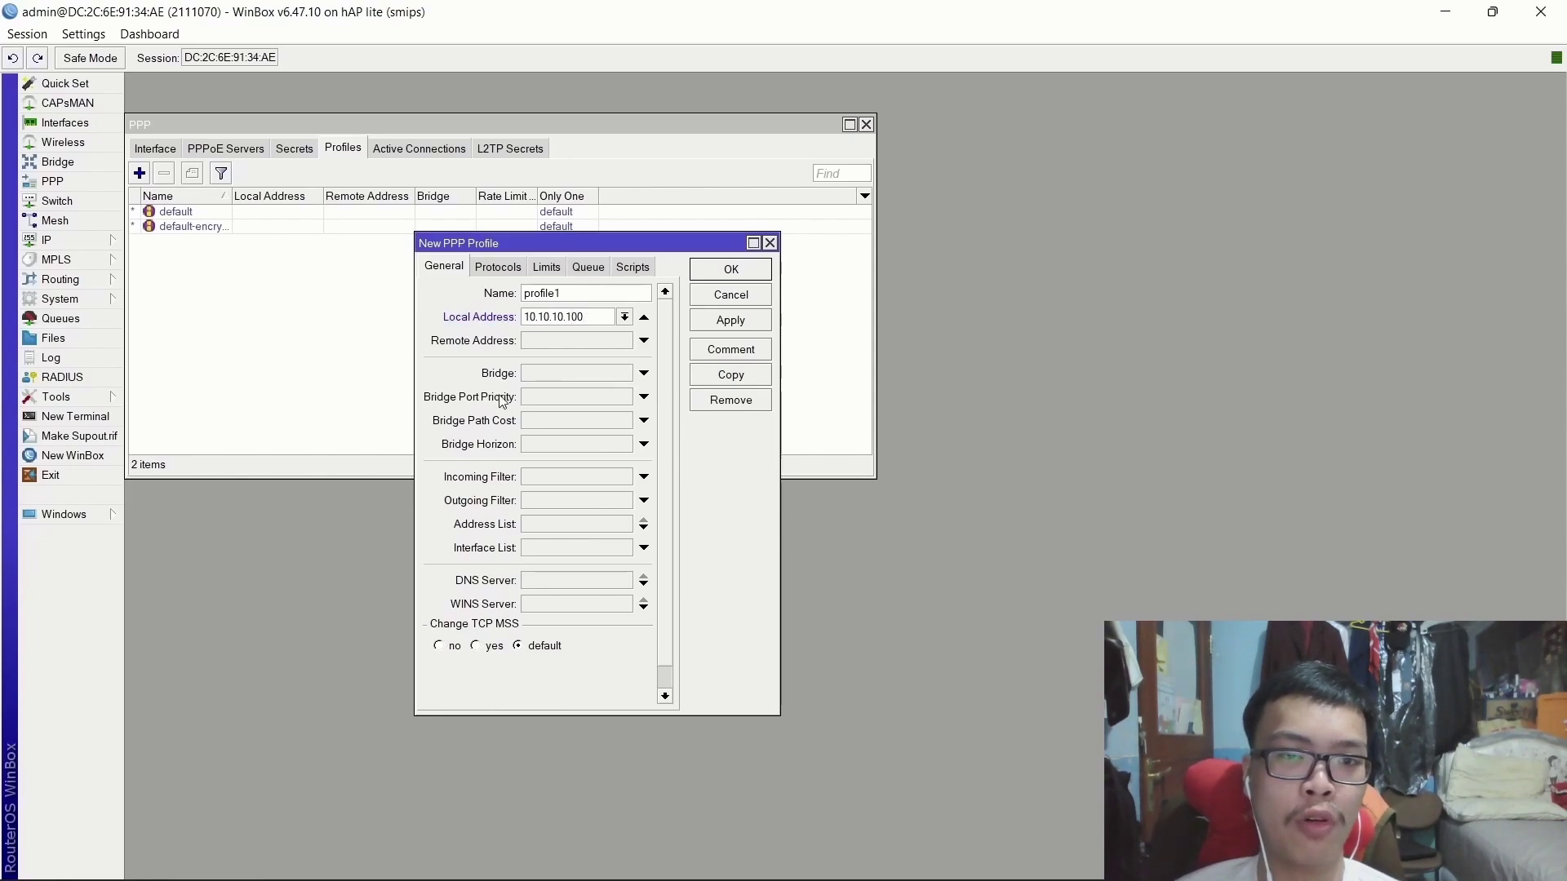
pyautogui.click(539, 345)
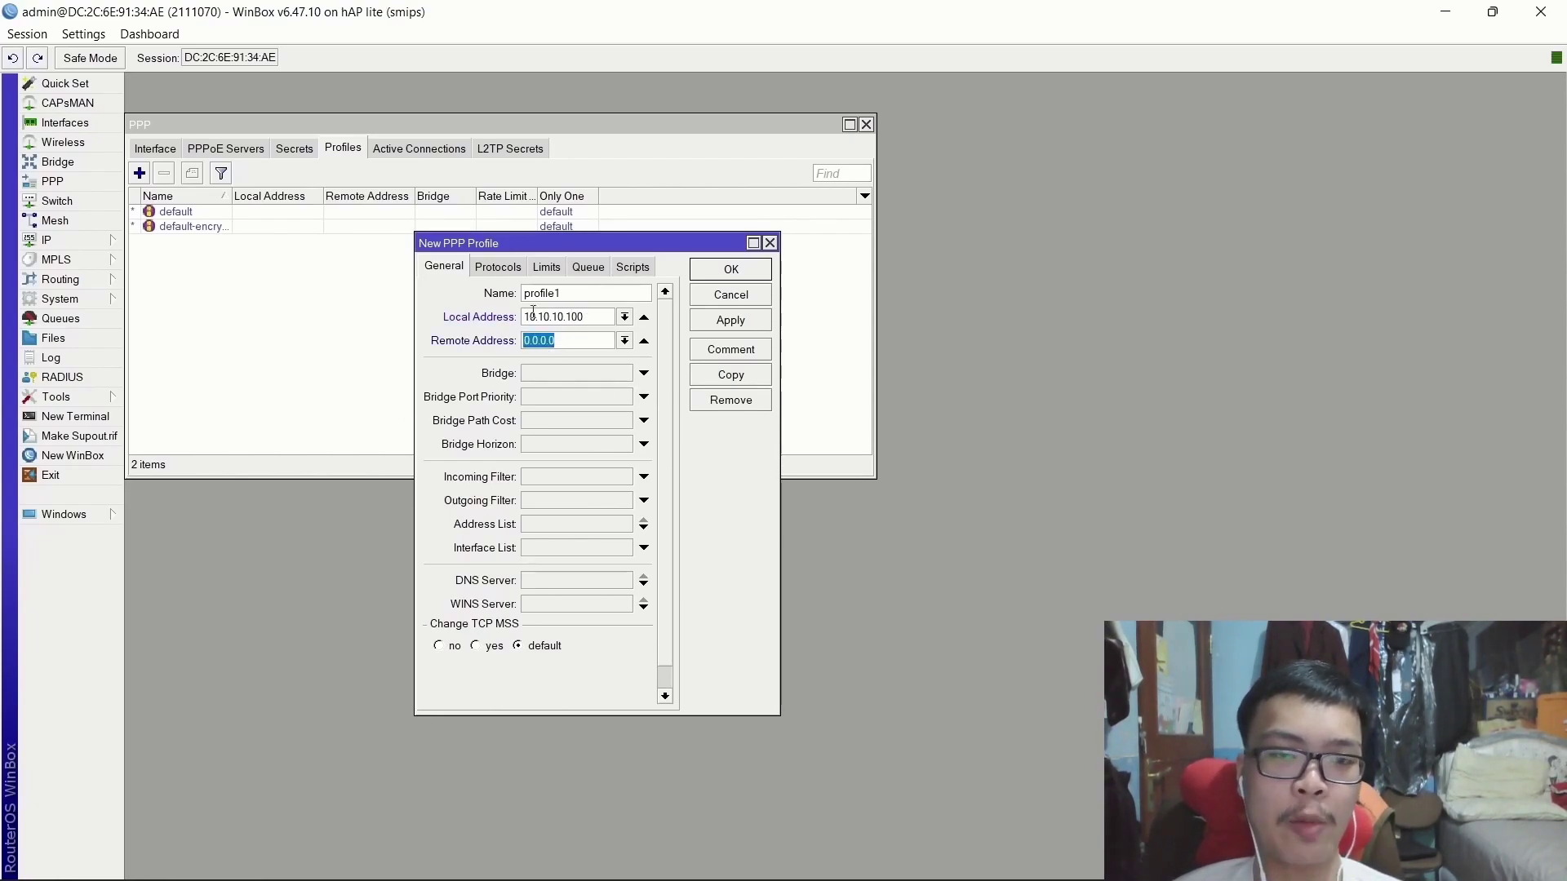
pyautogui.click(624, 341)
pyautogui.click(557, 360)
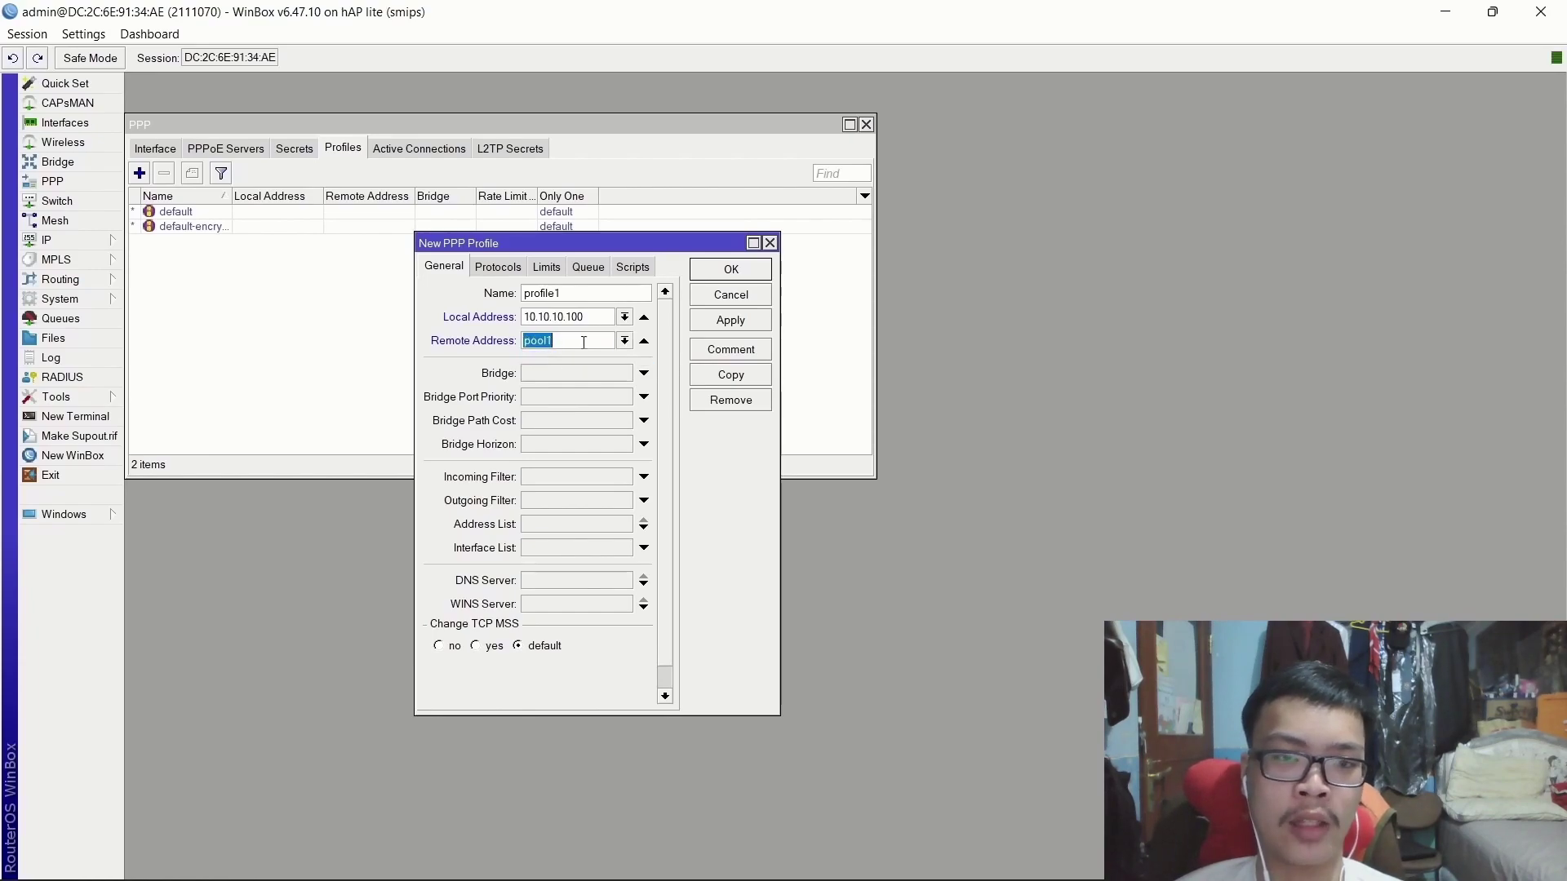
pyautogui.click(731, 320)
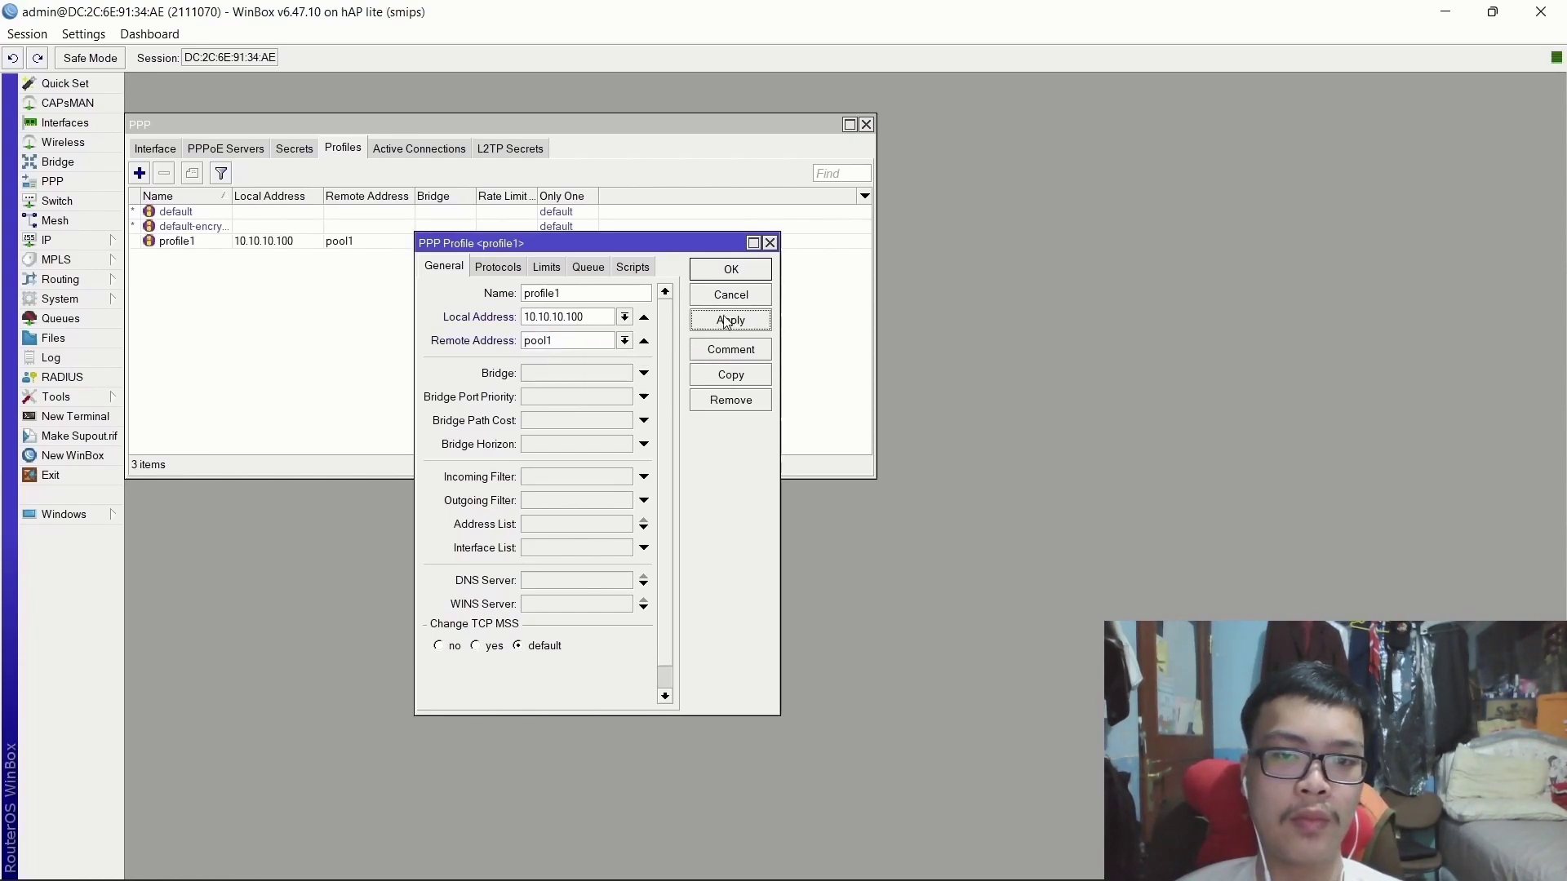
pyautogui.click(732, 269)
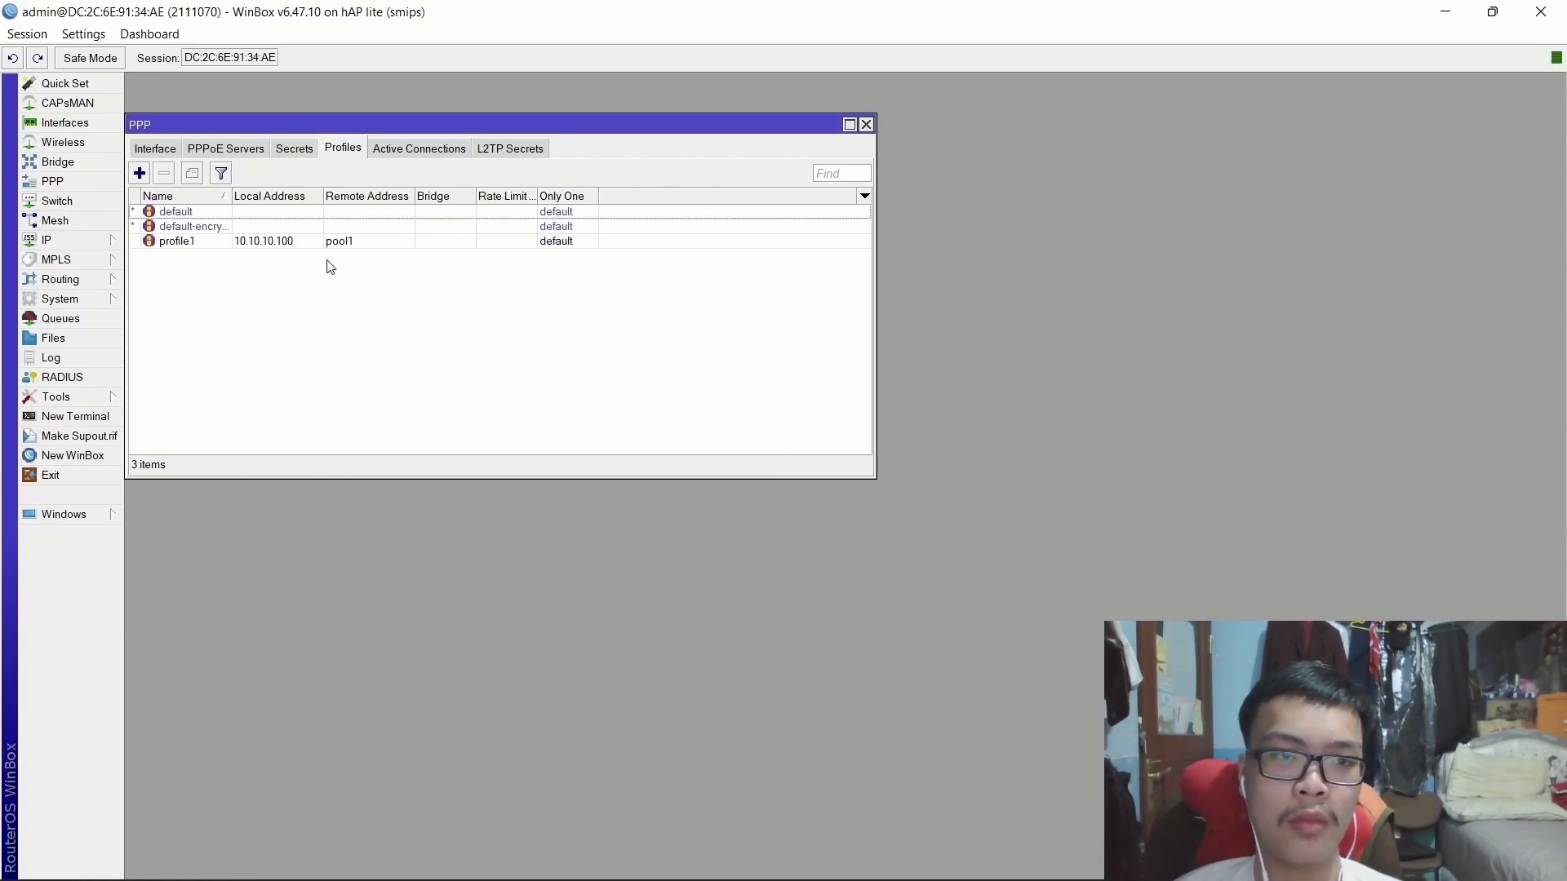
# Create PPPoE server service1 on Bridge-1 with One Session Per Host, then show the PPP Secrets list.
pyautogui.click(162, 155)
pyautogui.click(207, 152)
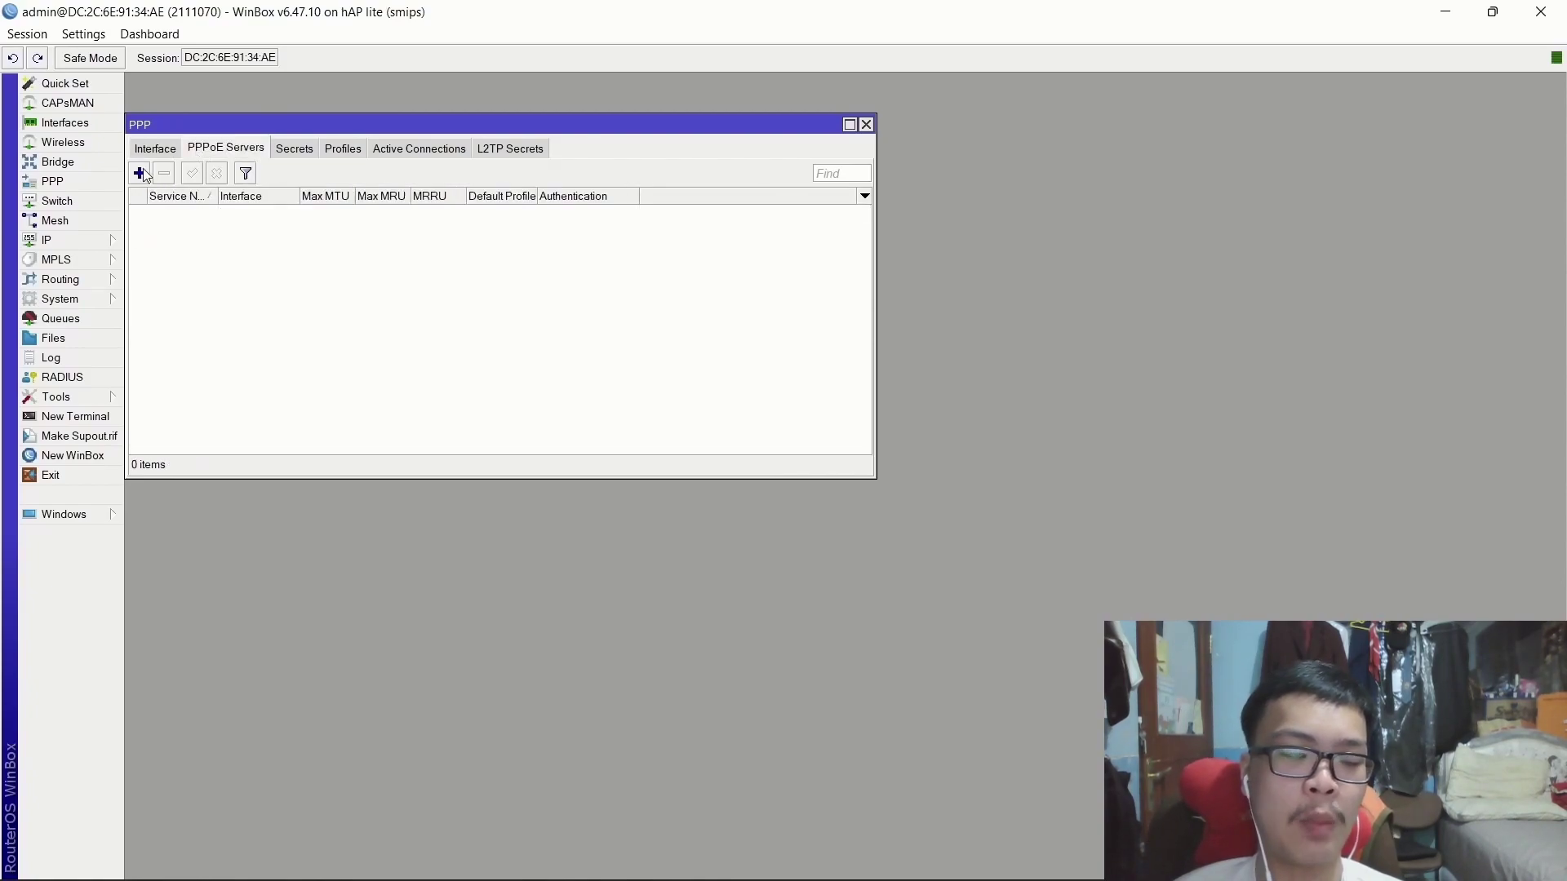
pyautogui.click(139, 173)
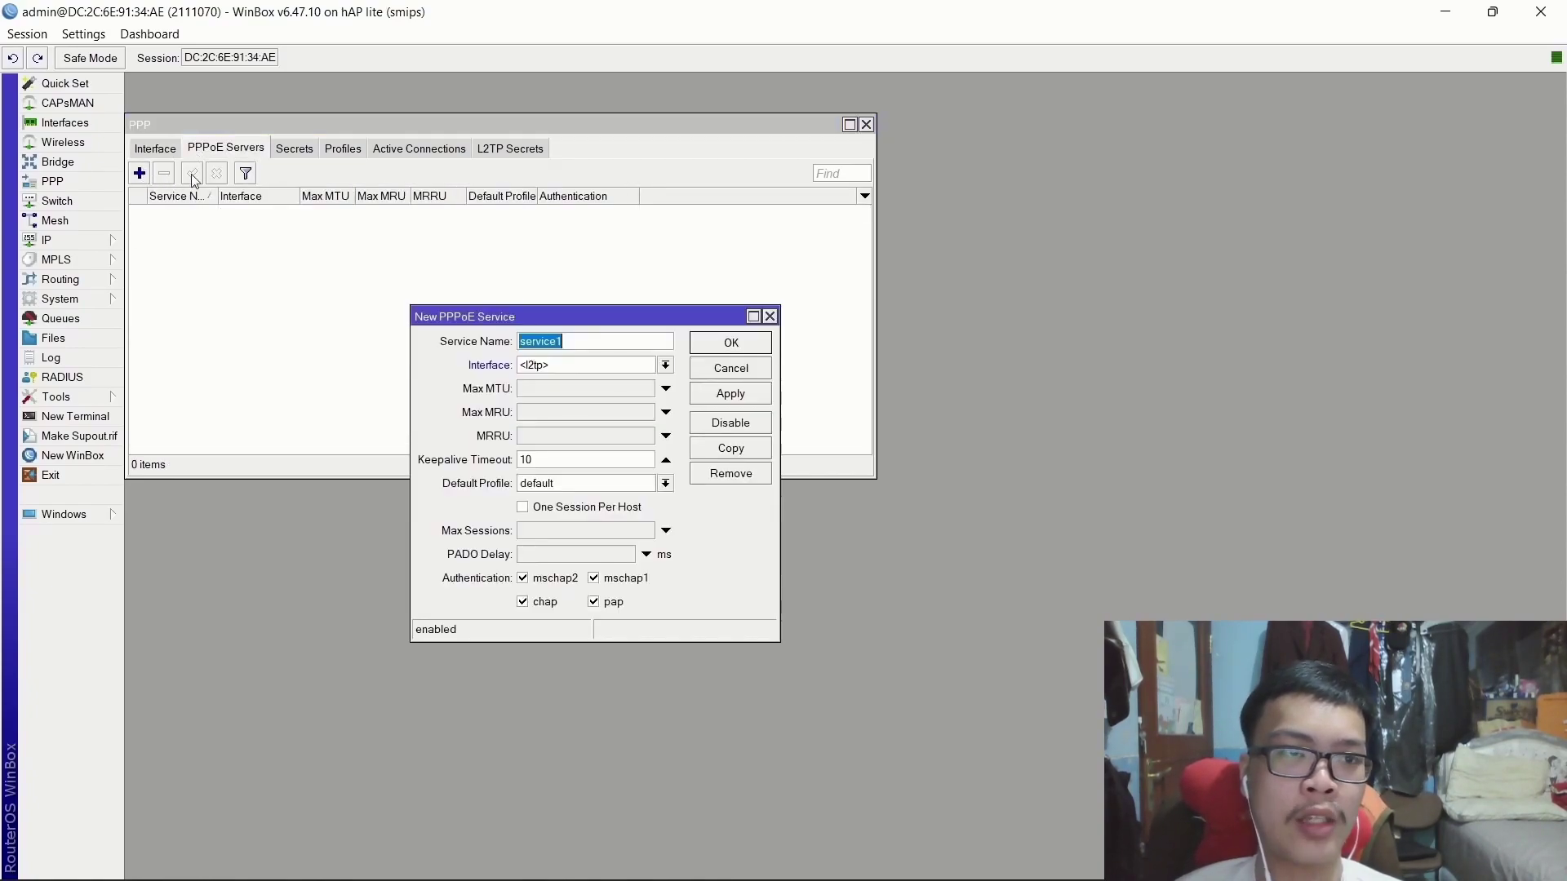
pyautogui.click(569, 365)
pyautogui.click(569, 388)
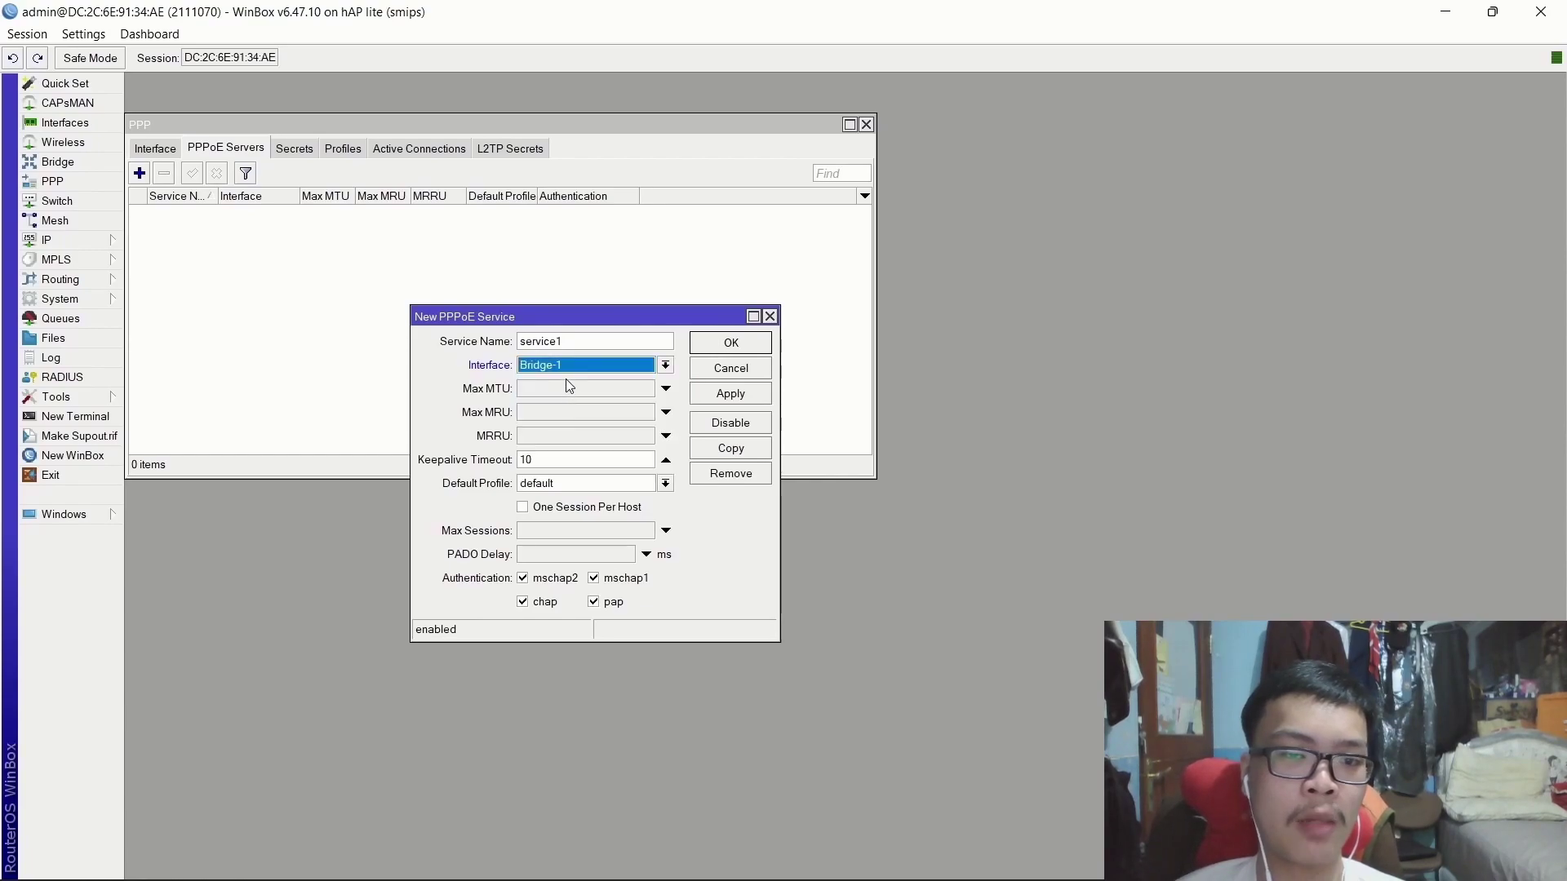
pyautogui.click(527, 510)
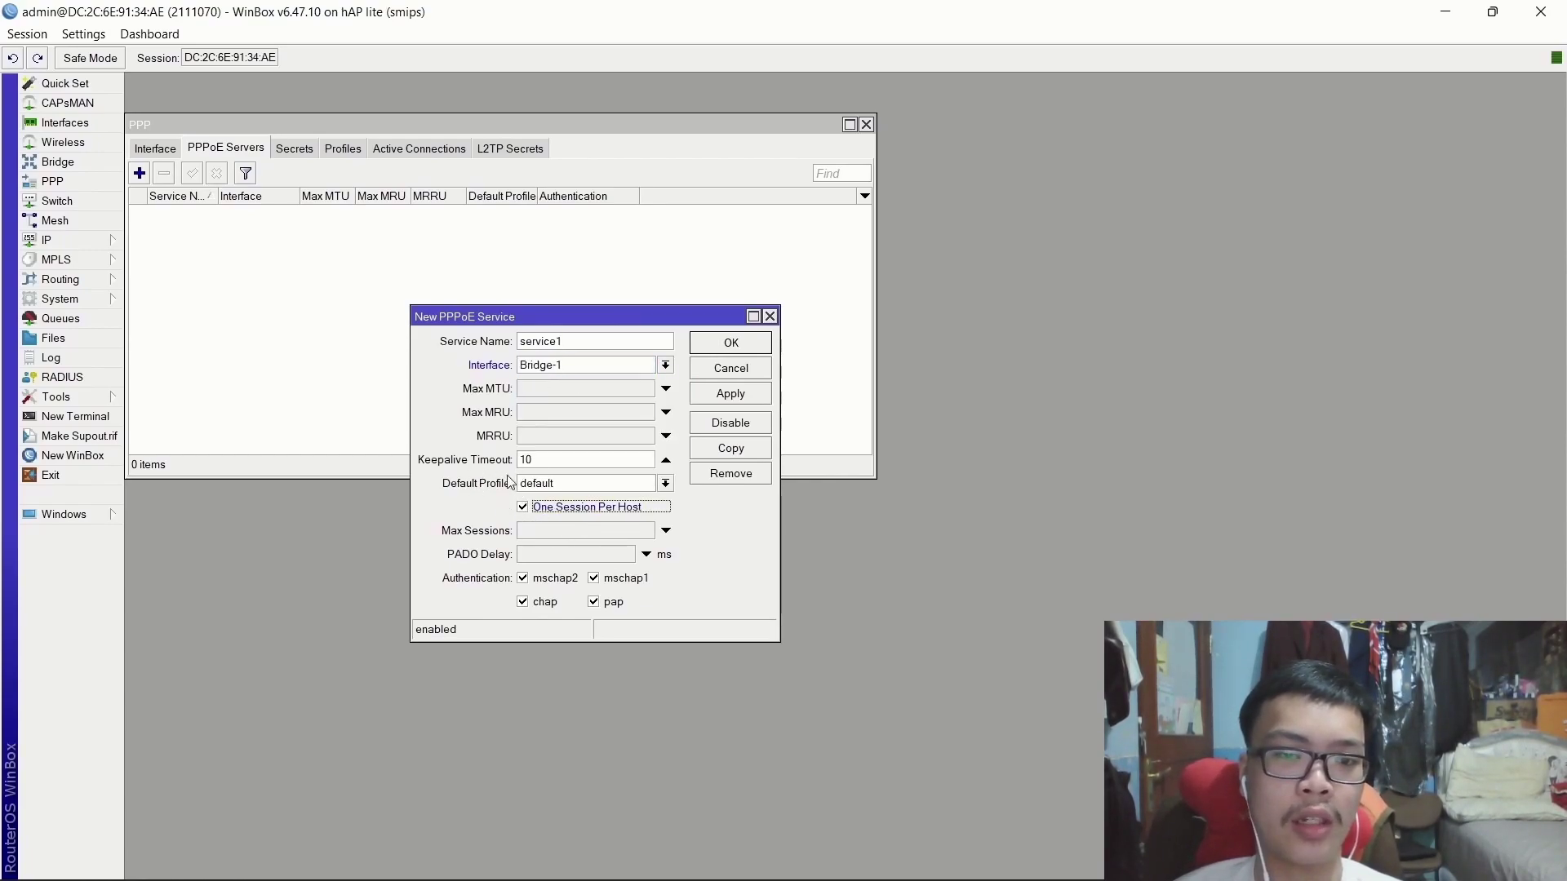
pyautogui.click(745, 395)
pyautogui.click(740, 343)
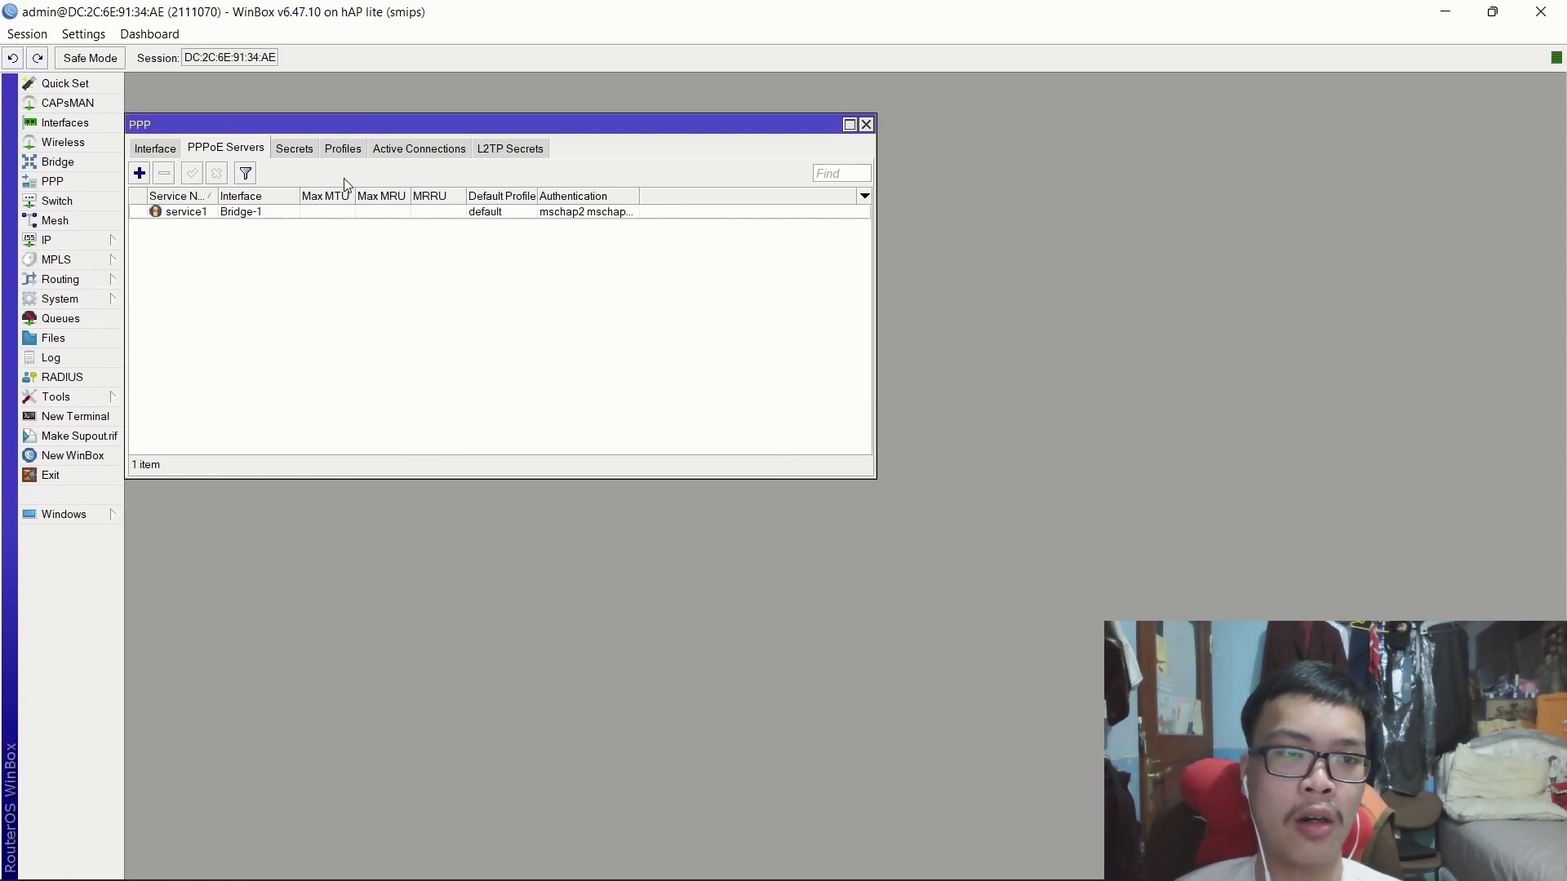
pyautogui.click(293, 152)
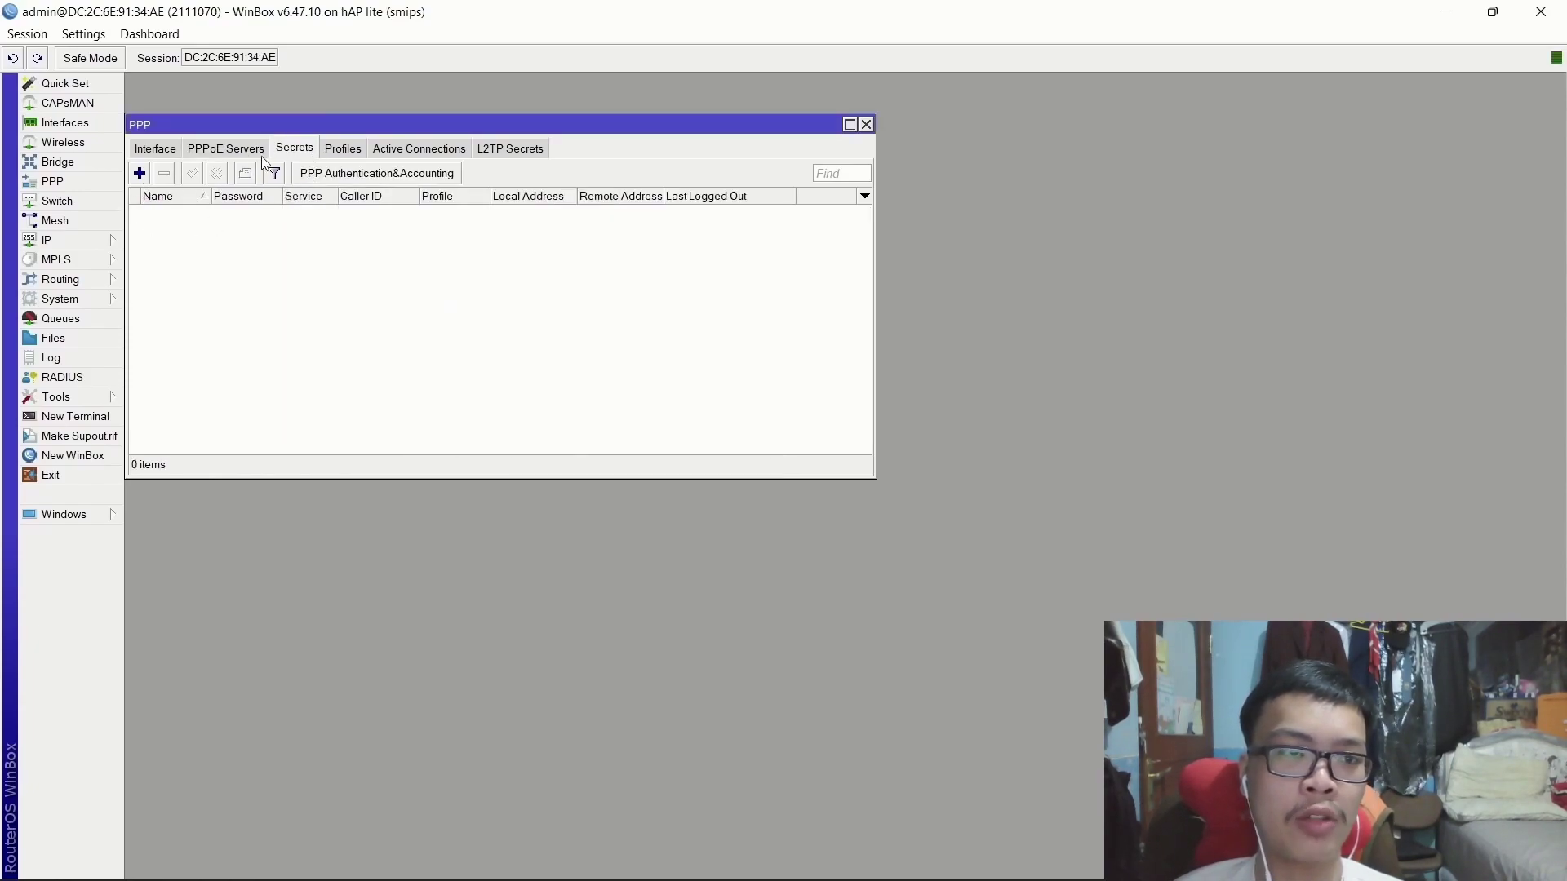
# Add a PPP secret with the first user's name and password, service pppoe, and profile1.
pyautogui.click(139, 173)
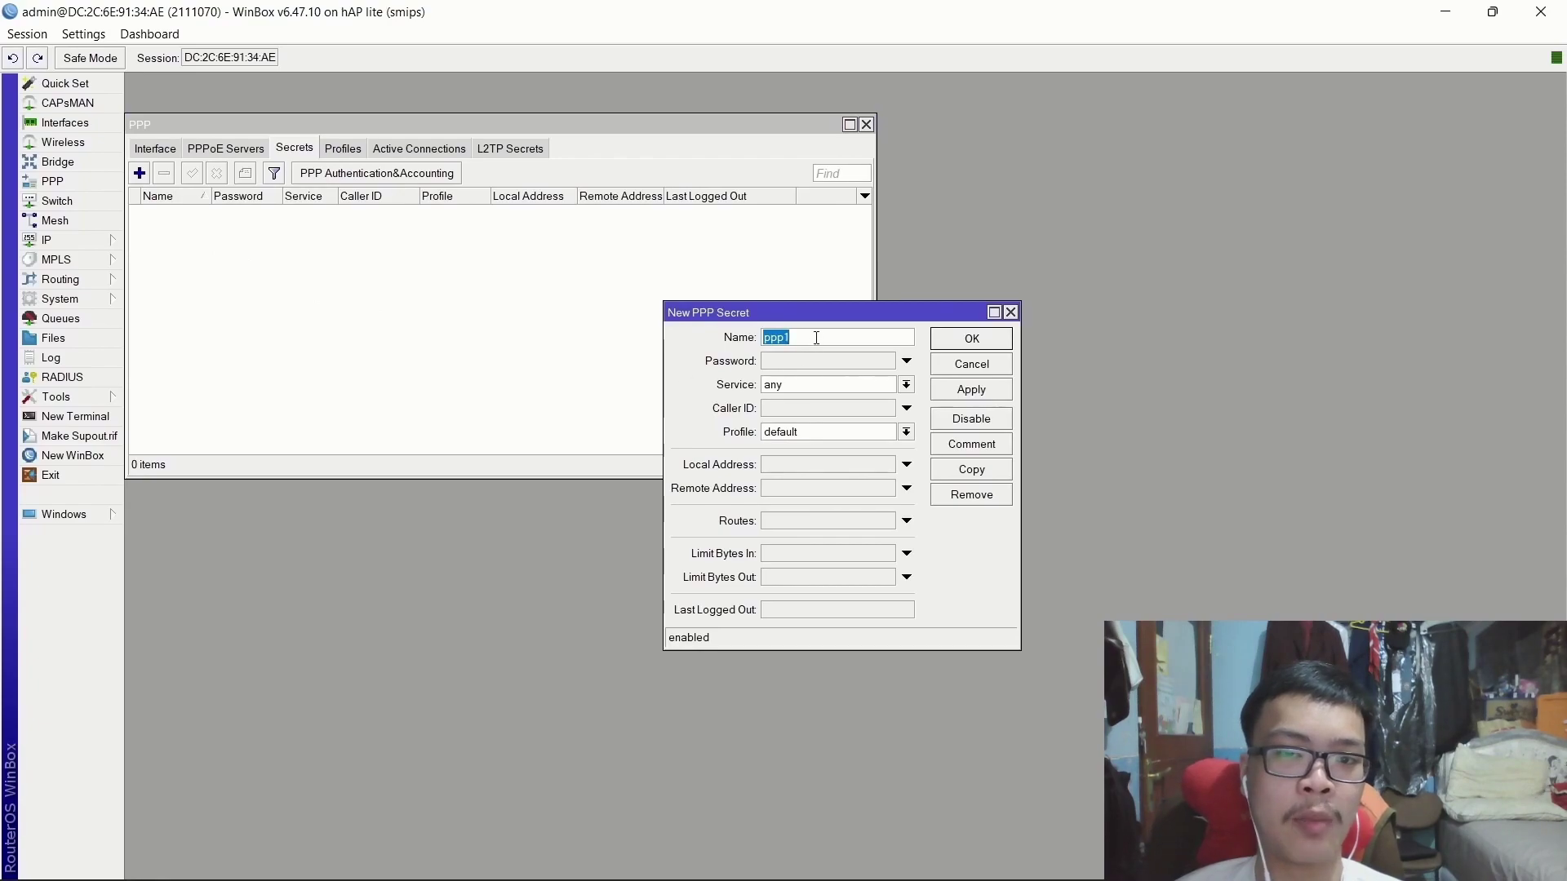
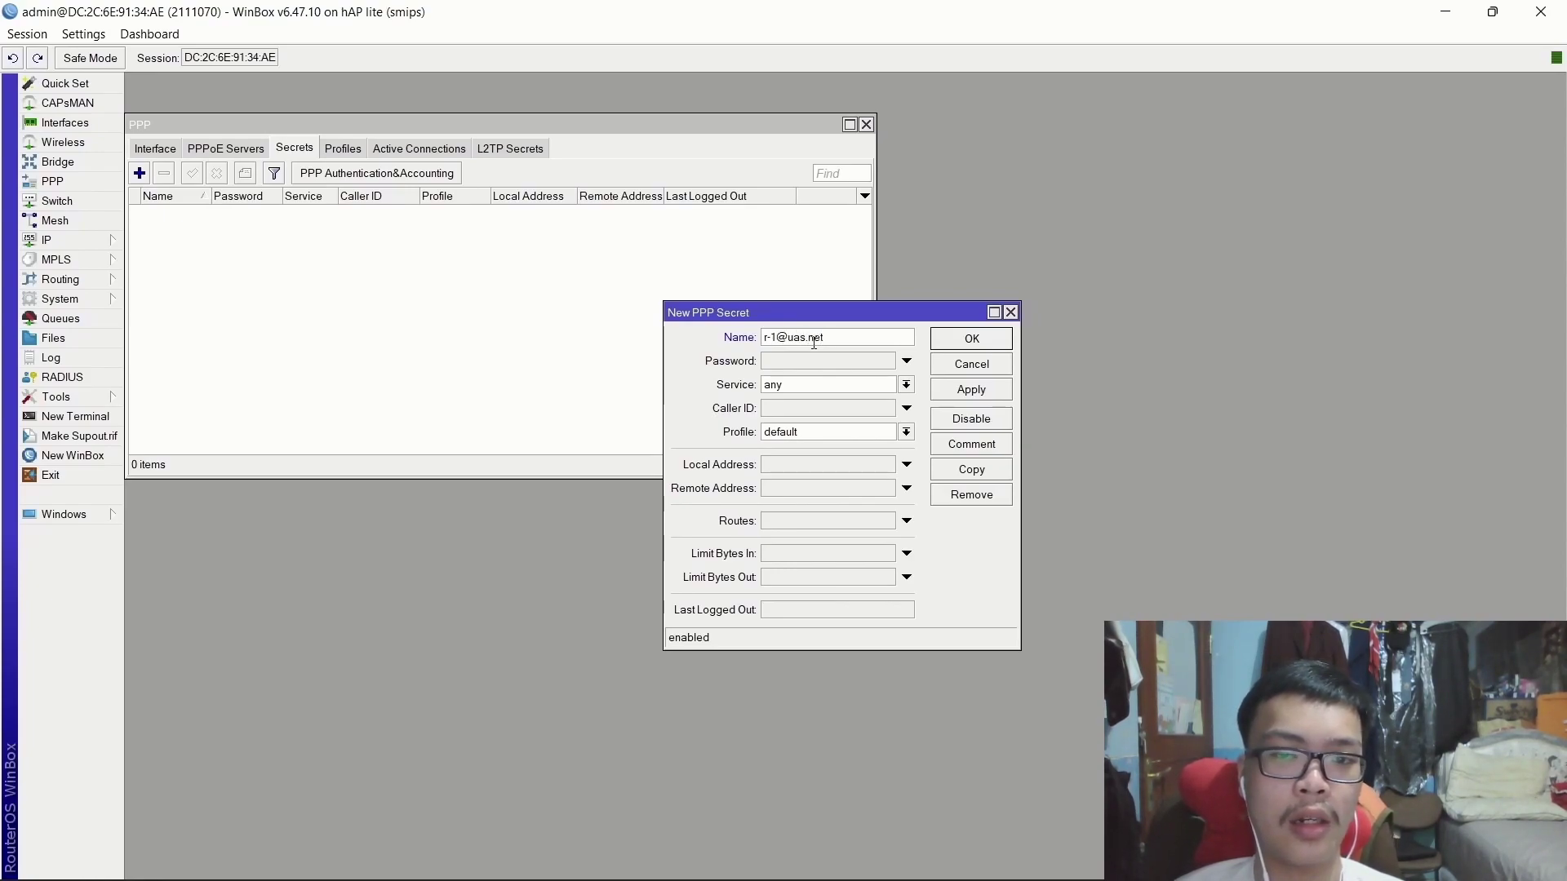
pyautogui.click(767, 361)
pyautogui.write('123')
pyautogui.click(798, 389)
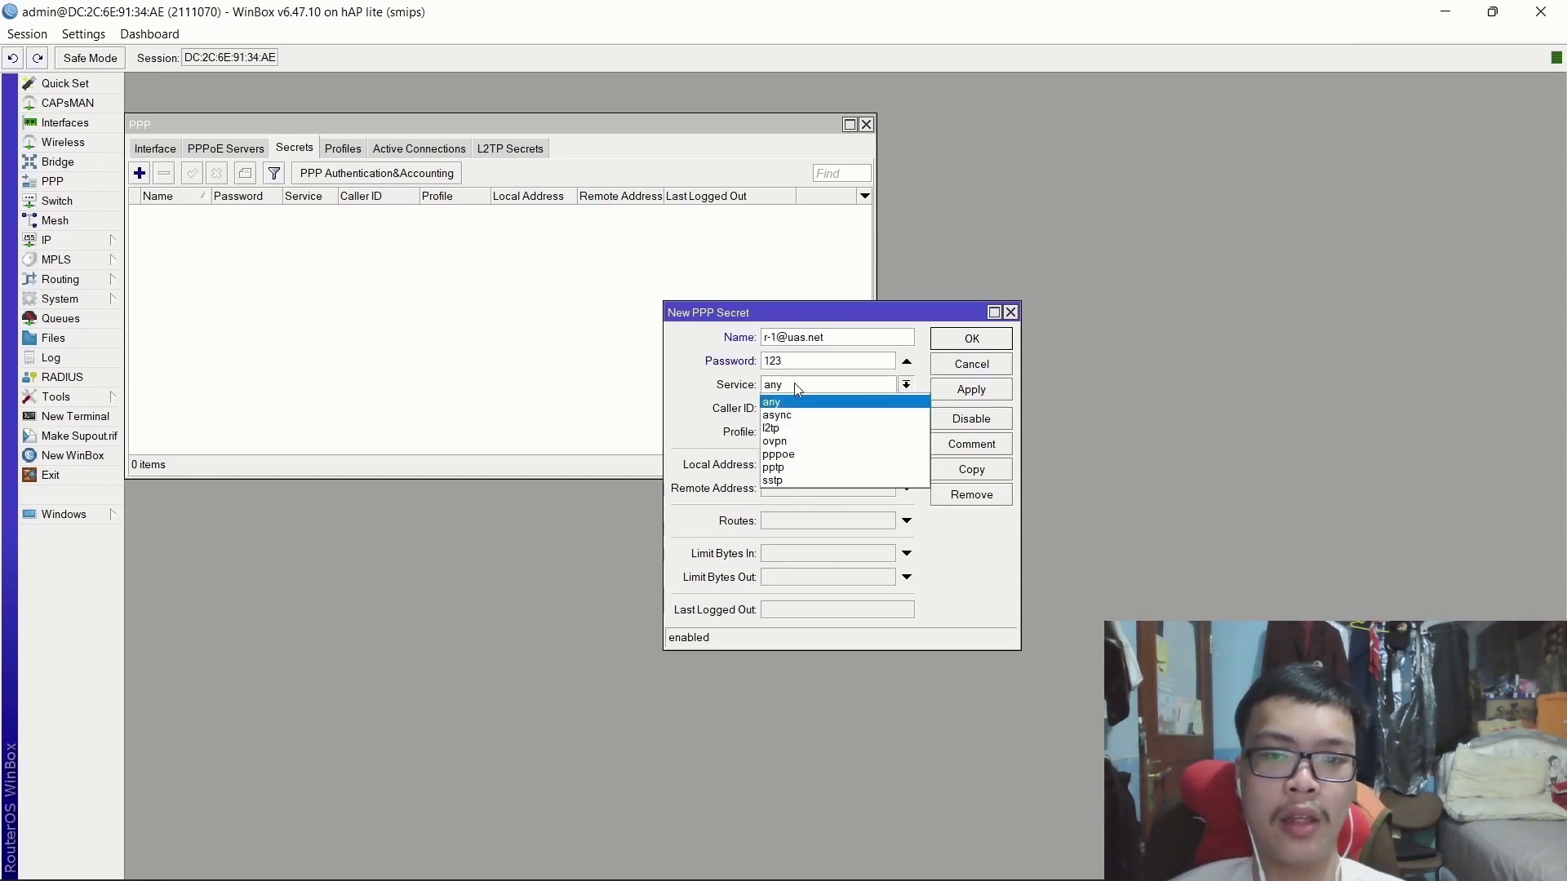
pyautogui.click(780, 454)
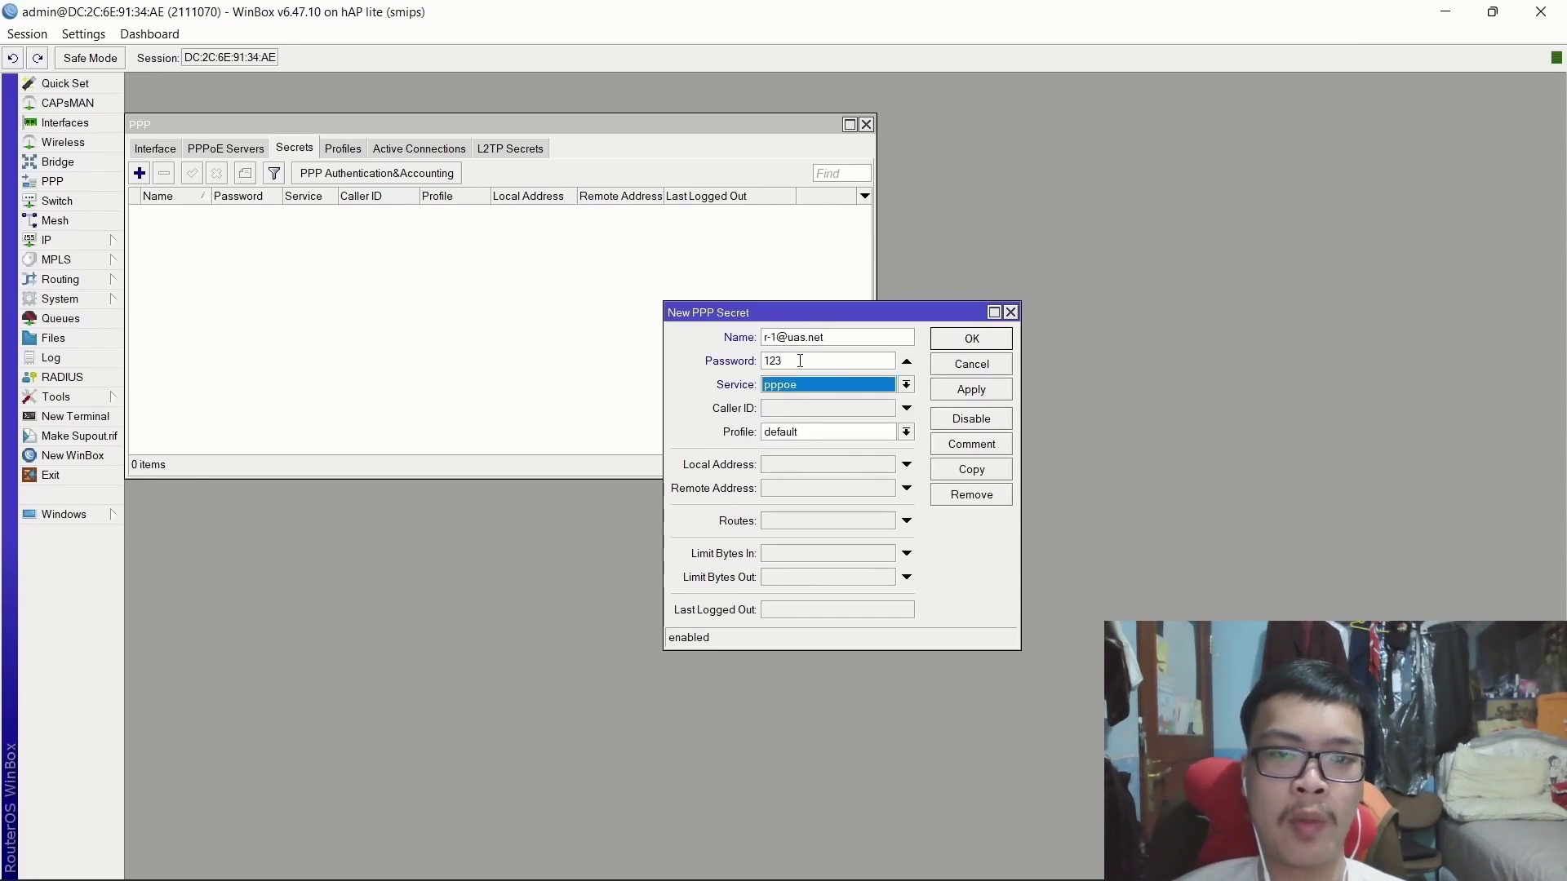
pyautogui.click(782, 430)
pyautogui.click(786, 473)
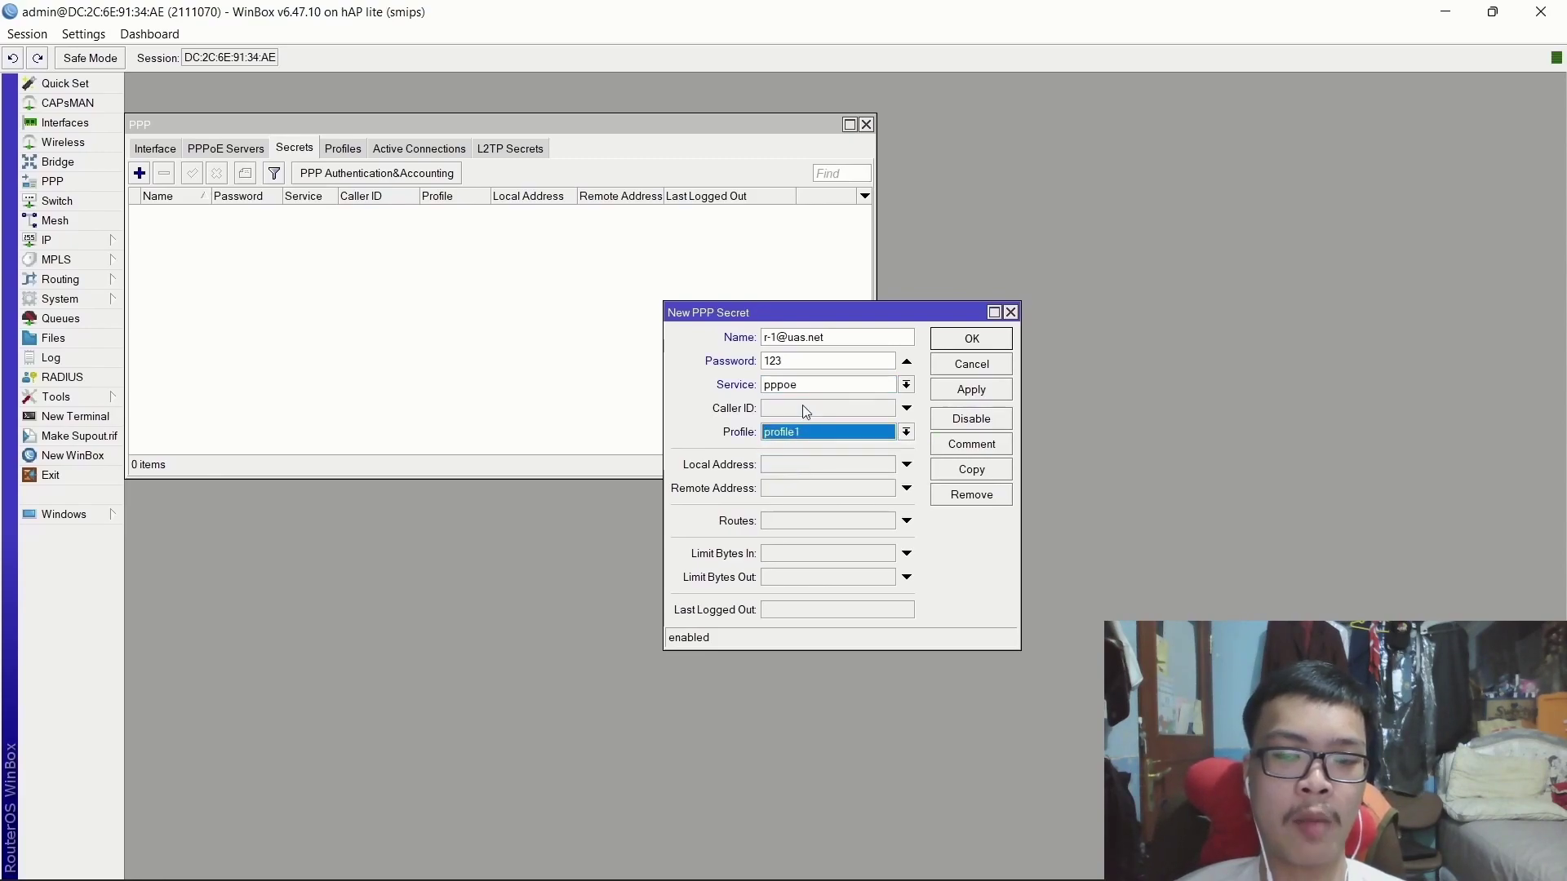
pyautogui.click(968, 390)
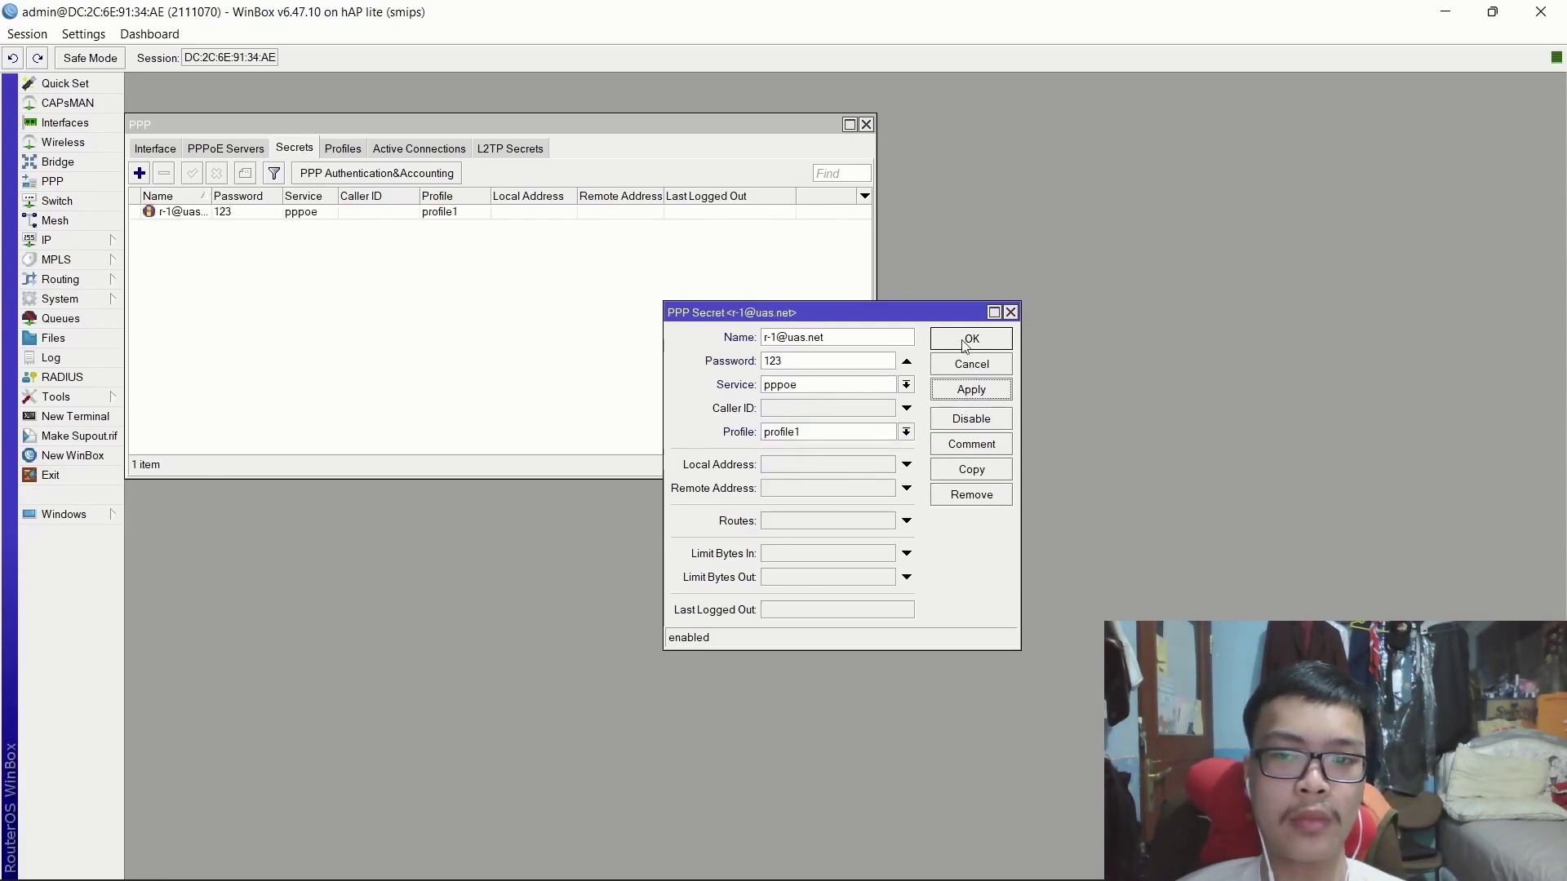
pyautogui.click(947, 339)
# Add another secret with the second user's name and password, service pppoe, and profile1.
pyautogui.click(139, 173)
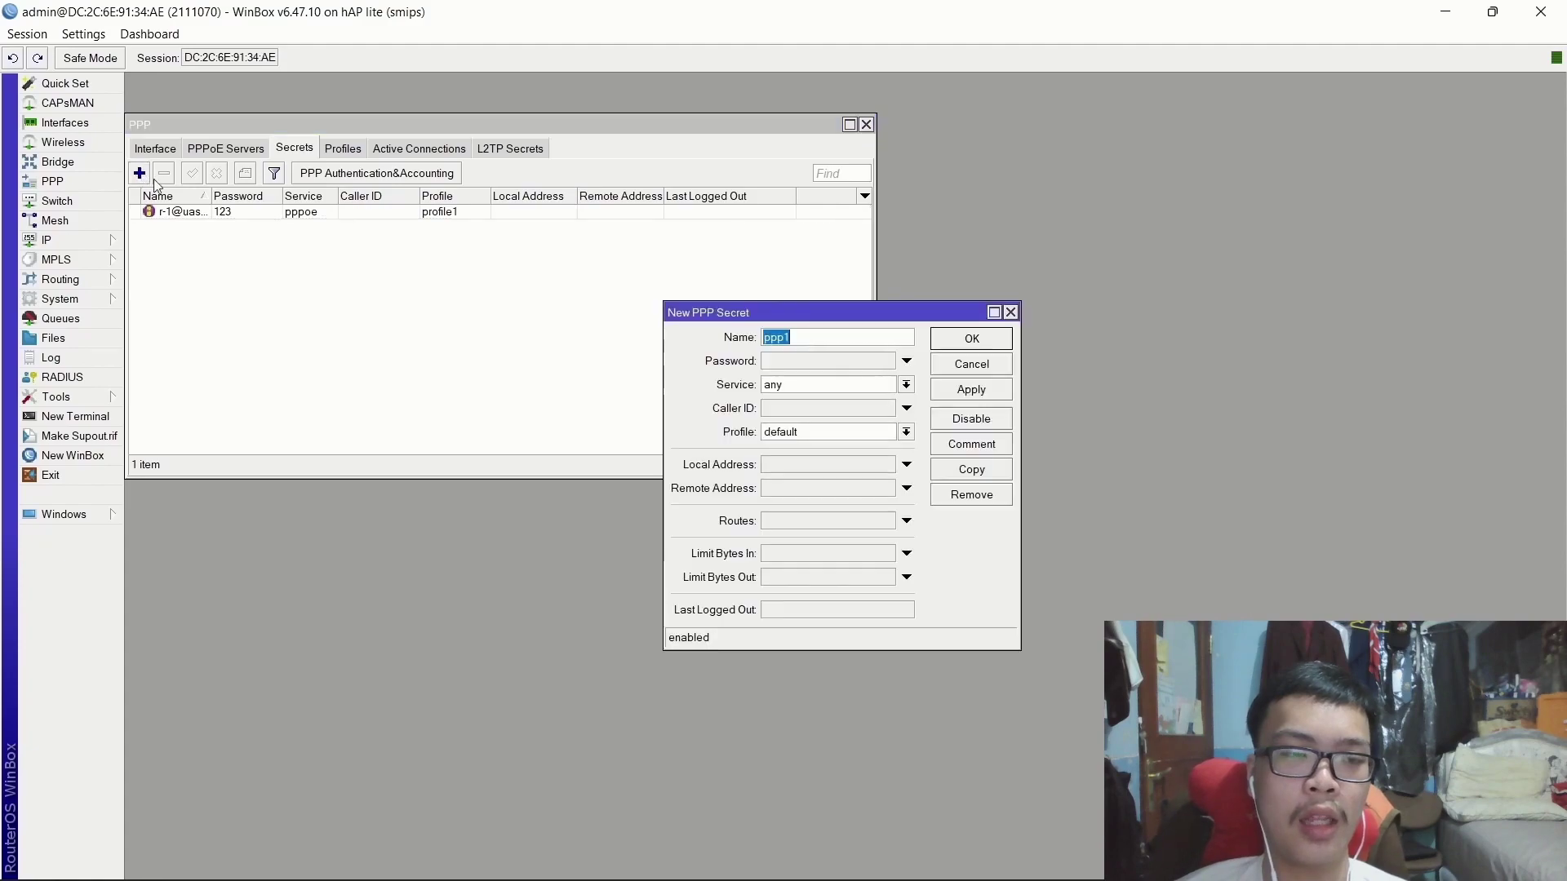
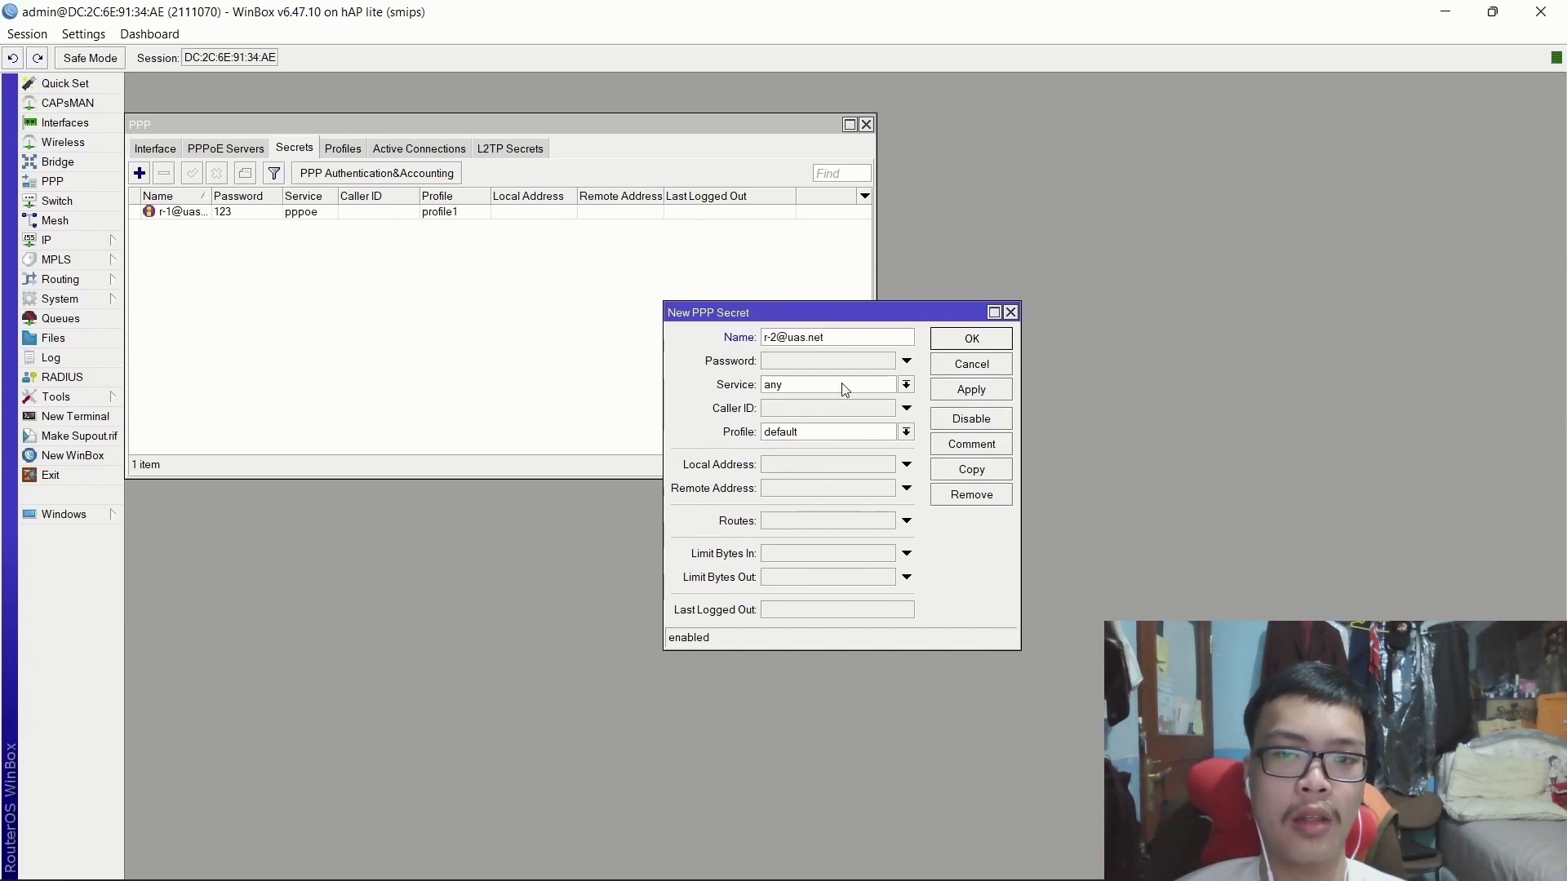
pyautogui.click(802, 361)
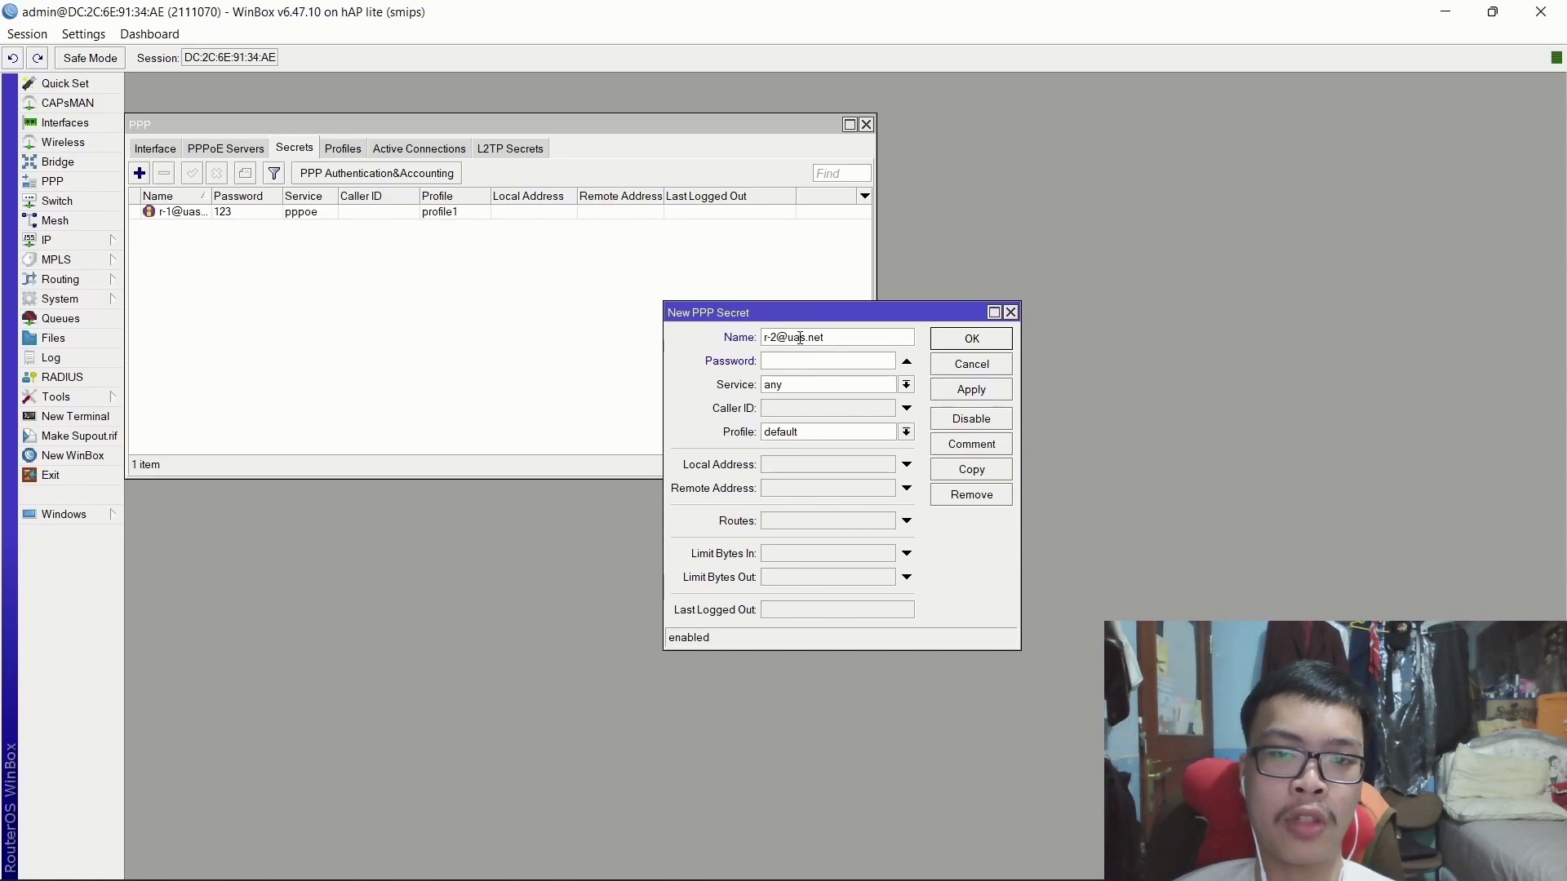
pyautogui.click(800, 387)
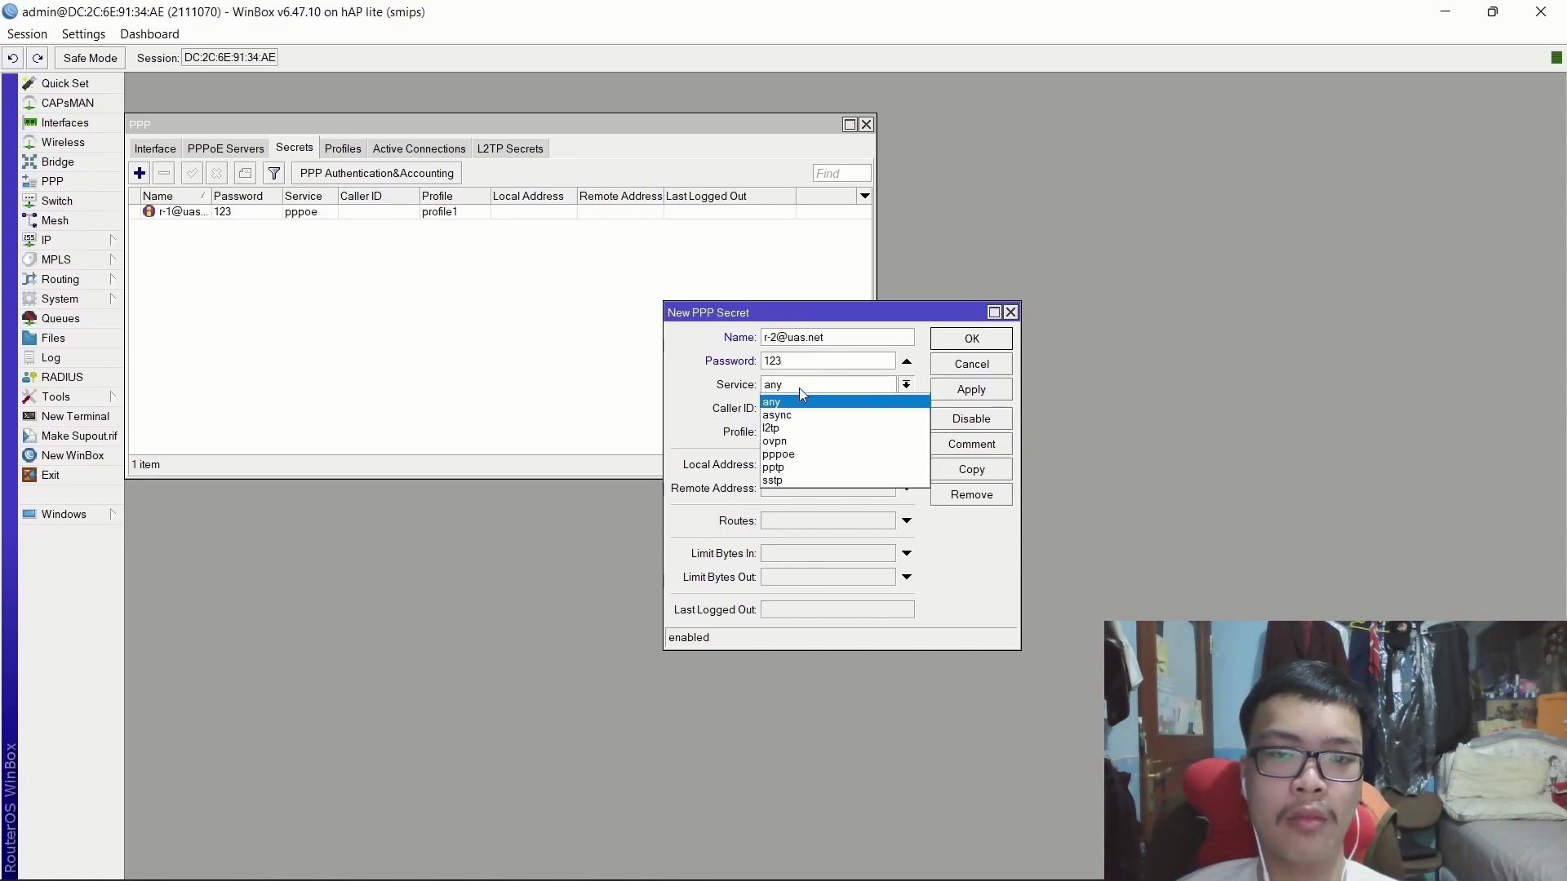
pyautogui.click(793, 439)
pyautogui.click(792, 434)
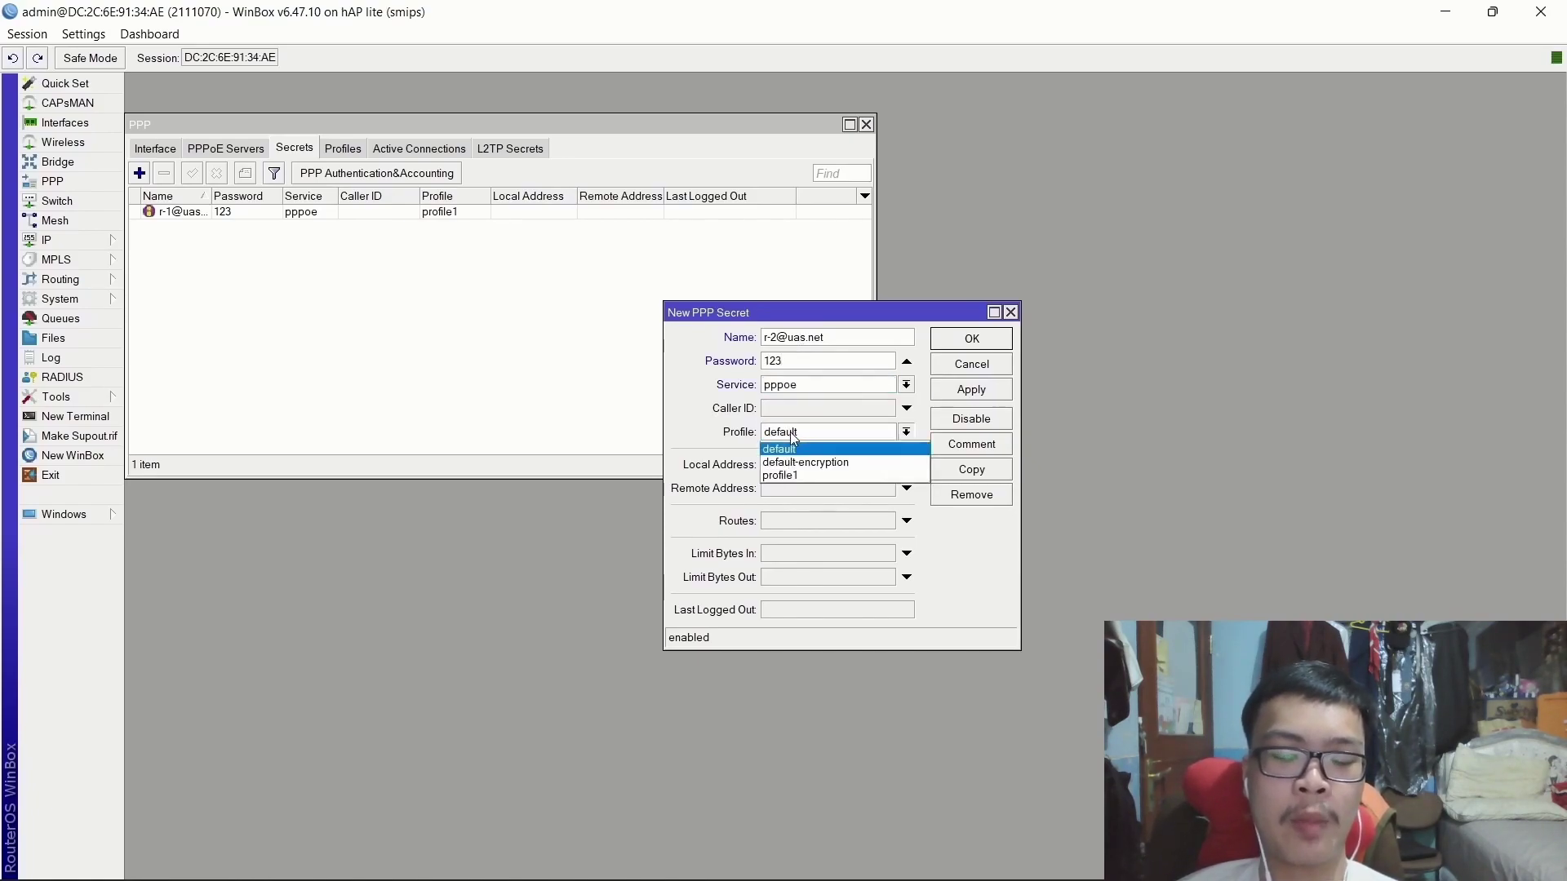
pyautogui.click(806, 477)
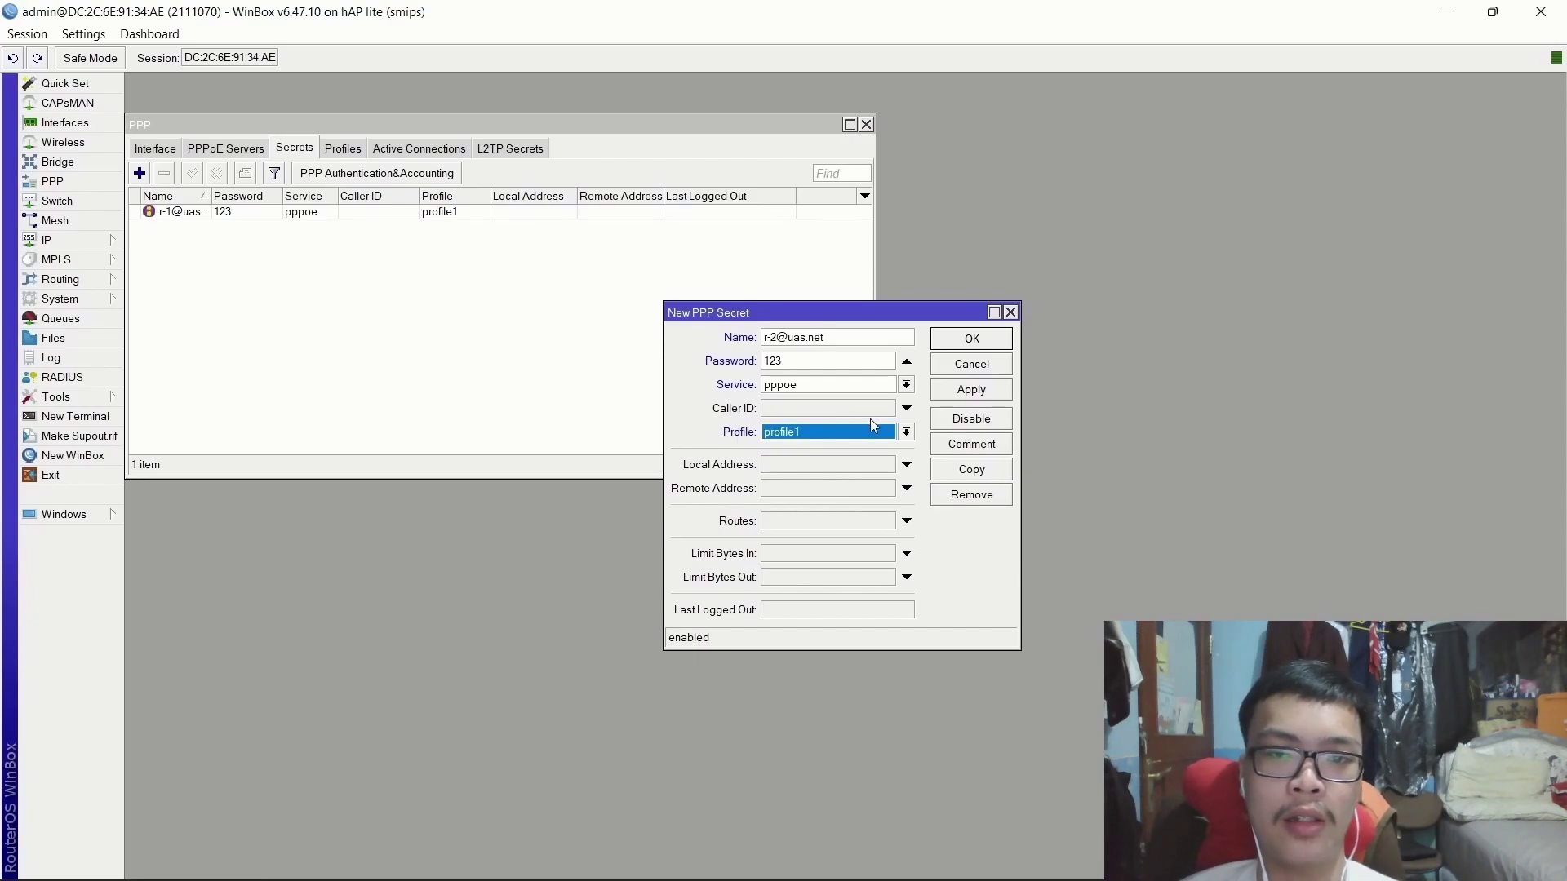
pyautogui.click(982, 391)
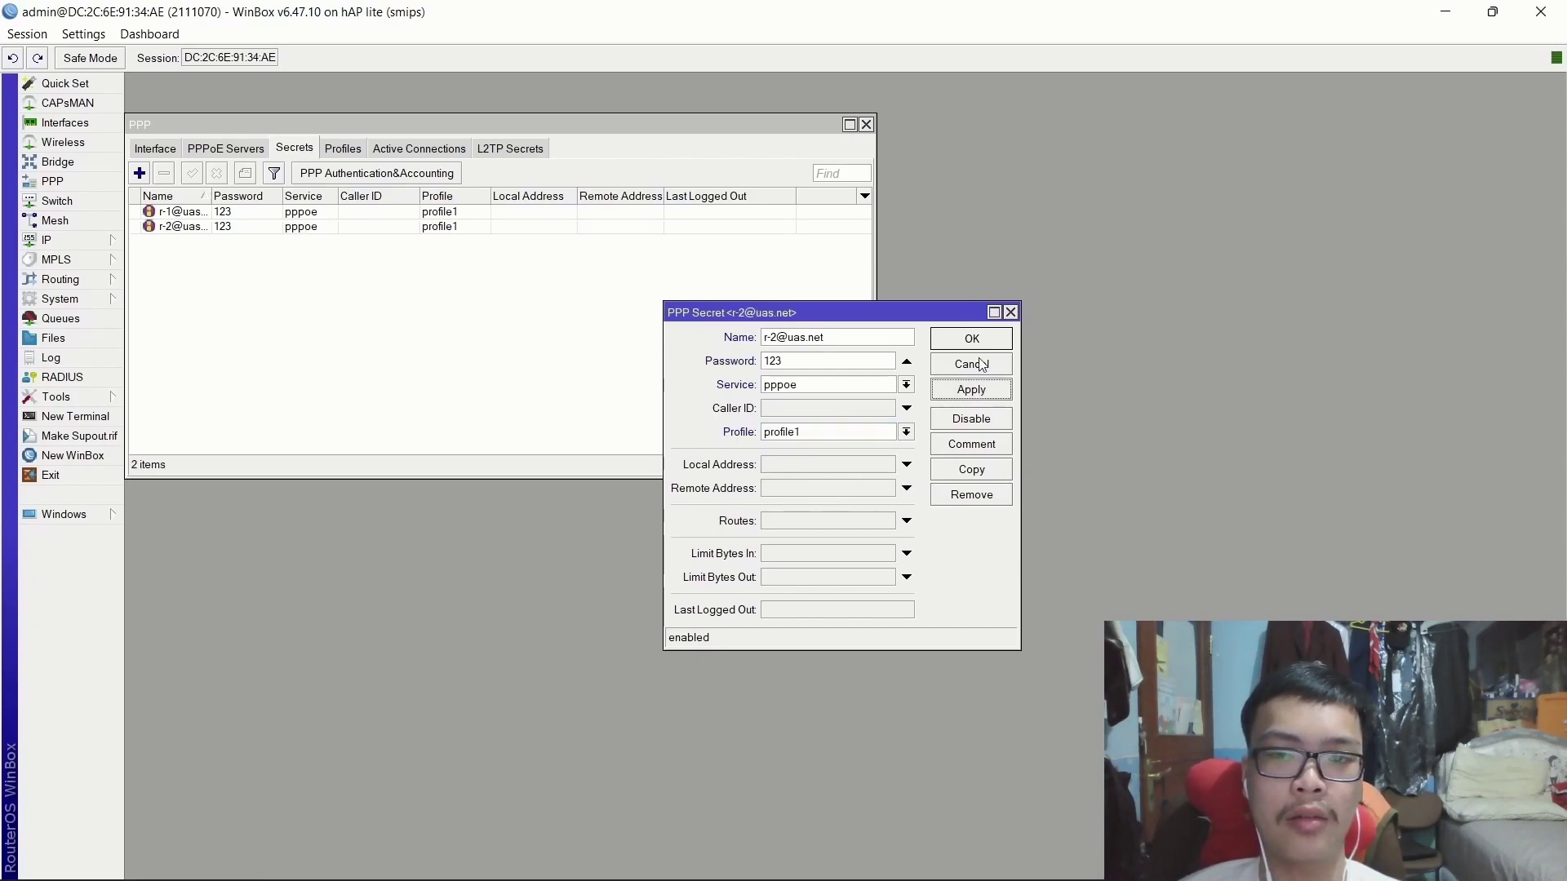
pyautogui.click(977, 345)
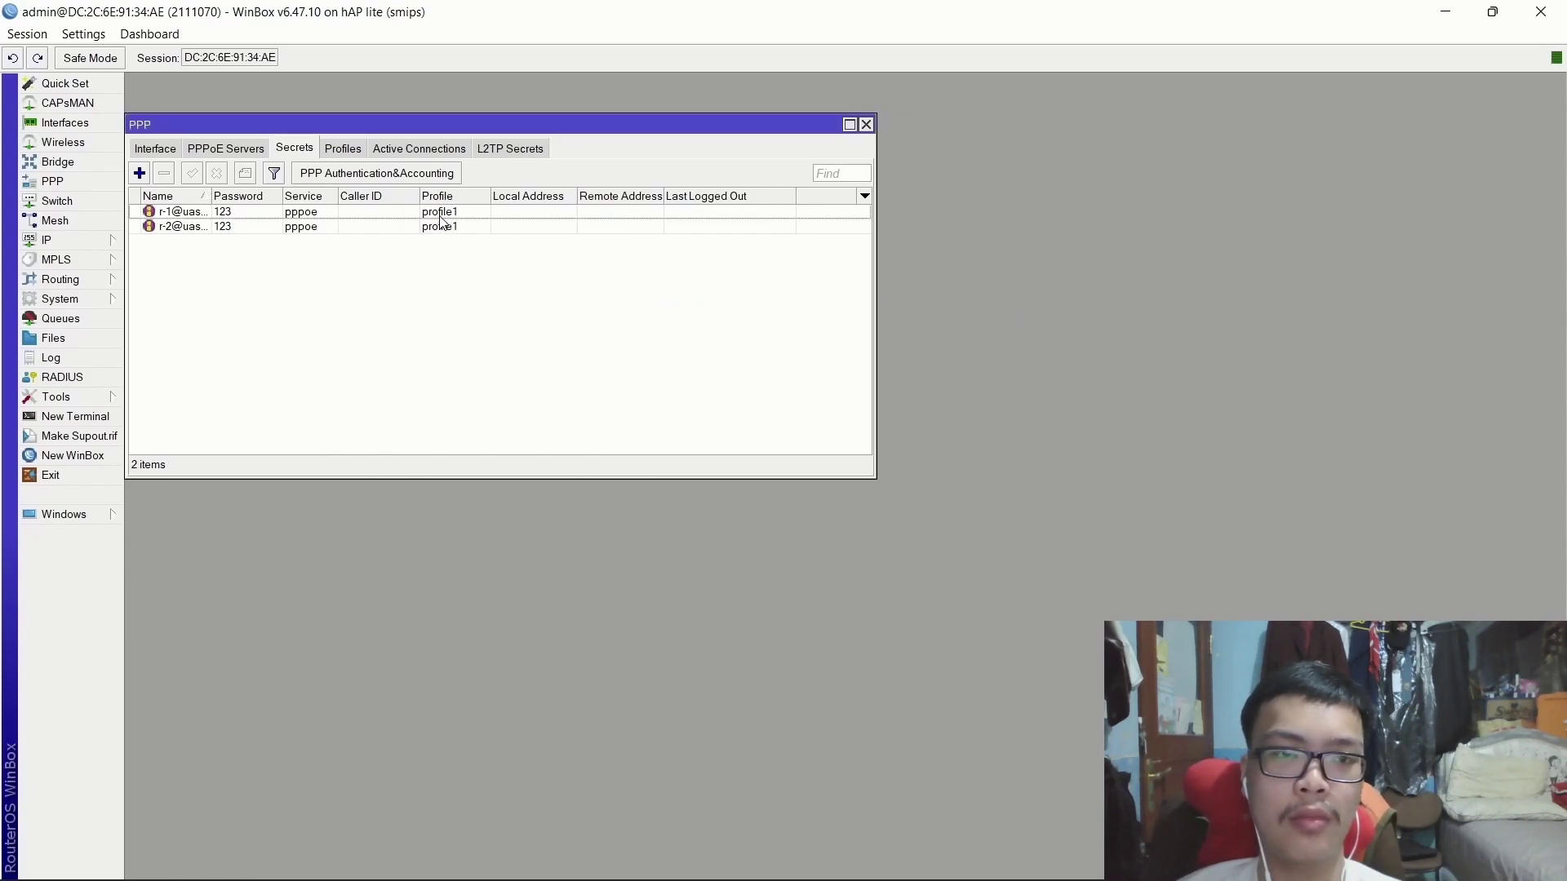
# Close PPP, then set the router DNS server to 8.8.8.8 with Allow Remote Requests enabled.
pyautogui.click(866, 124)
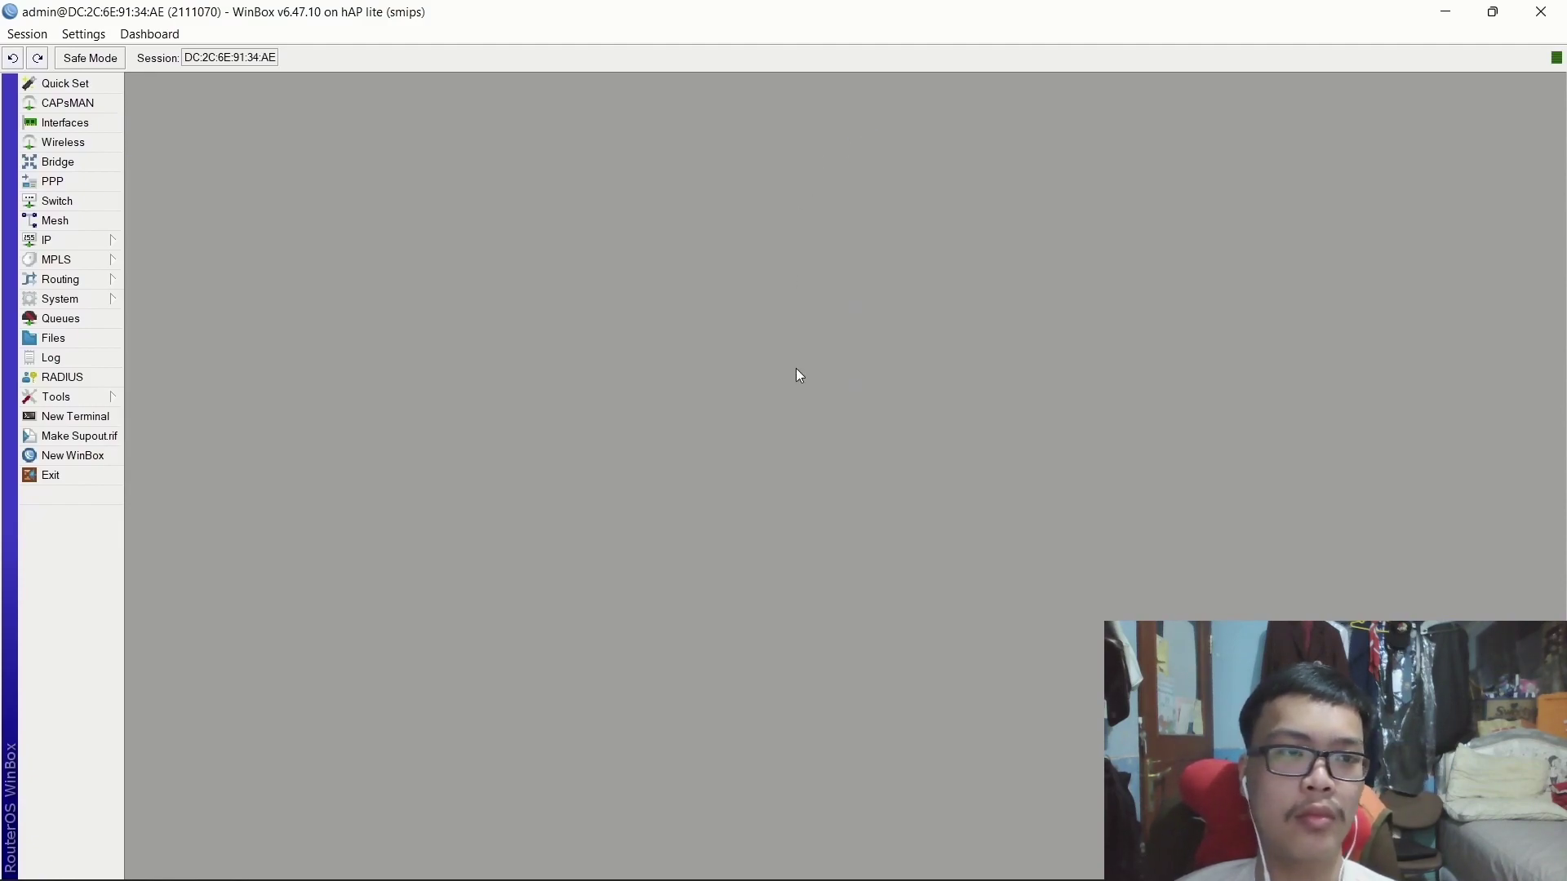
pyautogui.click(105, 239)
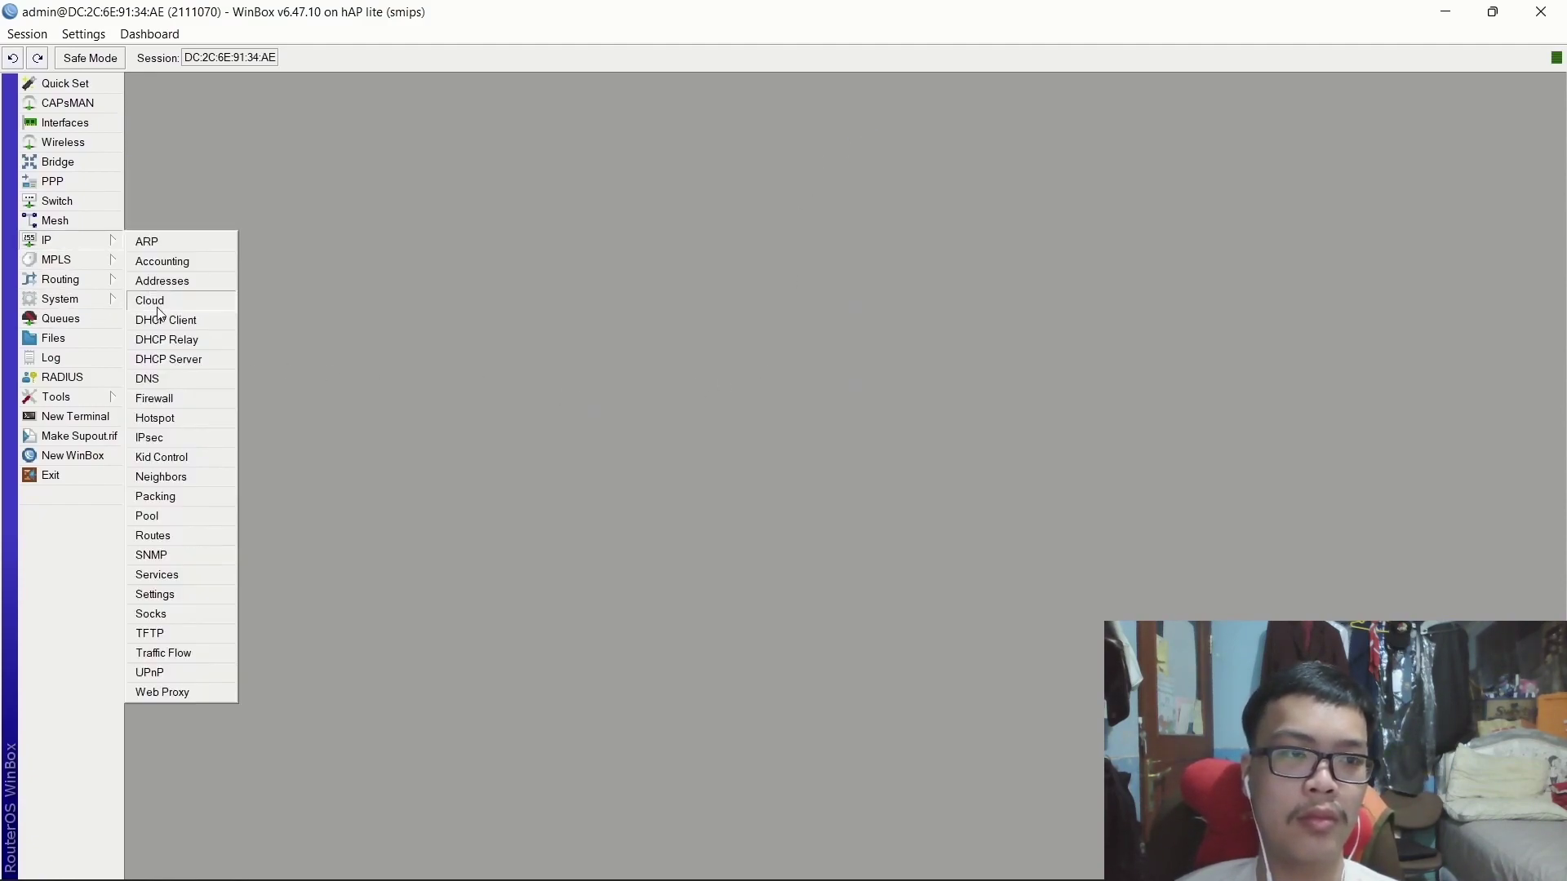
pyautogui.click(177, 382)
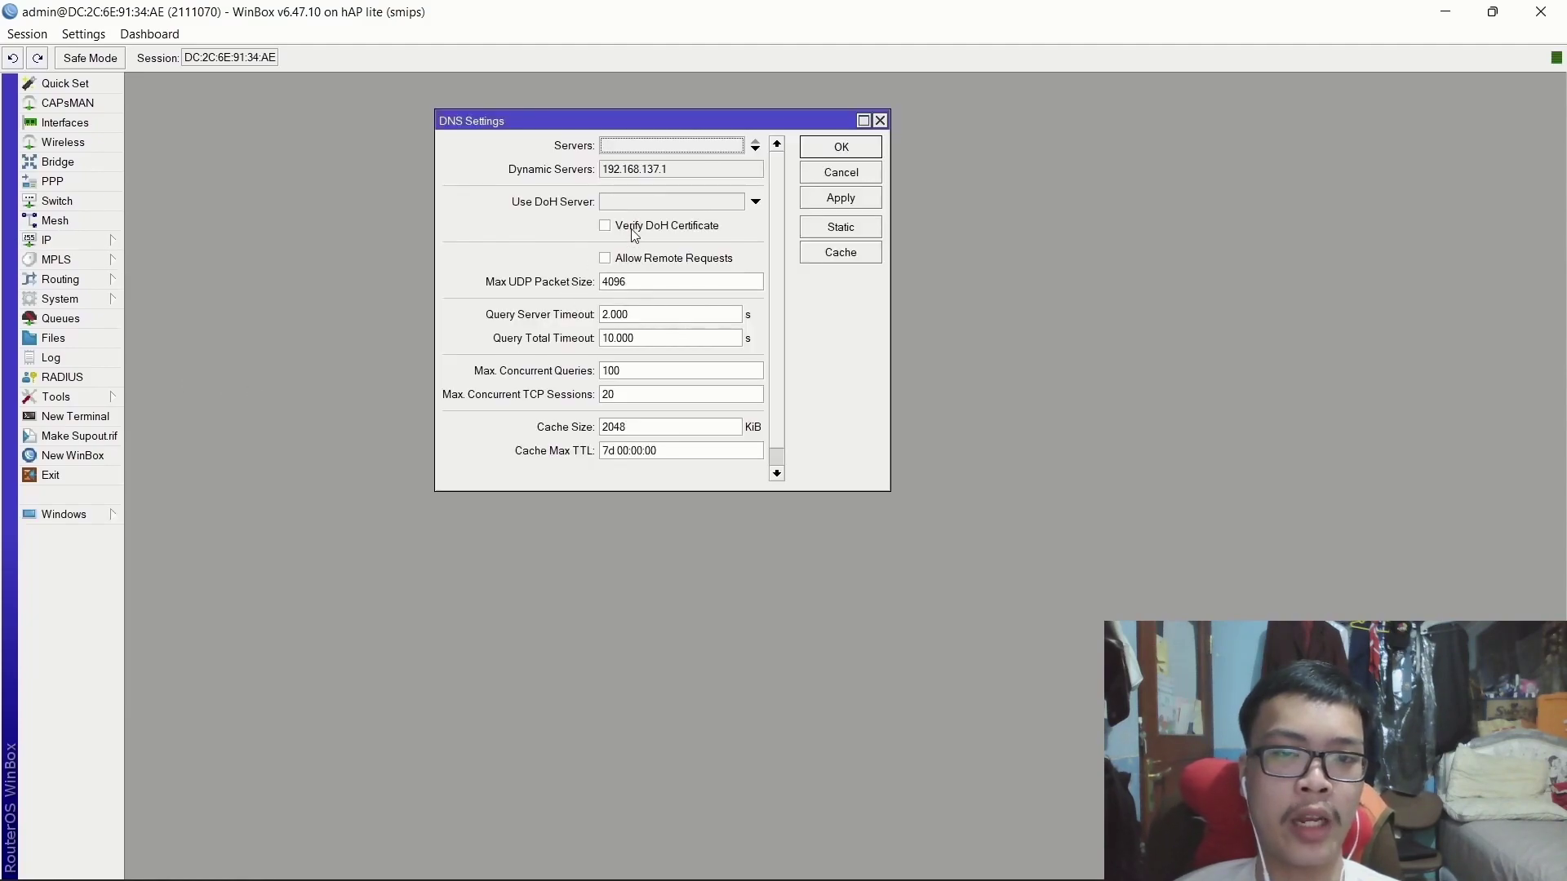
pyautogui.click(605, 257)
pyautogui.click(649, 143)
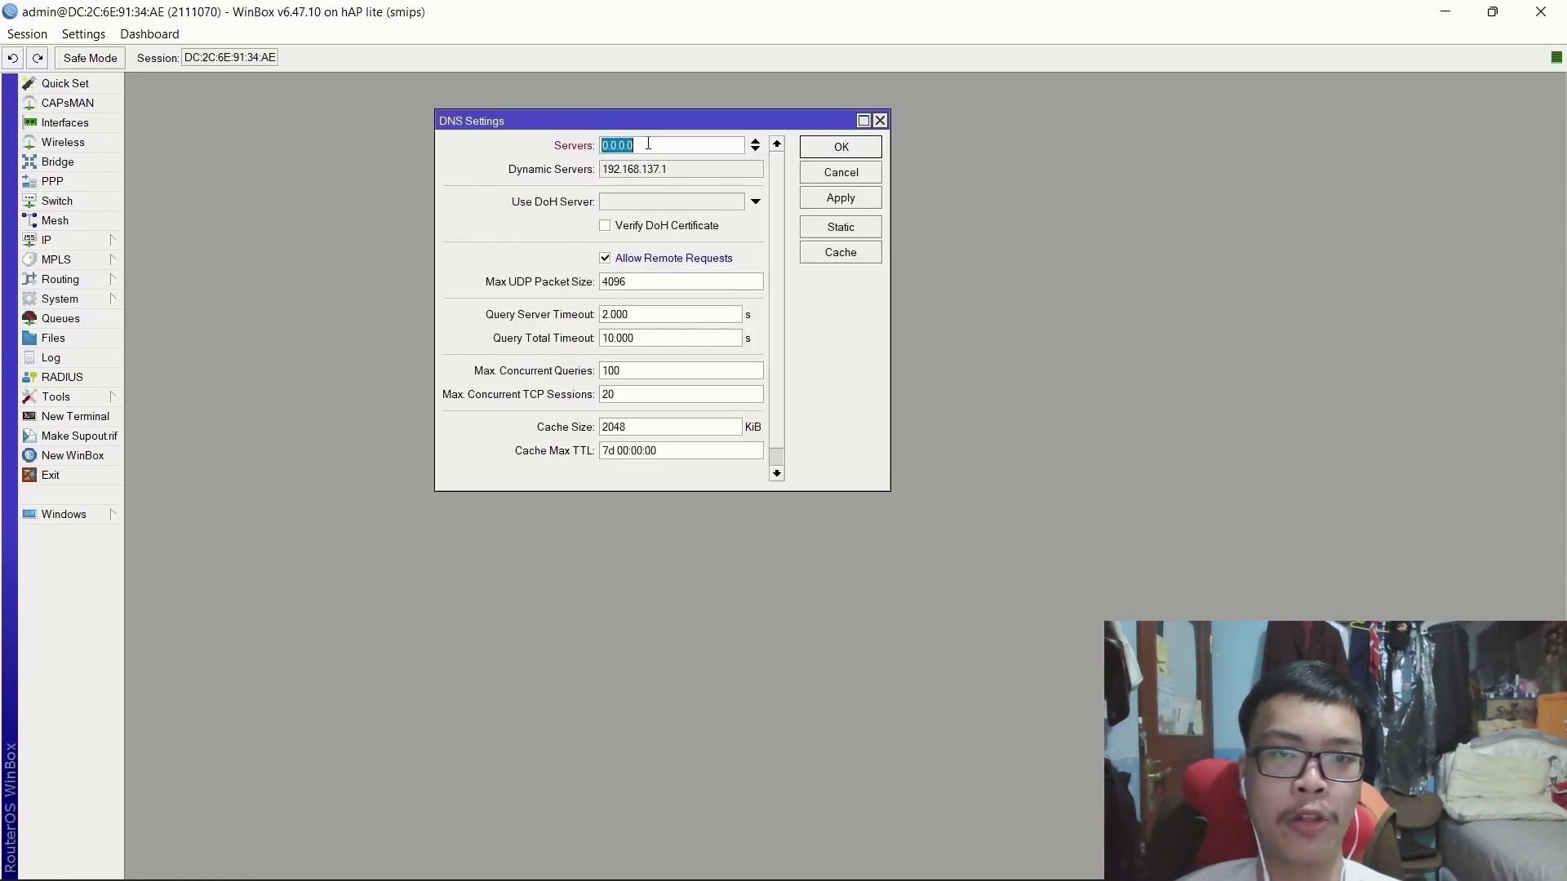
pyautogui.write('8.8.8.8')
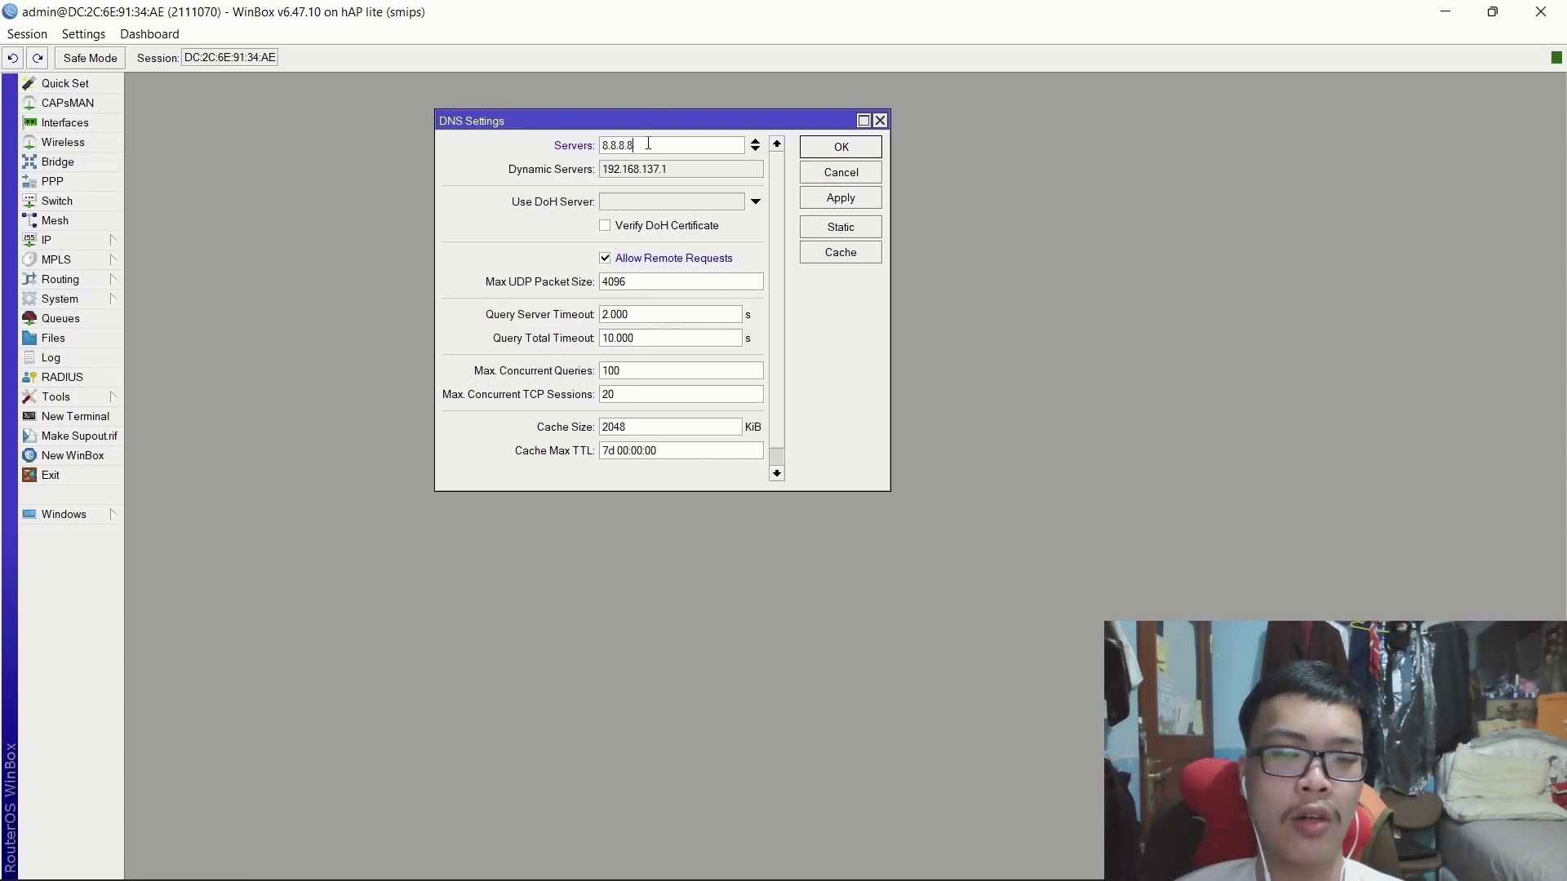
pyautogui.click(849, 211)
pyautogui.click(846, 155)
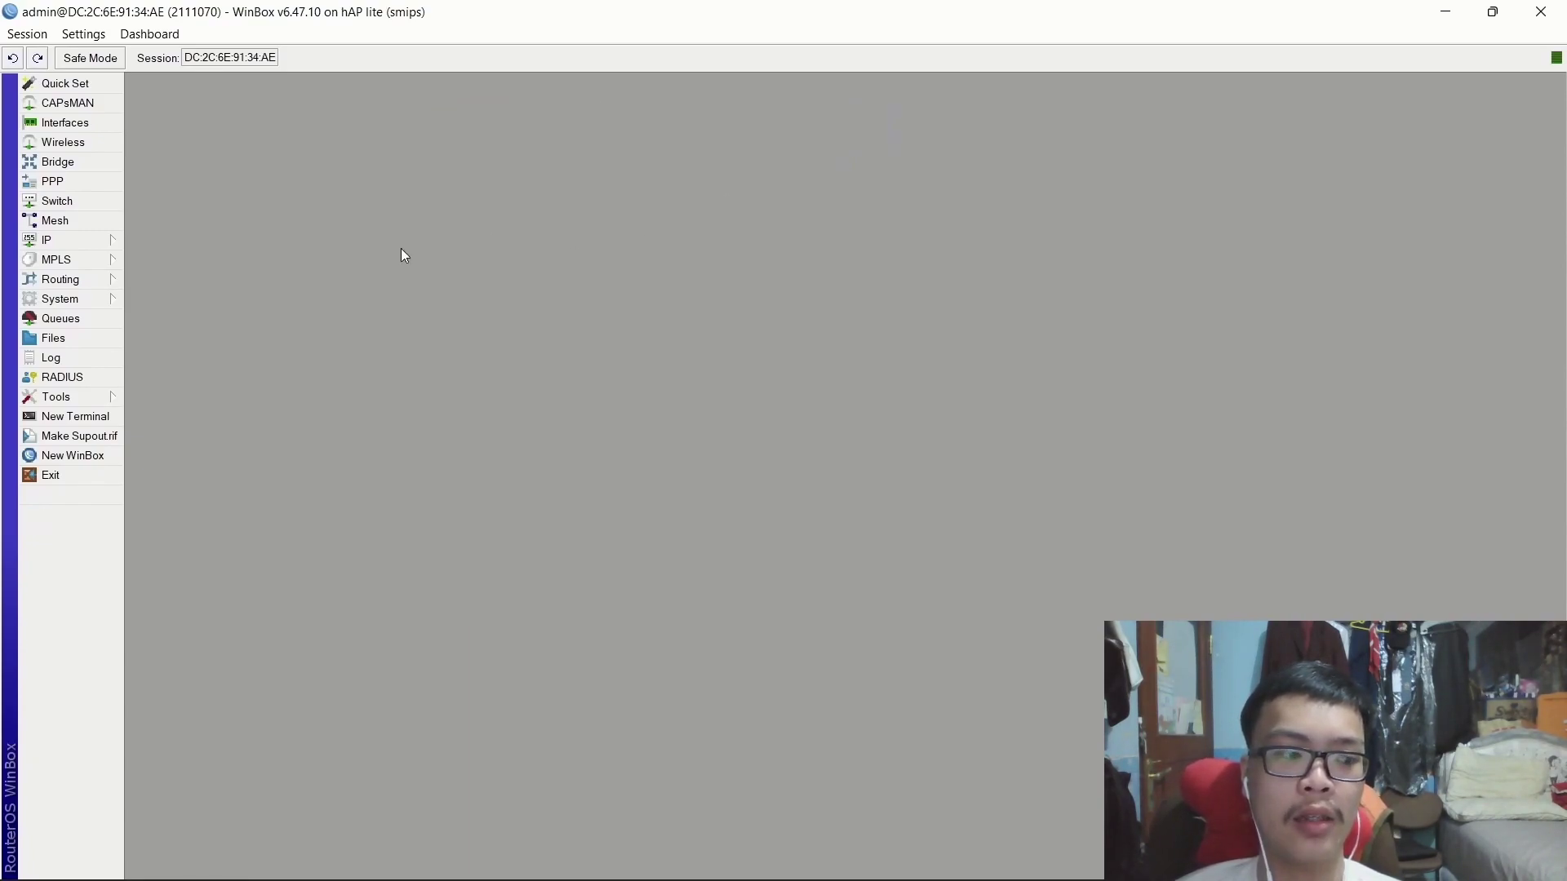
# Add a masquerade NAT rule with Out. Interface PPPoE-Client, then close the Firewall window.
pyautogui.click(71, 244)
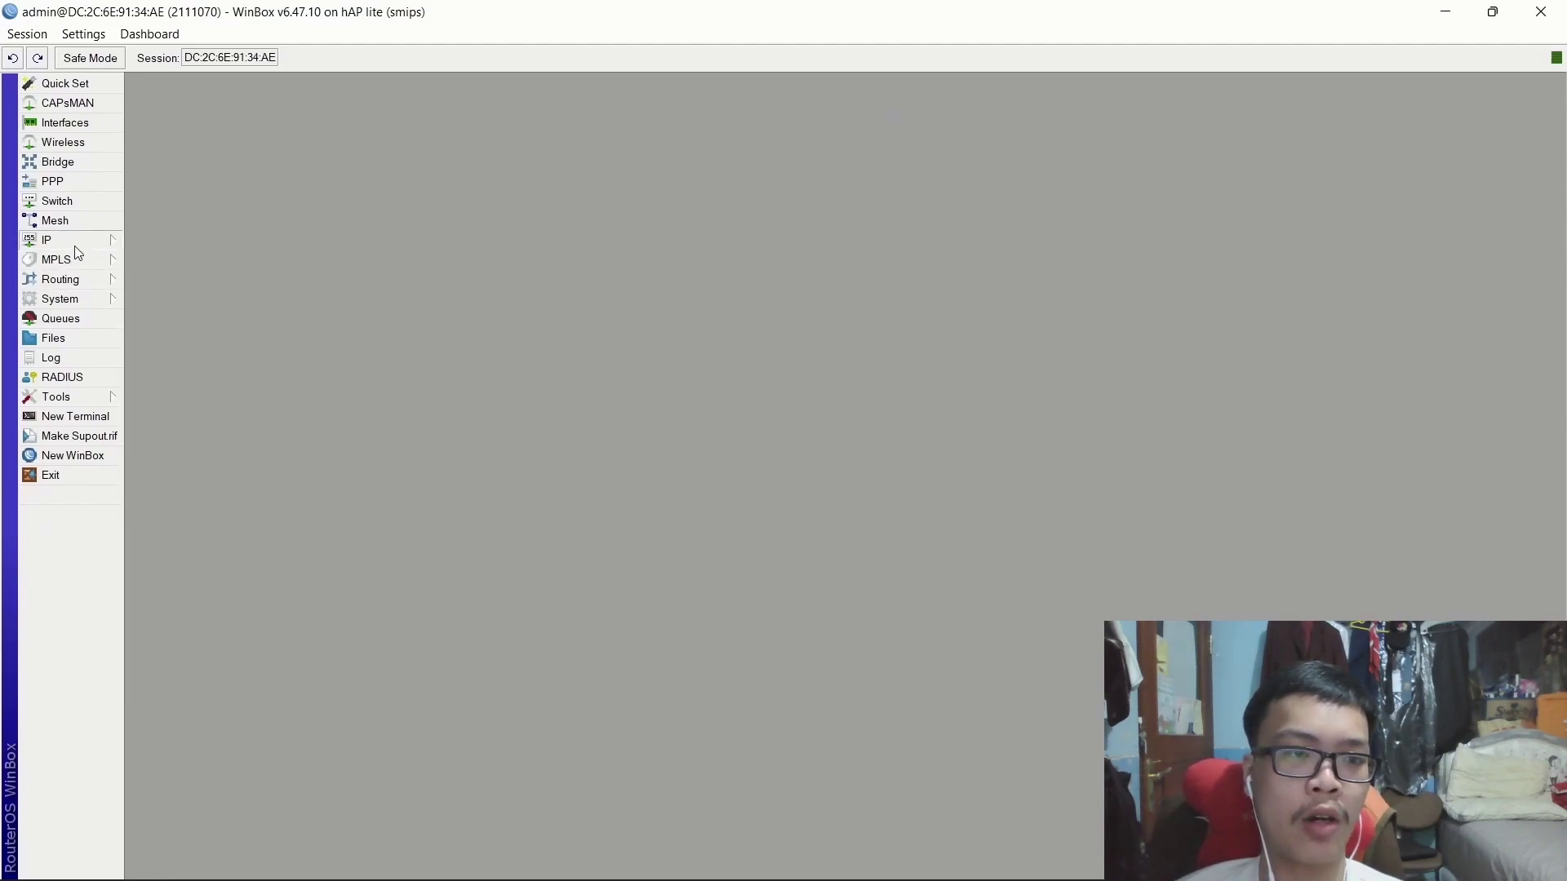
pyautogui.click(188, 399)
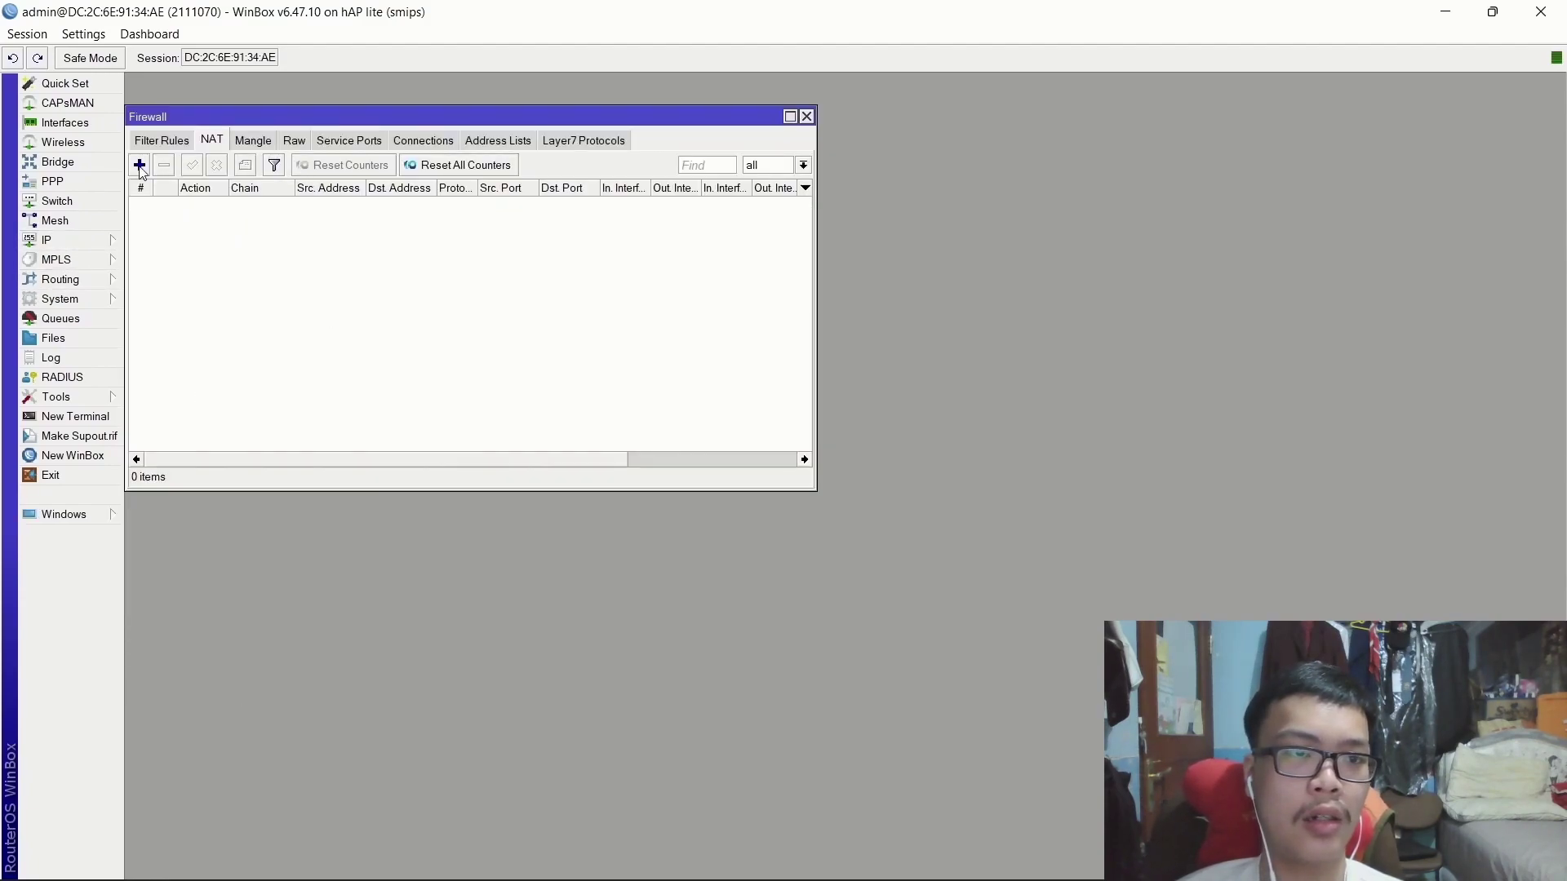
pyautogui.click(140, 166)
pyautogui.click(508, 137)
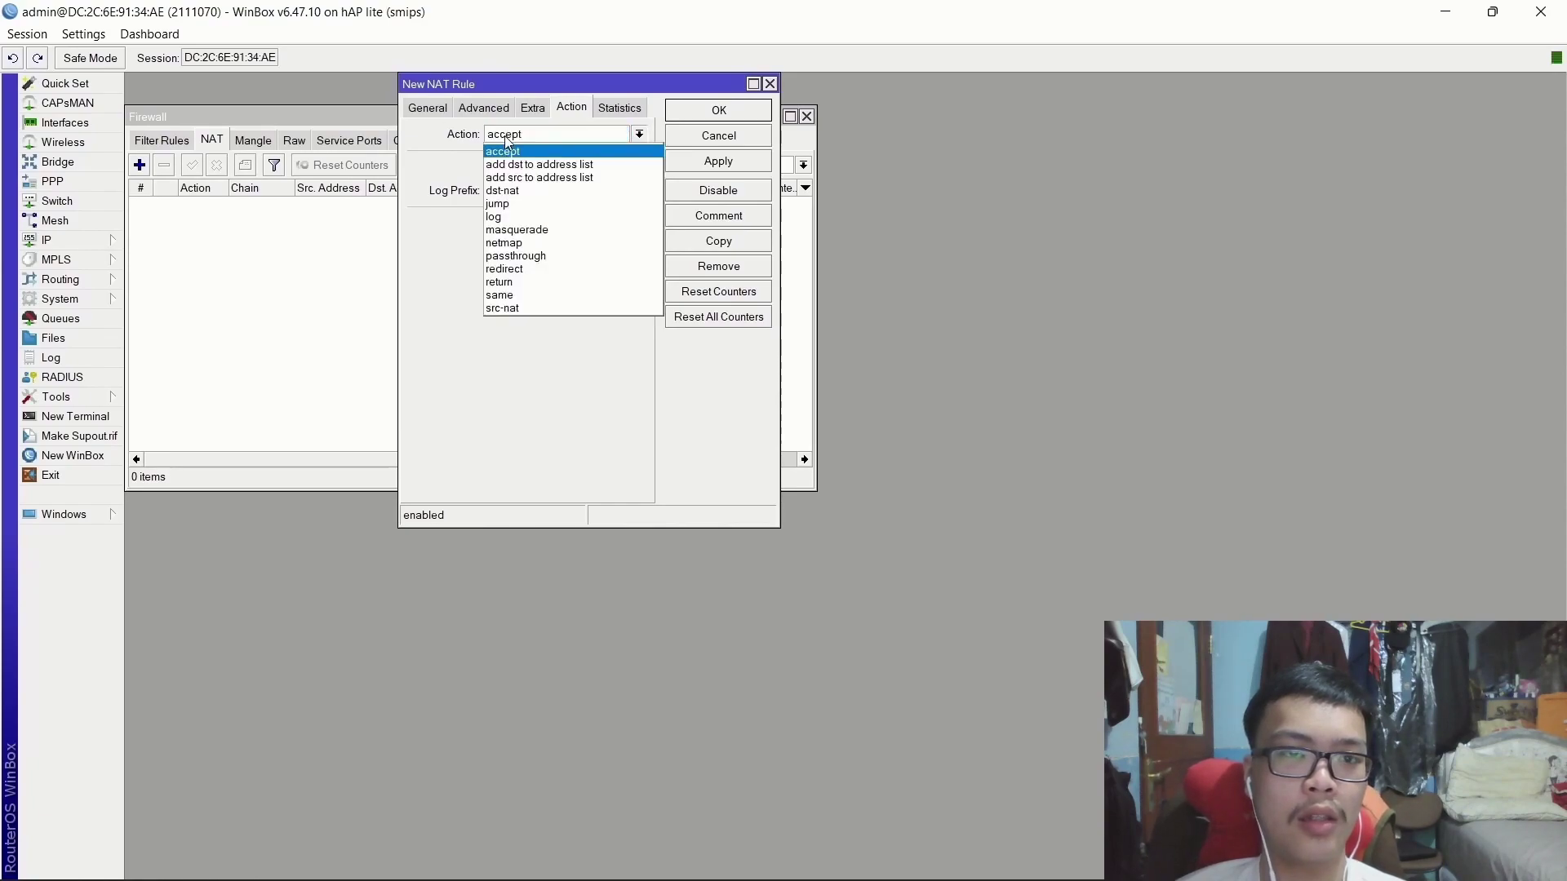
pyautogui.click(520, 230)
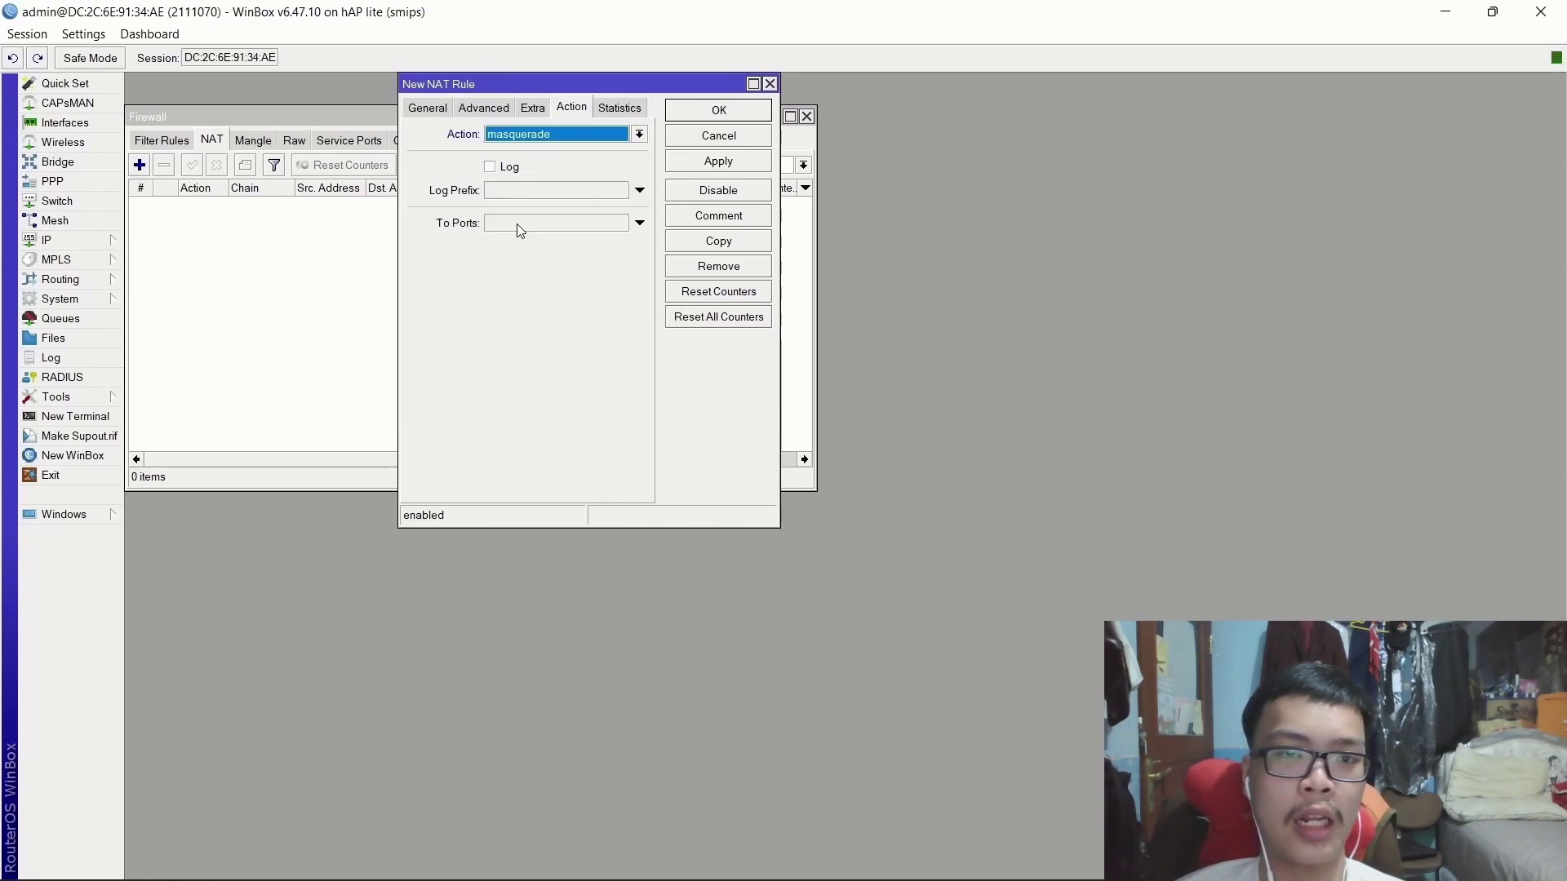
pyautogui.click(426, 108)
pyautogui.click(513, 331)
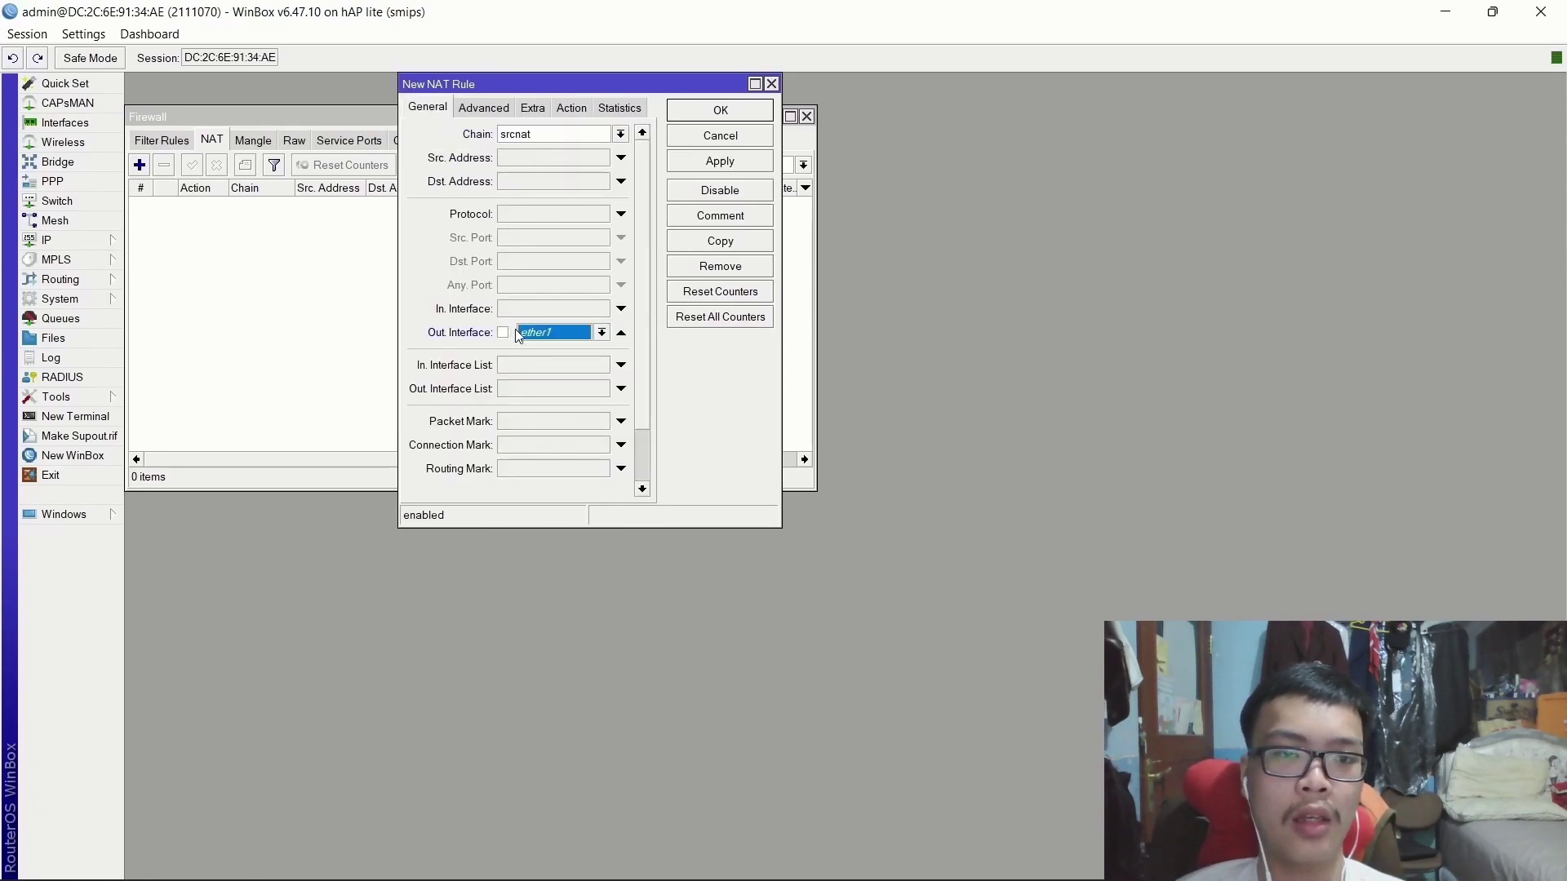
pyautogui.click(547, 334)
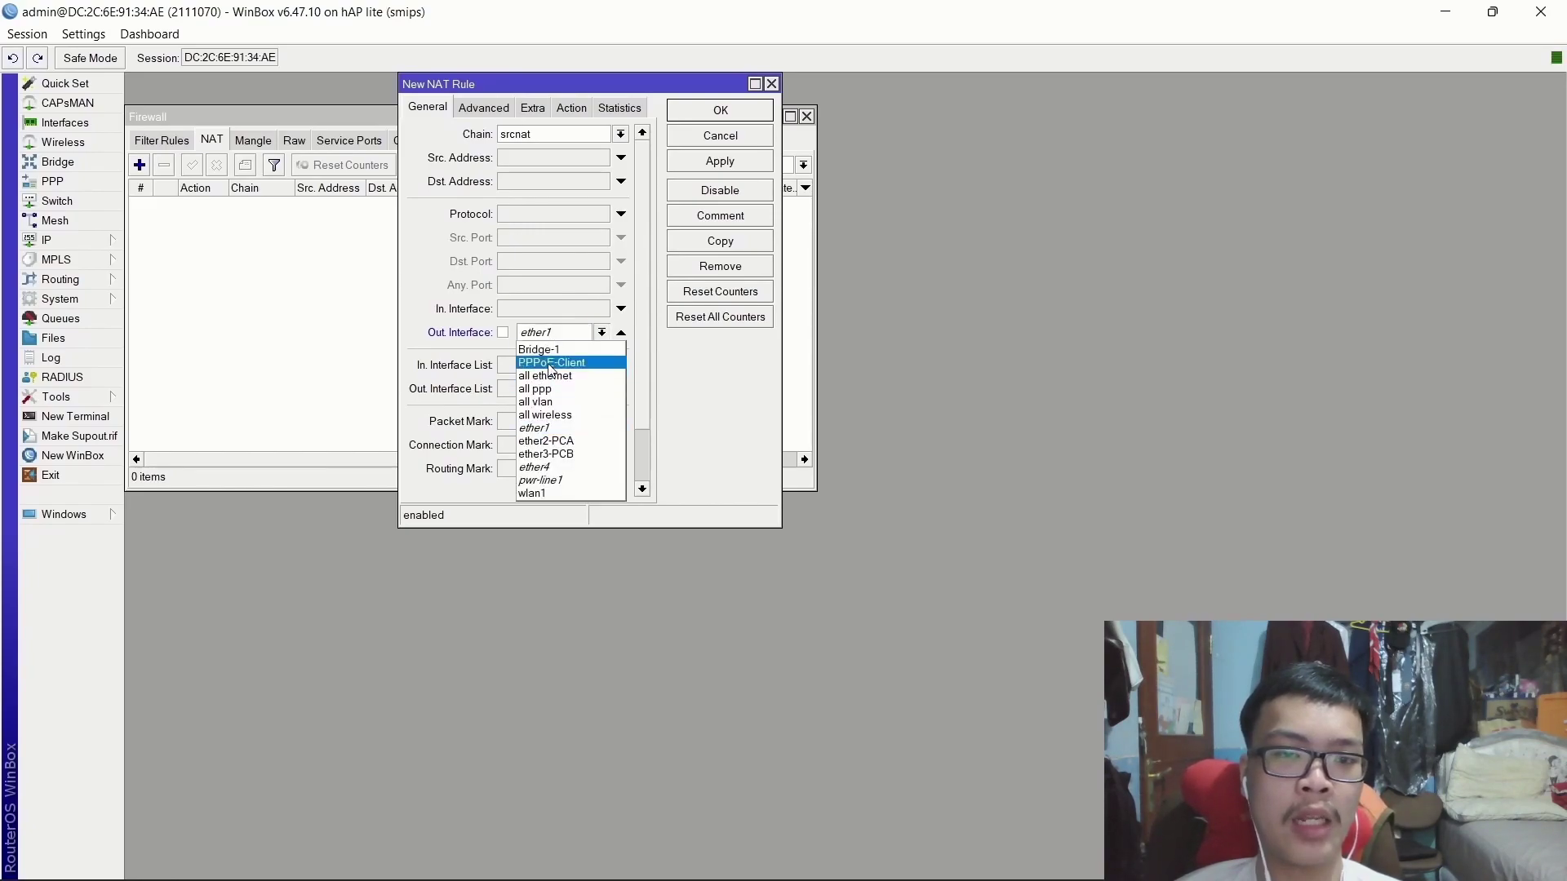
pyautogui.click(532, 363)
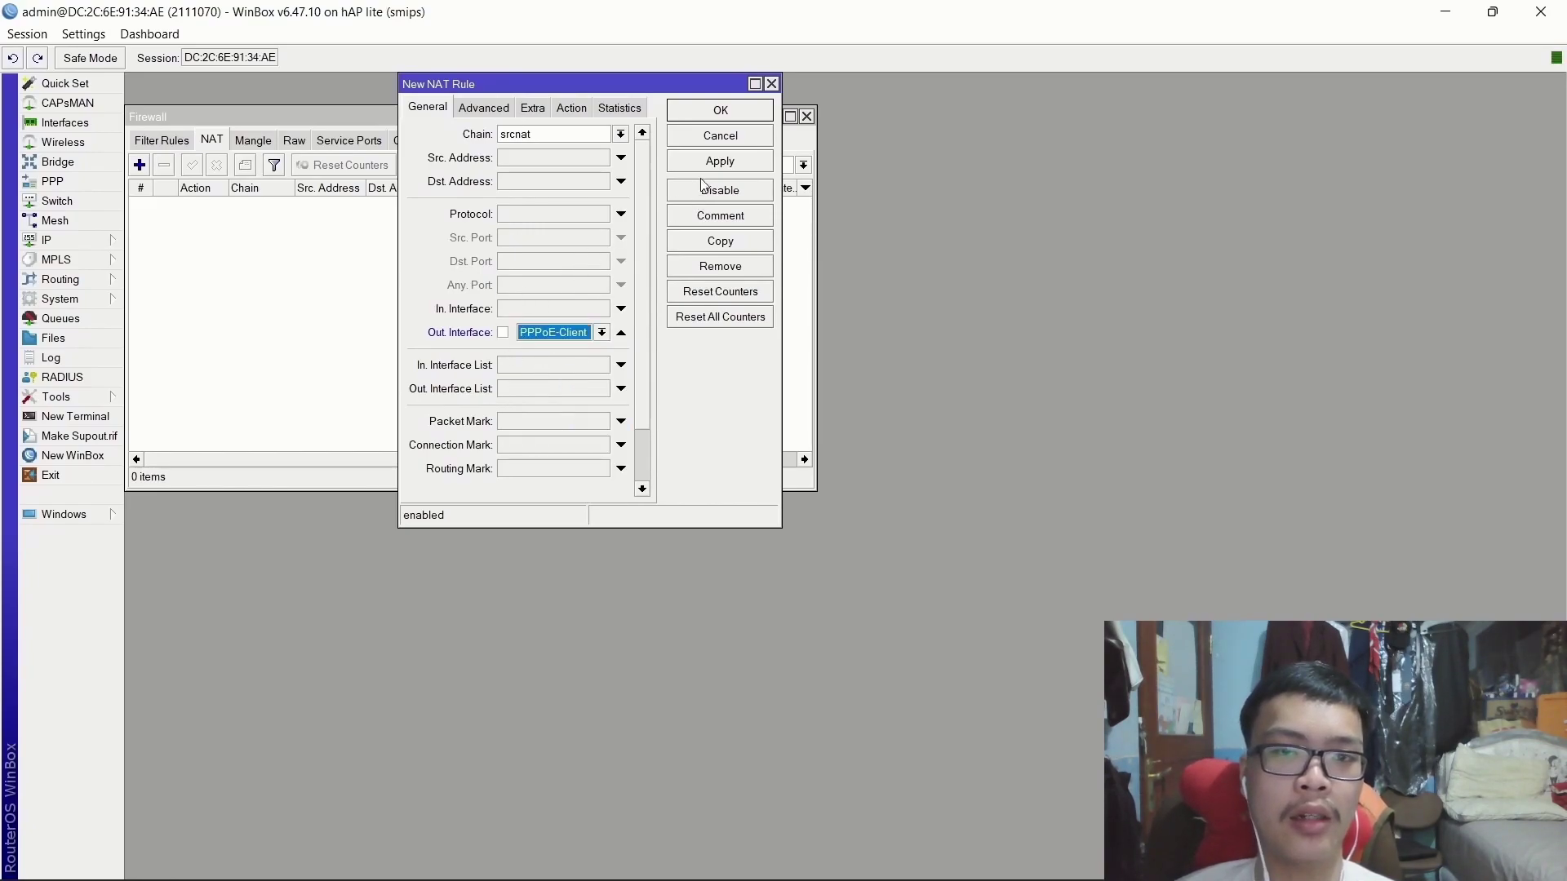
pyautogui.click(733, 162)
pyautogui.click(739, 113)
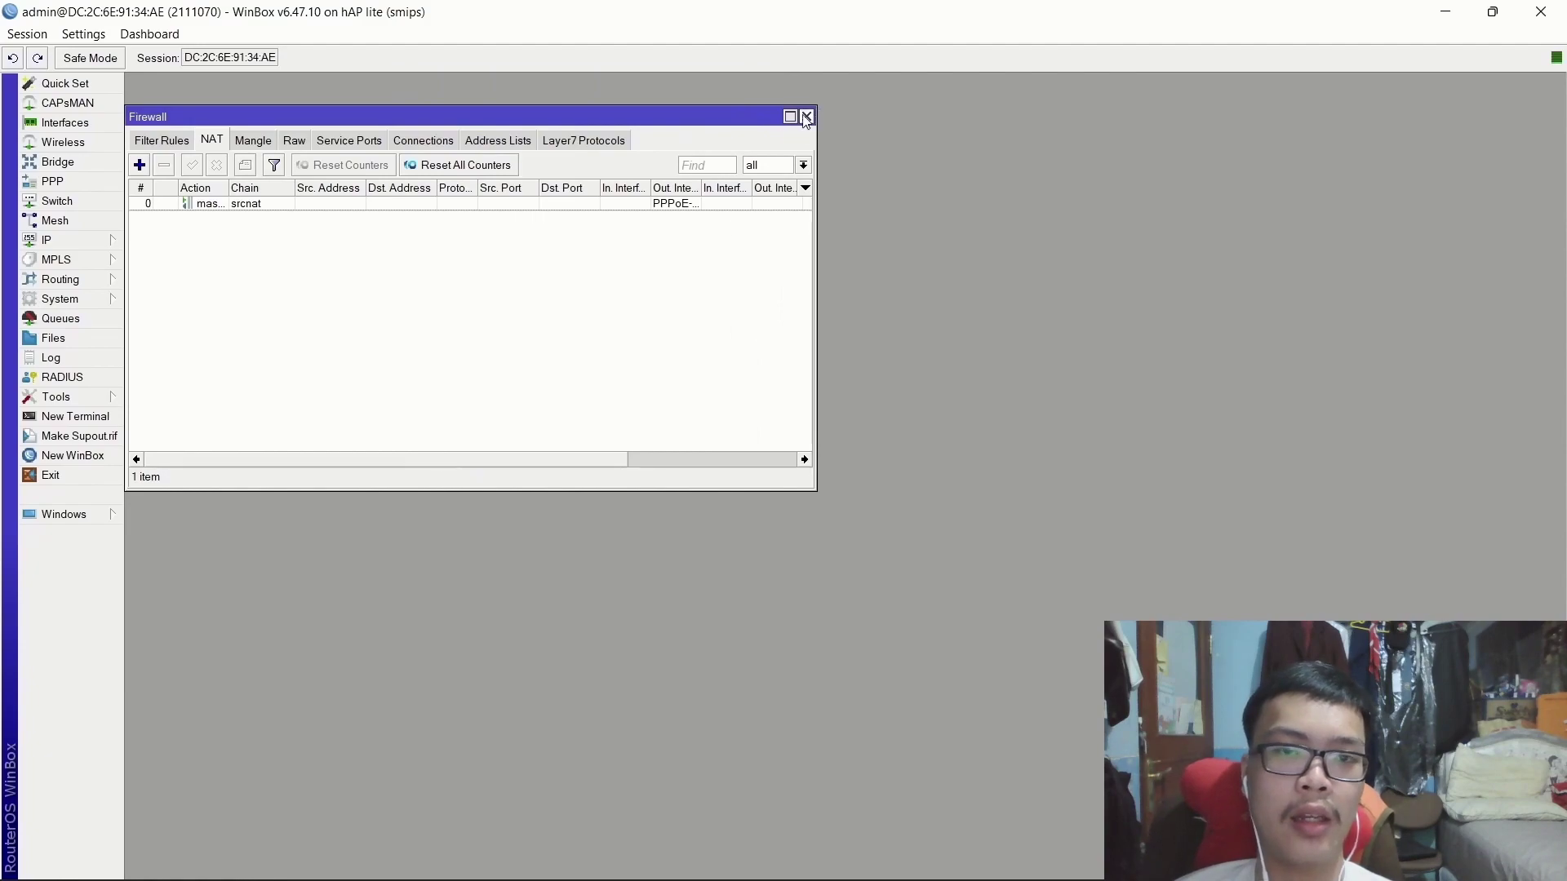
pyautogui.click(806, 117)
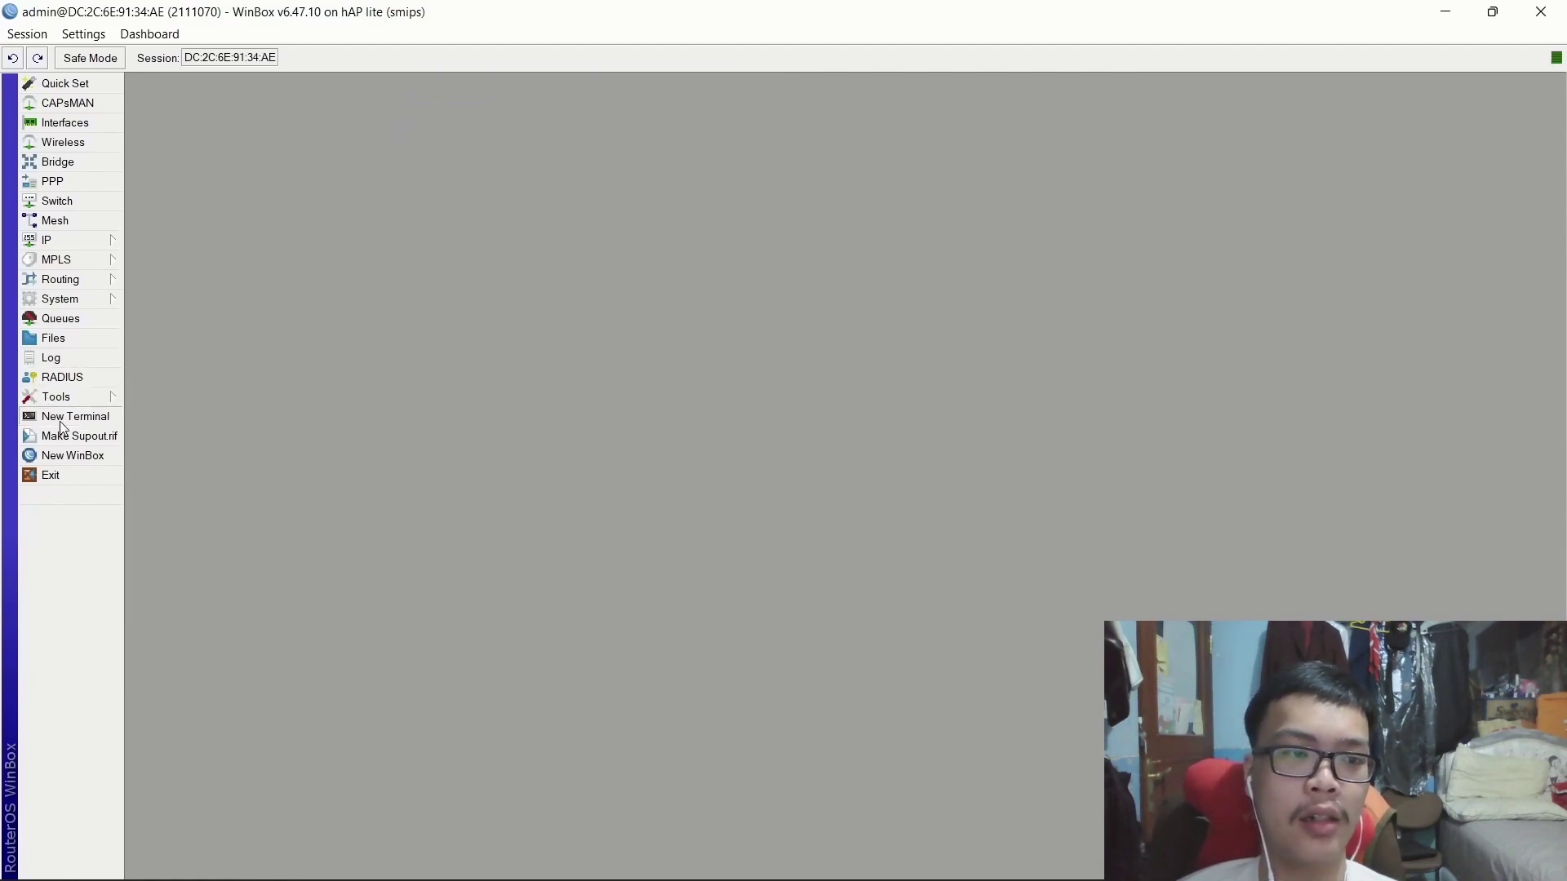
pyautogui.click(75, 416)
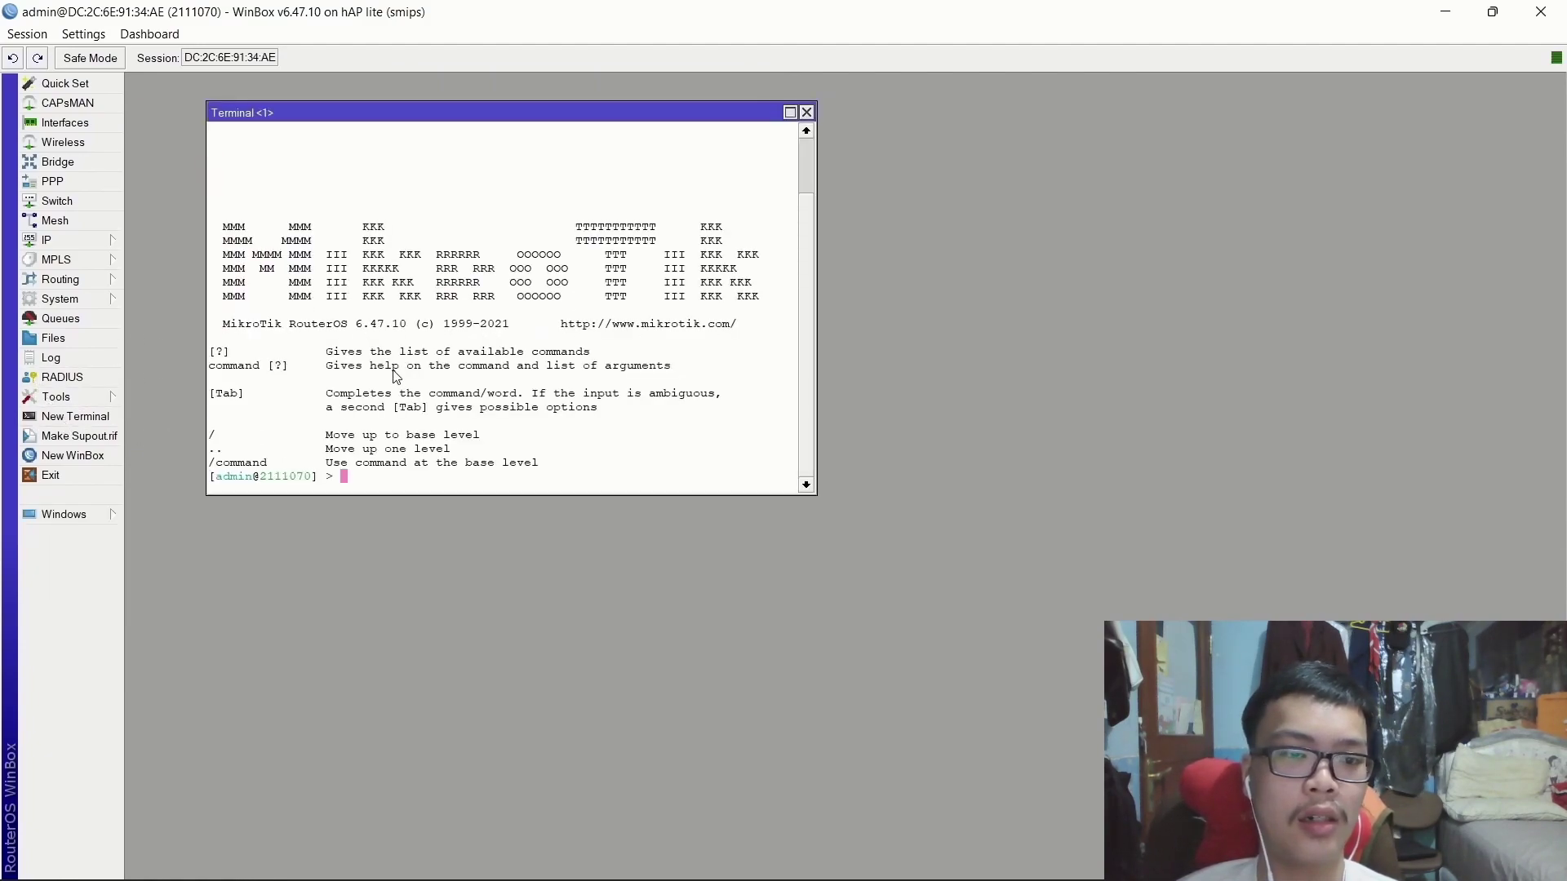
pyautogui.write('ping google.com')
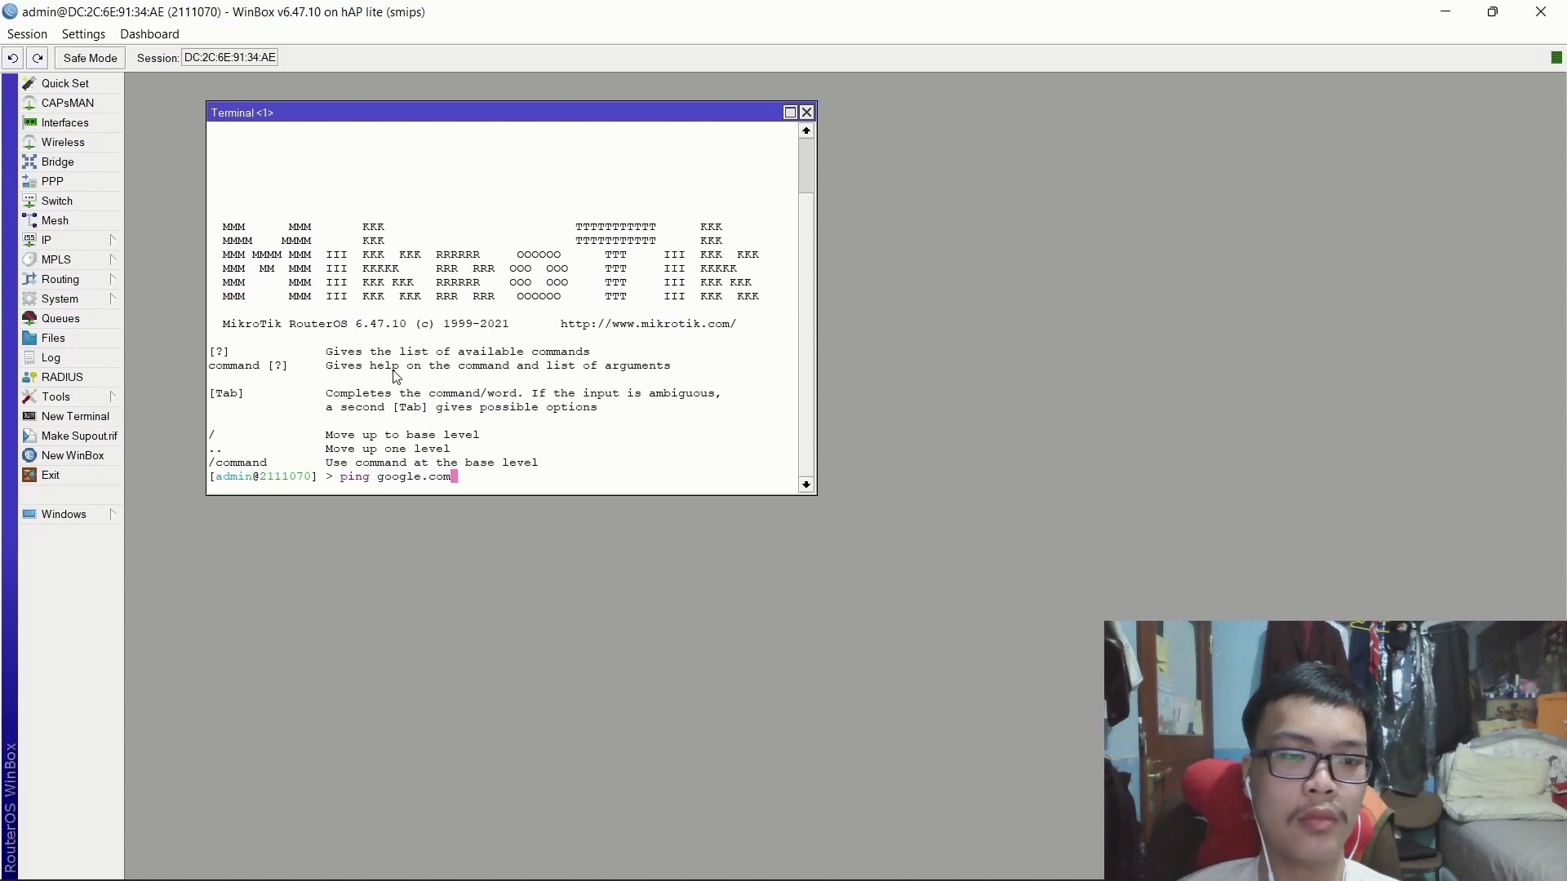
pyautogui.press('Return')
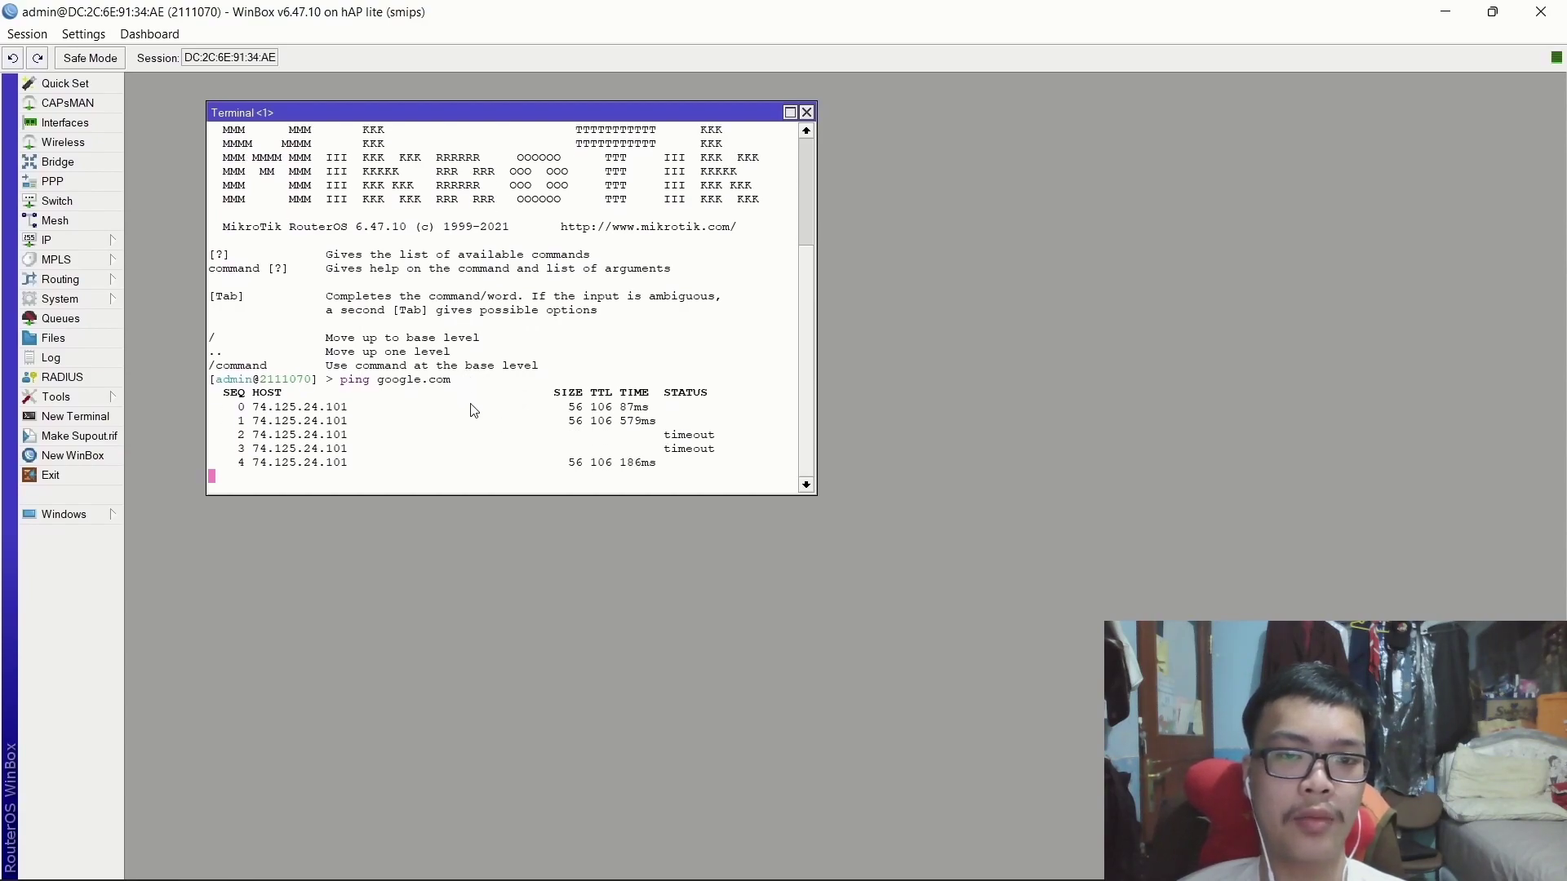
pyautogui.hotkey('ctrl', 'c')
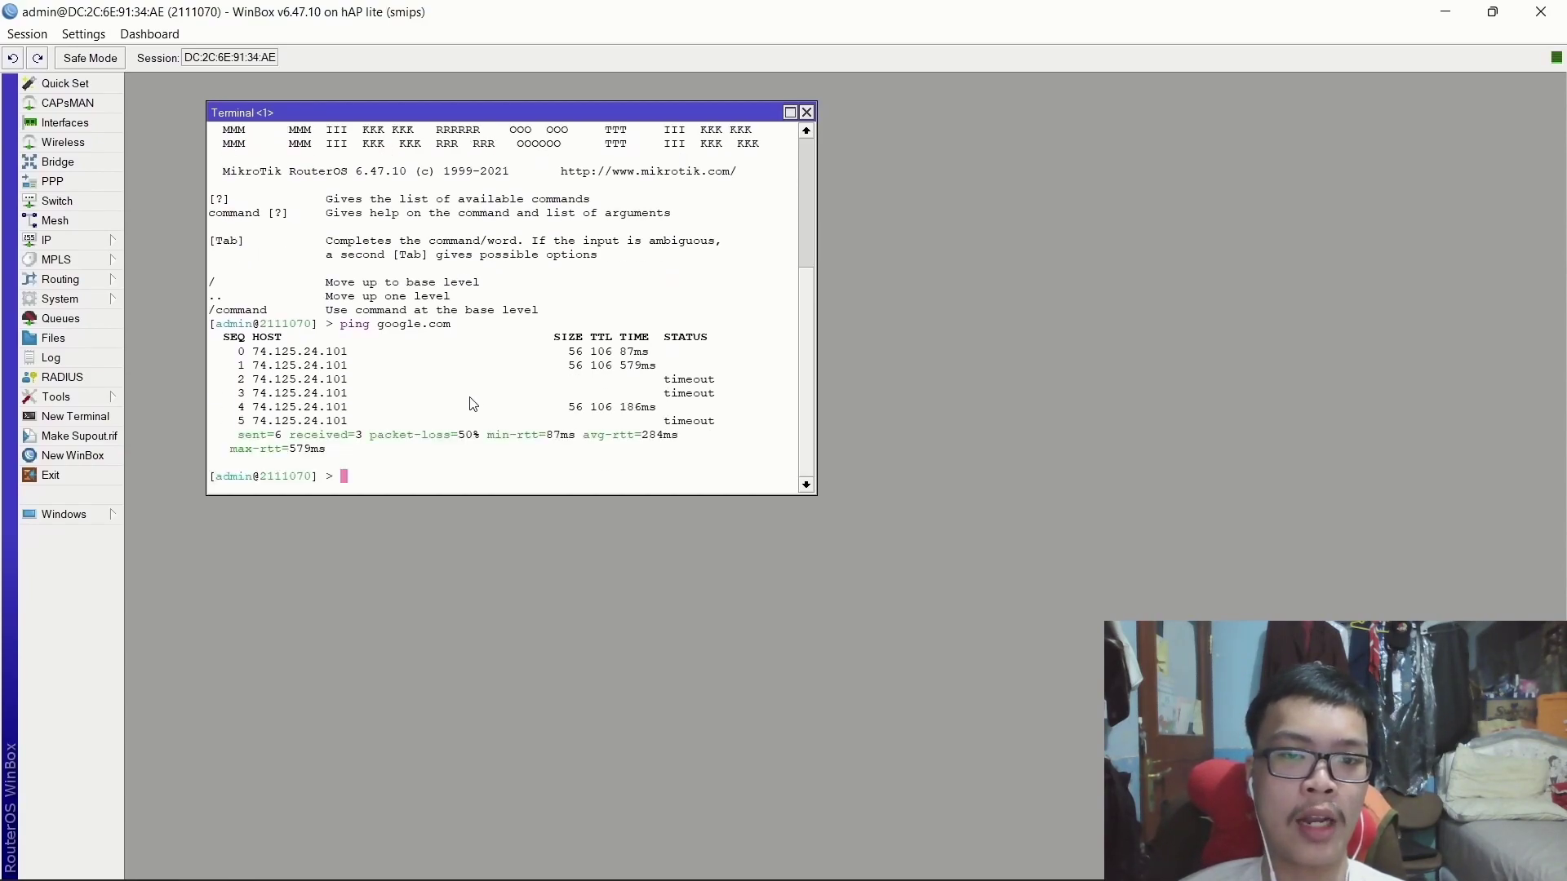
pyautogui.press('Return')
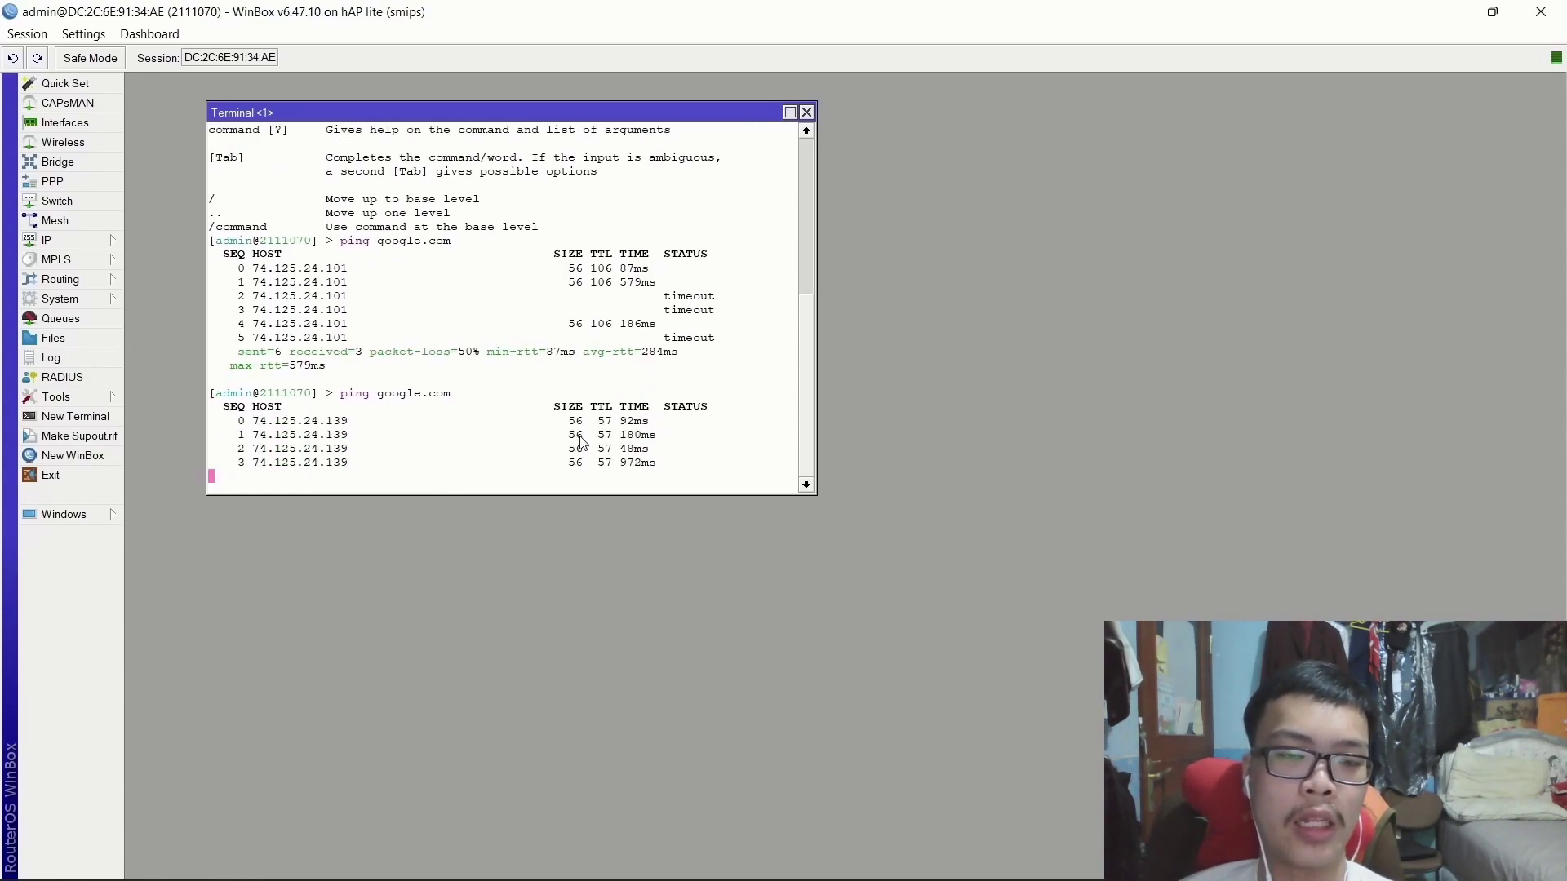
pyautogui.hotkey('ctrl', 'c')
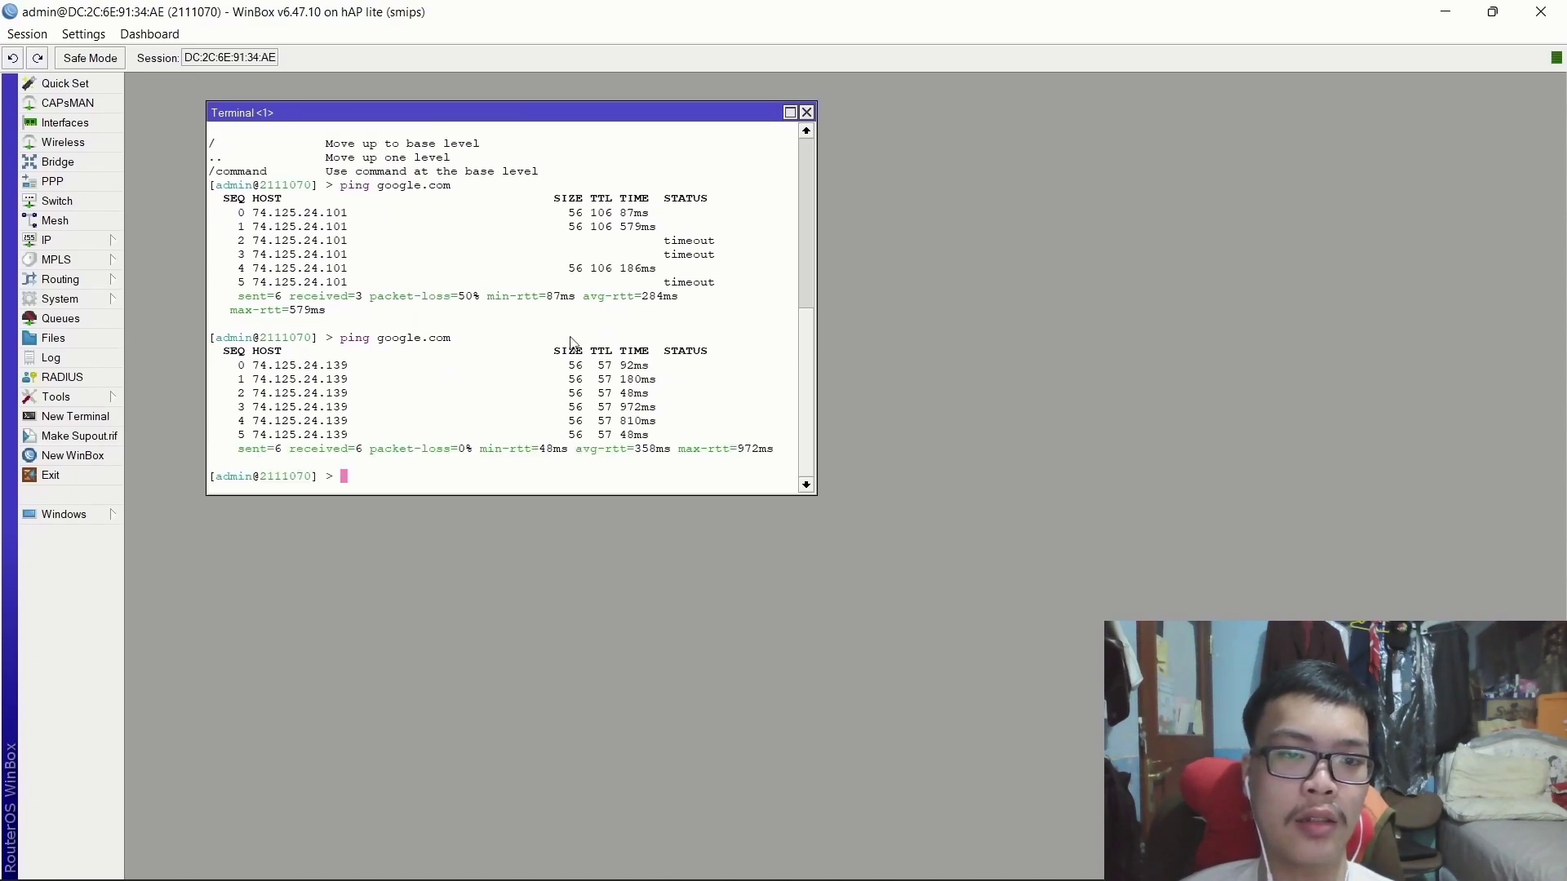
pyautogui.click(807, 112)
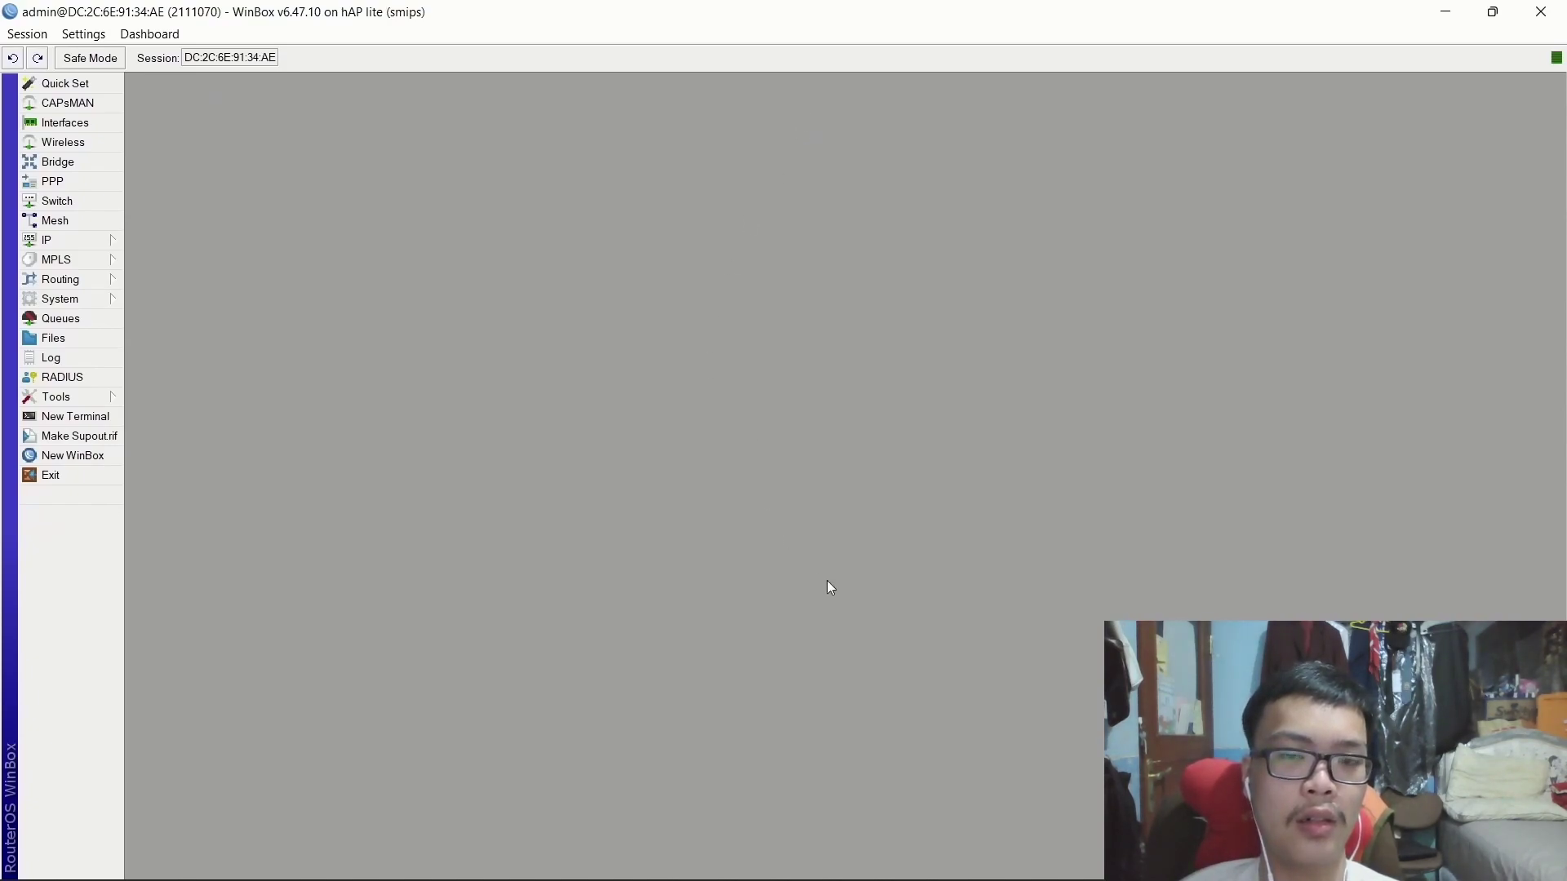
# Delete the old pppoe connection from Network Connections and open Windows search.
pyautogui.moveTo(973, 857)
pyautogui.click(976, 758)
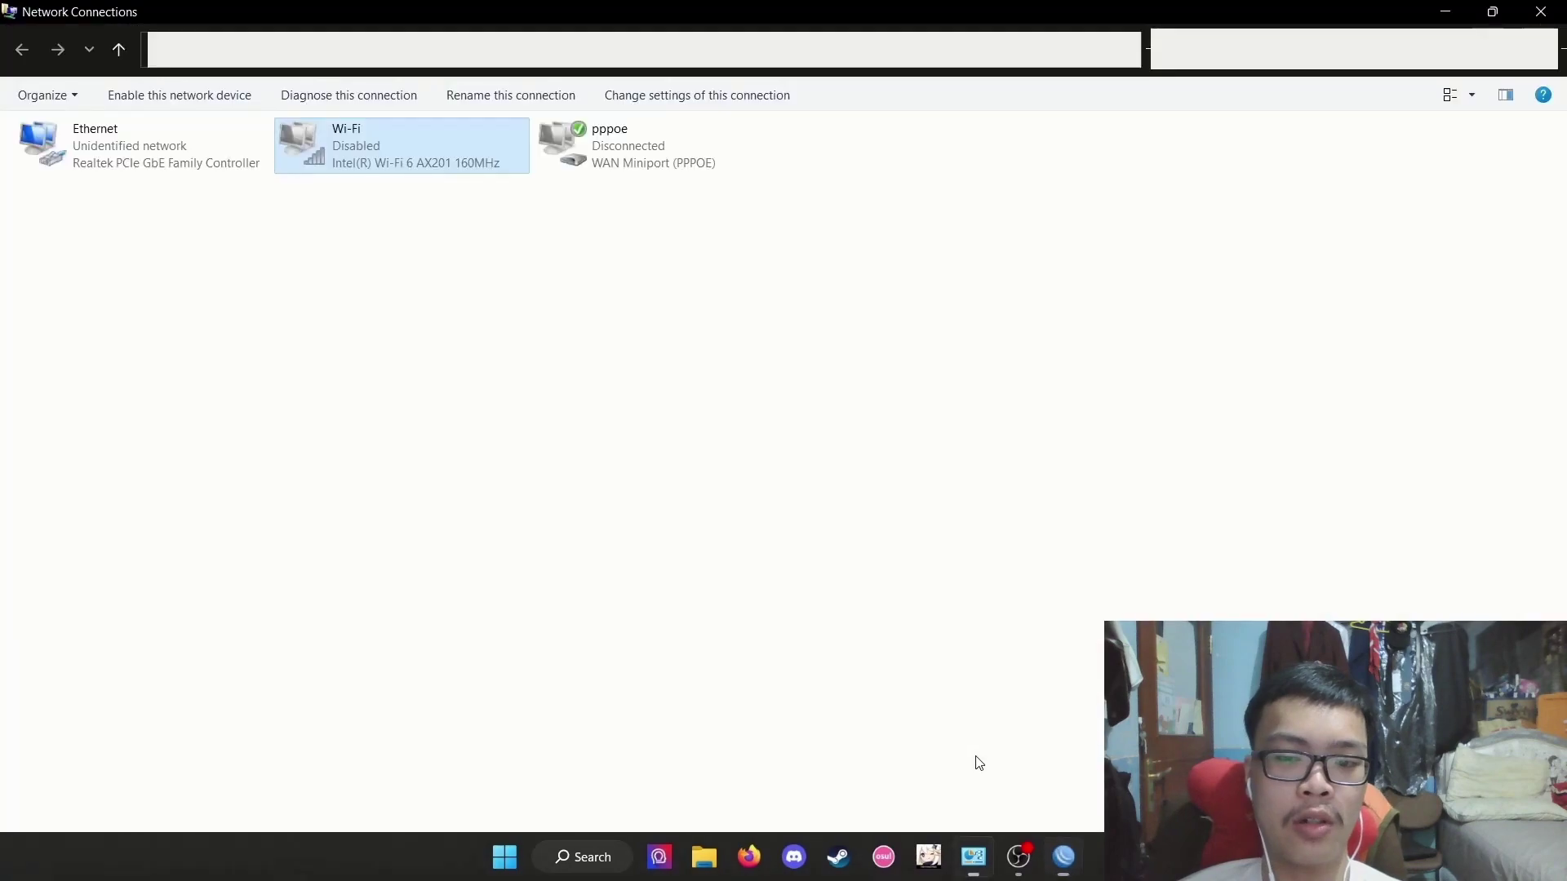
pyautogui.click(706, 449)
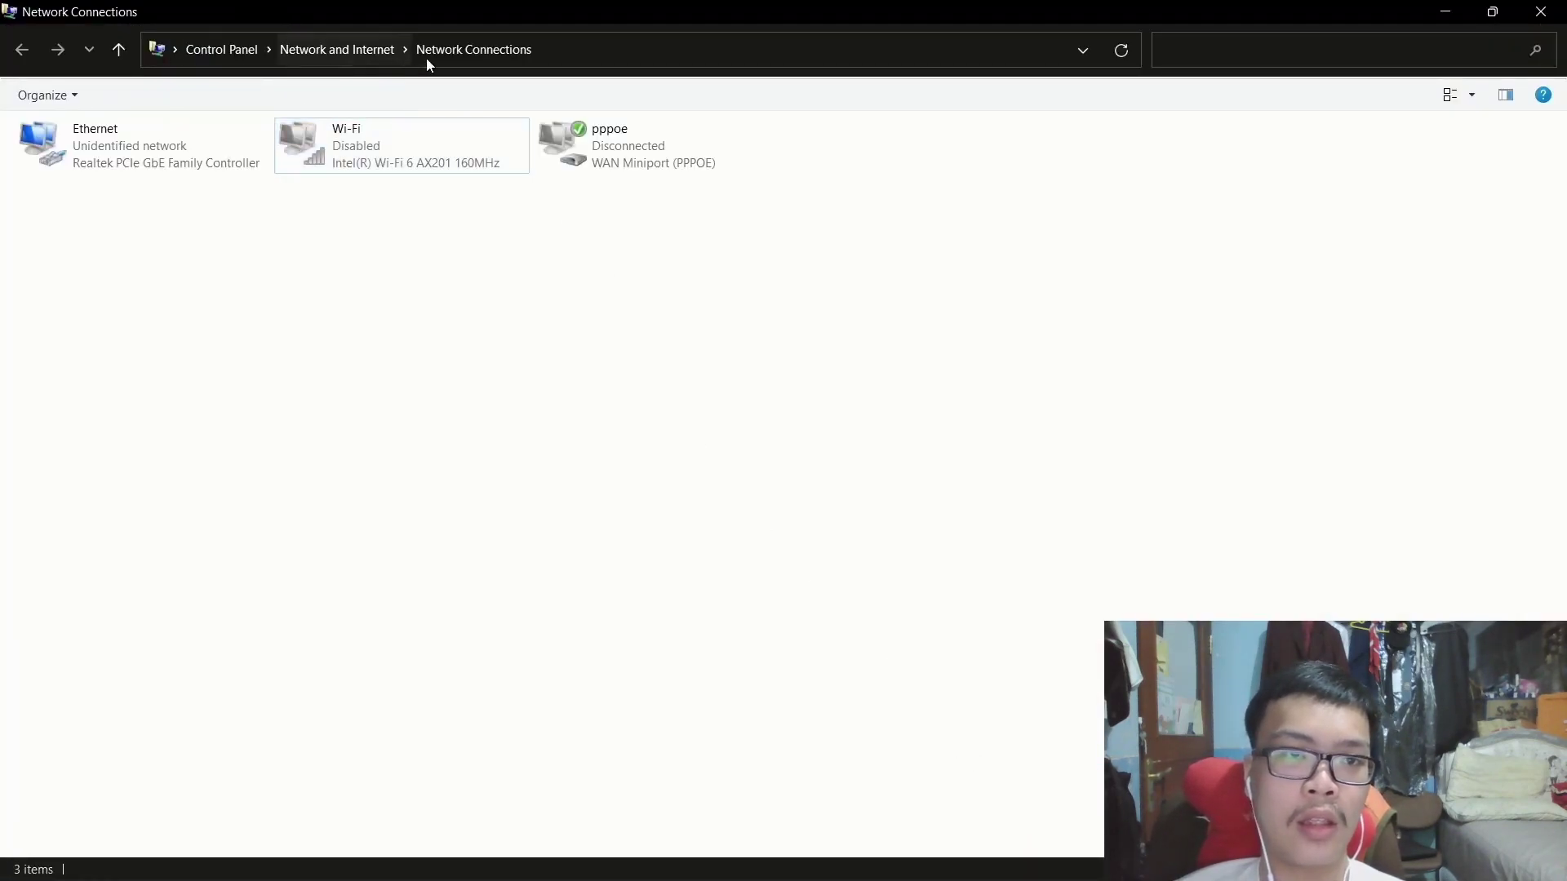
pyautogui.click(640, 150)
pyautogui.rightClick(638, 144)
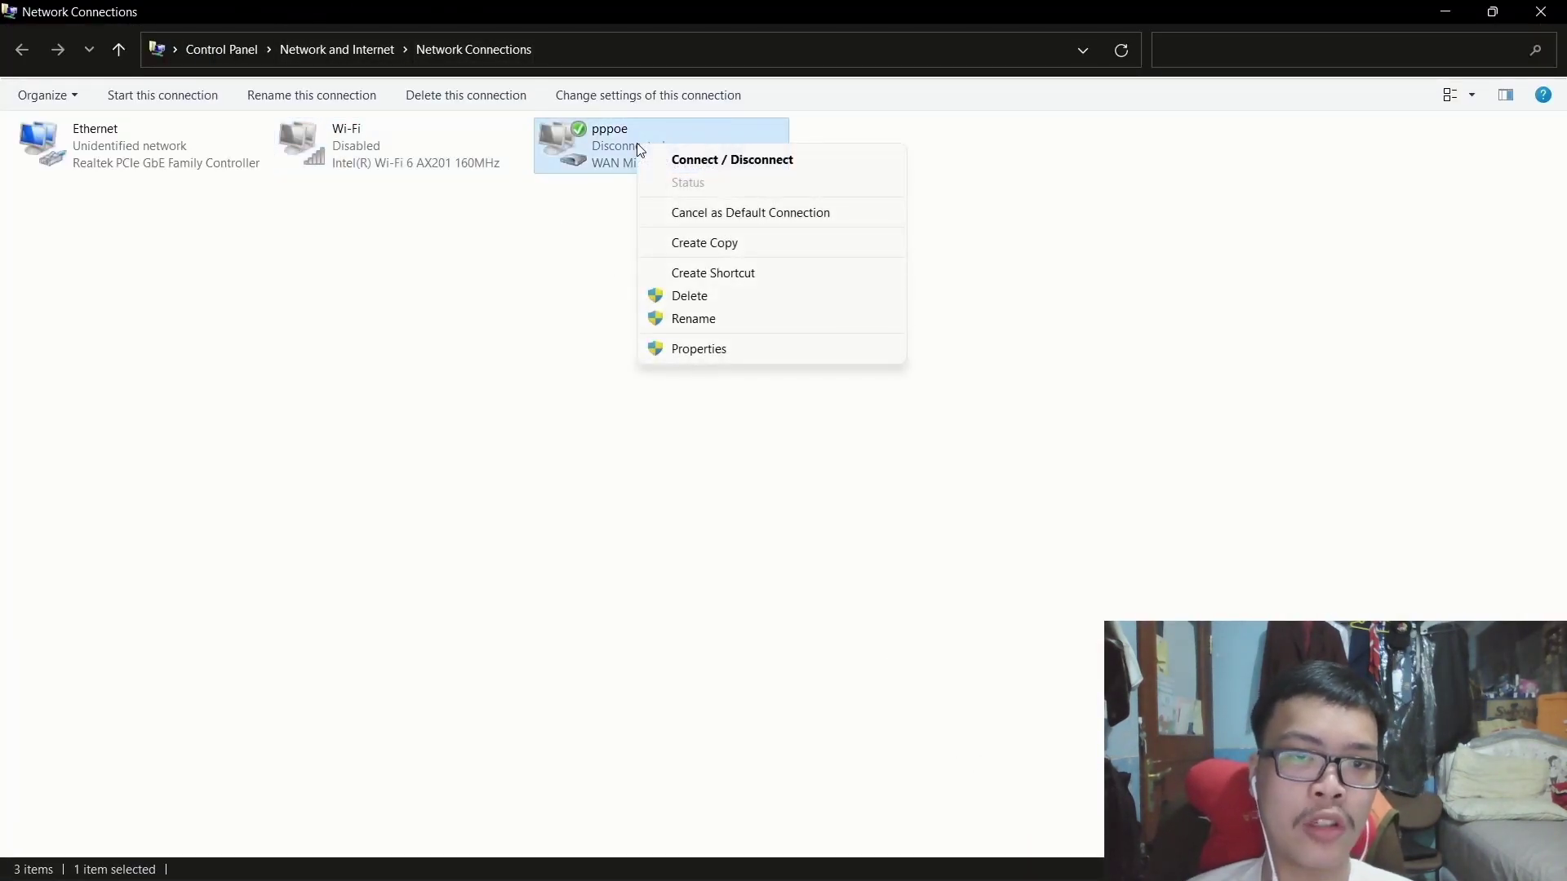
pyautogui.click(700, 296)
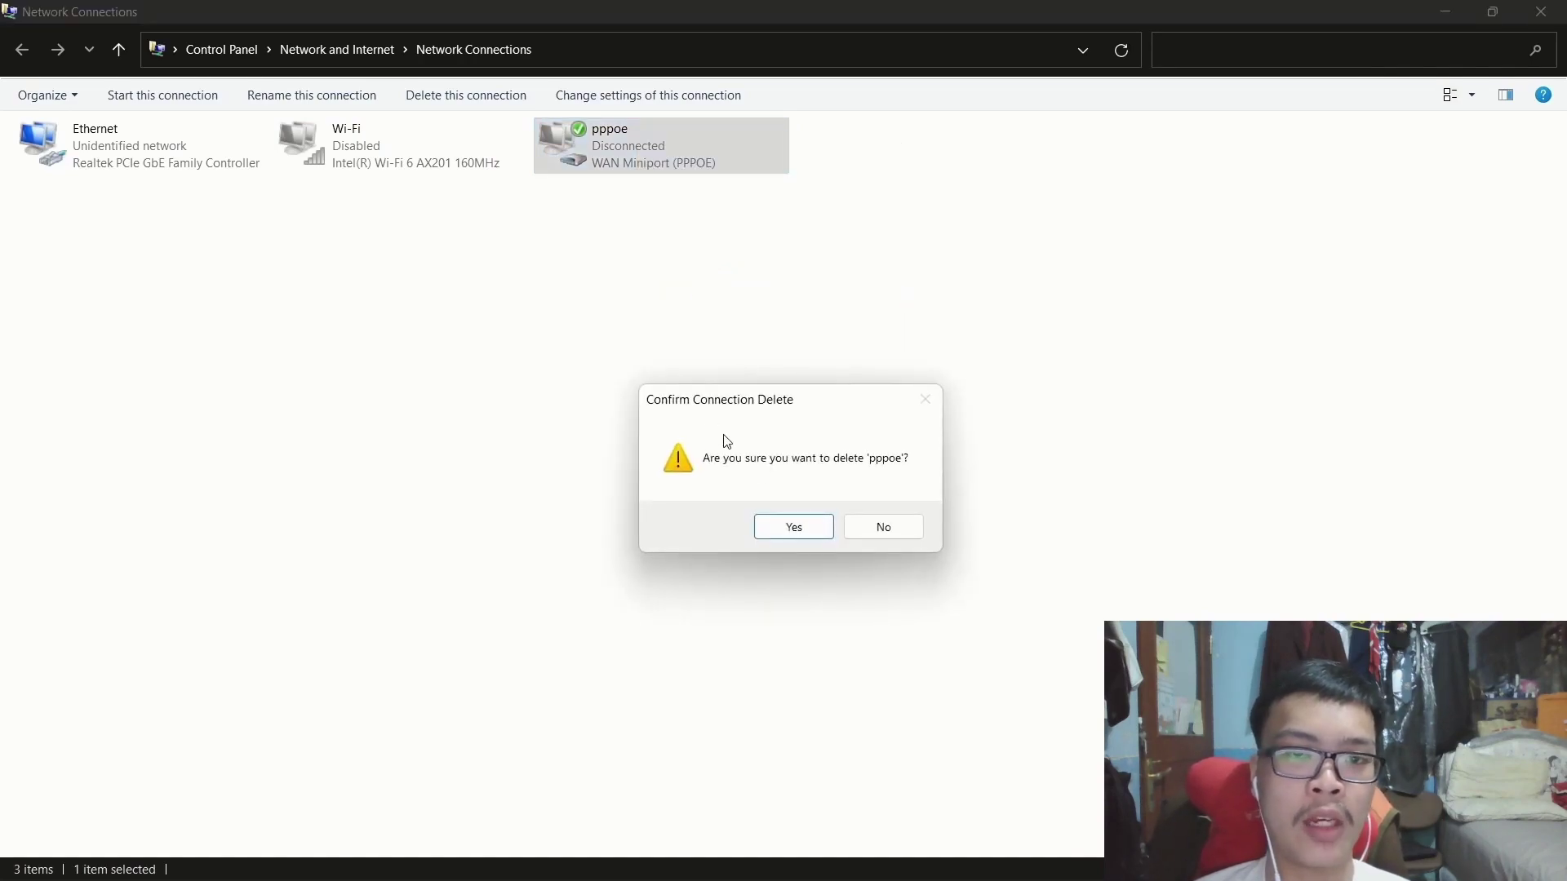
pyautogui.click(794, 528)
pyautogui.press('super+s')
# From Dial-up settings, start a new Broadband (PPPoE) Internet connection.
pyautogui.write('dial')
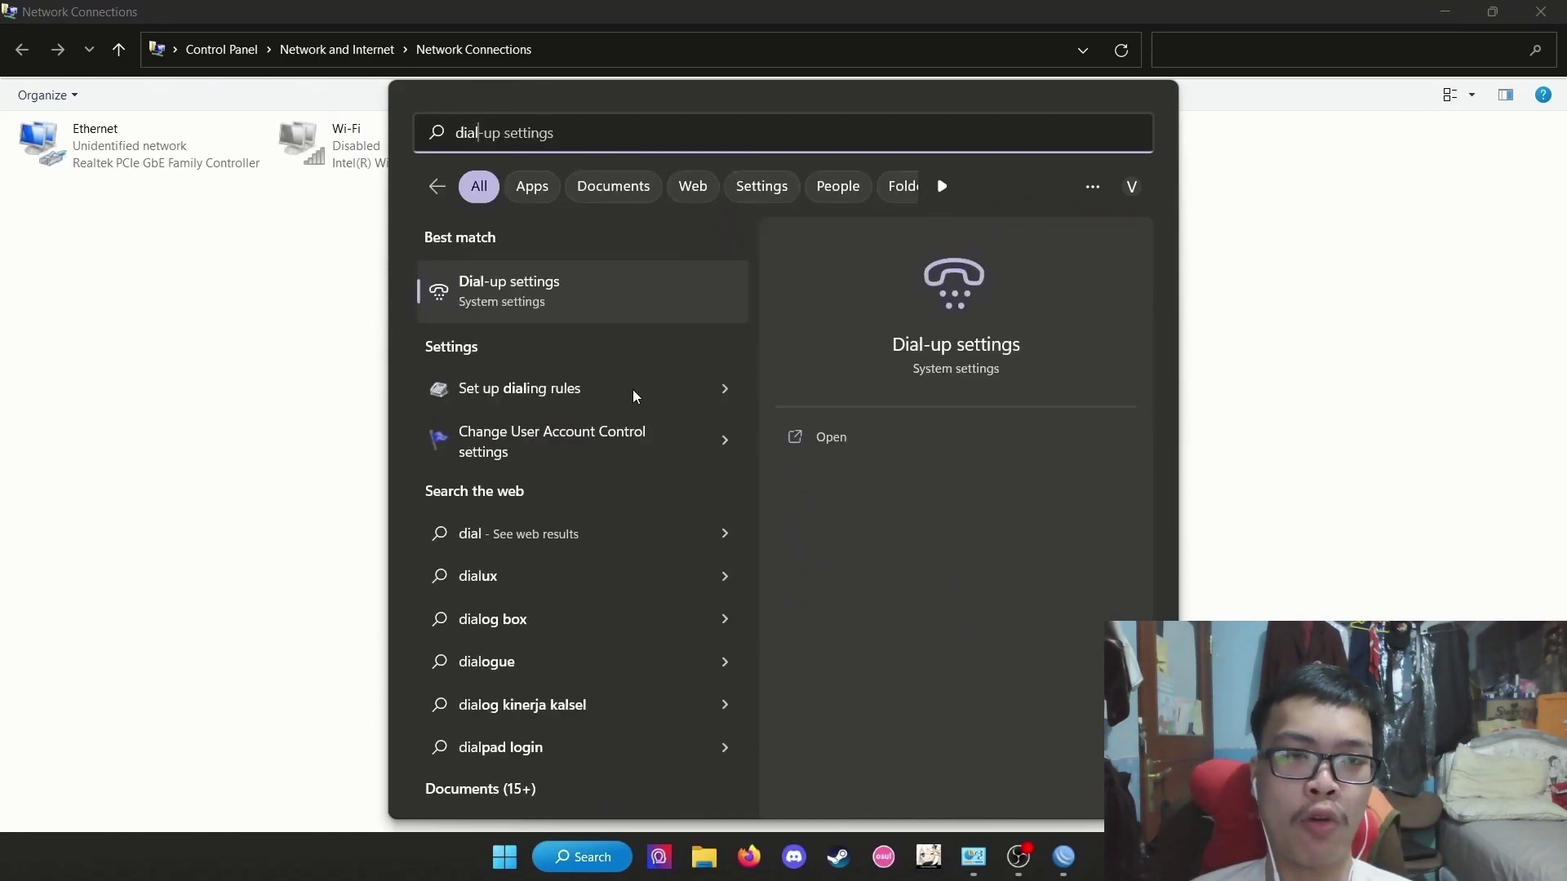
pyautogui.press('Return')
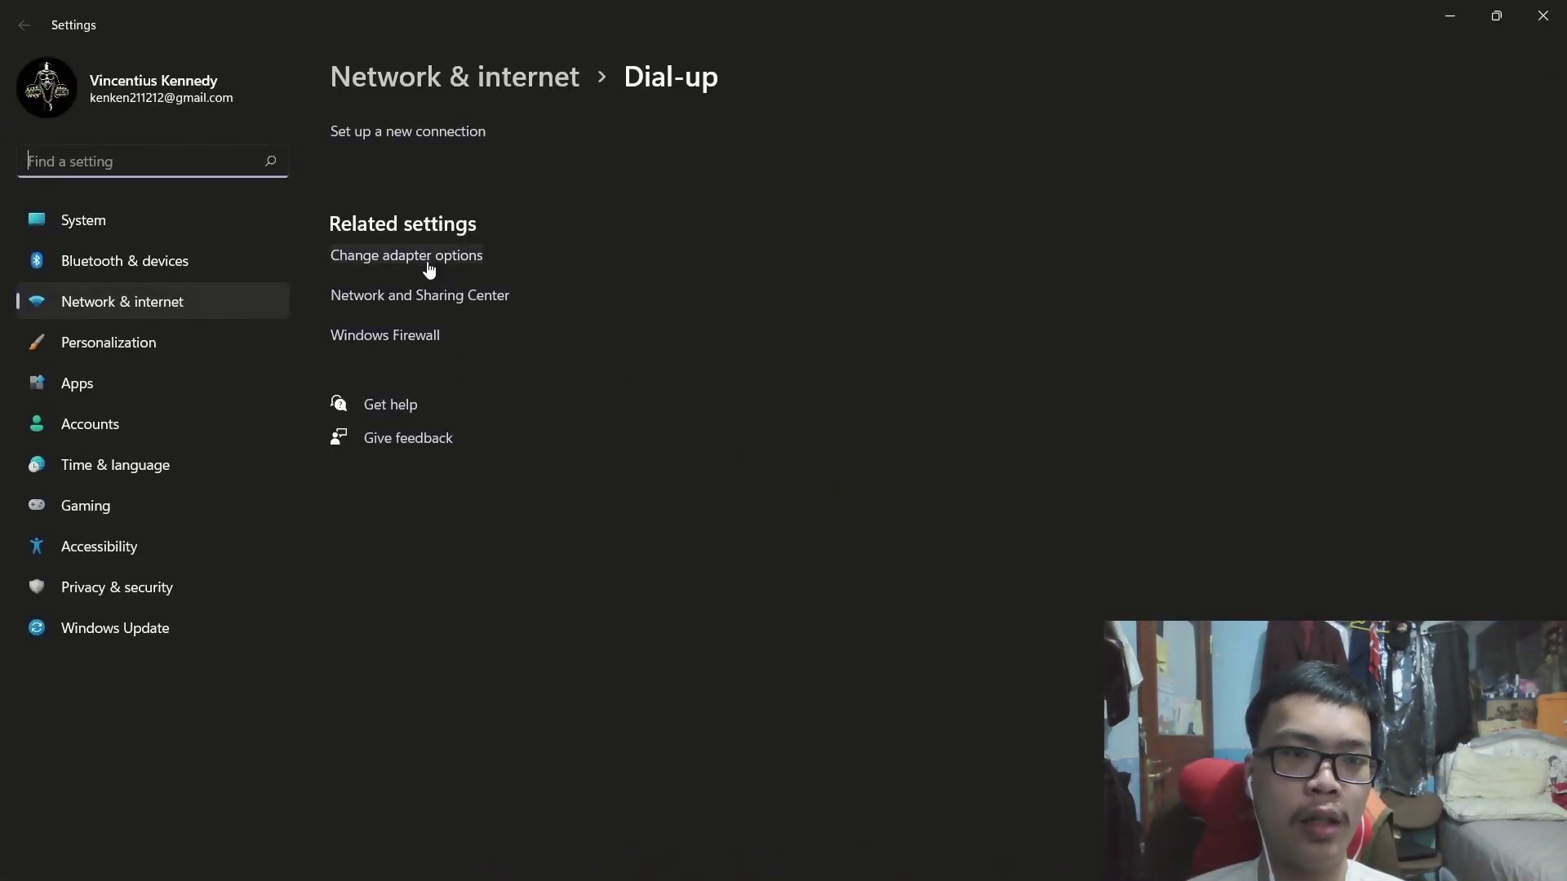
pyautogui.click(385, 133)
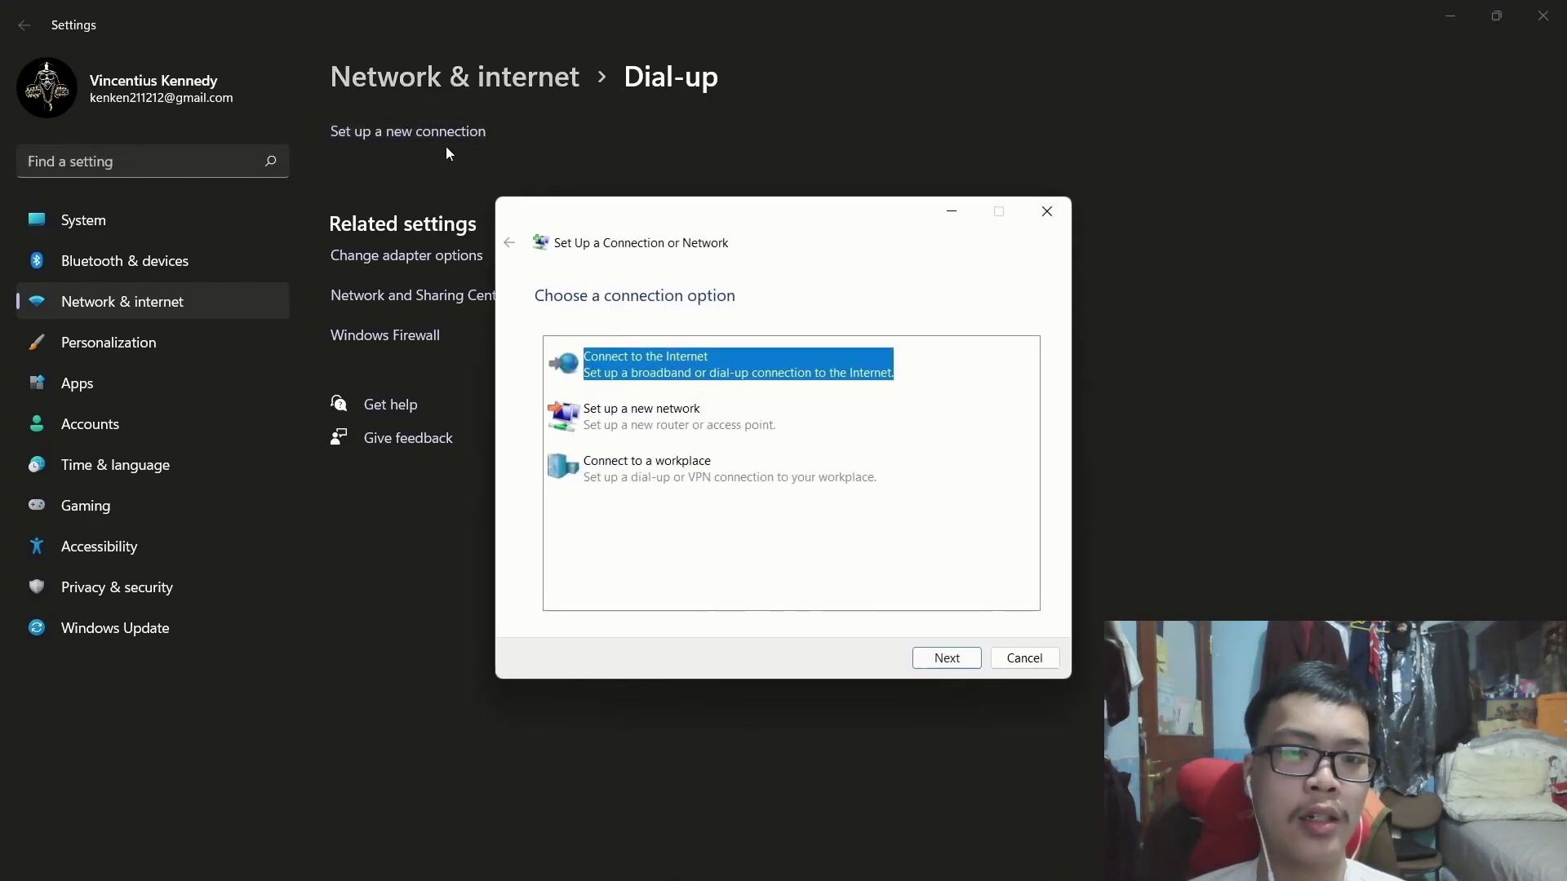
pyautogui.click(946, 658)
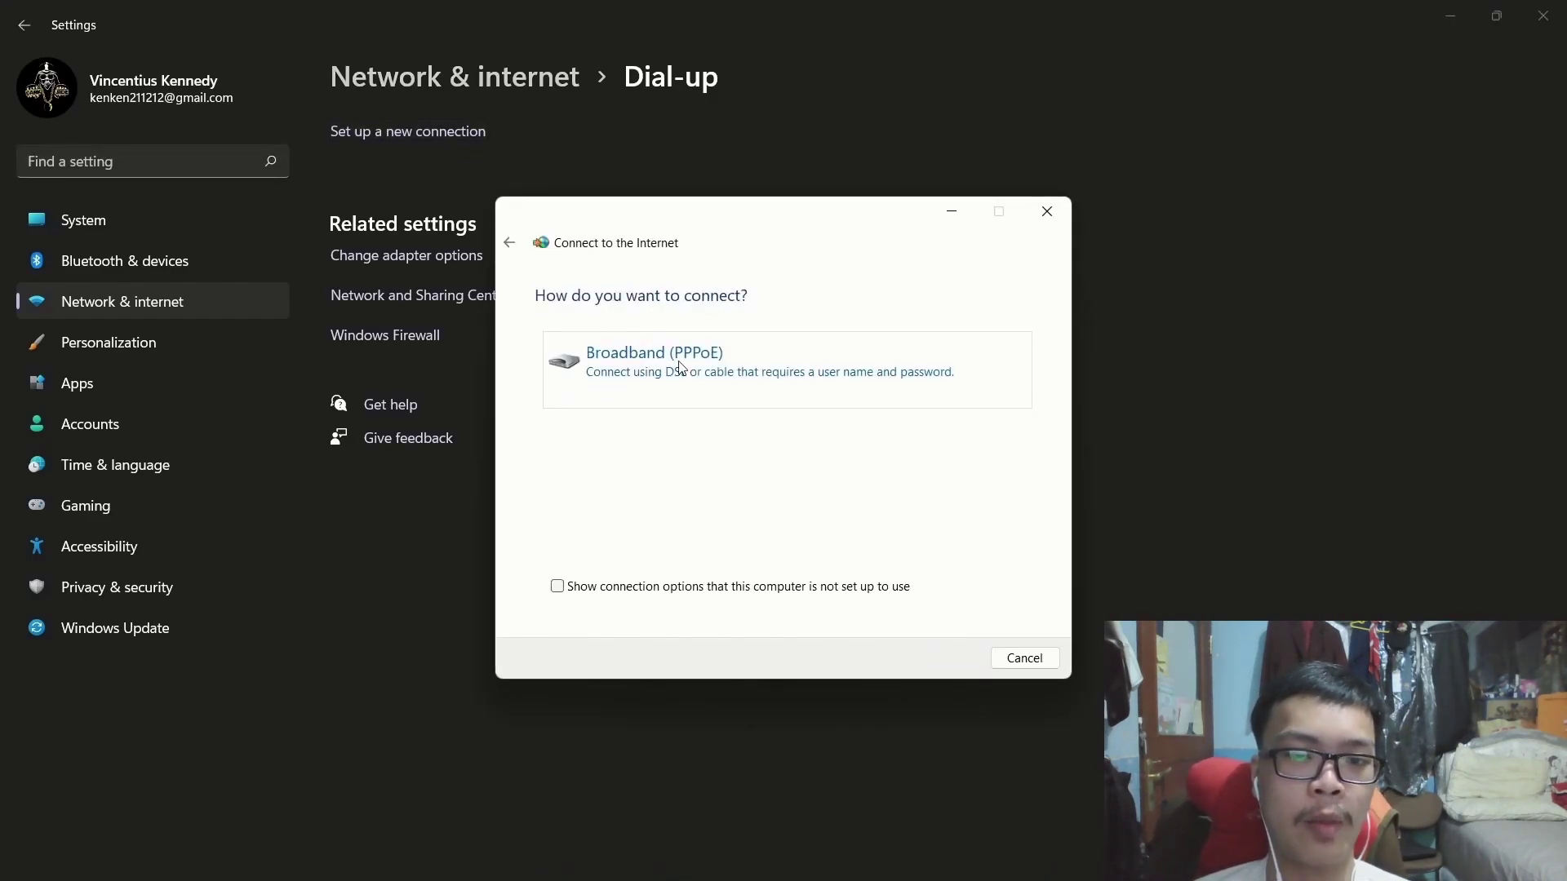
pyautogui.click(681, 367)
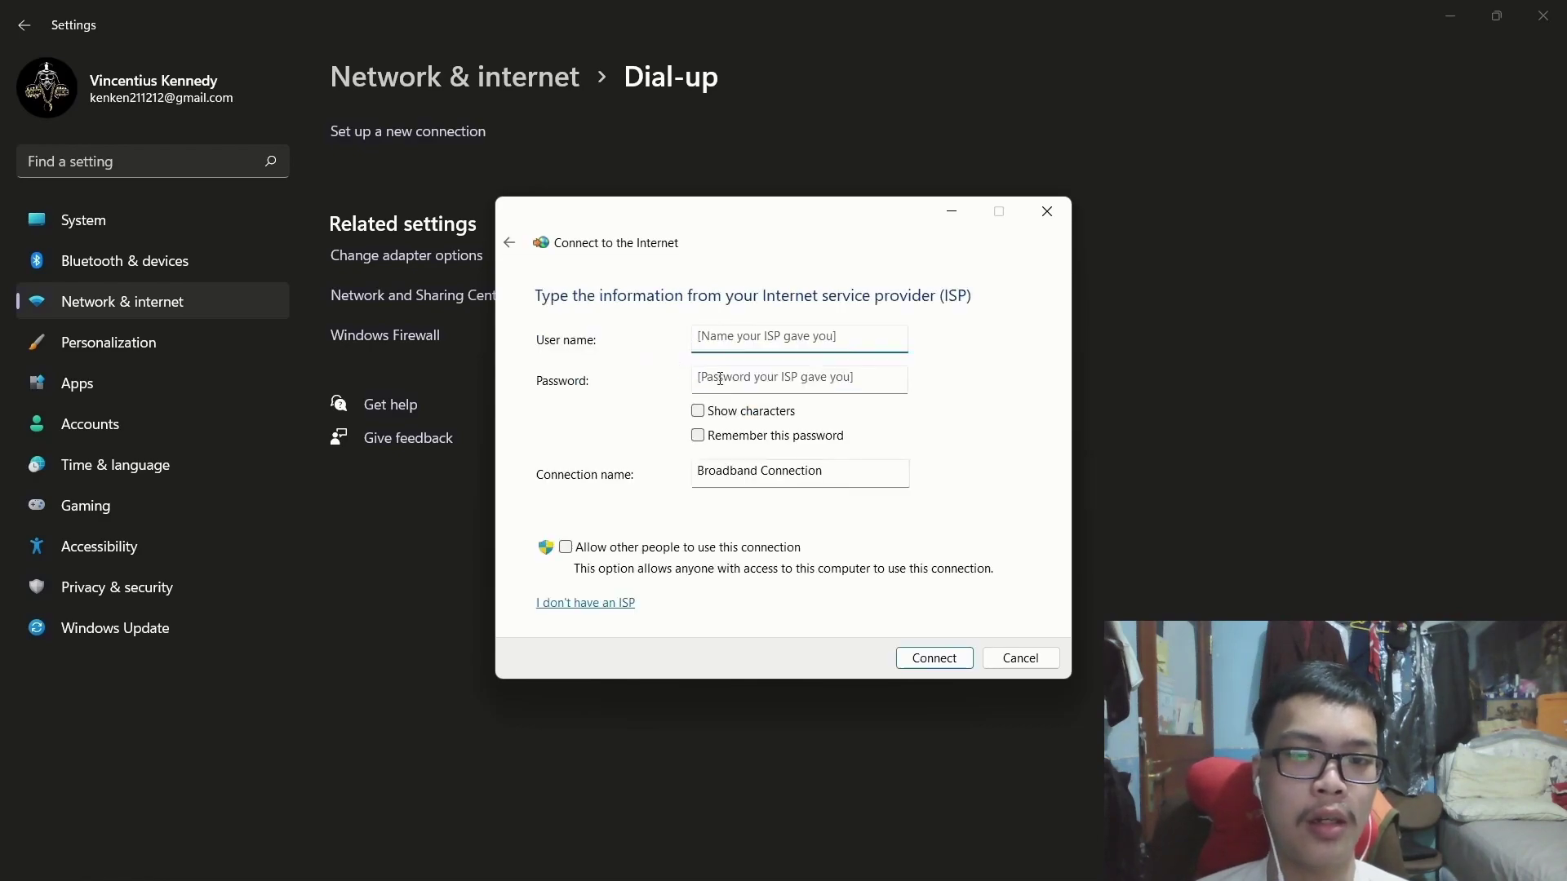
# Enter the PPPoE user name and password, rename the connection, and connect it.
pyautogui.write('r-1@u')
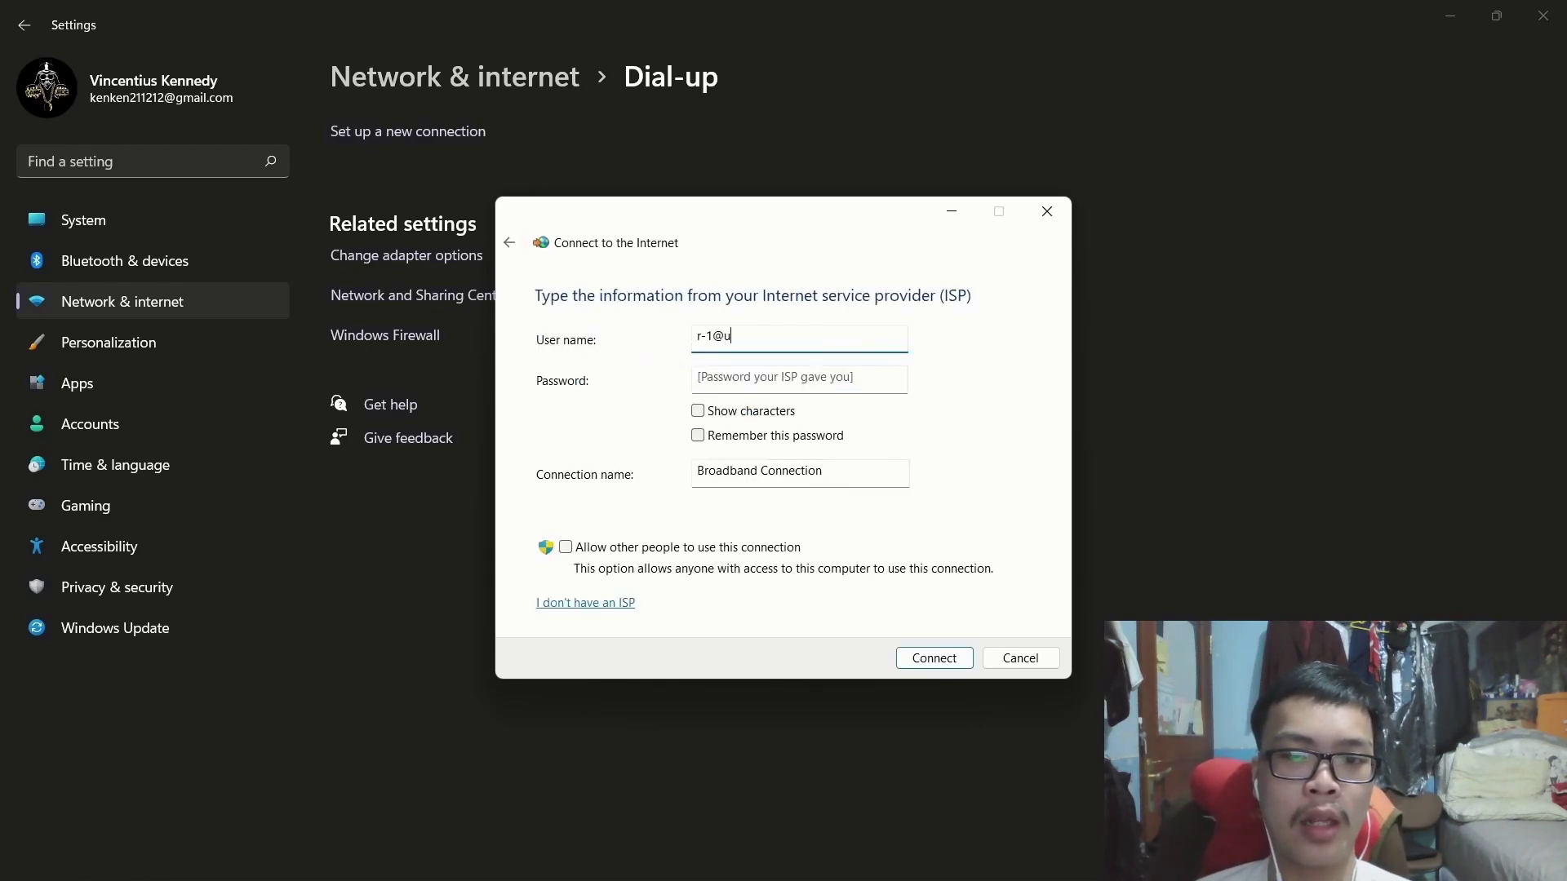
pyautogui.click(750, 379)
pyautogui.write('r-1')
pyautogui.click(747, 413)
pyautogui.moveTo(825, 471); pyautogui.dragTo(597, 476)
pyautogui.write('PPPoE')
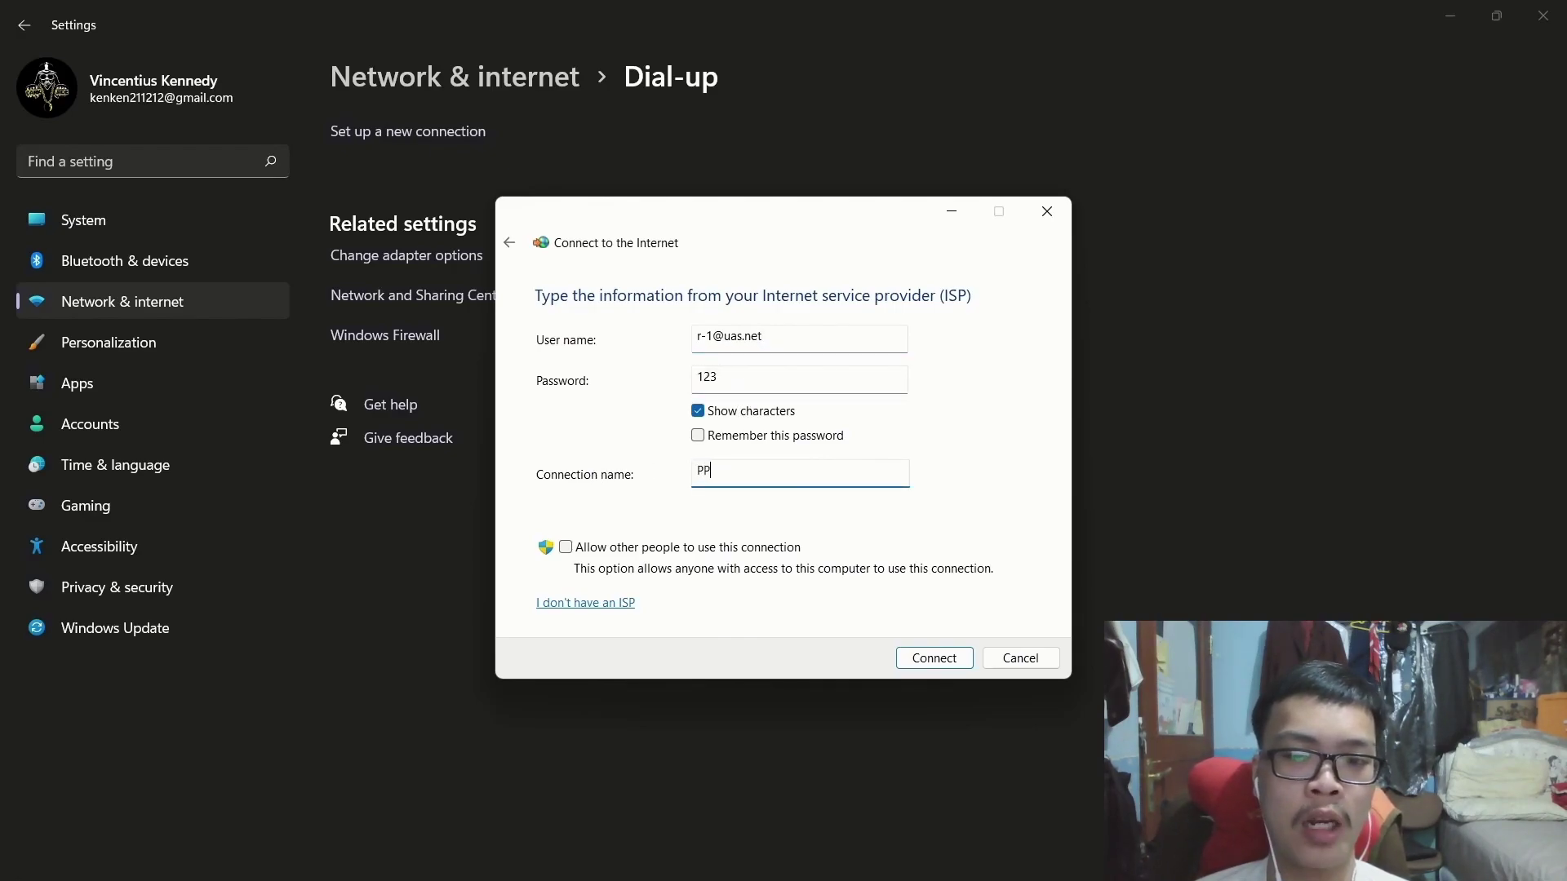
pyautogui.click(935, 657)
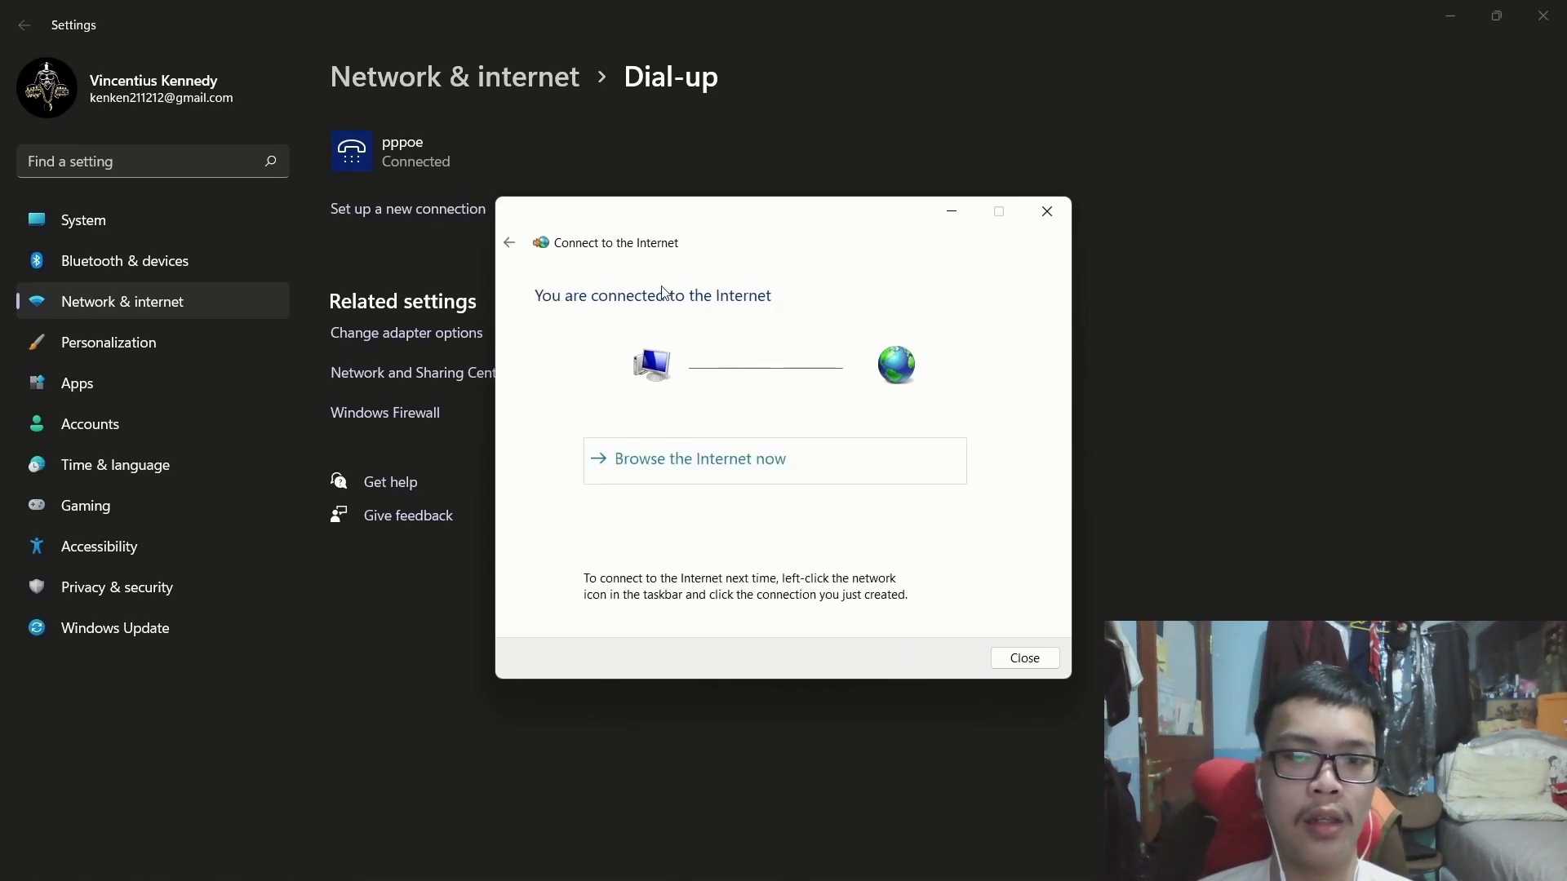
pyautogui.click(1024, 657)
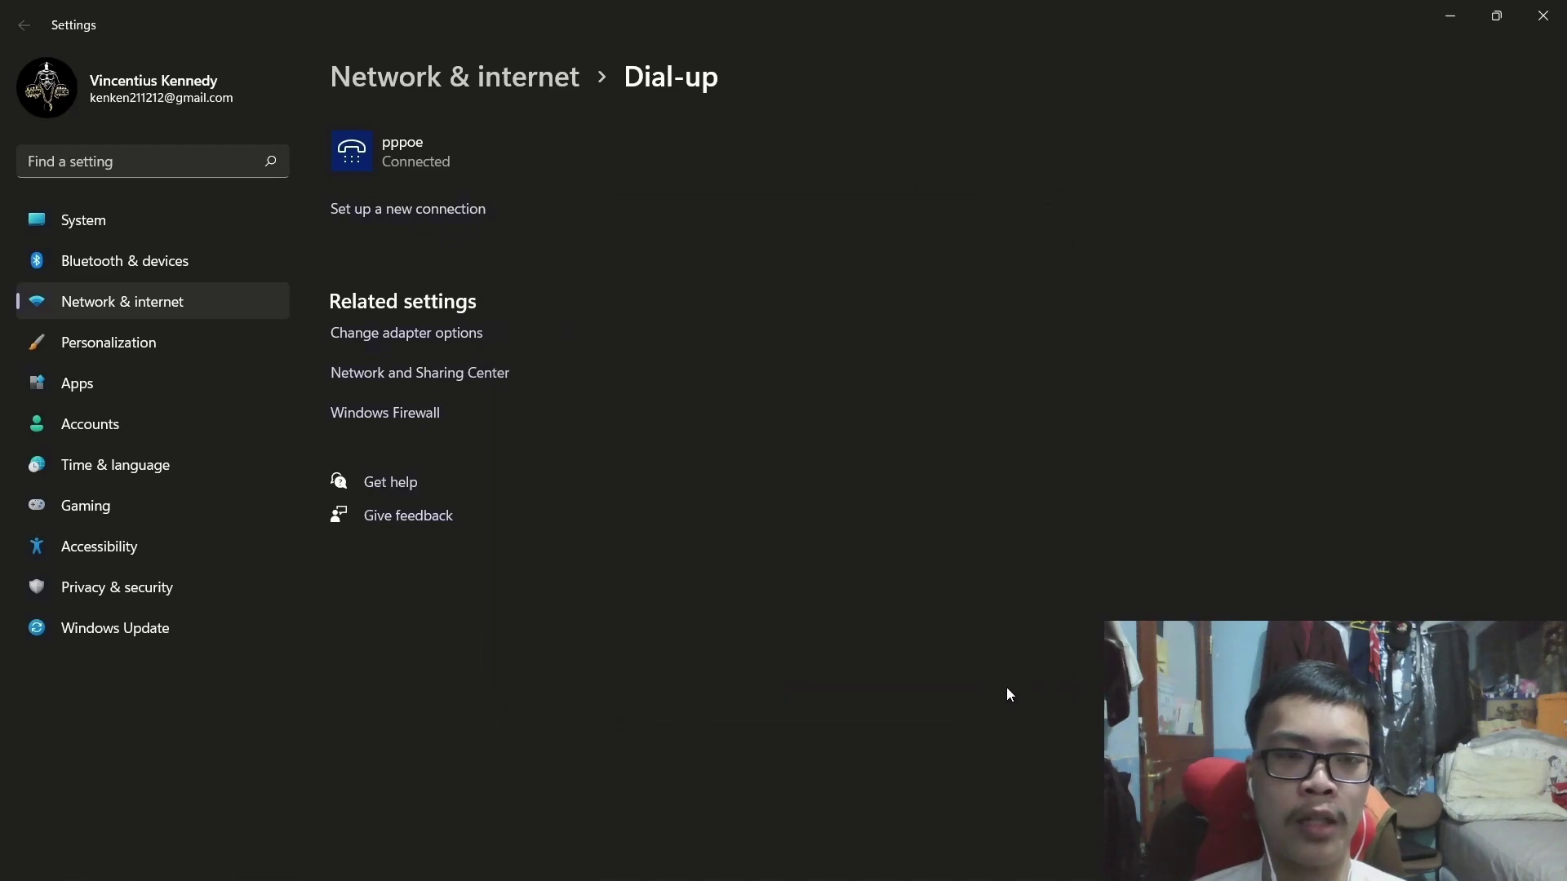
pyautogui.hotkey('alt', 'Tab')
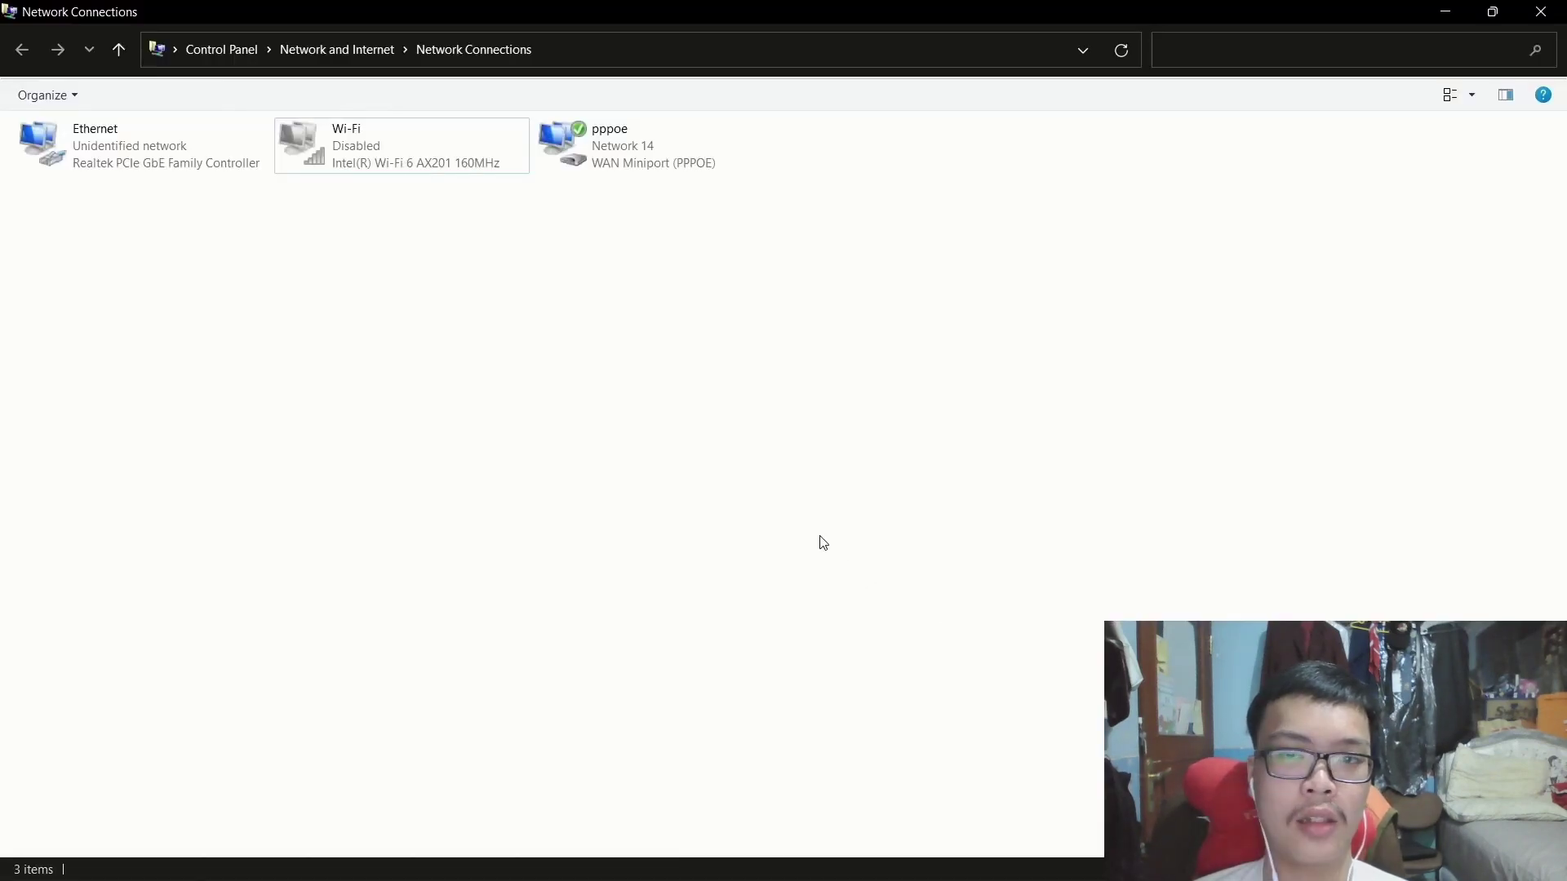
# Check that the pppoe connection details show IPv4 address 10.20.30.3, then switch back to WinBox.
pyautogui.rightClick(629, 146)
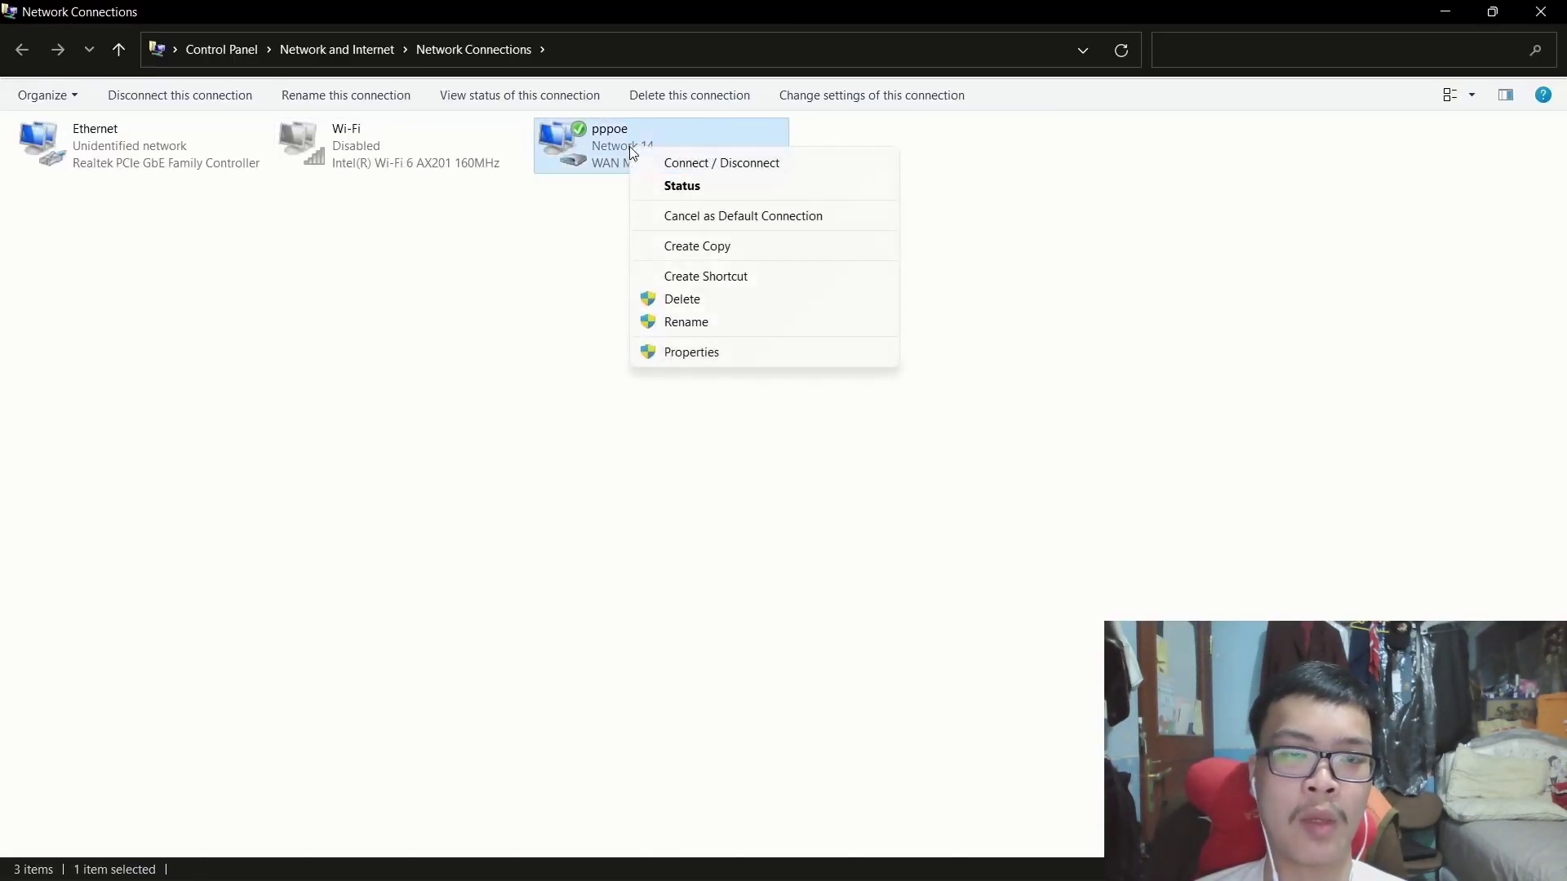
pyautogui.click(671, 182)
pyautogui.click(684, 420)
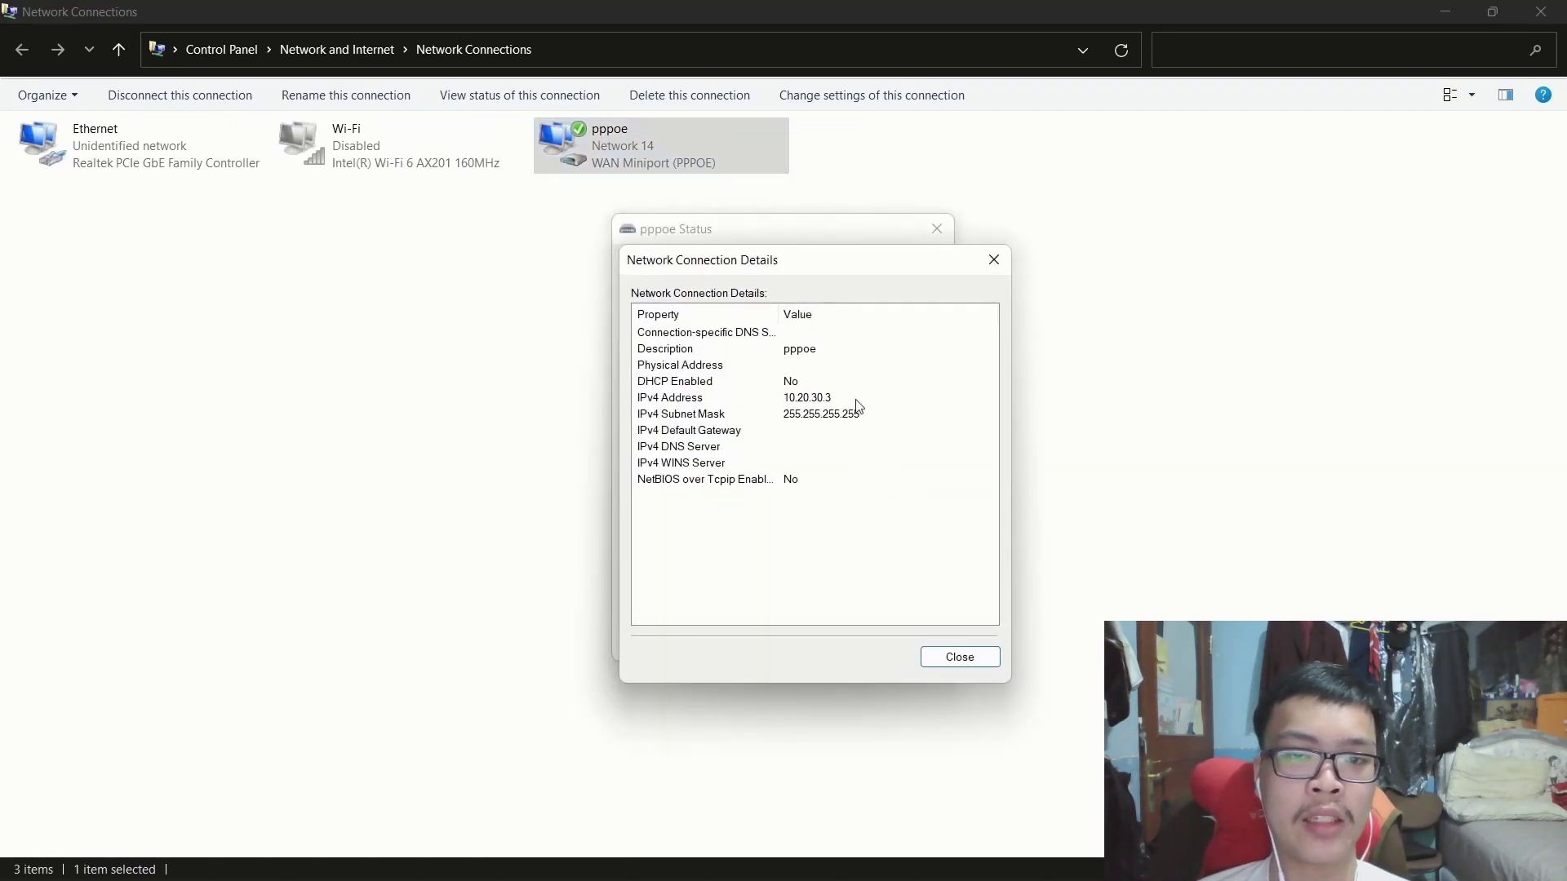
pyautogui.click(993, 259)
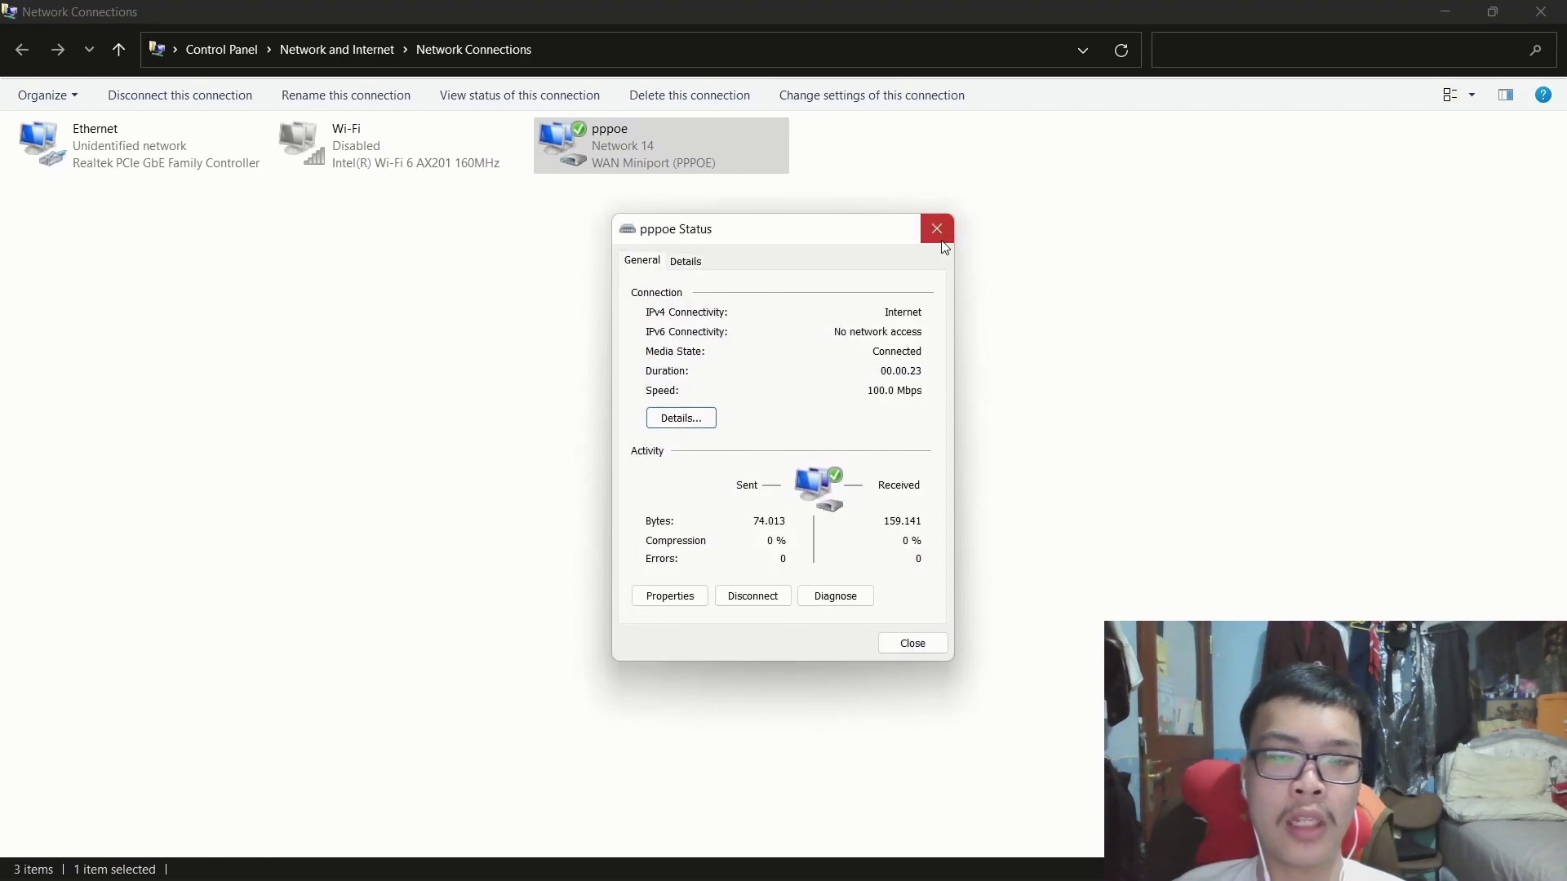
pyautogui.click(937, 229)
pyautogui.press('super+Tab')
pyautogui.hotkey('alt', 'Tab')
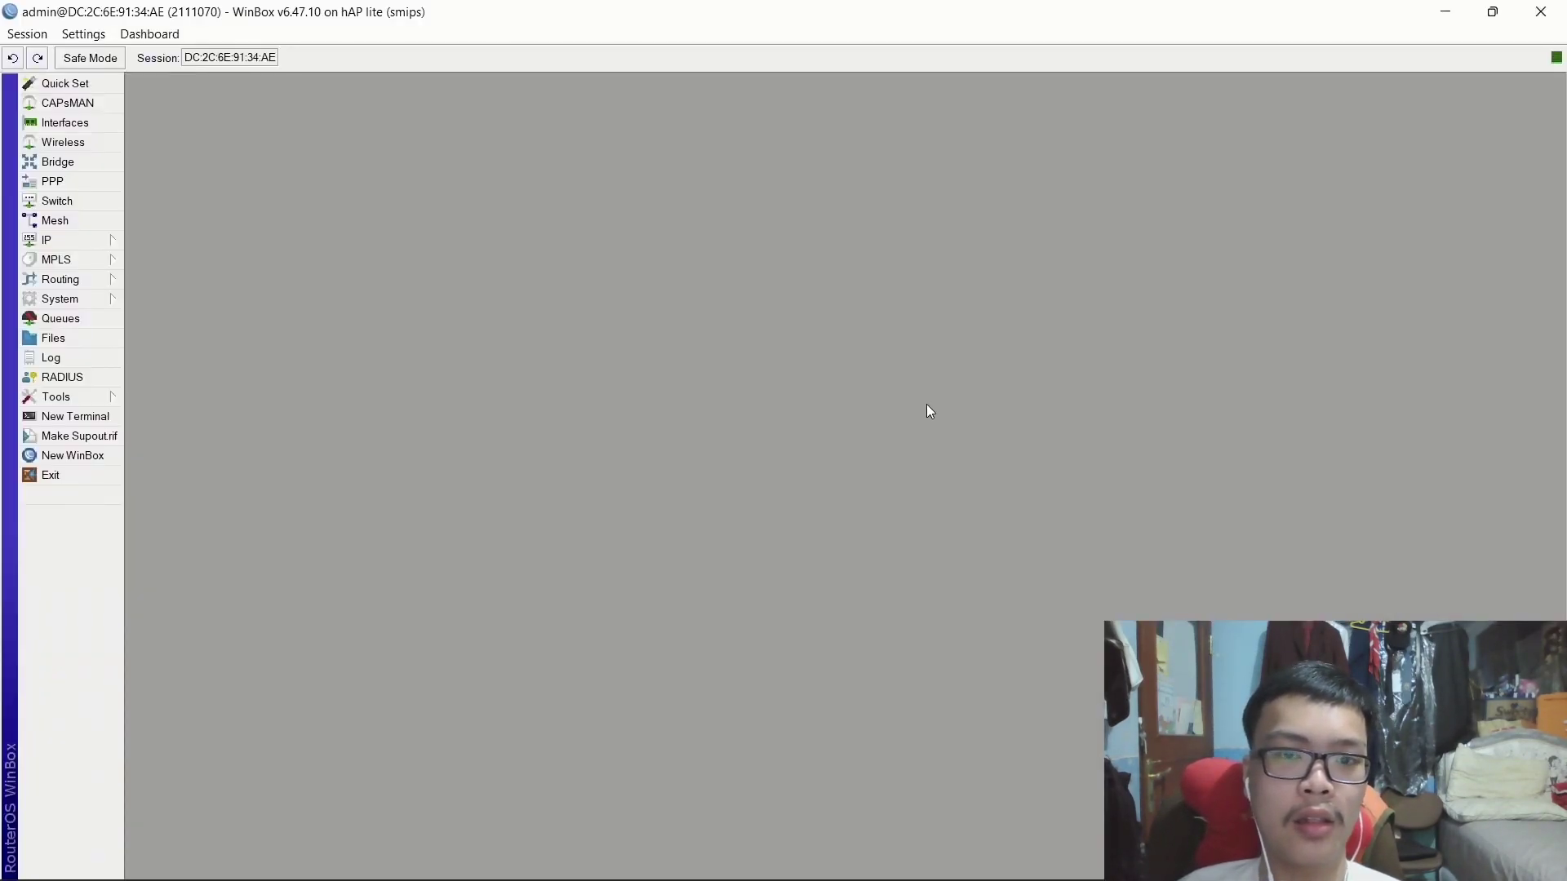
pyautogui.press('super')
pyautogui.click(731, 861)
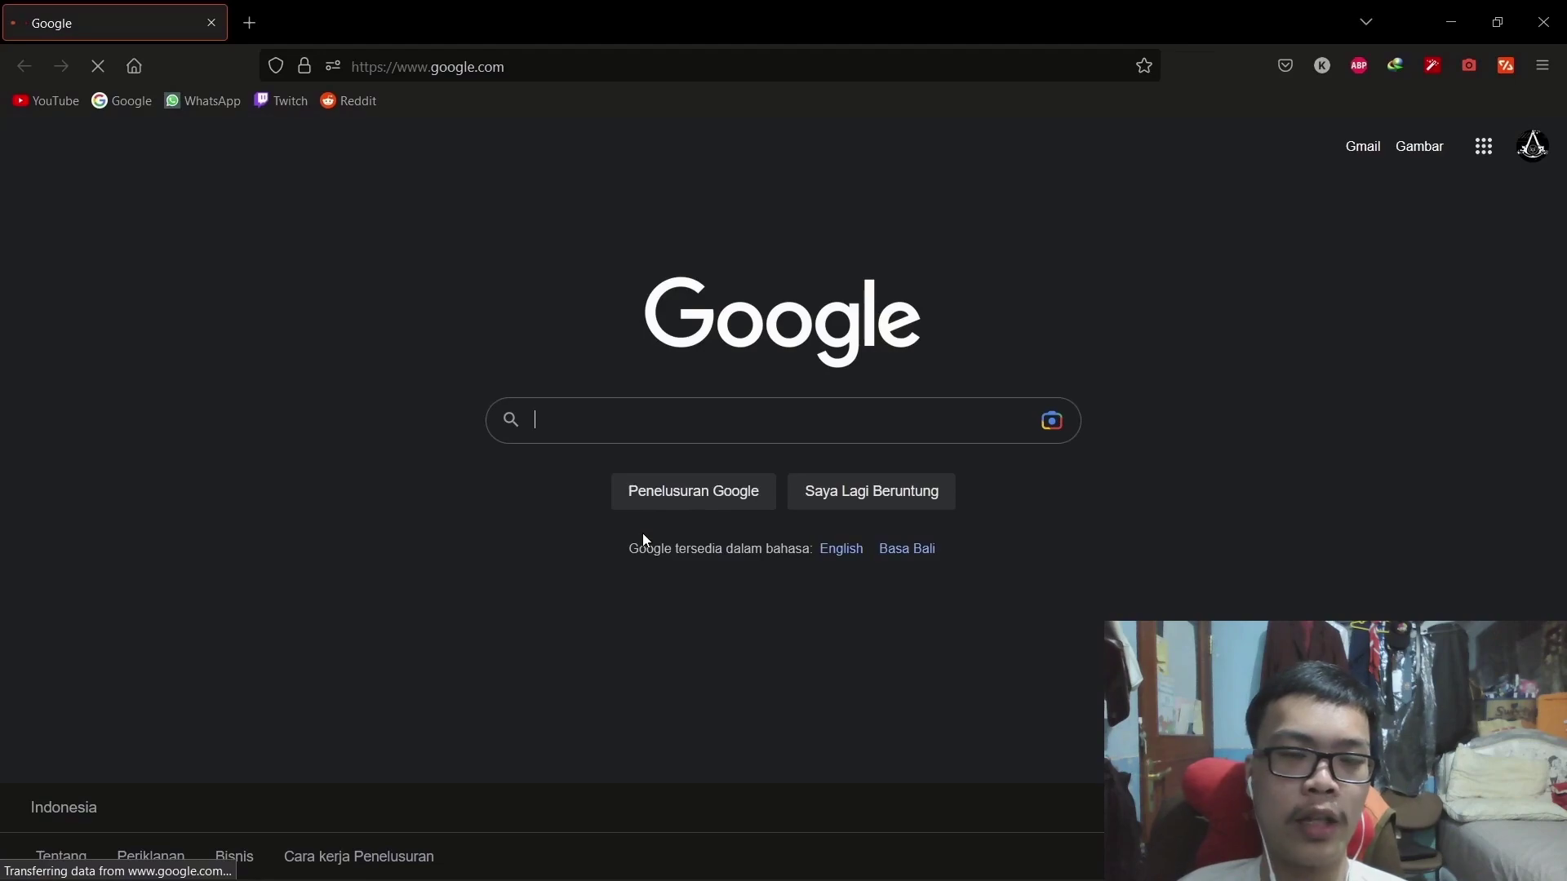
pyautogui.write('mnctv')
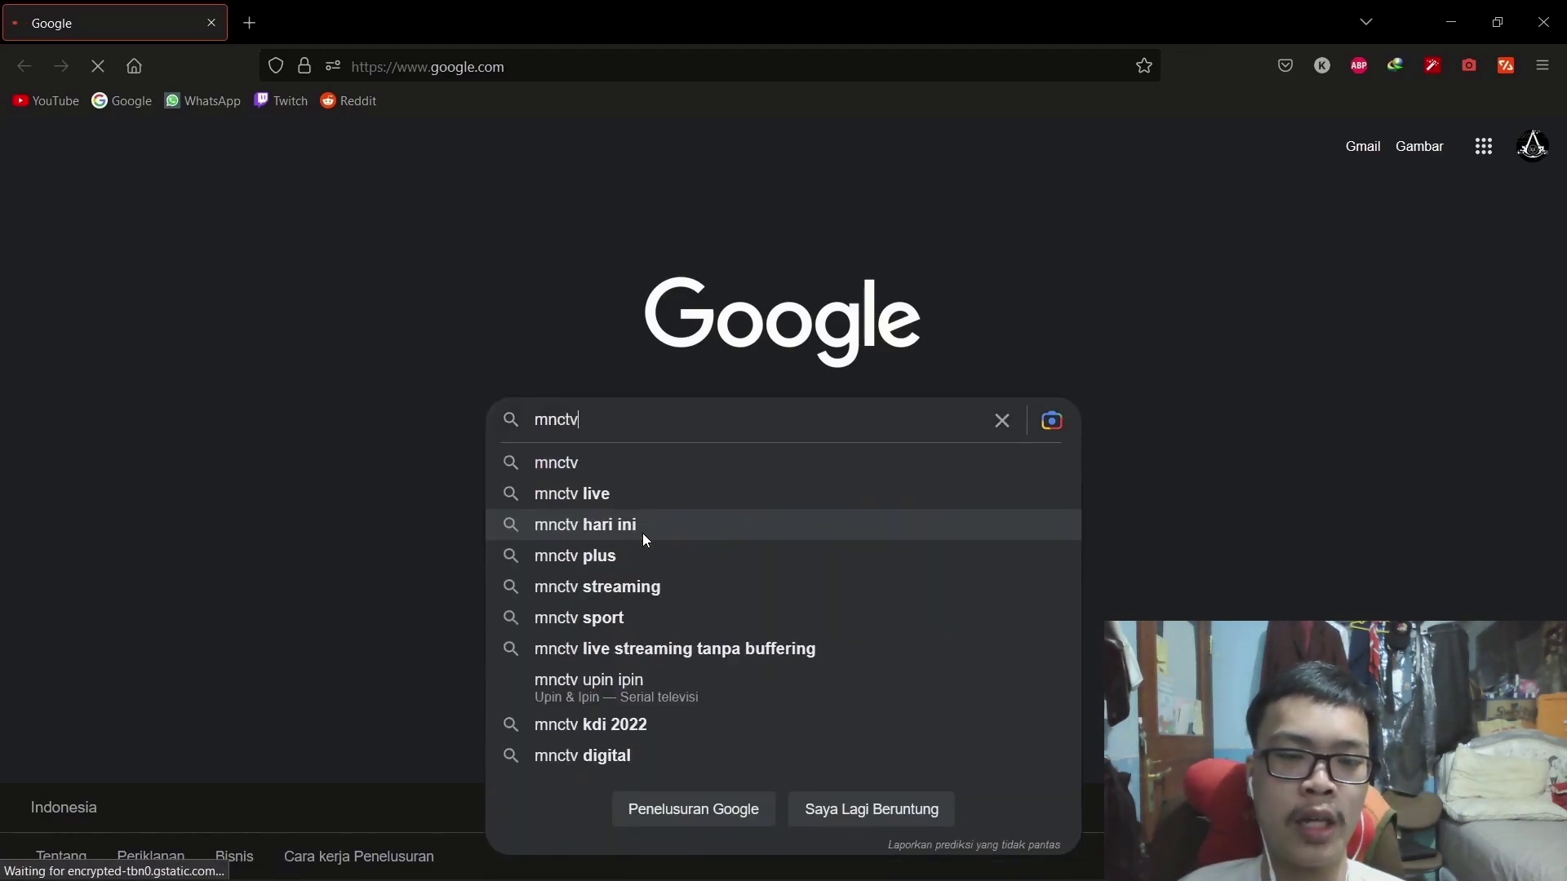
pyautogui.press('Return')
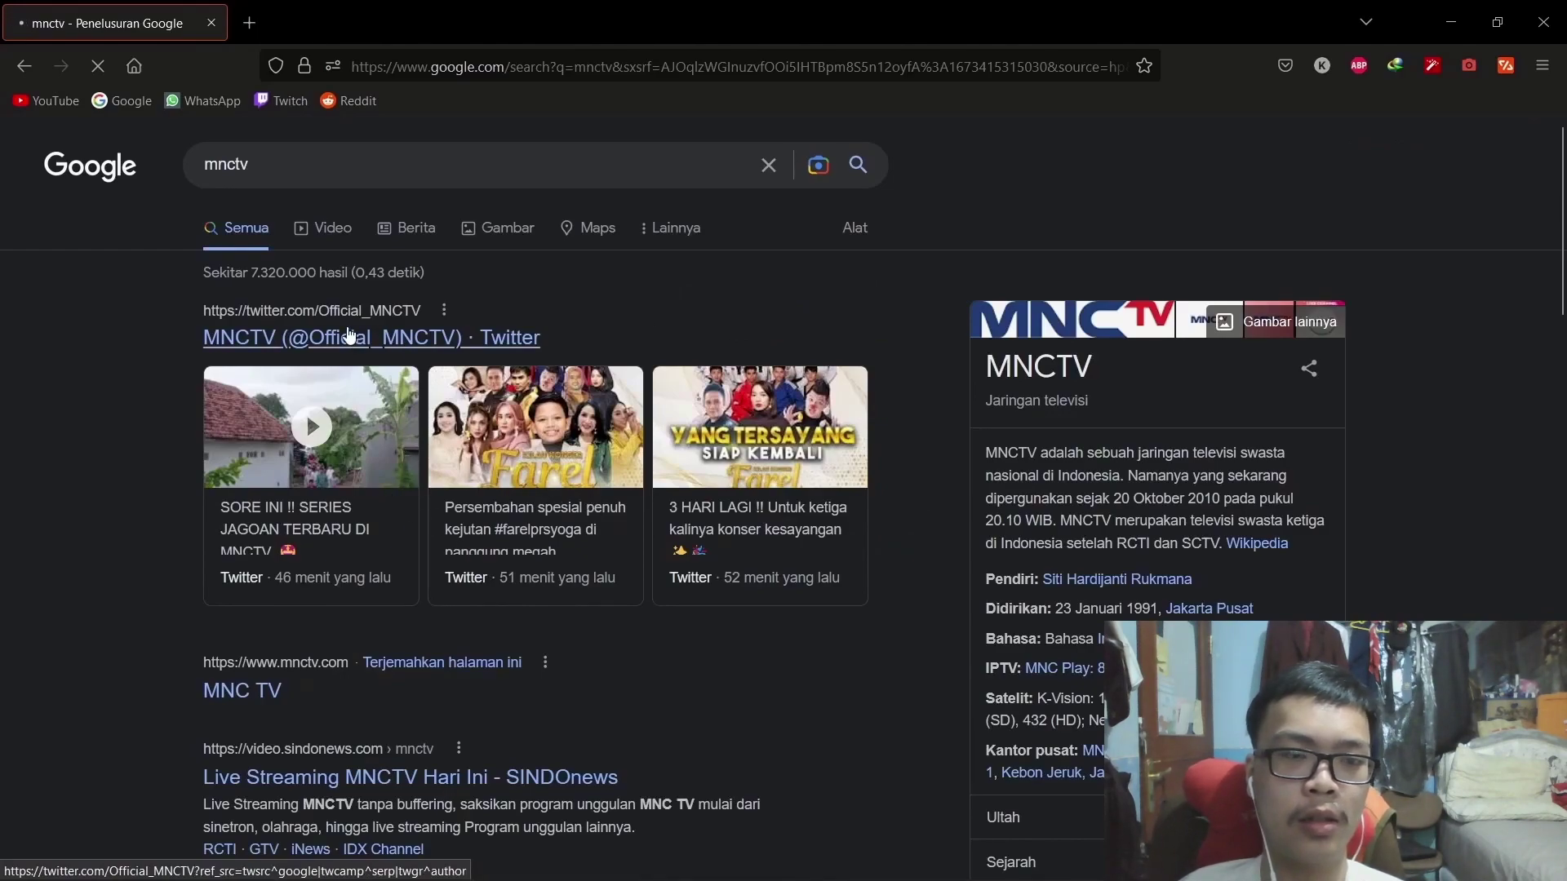
pyautogui.scroll(-2, 306, 563)
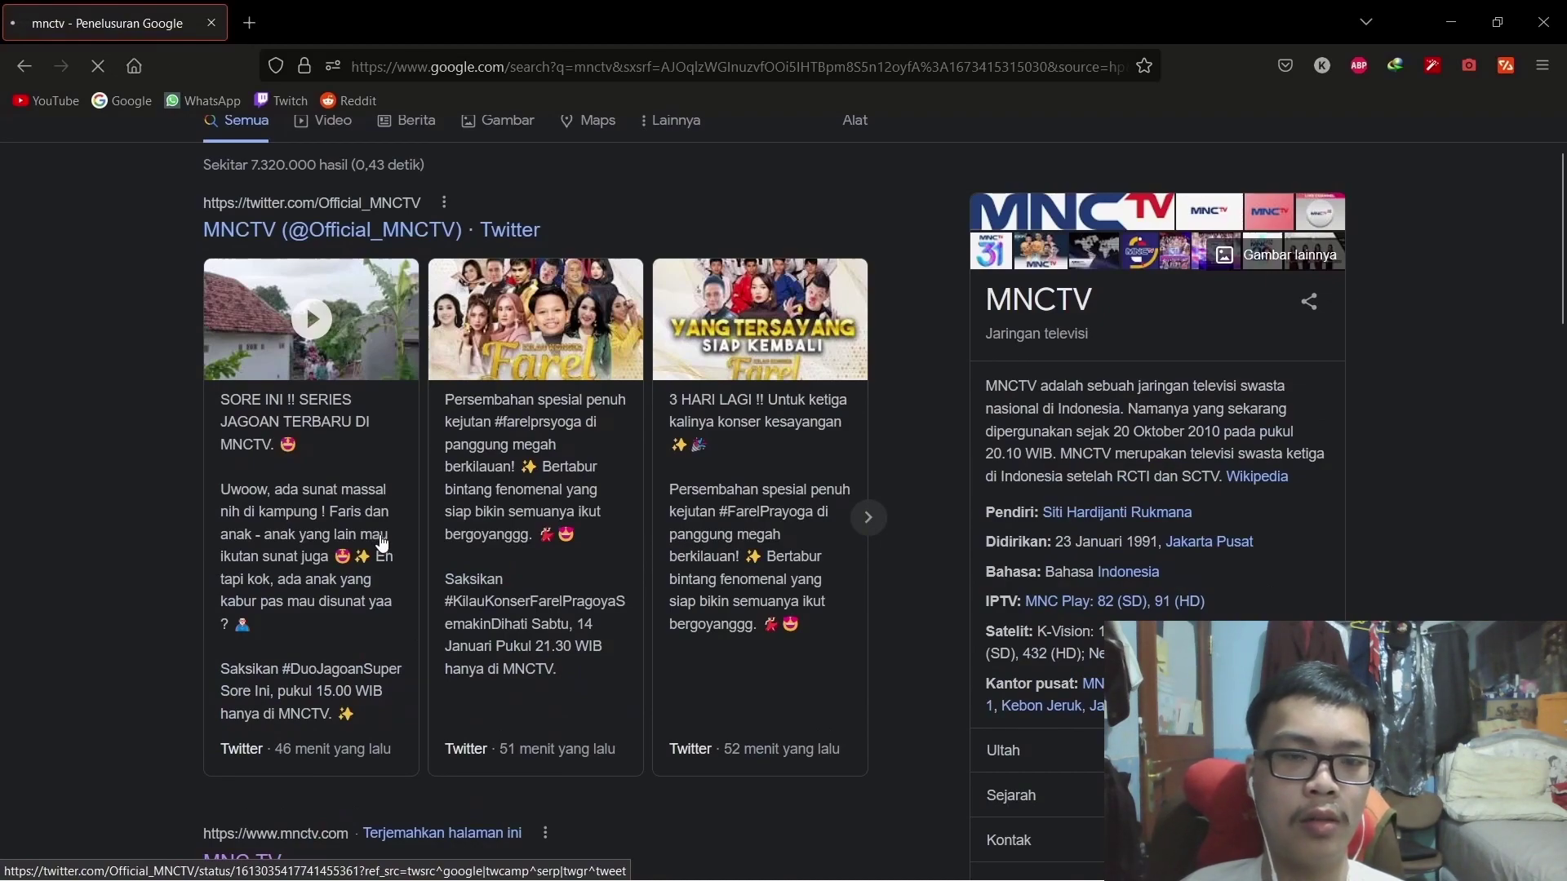
pyautogui.scroll(-3, 382, 540)
pyautogui.click(375, 535)
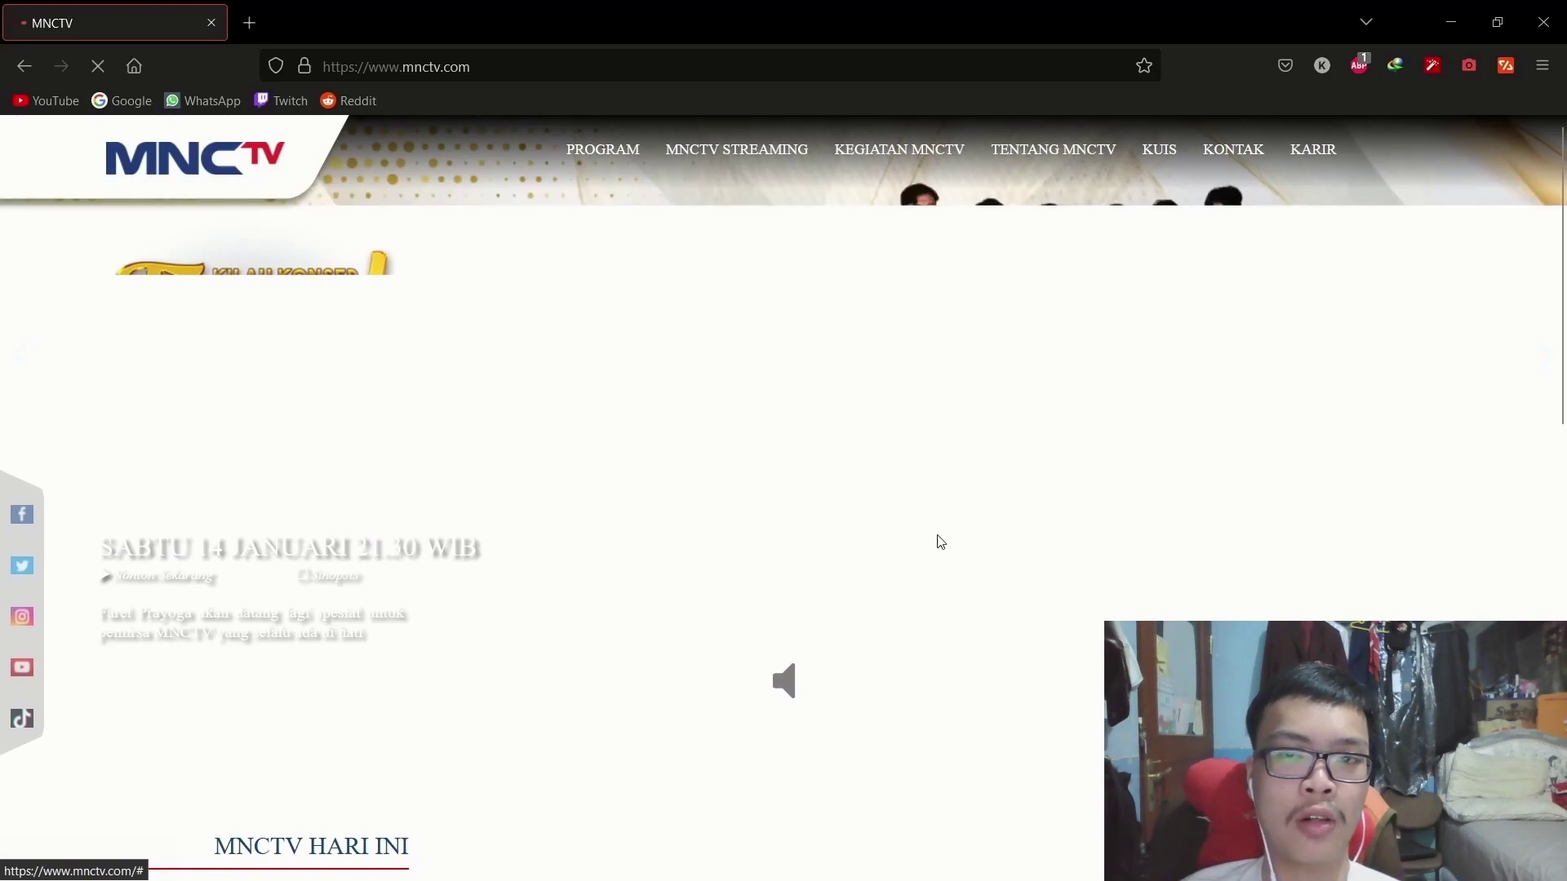
pyautogui.scroll(-12, 940, 542)
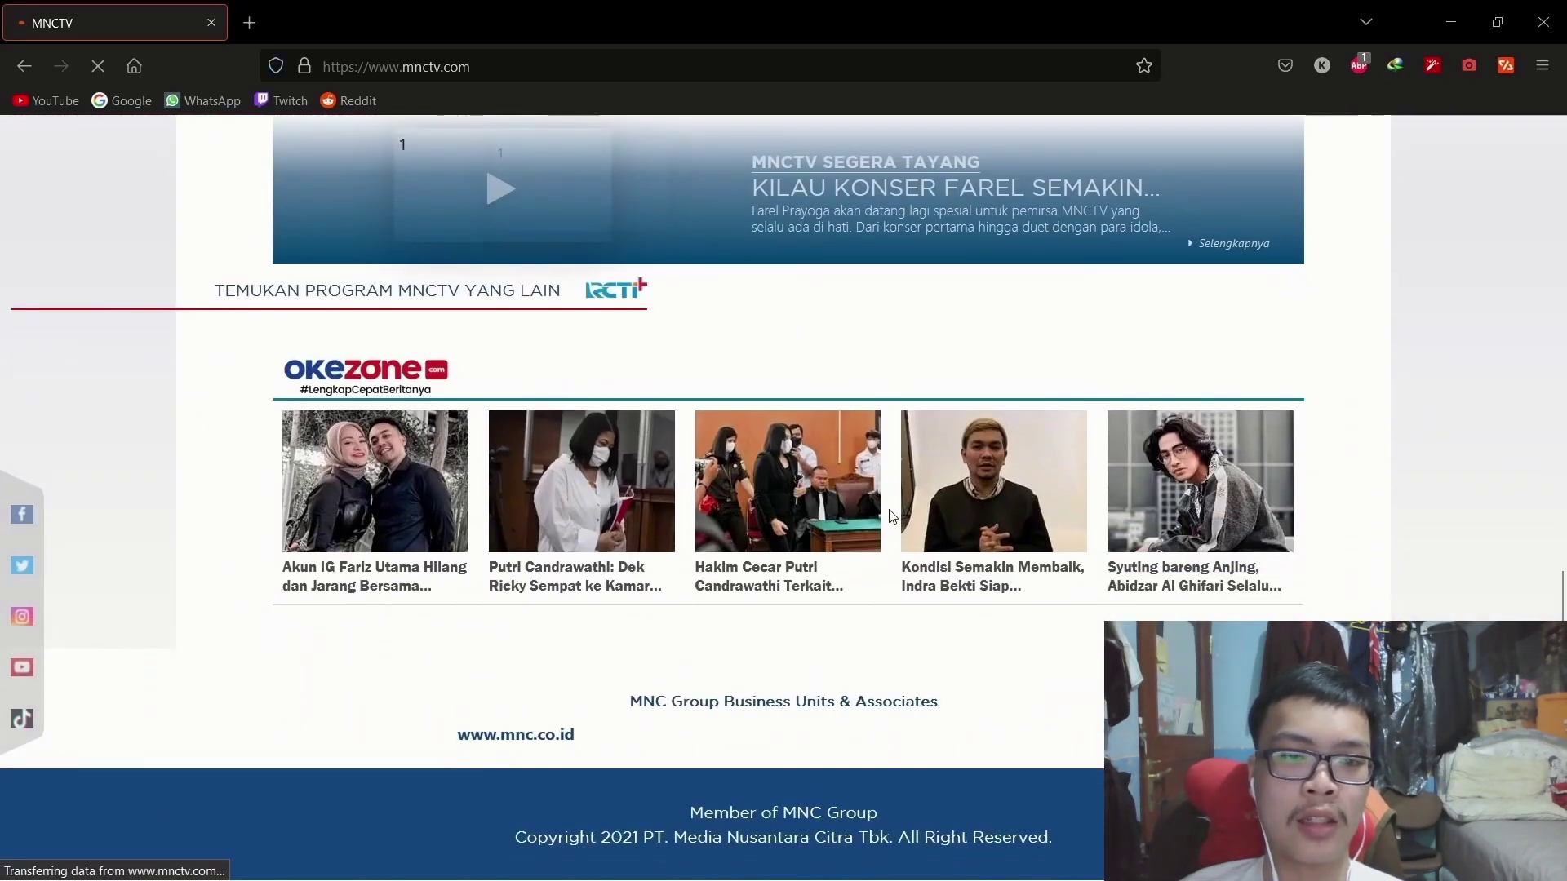
pyautogui.scroll(15, 888, 513)
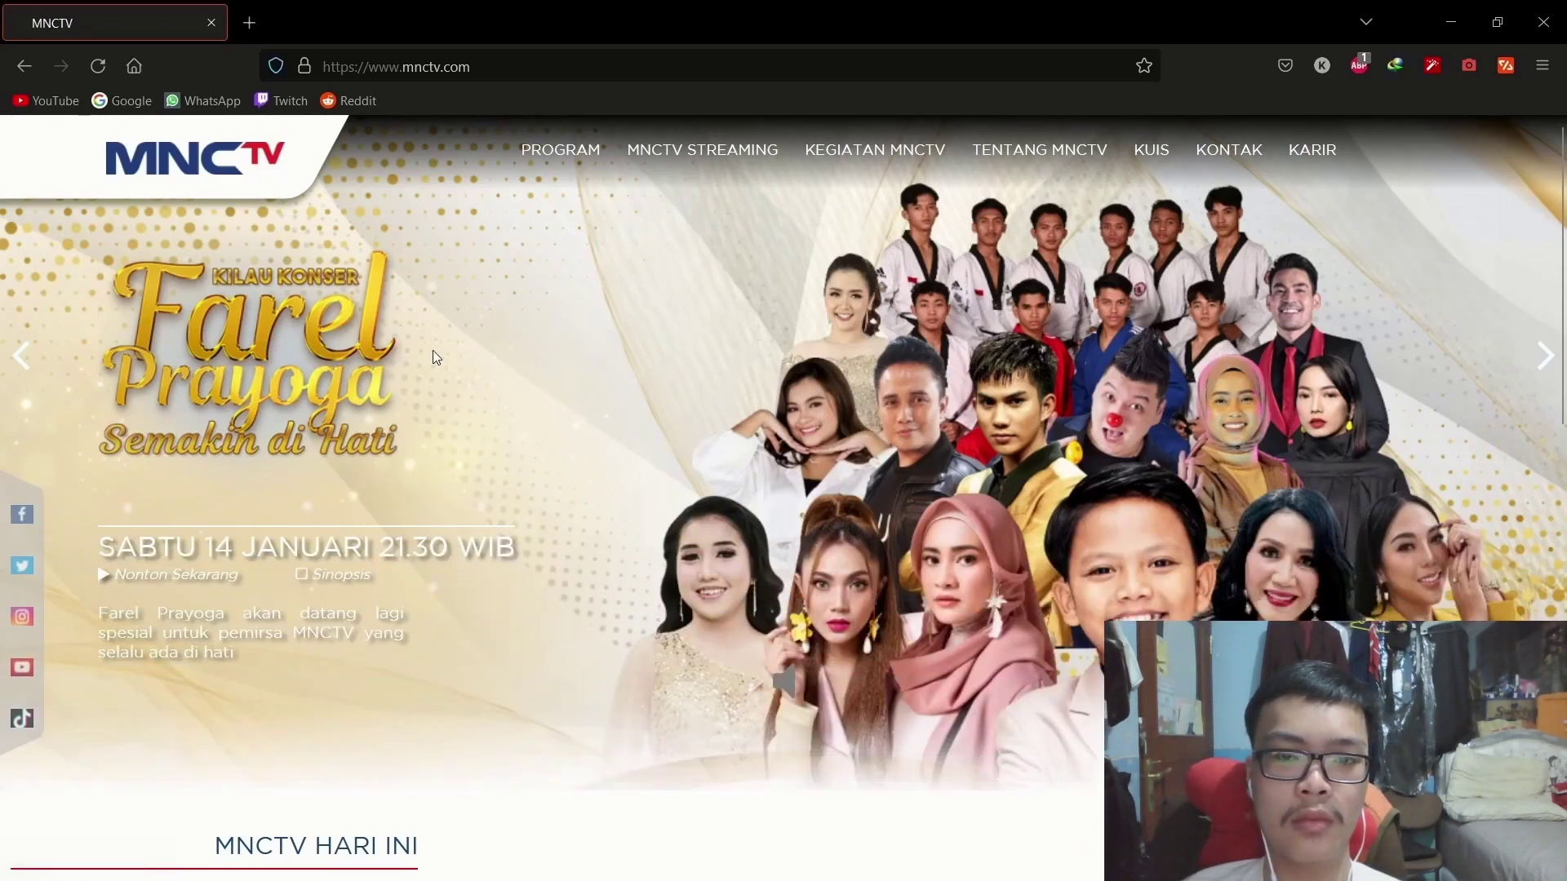
# Load mikrotik.co.id in a new tab and scroll through the Citraweb MikroTik store page.
pyautogui.click(245, 27)
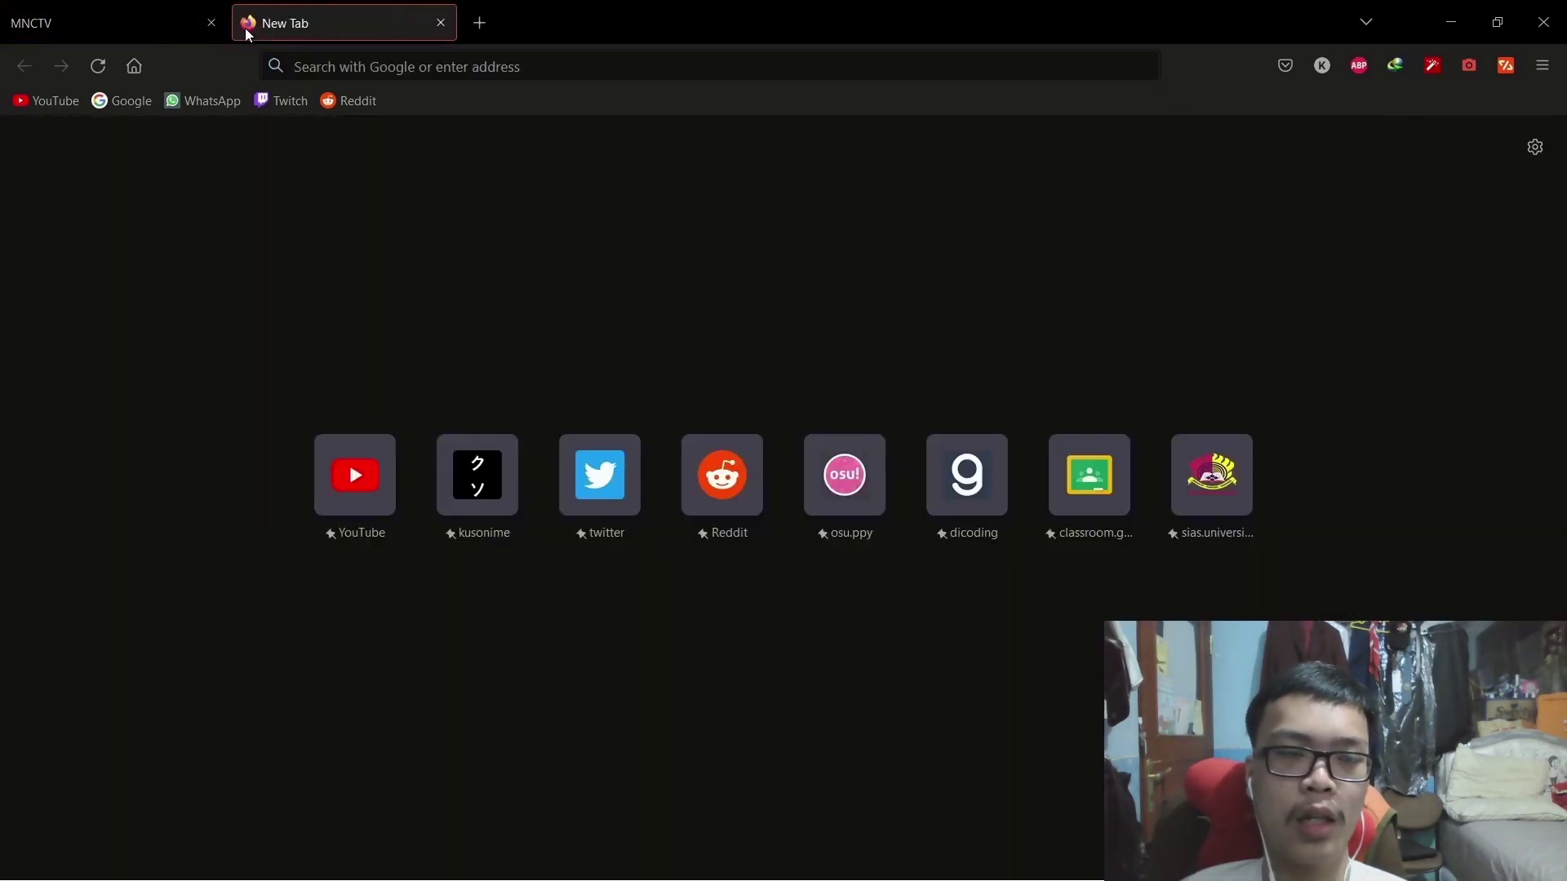
pyautogui.write('mikrotik')
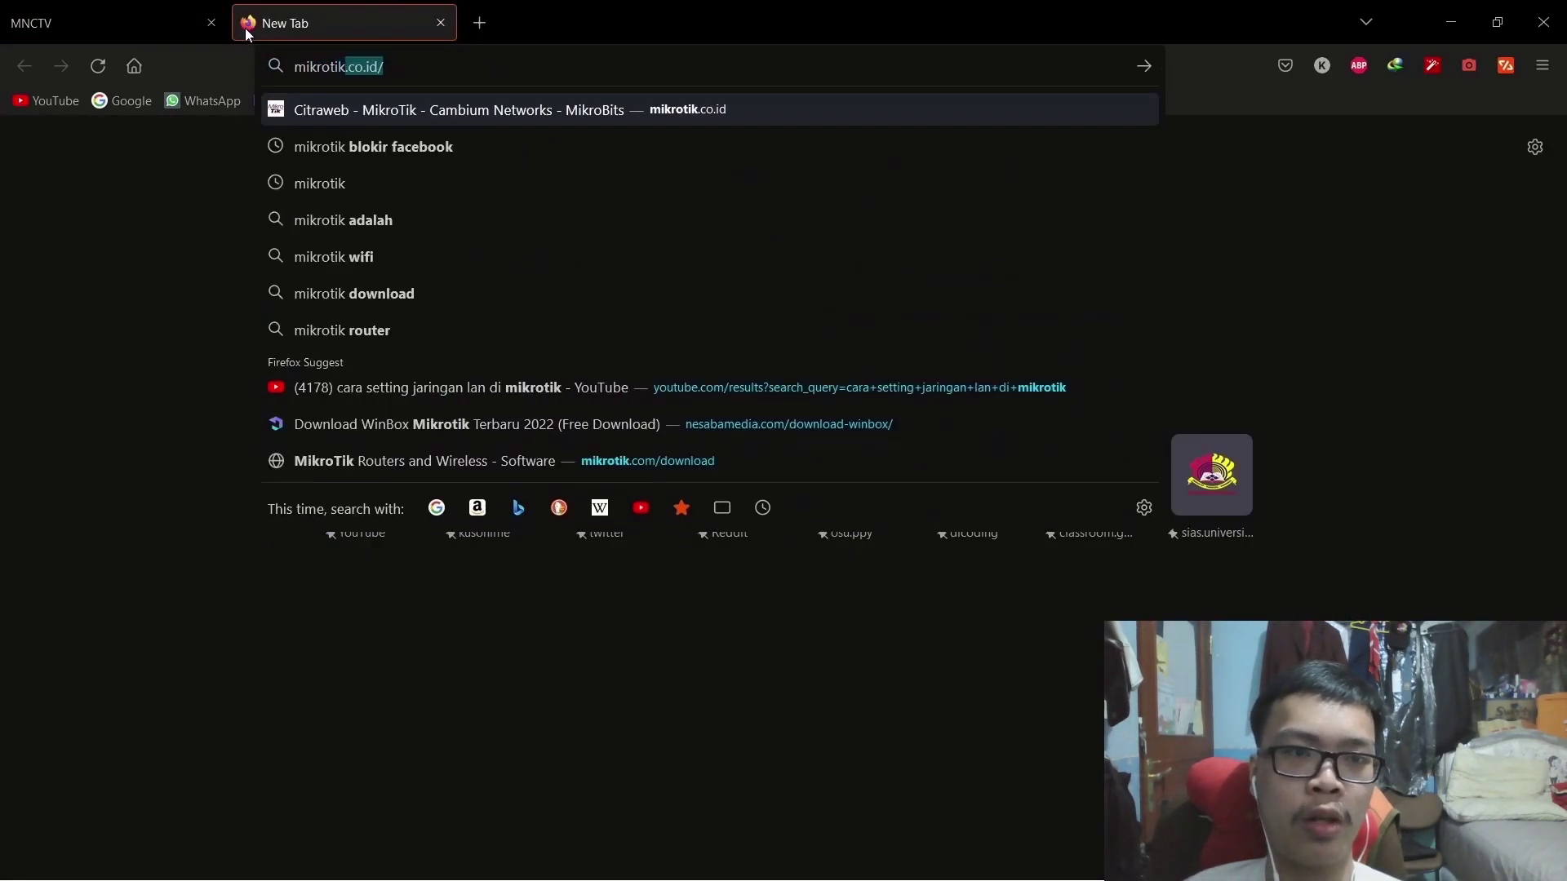
pyautogui.press('Return')
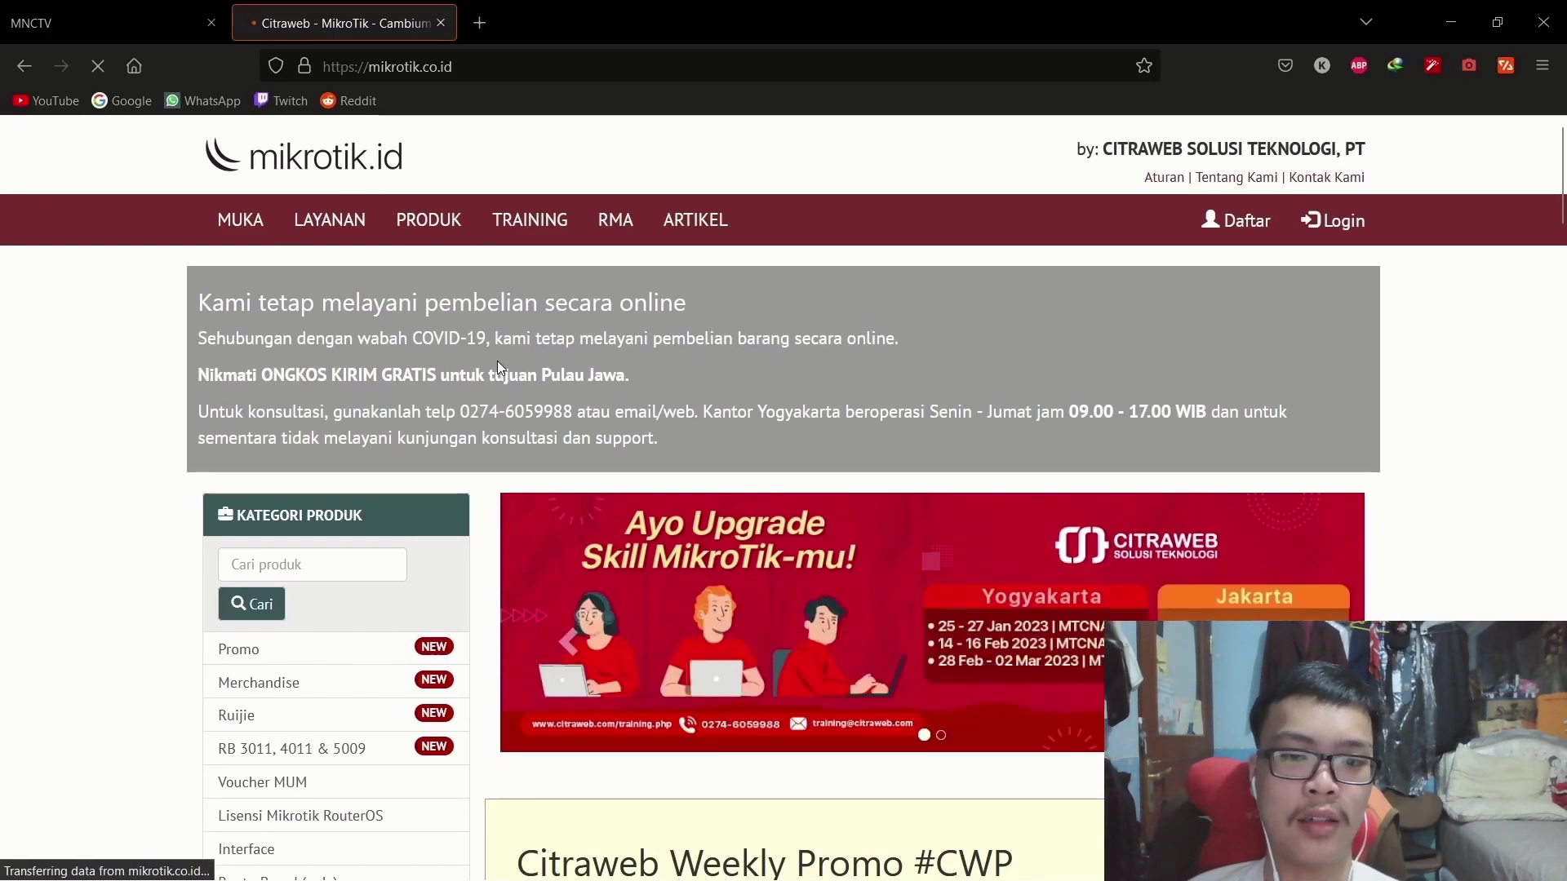
pyautogui.scroll(-2, 498, 368)
pyautogui.scroll(-2, 497, 360)
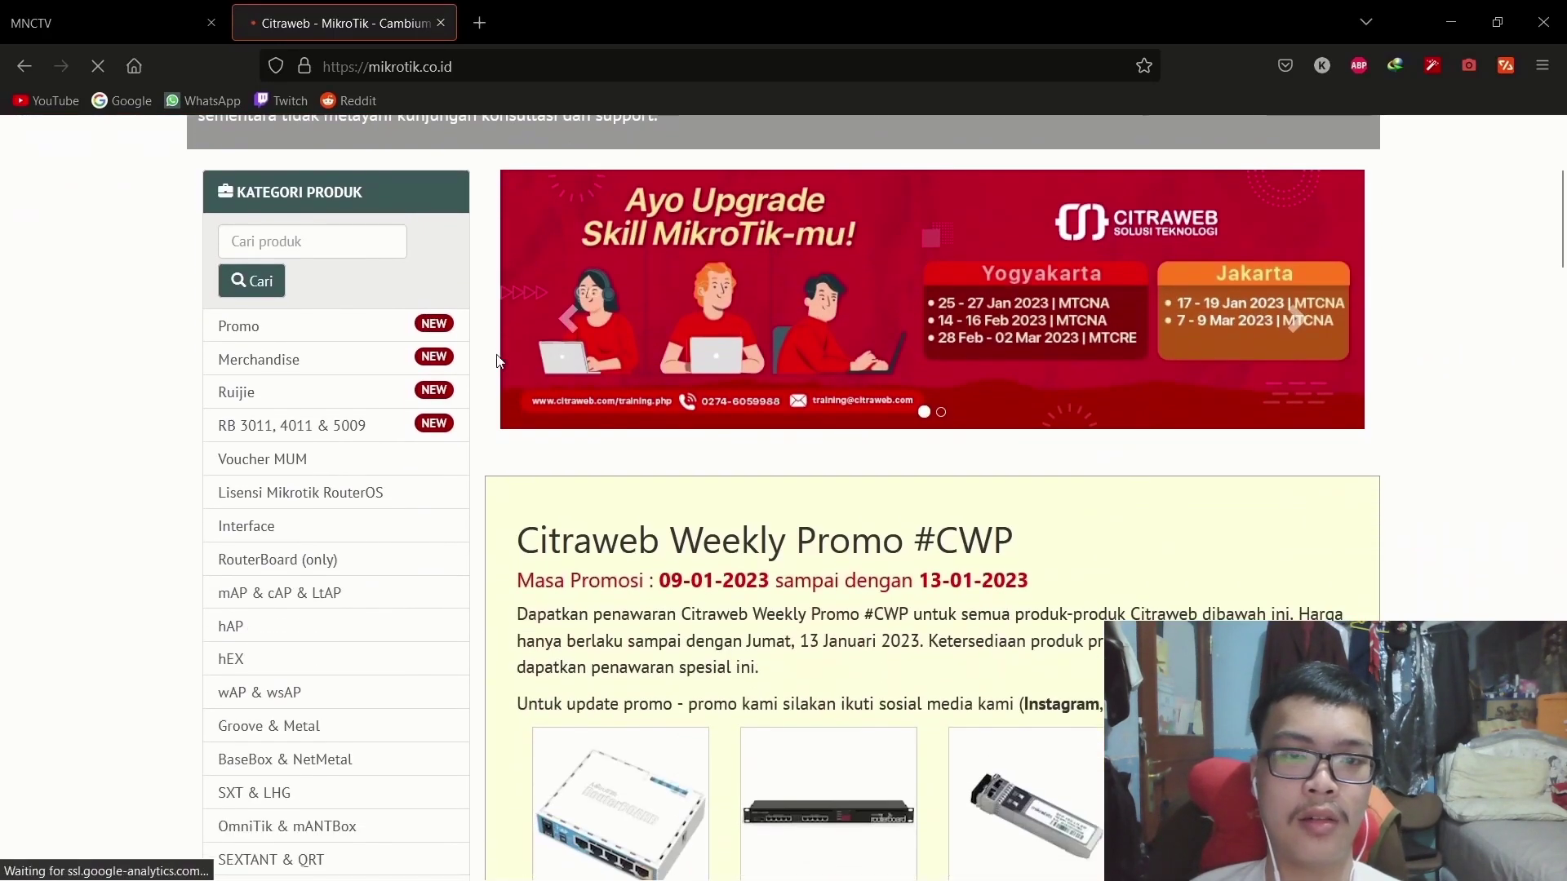
pyautogui.scroll(4, 497, 360)
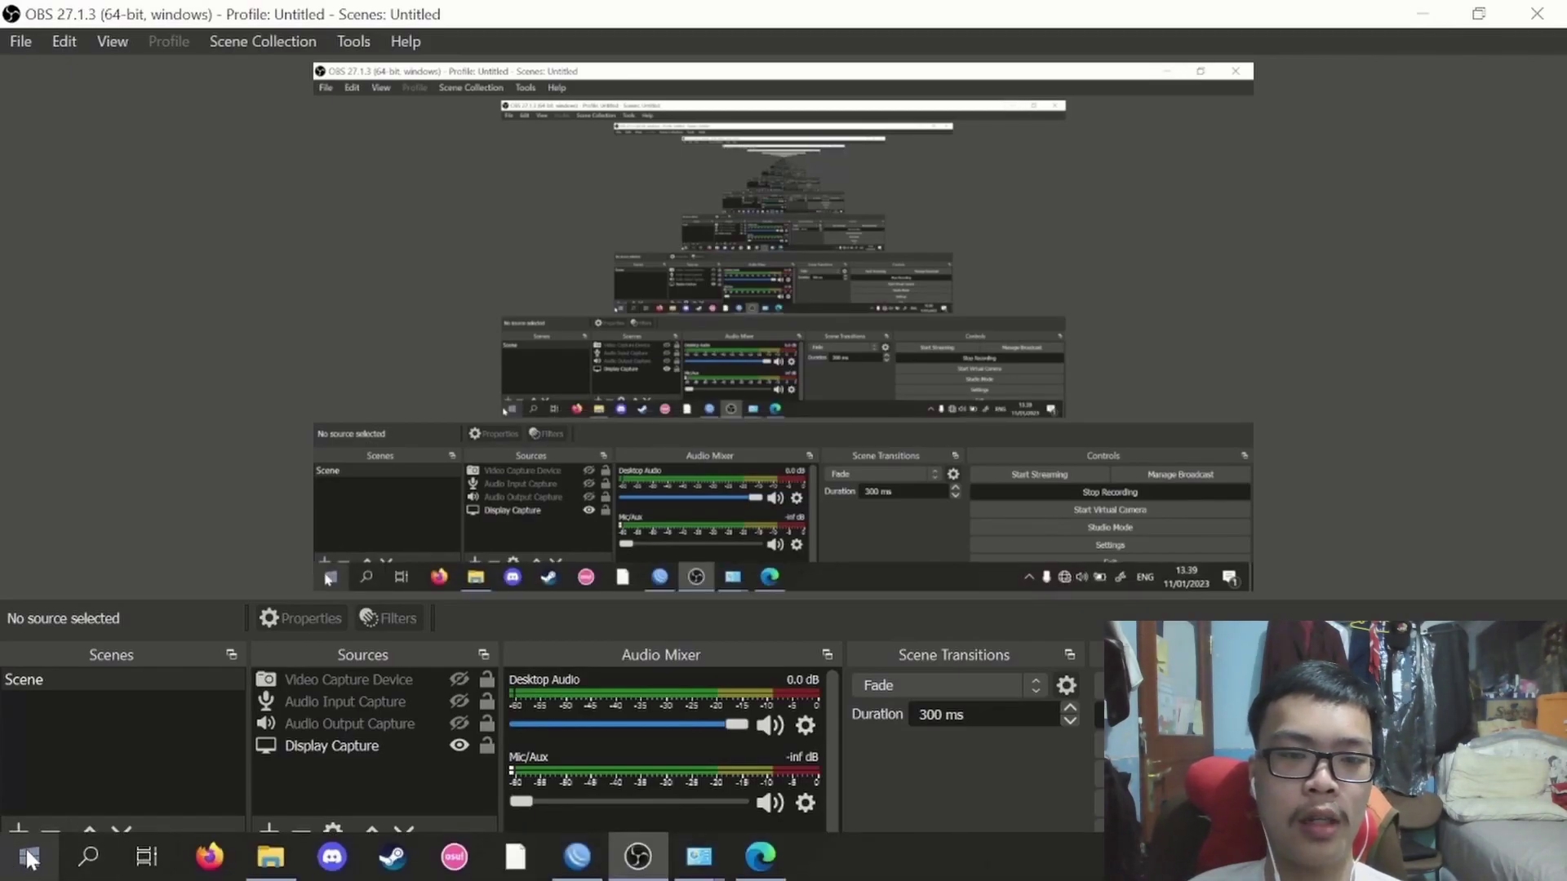
# Open Dial-up settings through a 'dial' search and start a new Broadband (PPPoE) Internet connection.
pyautogui.click(87, 857)
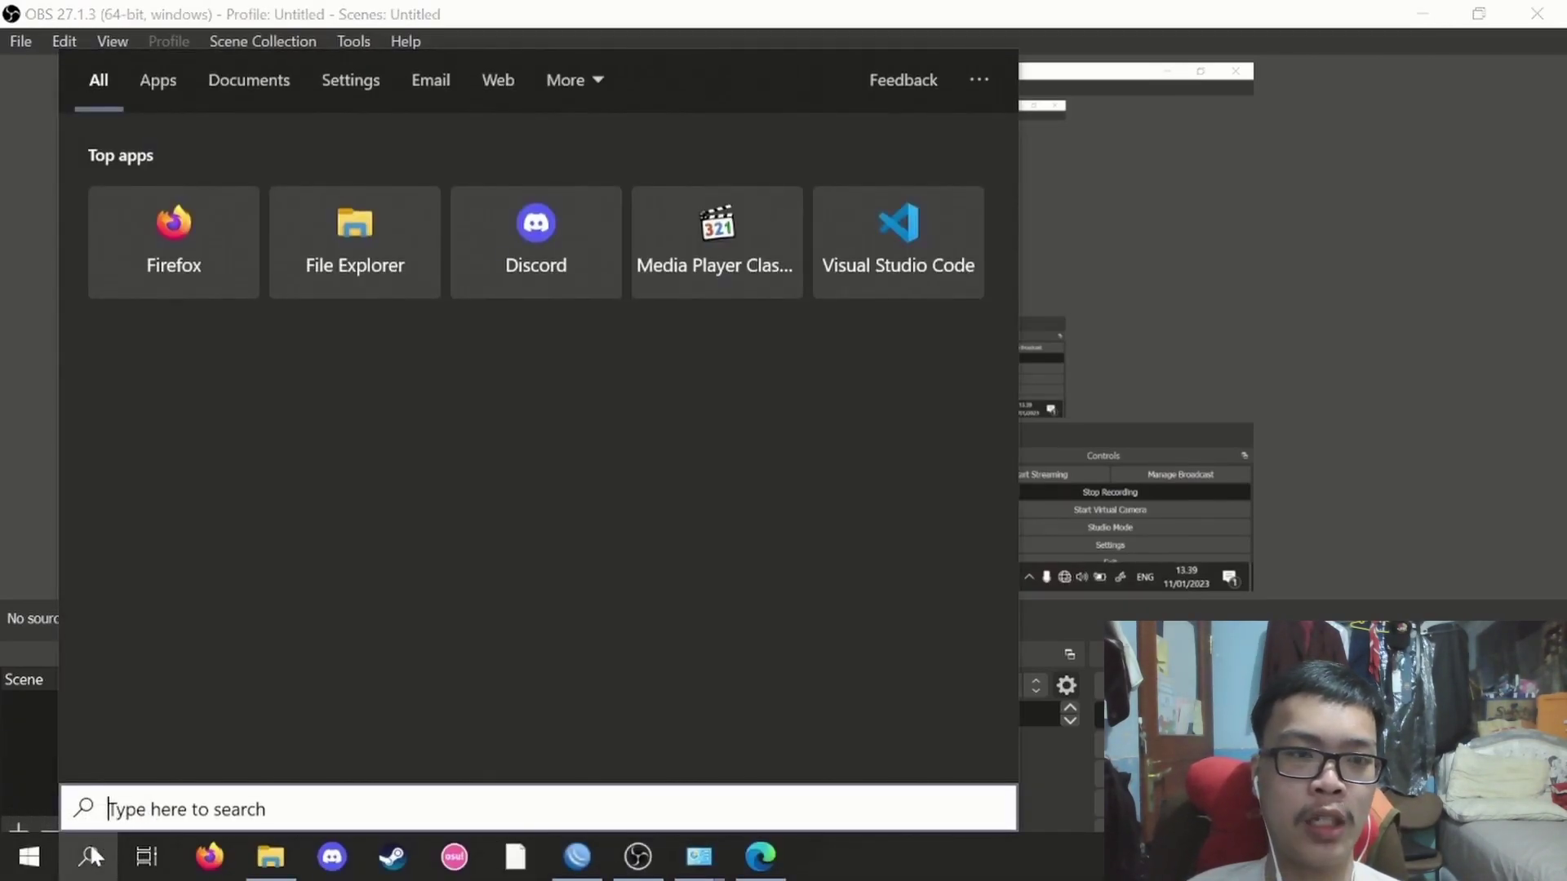
pyautogui.write('dial')
pyautogui.press('Return')
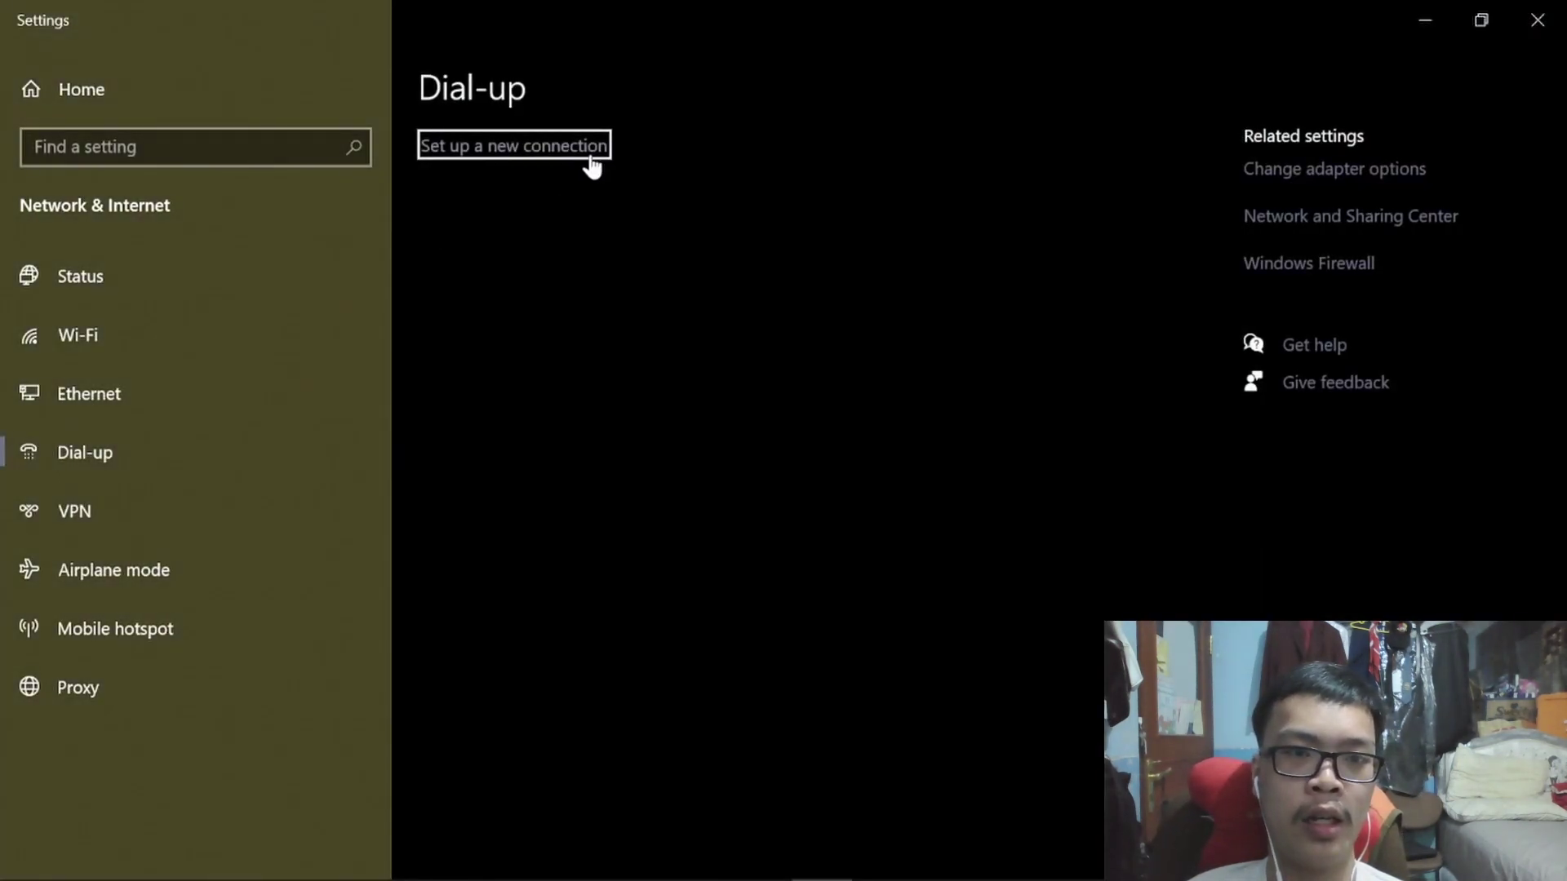
pyautogui.click(589, 158)
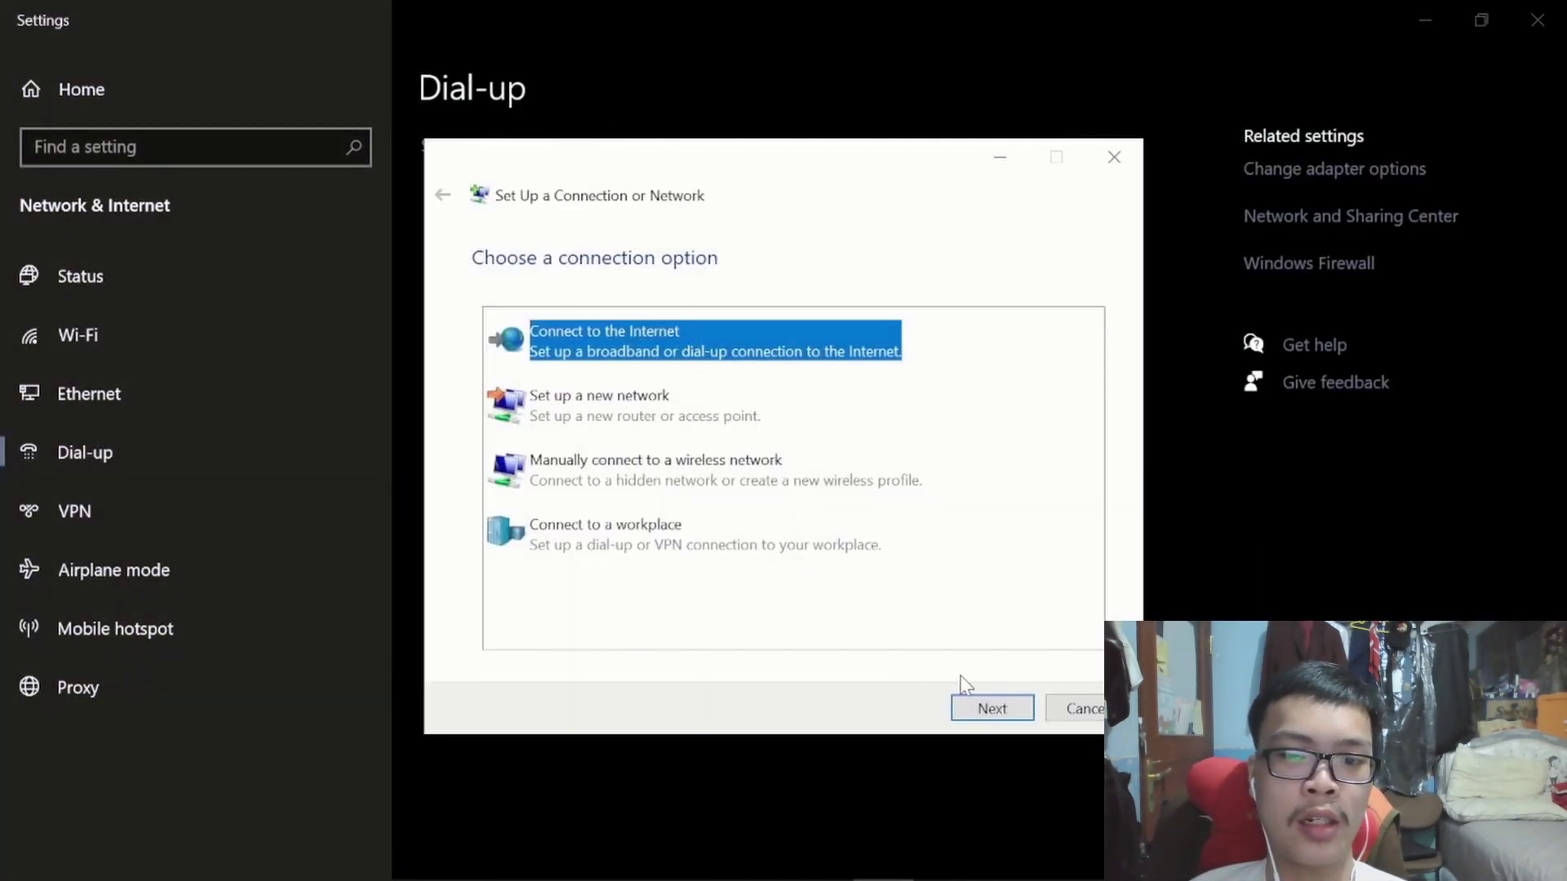
pyautogui.click(990, 707)
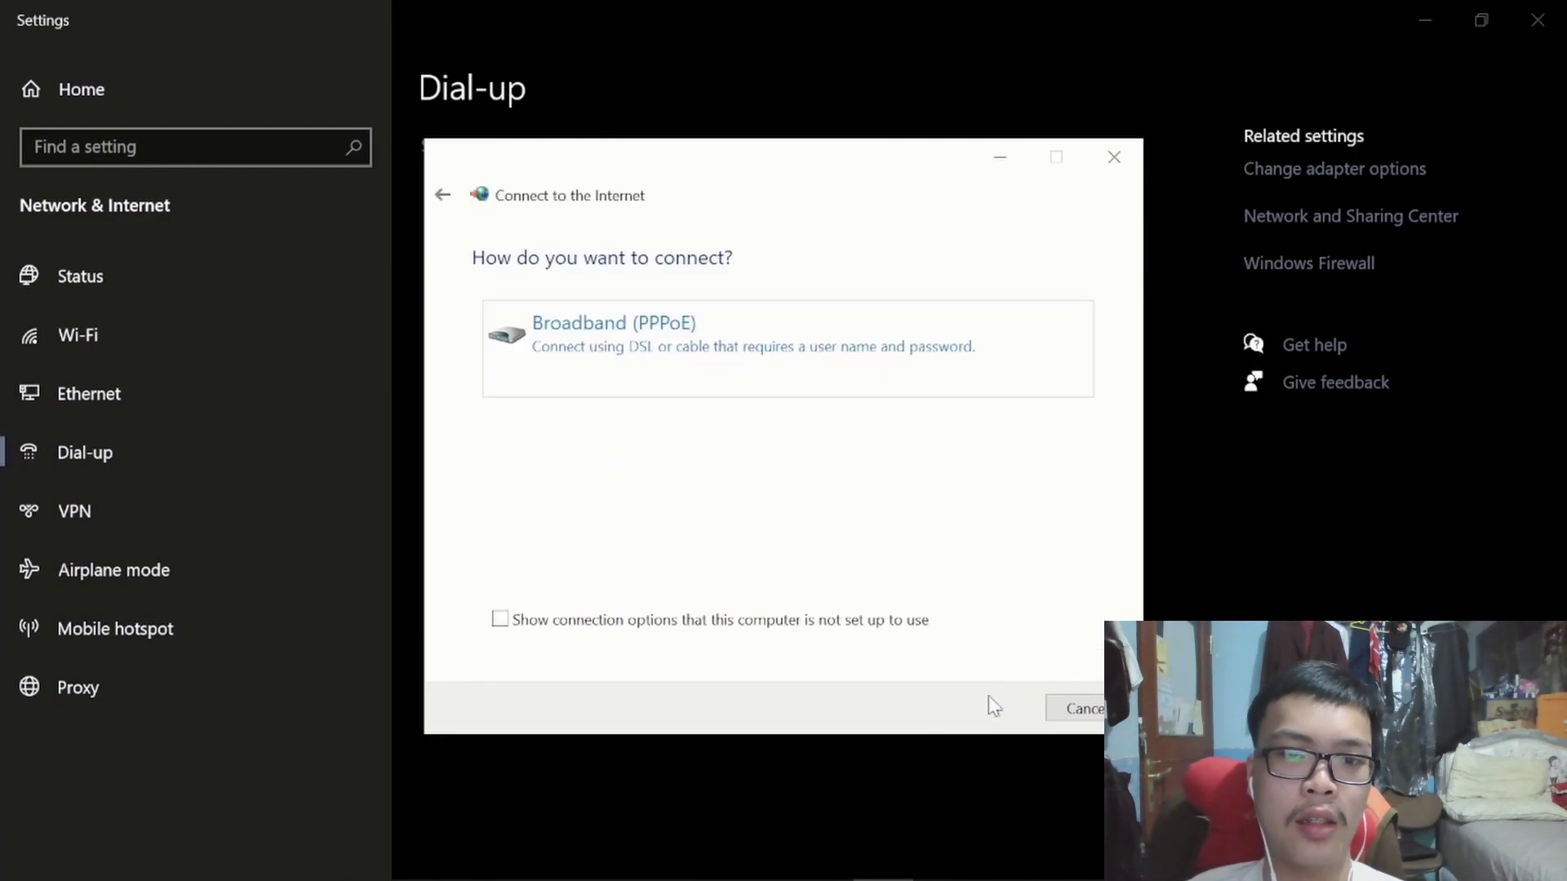
pyautogui.click(899, 378)
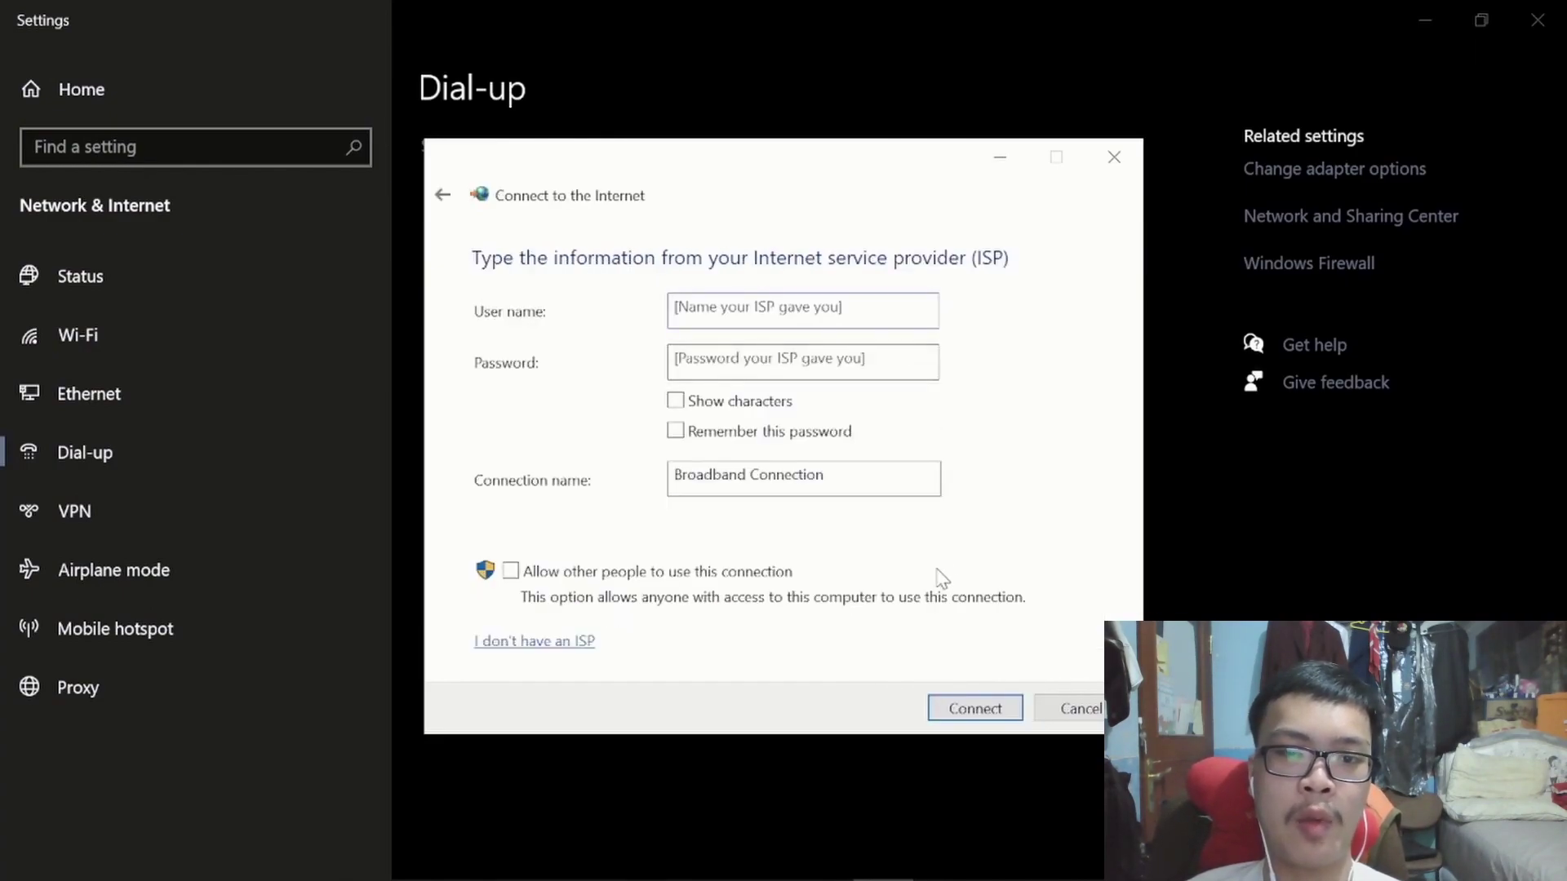
# Enter the PPPoE account's user name and password, name the connection PPPoE, and dial it.
pyautogui.write('r')
pyautogui.press('BackSpace')
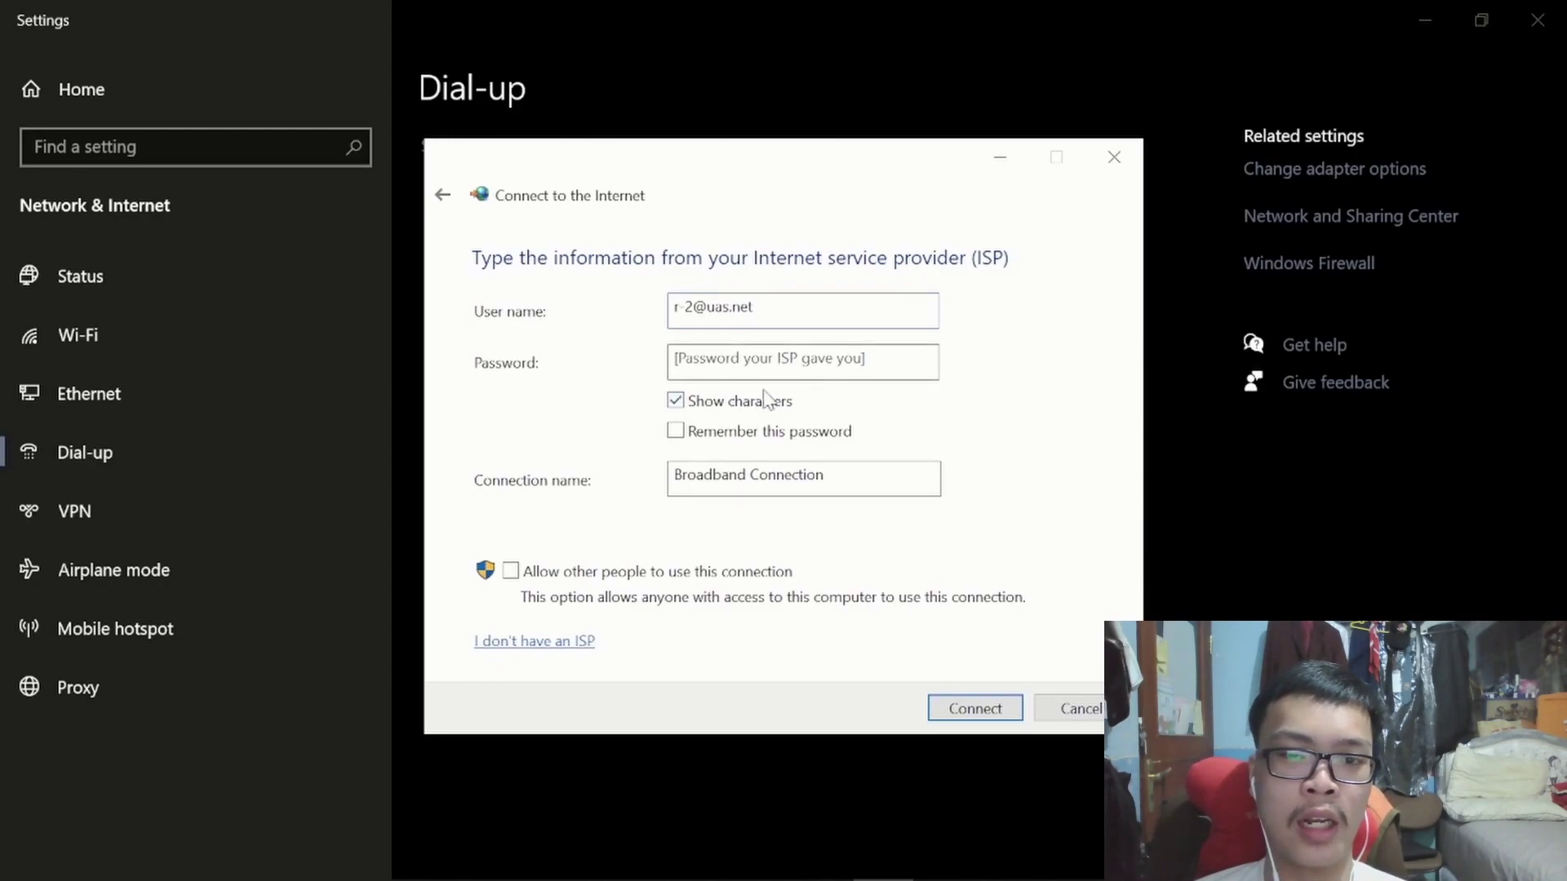
pyautogui.click(818, 364)
pyautogui.write('123')
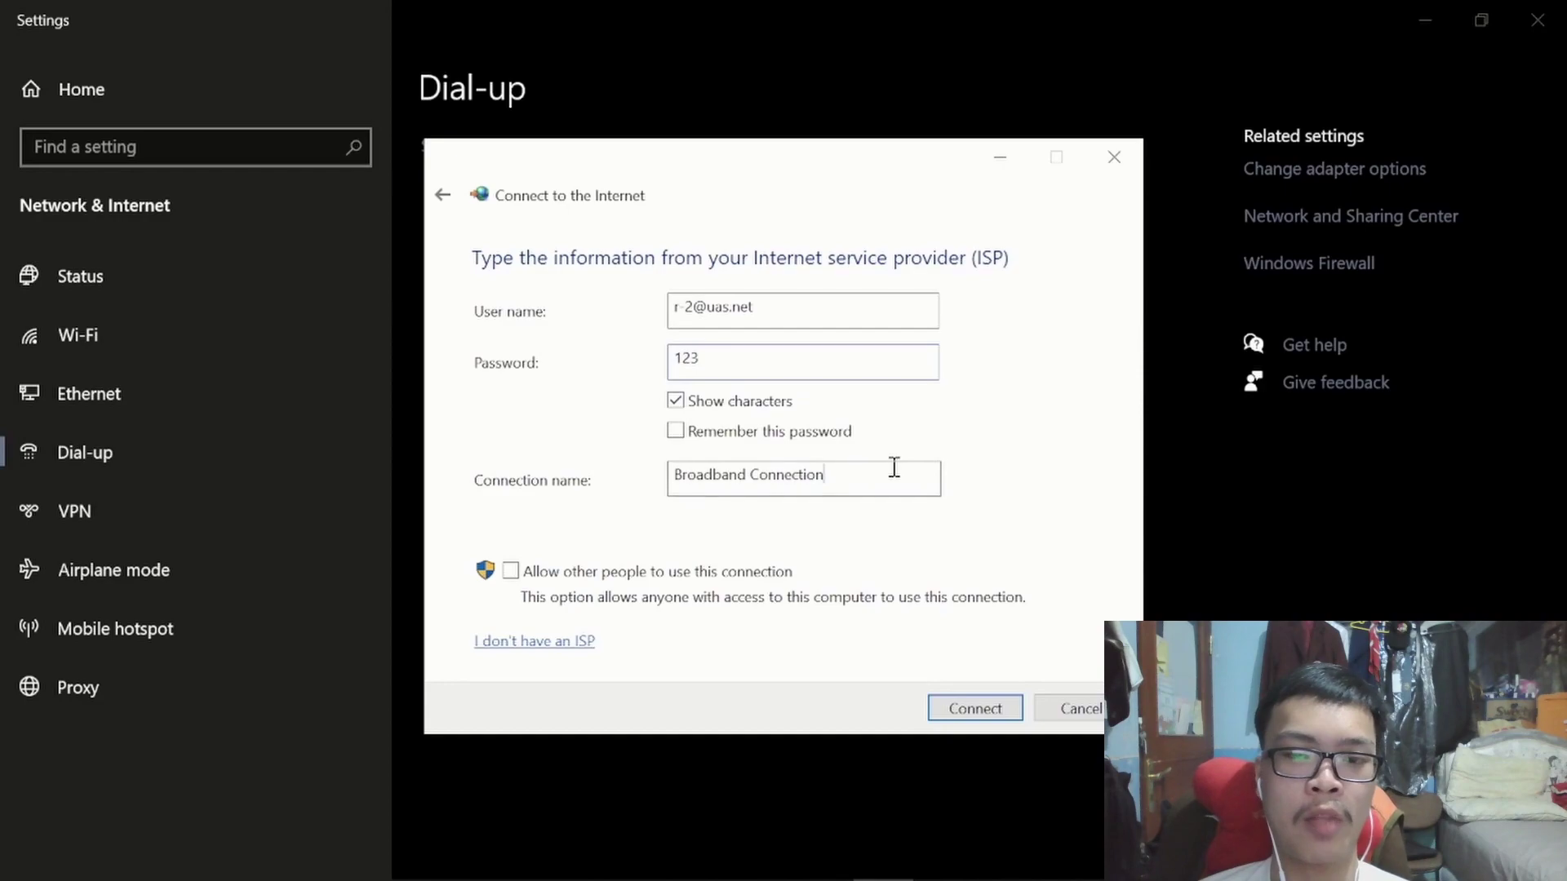
pyautogui.hotkey('ctrl', 'a')
pyautogui.write('PP')
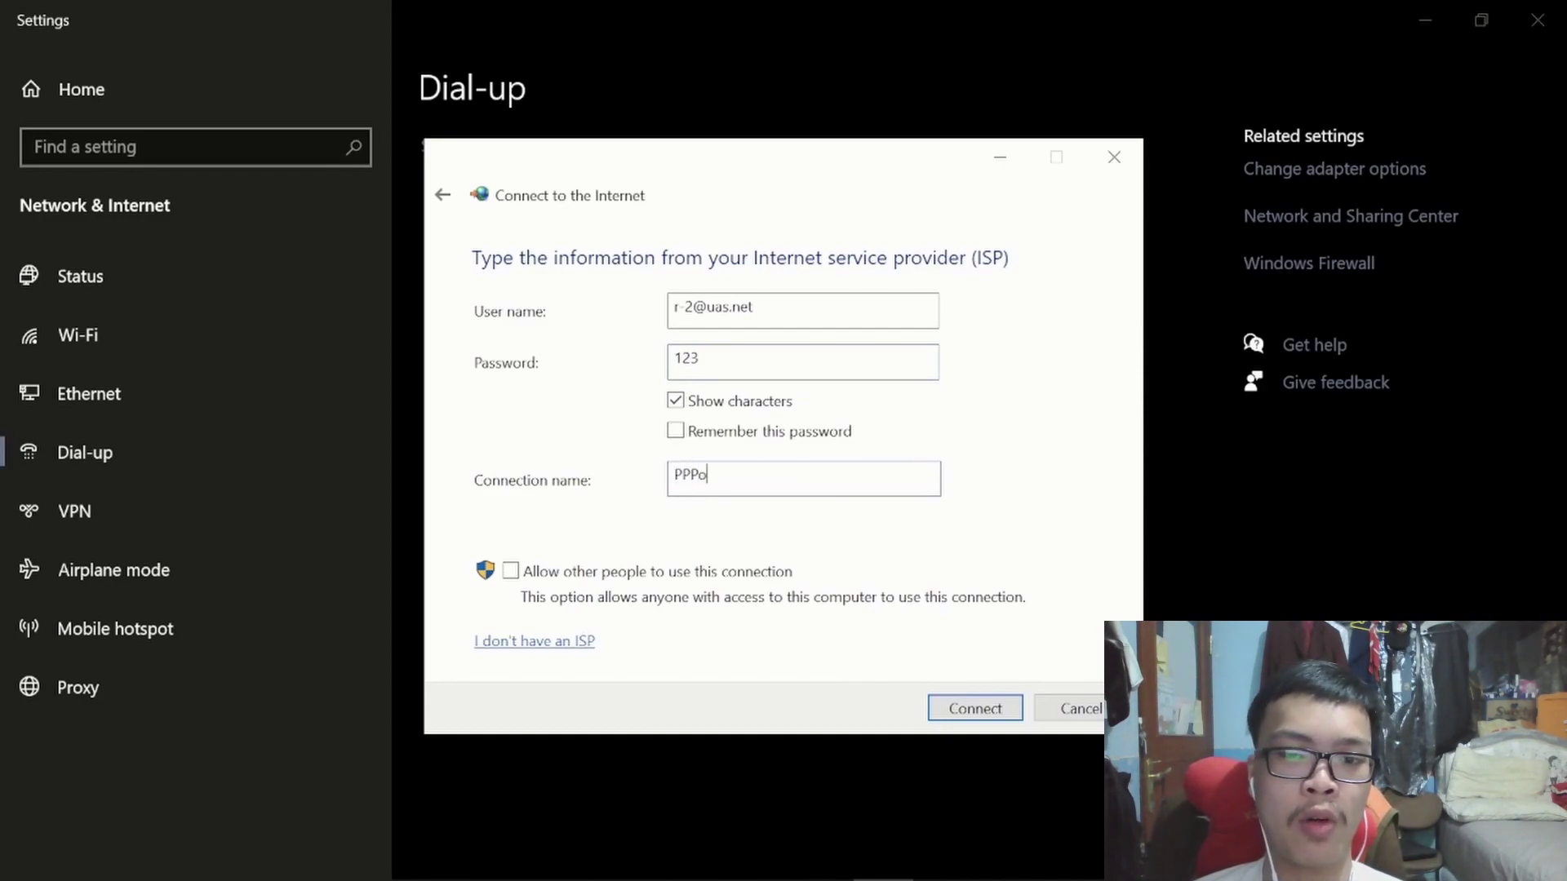
pyautogui.click(983, 714)
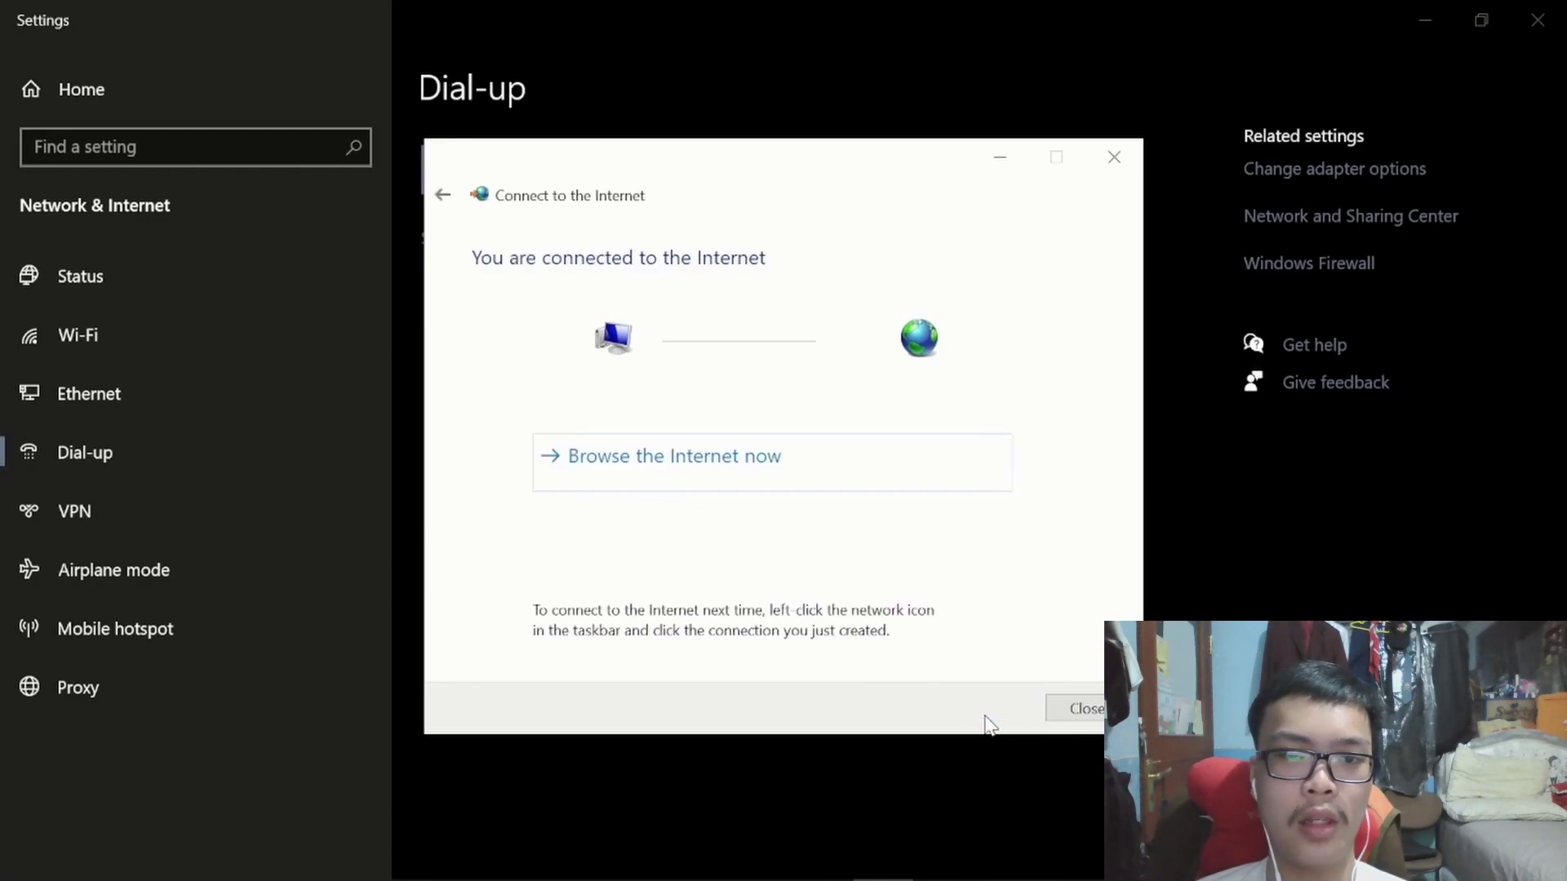
pyautogui.click(1056, 712)
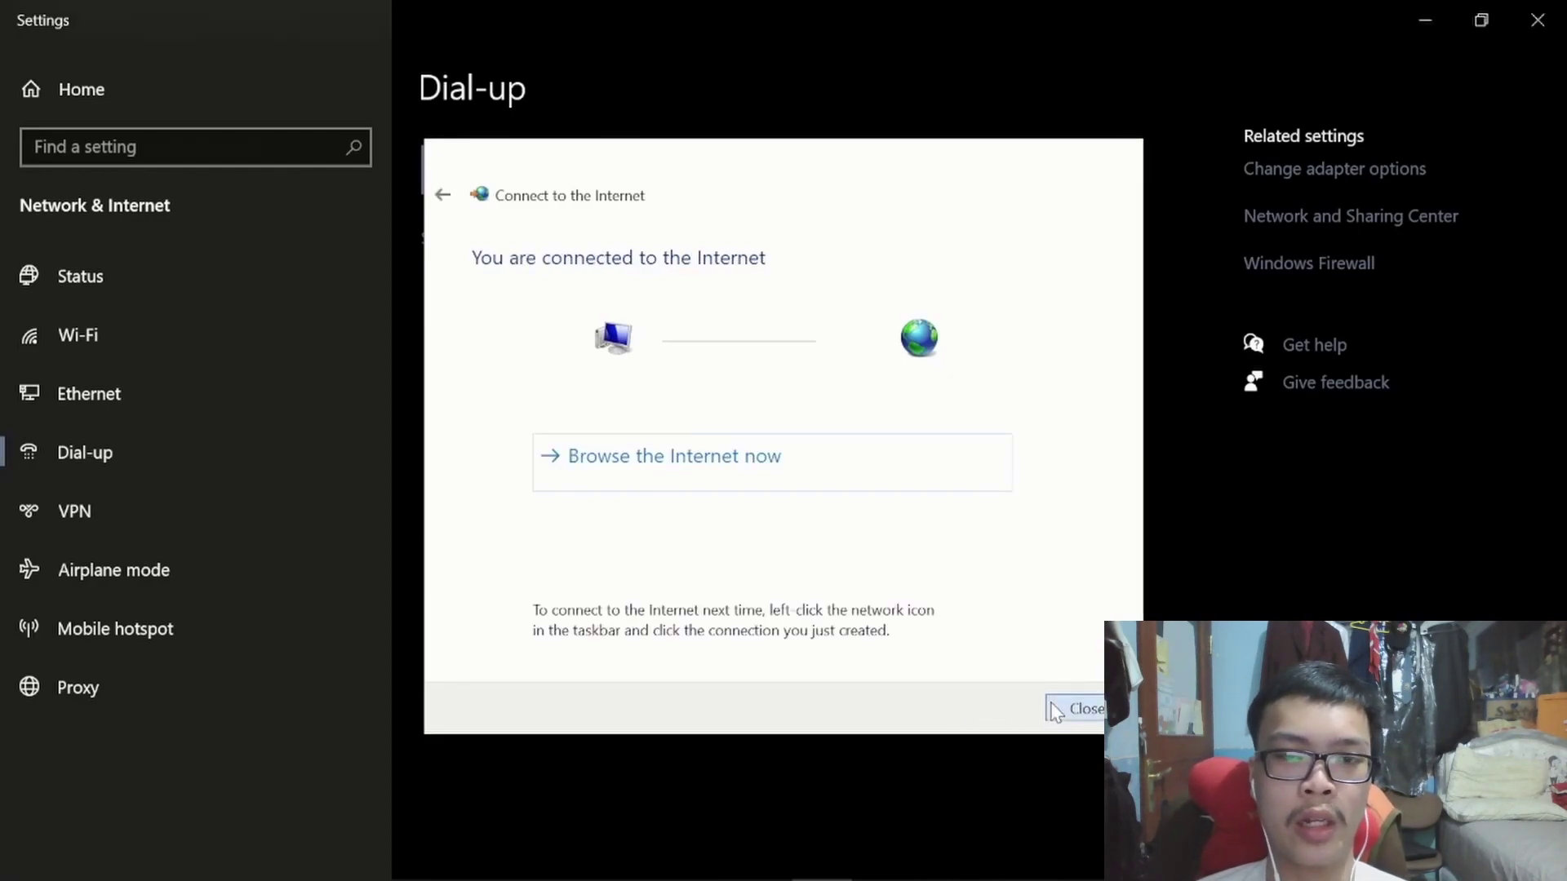
# Open the PPPoE connection's properties in Network Connections and close them unchanged.
pyautogui.click(698, 857)
pyautogui.click(754, 802)
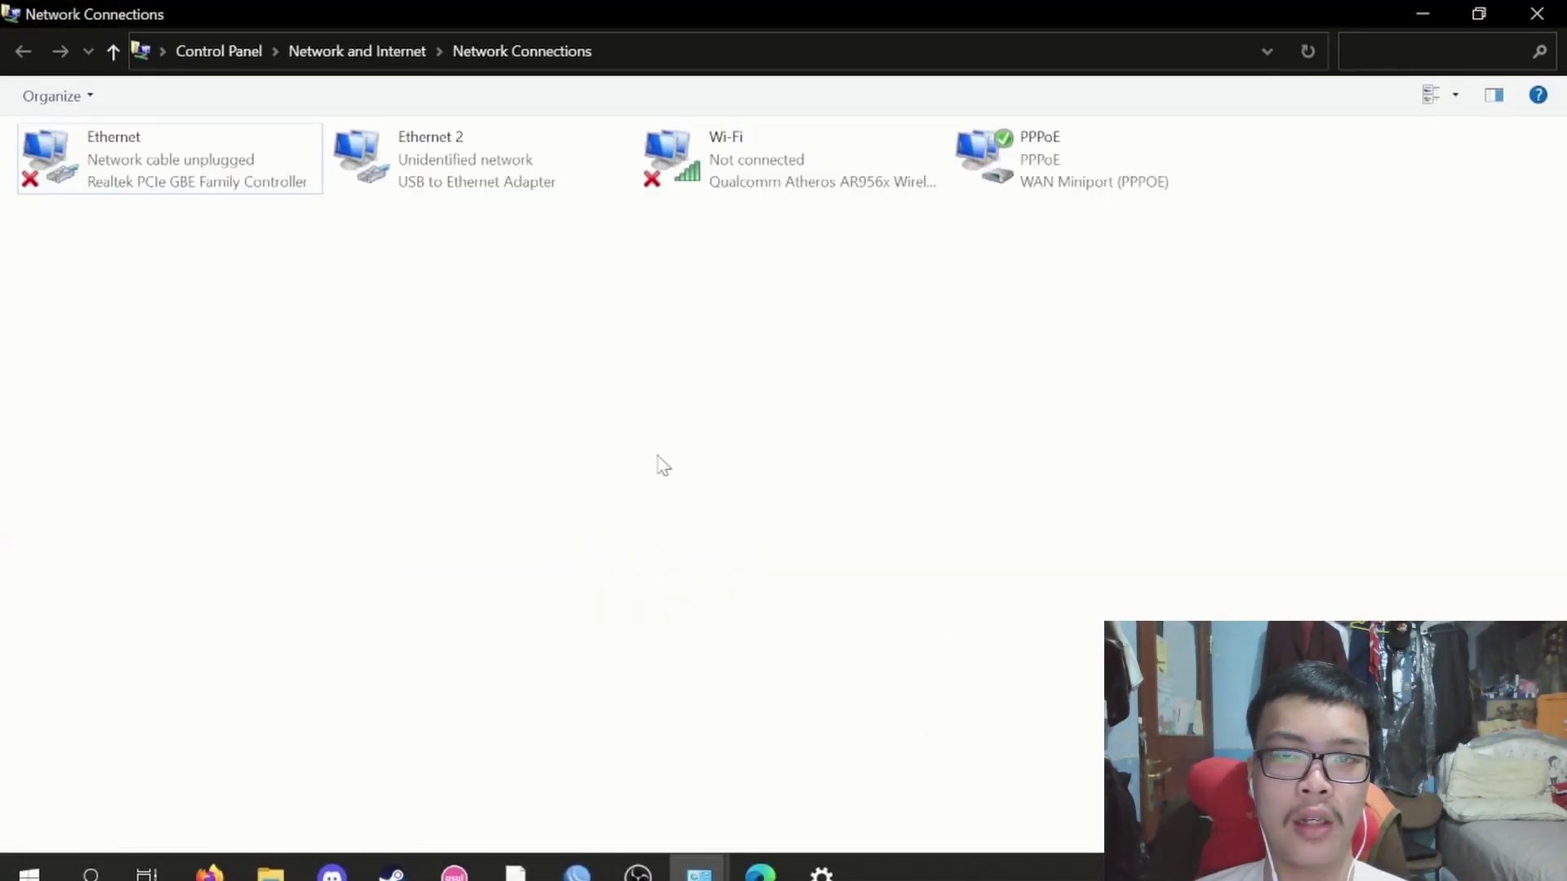
pyautogui.click(1122, 148)
pyautogui.rightClick(1117, 139)
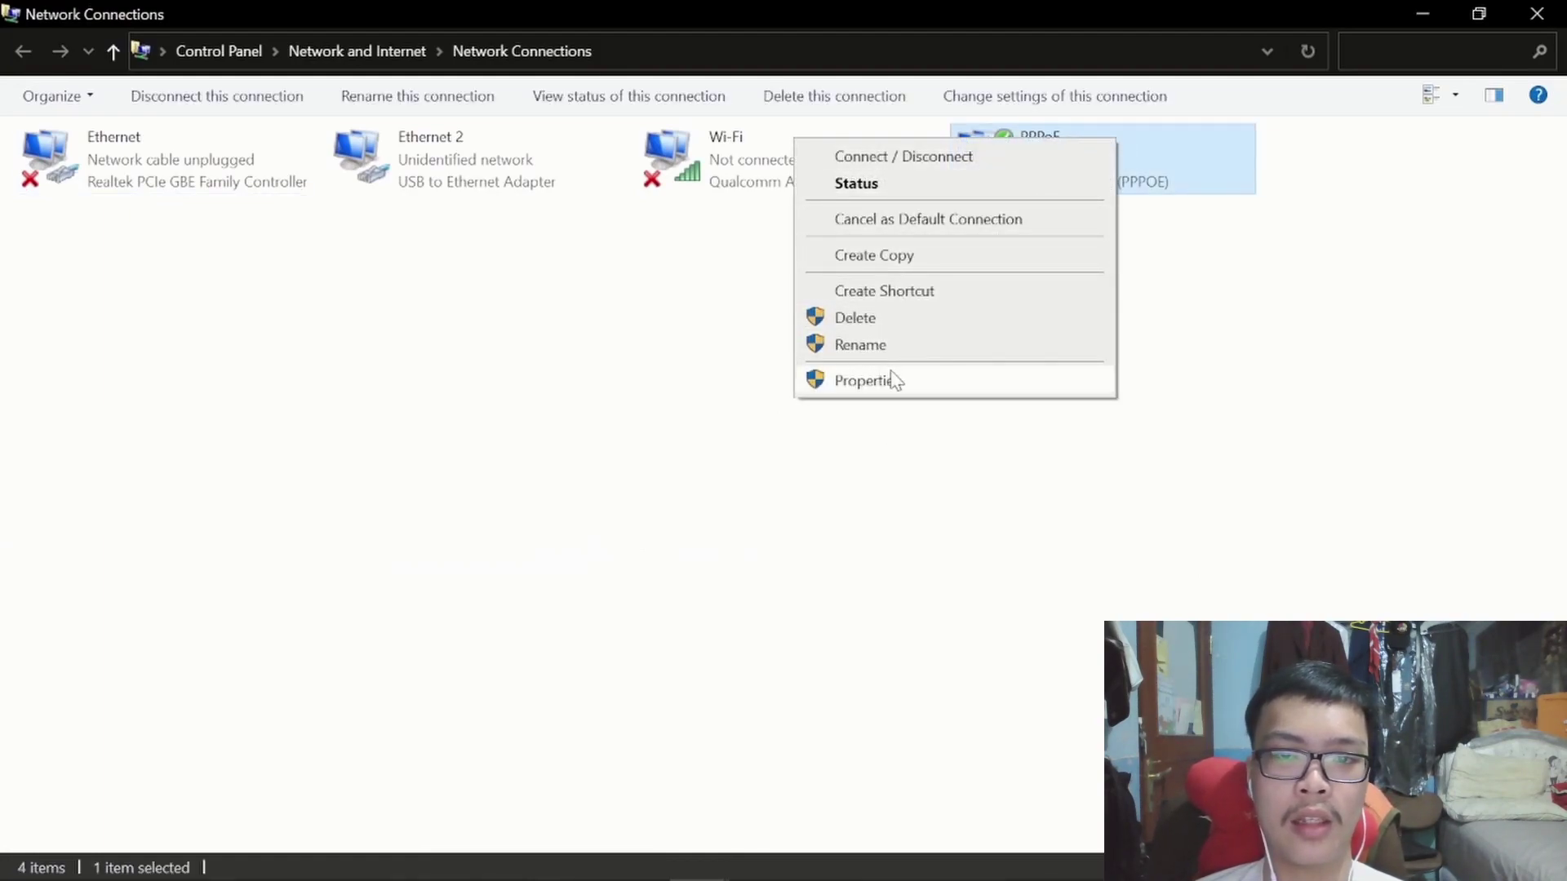
pyautogui.click(910, 393)
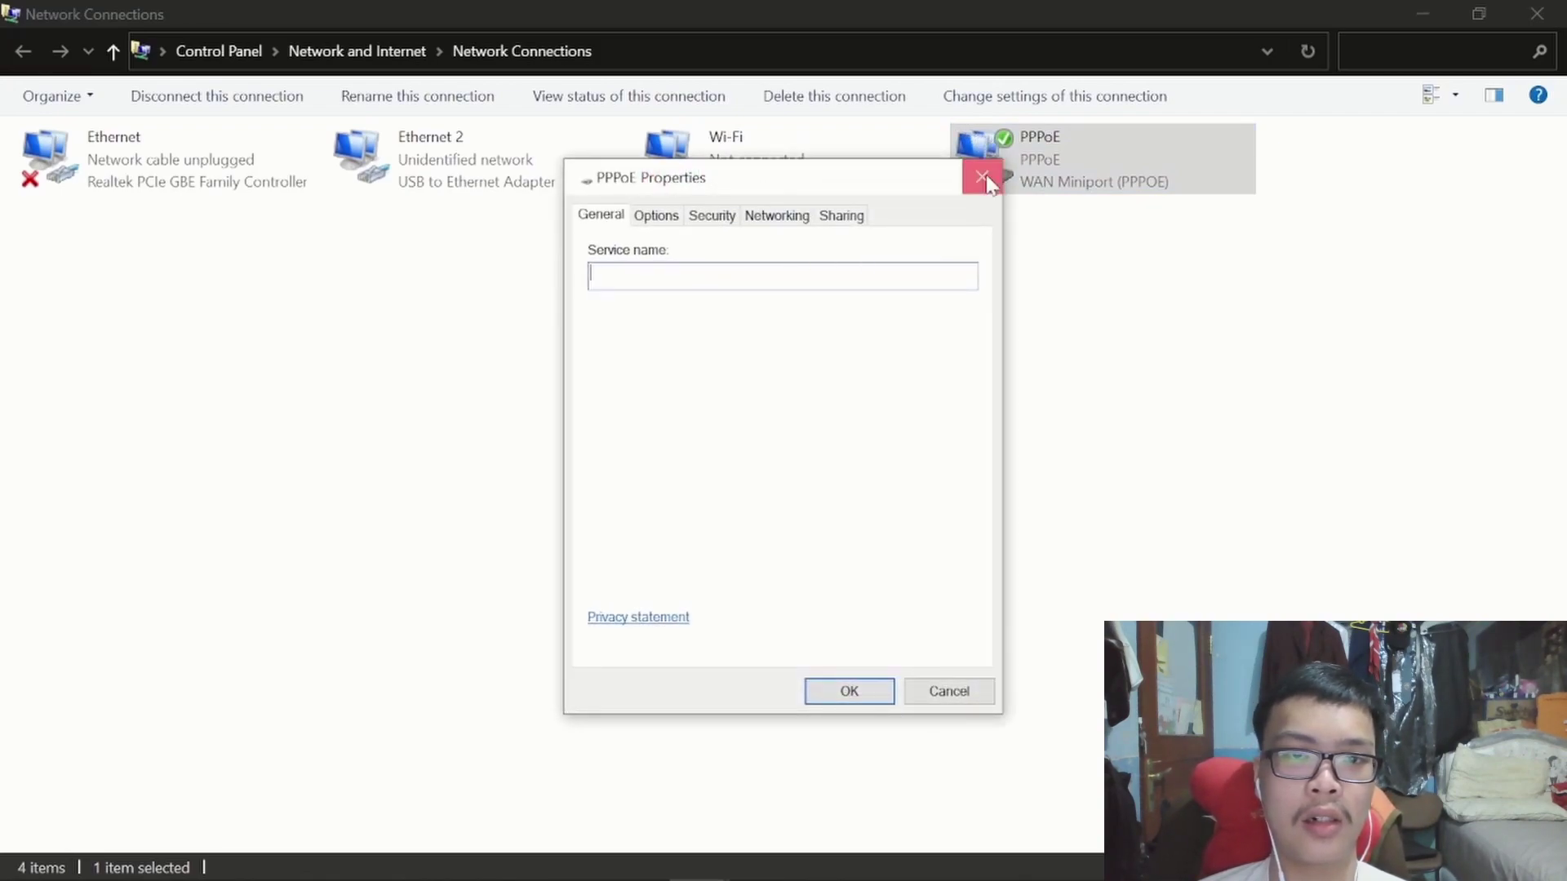
pyautogui.click(987, 178)
# Check the PPPoE status details, showing IPv4 address 10.20.30.4 and DNS 10.10.10.100.
pyautogui.click(880, 292)
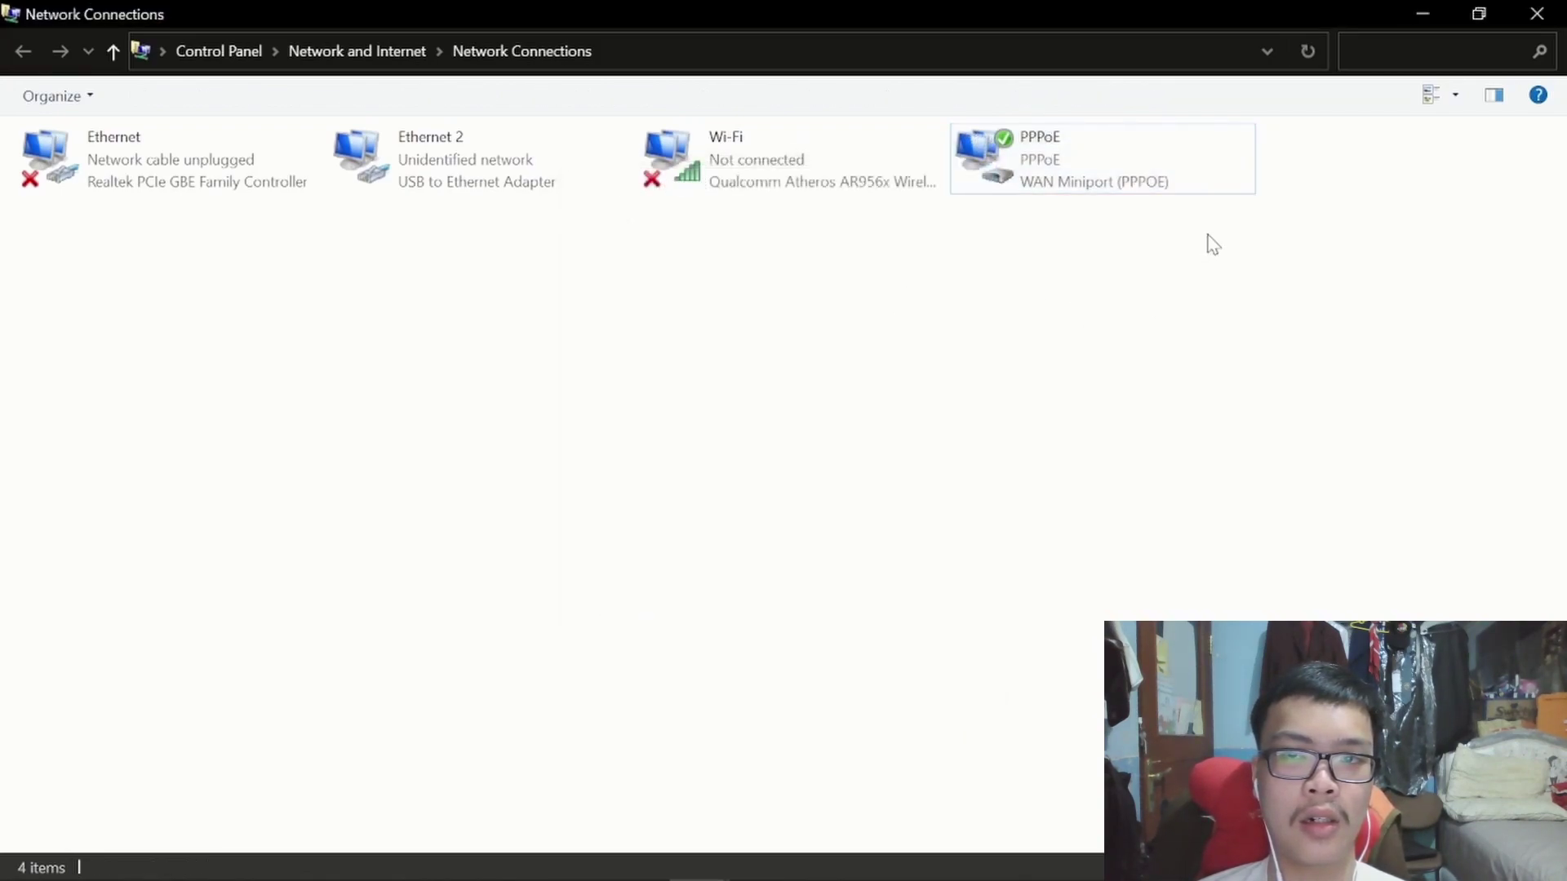
pyautogui.rightClick(1162, 173)
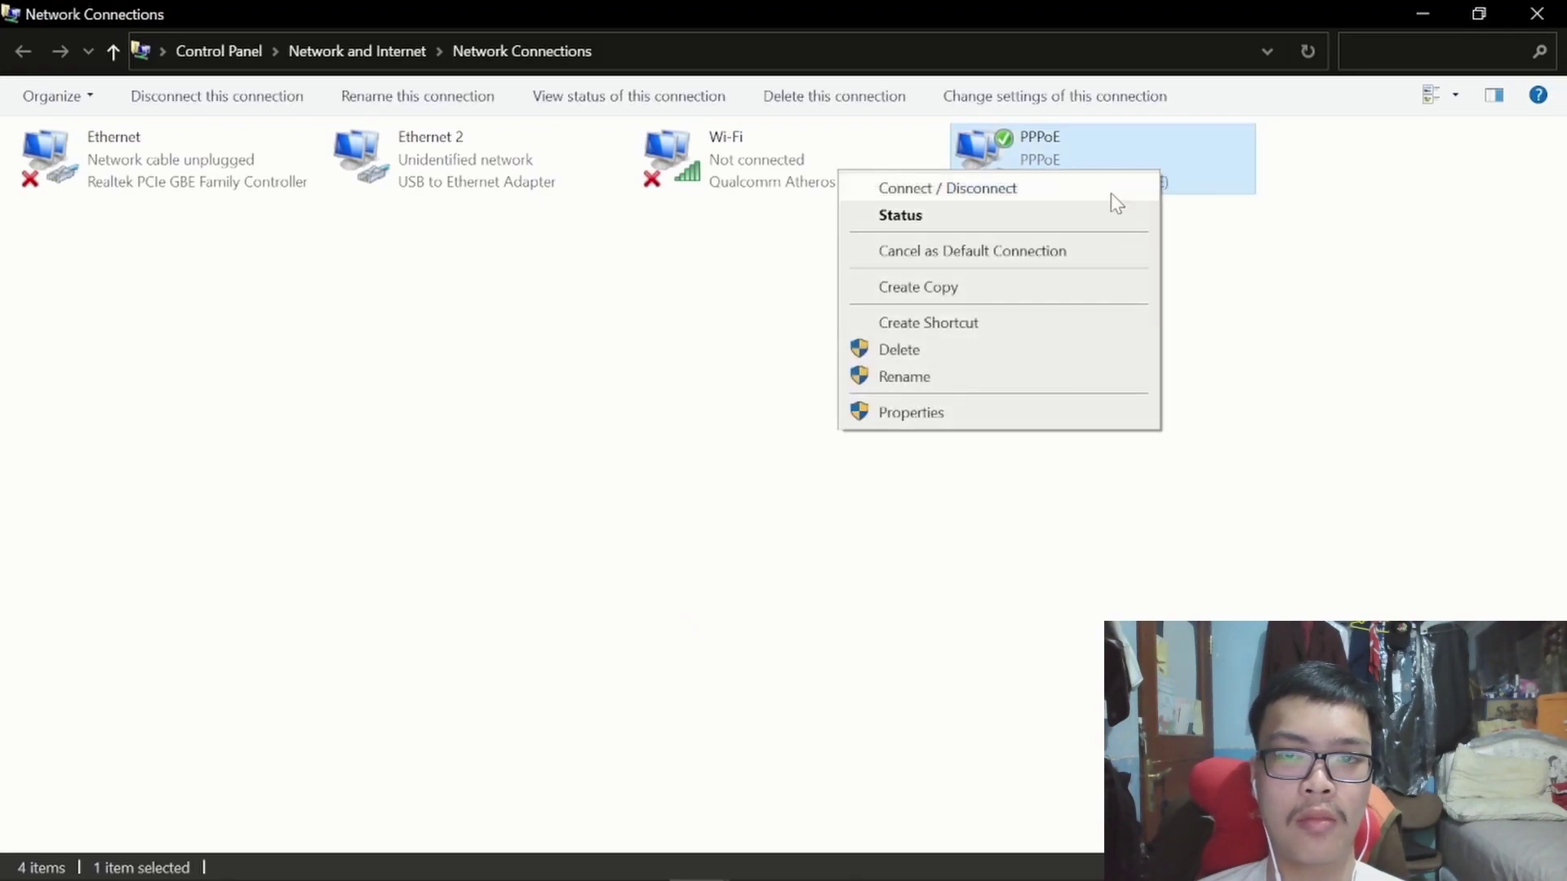
pyautogui.click(1086, 220)
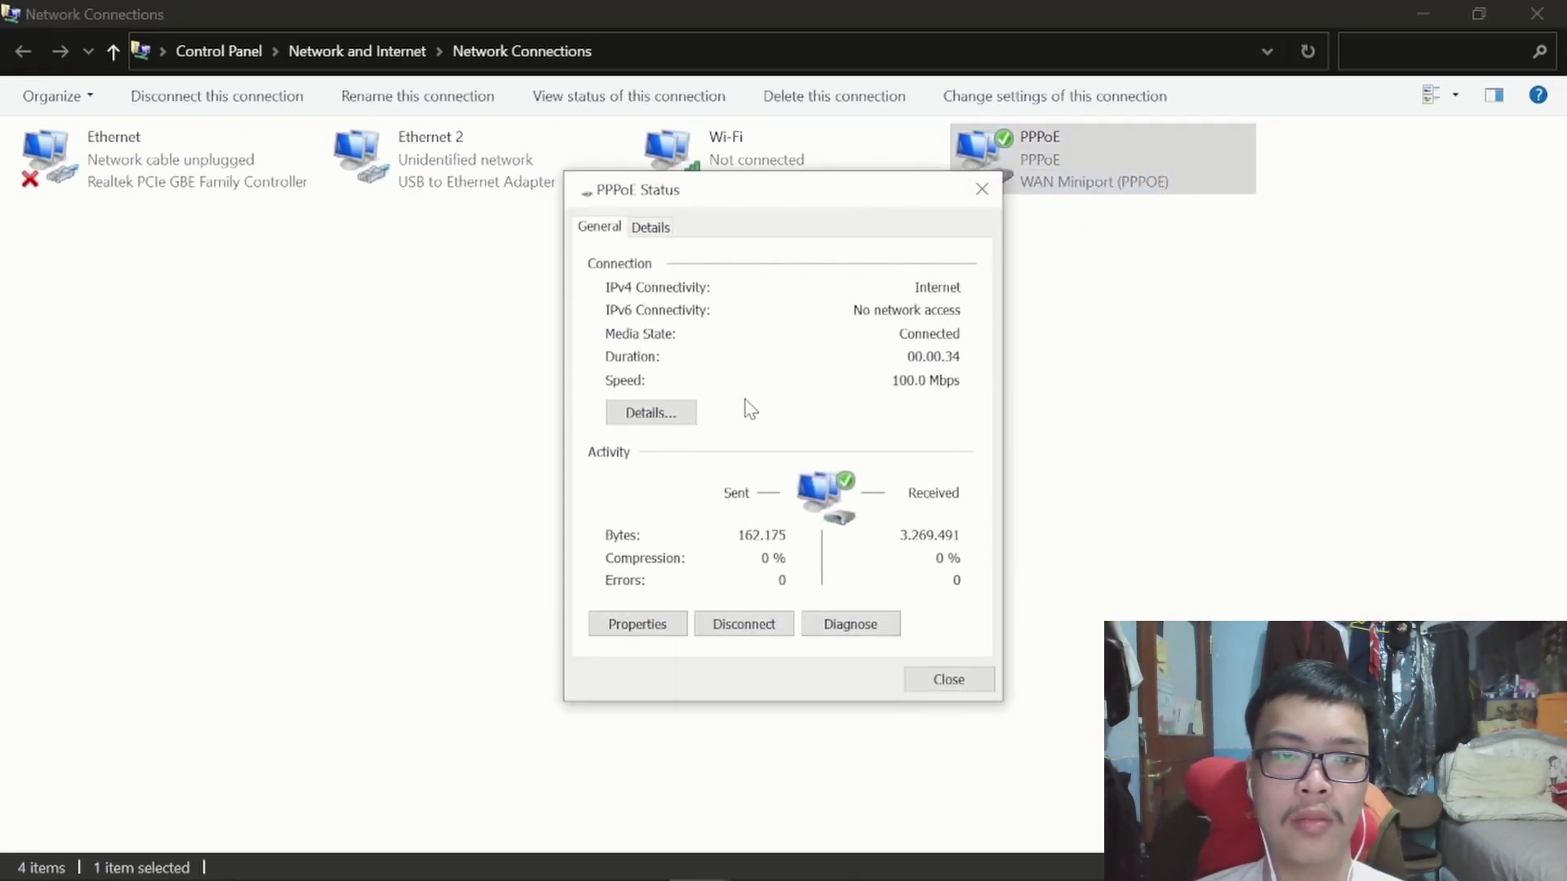
pyautogui.click(670, 421)
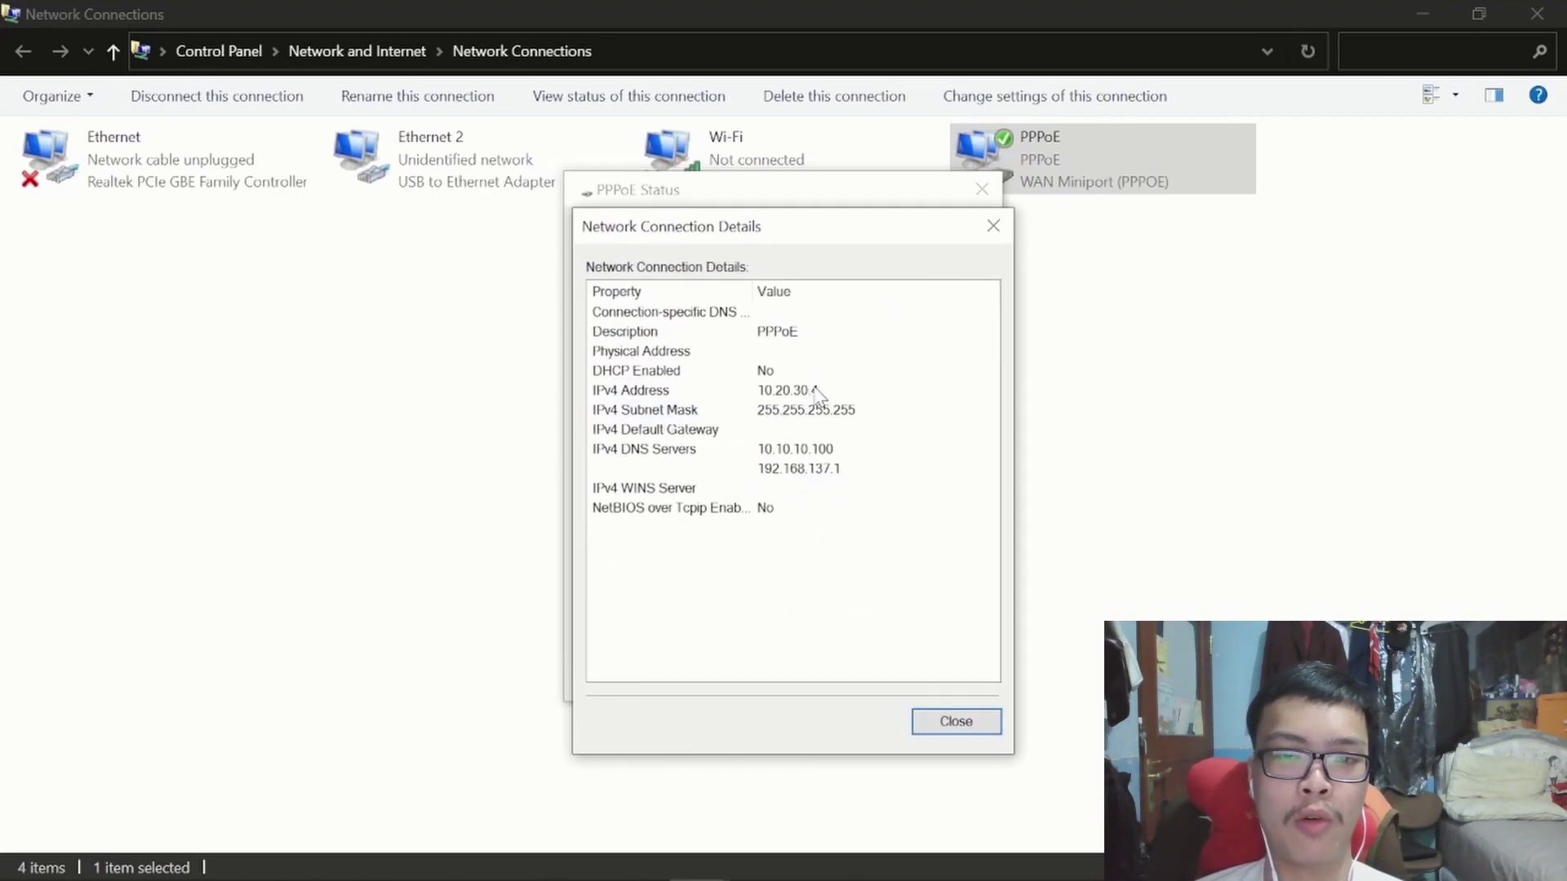
pyautogui.click(936, 723)
pyautogui.click(946, 678)
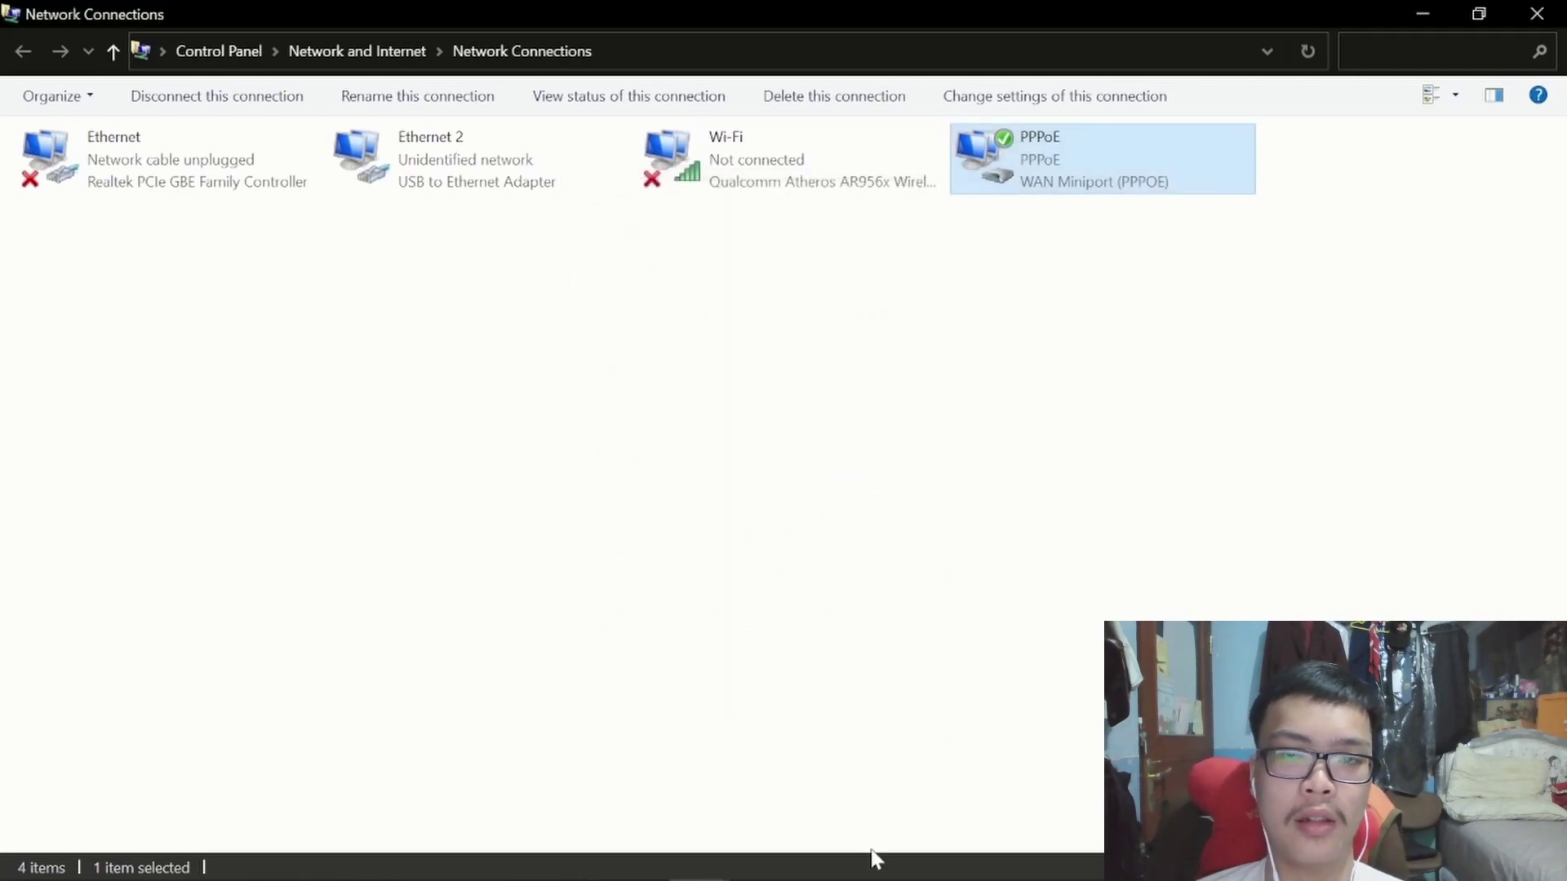
# Search Bing for sctv in Edge and open the SCTV website.
pyautogui.click(774, 858)
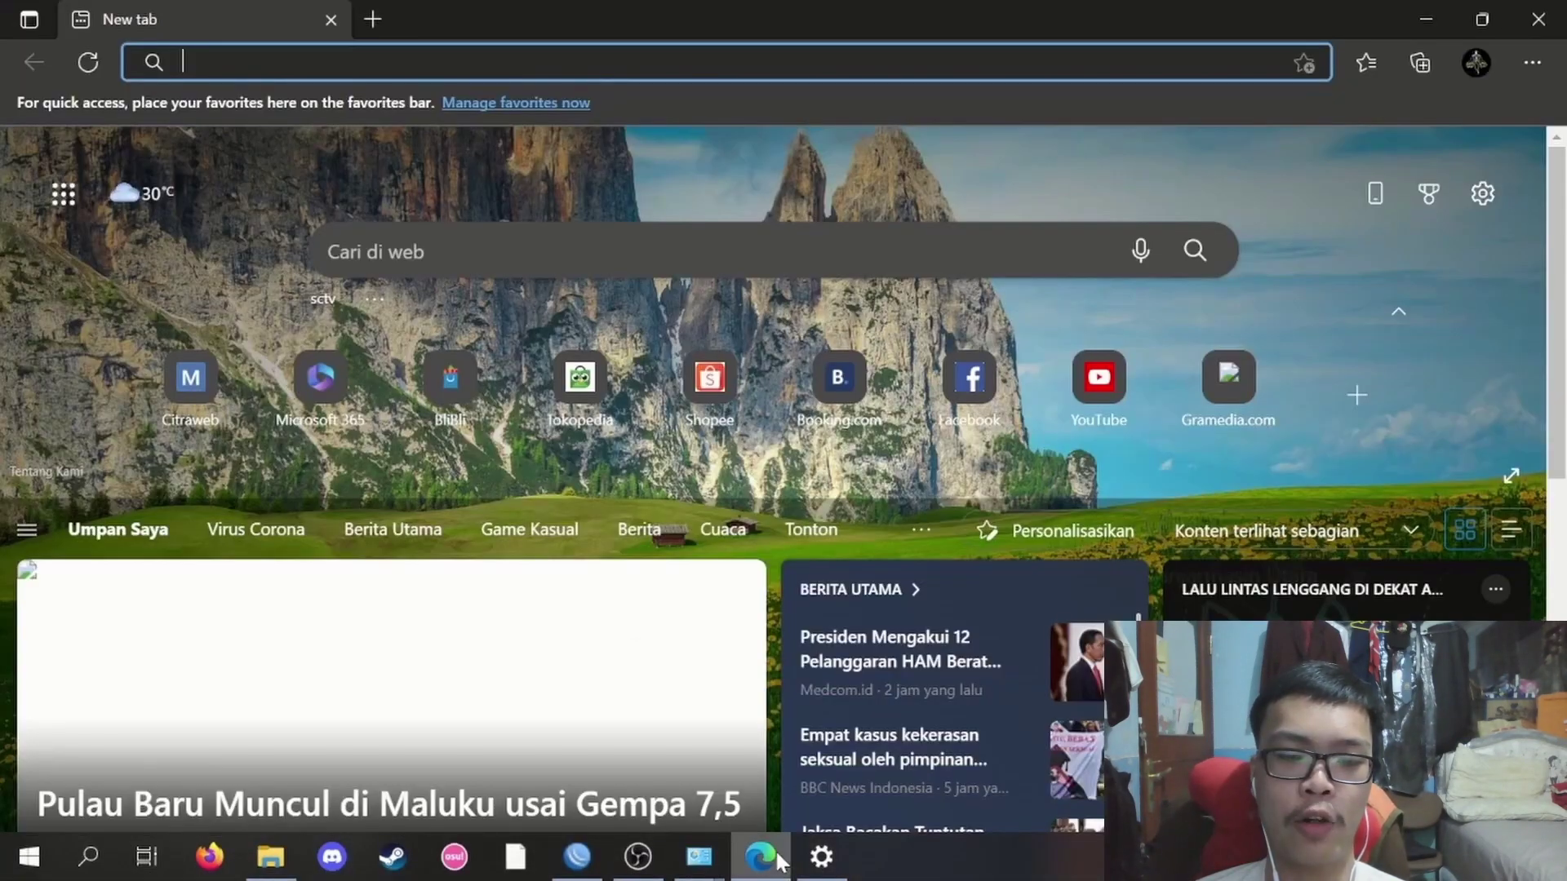
pyautogui.write('sctv')
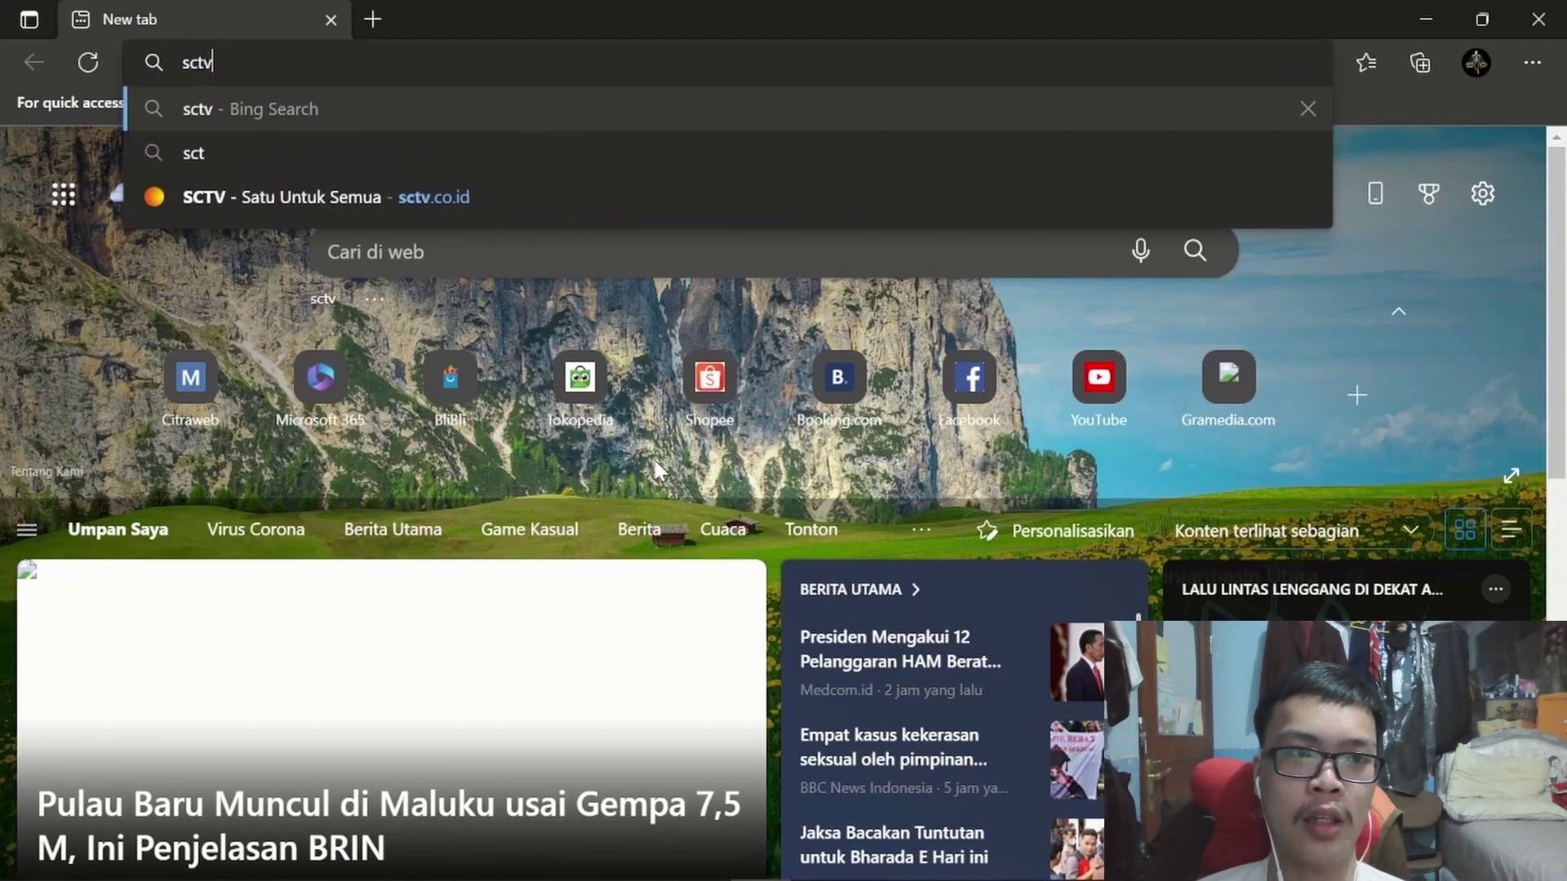
pyautogui.press('Return')
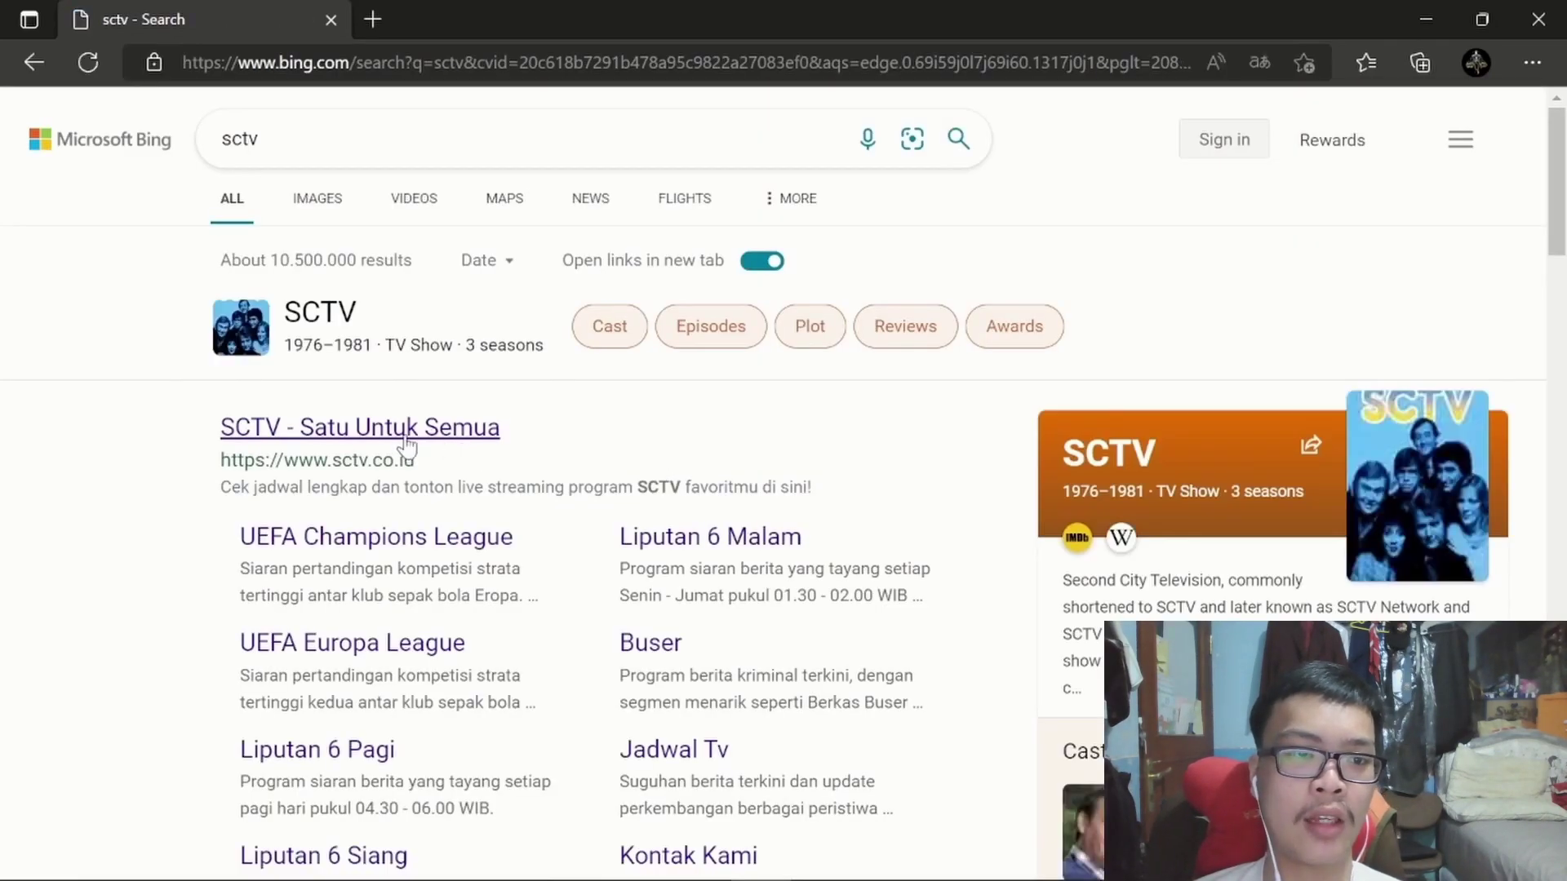
pyautogui.click(405, 441)
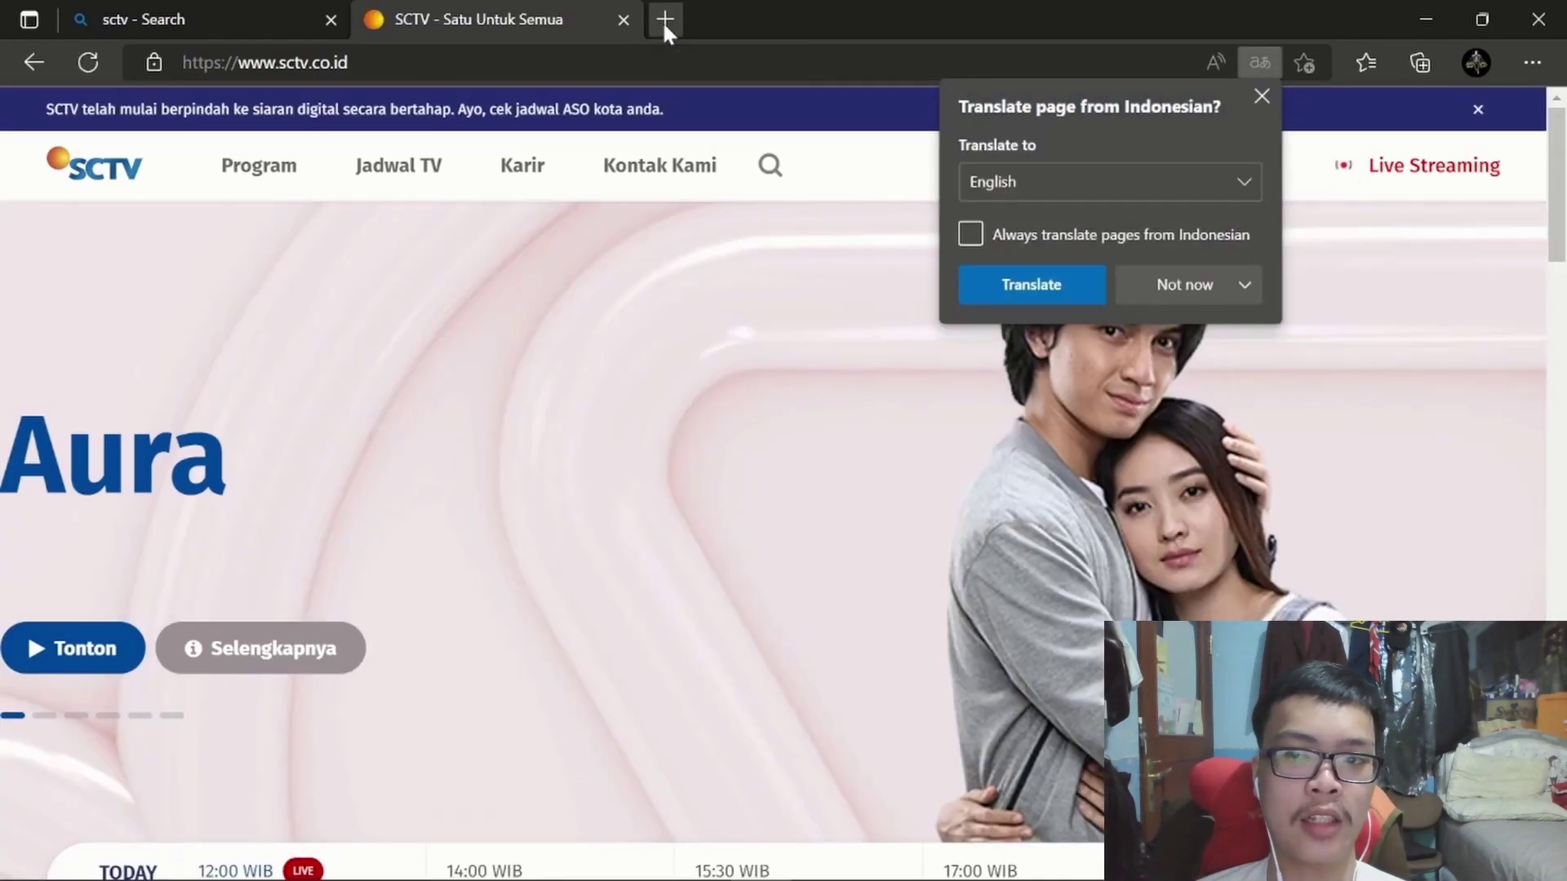
# Load mikrotik.co.id in a new browser tab.
pyautogui.click(664, 21)
pyautogui.write('mik')
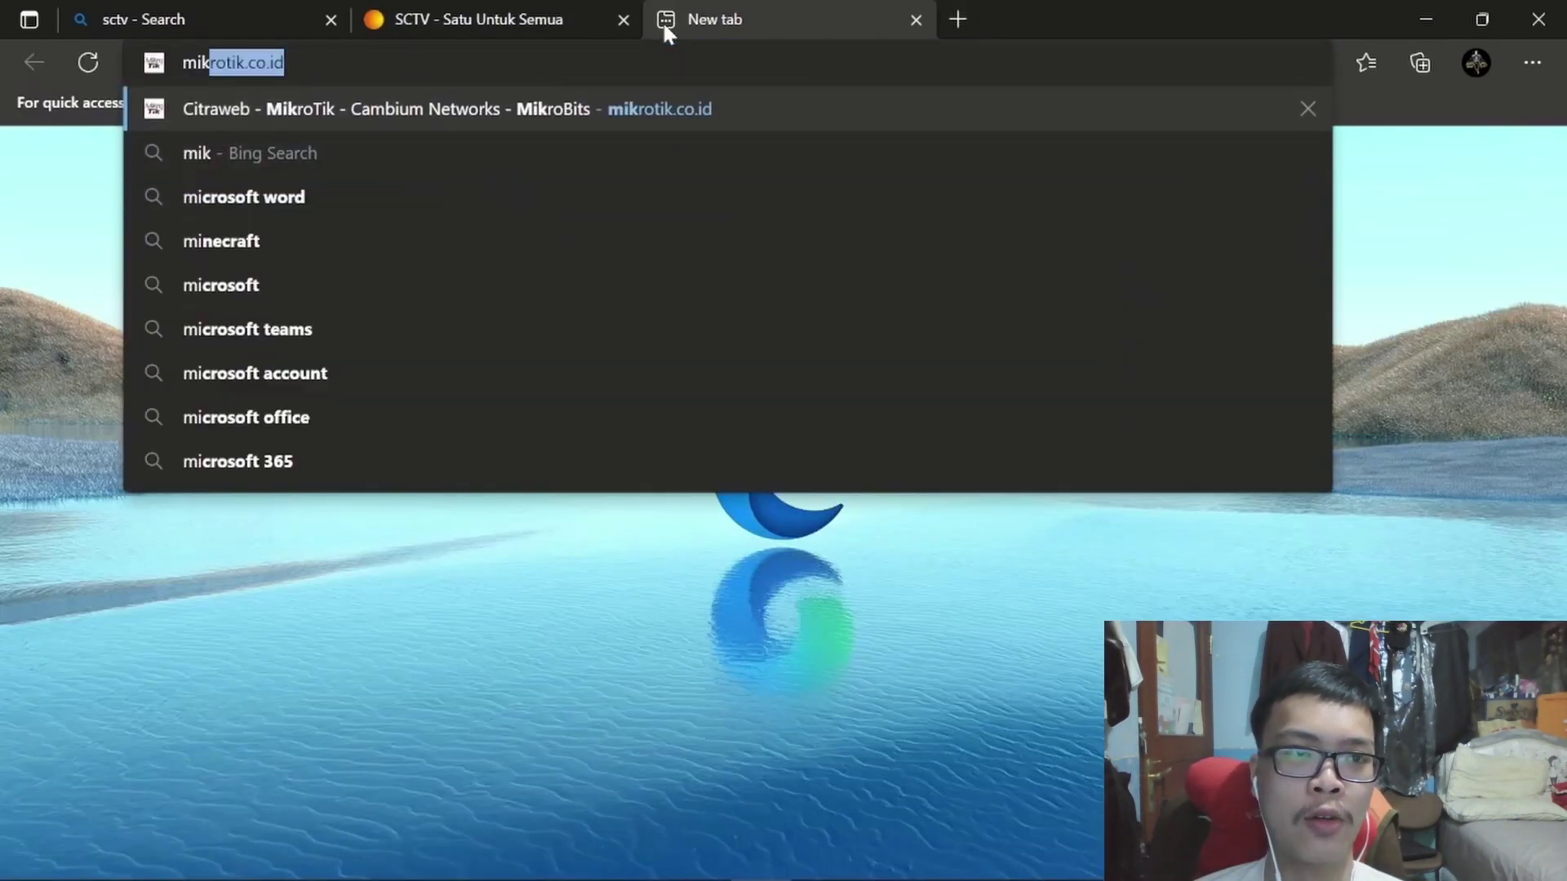
pyautogui.write('rotik')
pyautogui.press('Return')
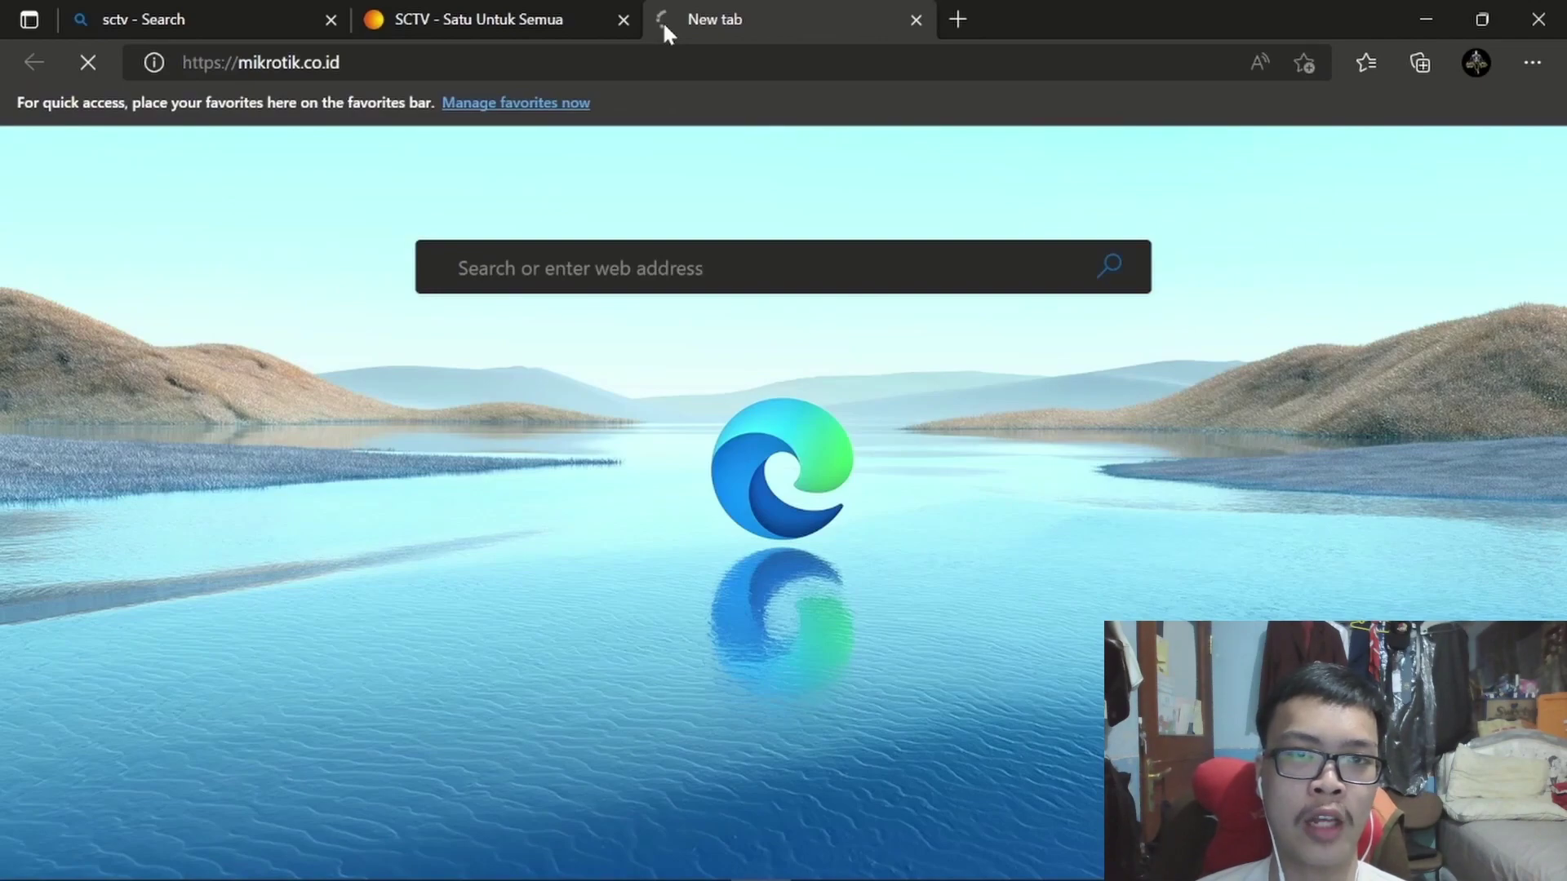